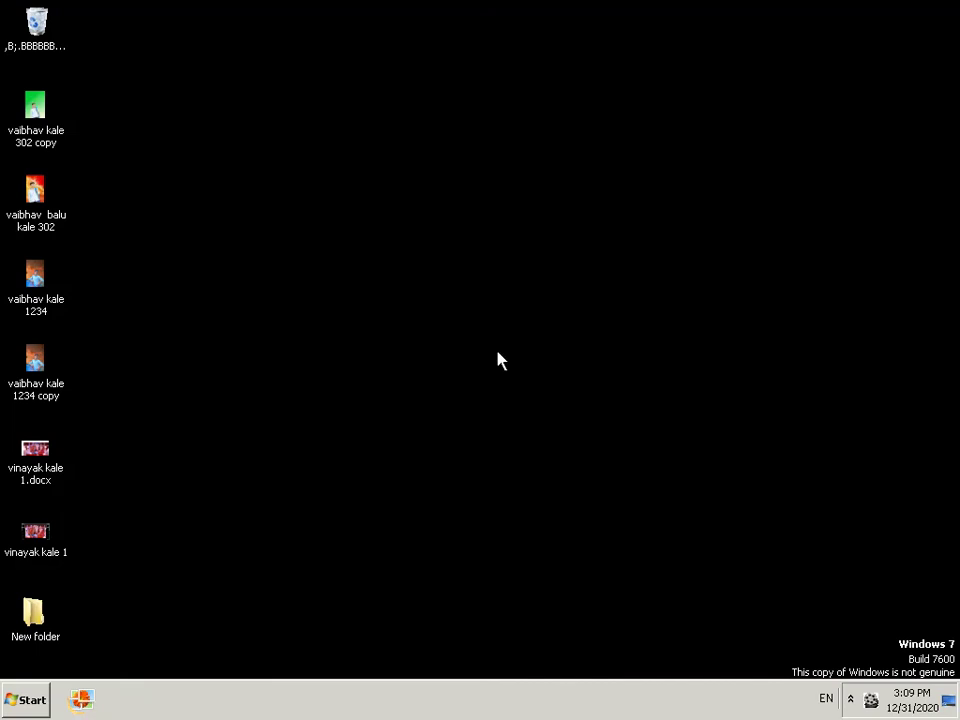
Launch Word 2013 from the Start menu, dismiss activation, and create a blank document
{"action": "left_click", "coordinate": [24, 704]}
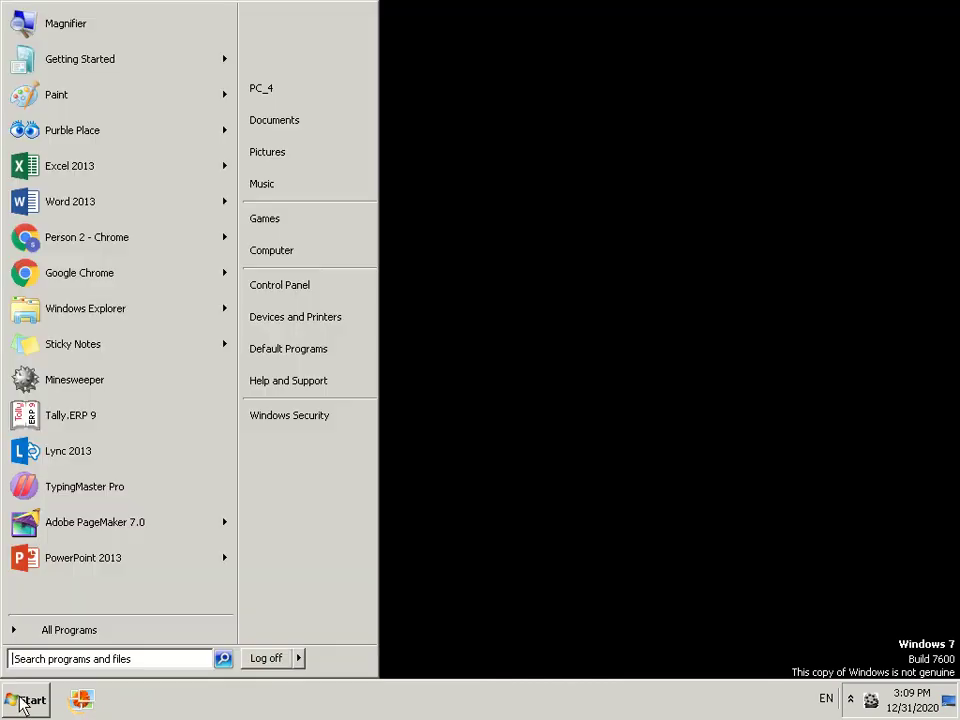
{"action": "left_click", "coordinate": [64, 199]}
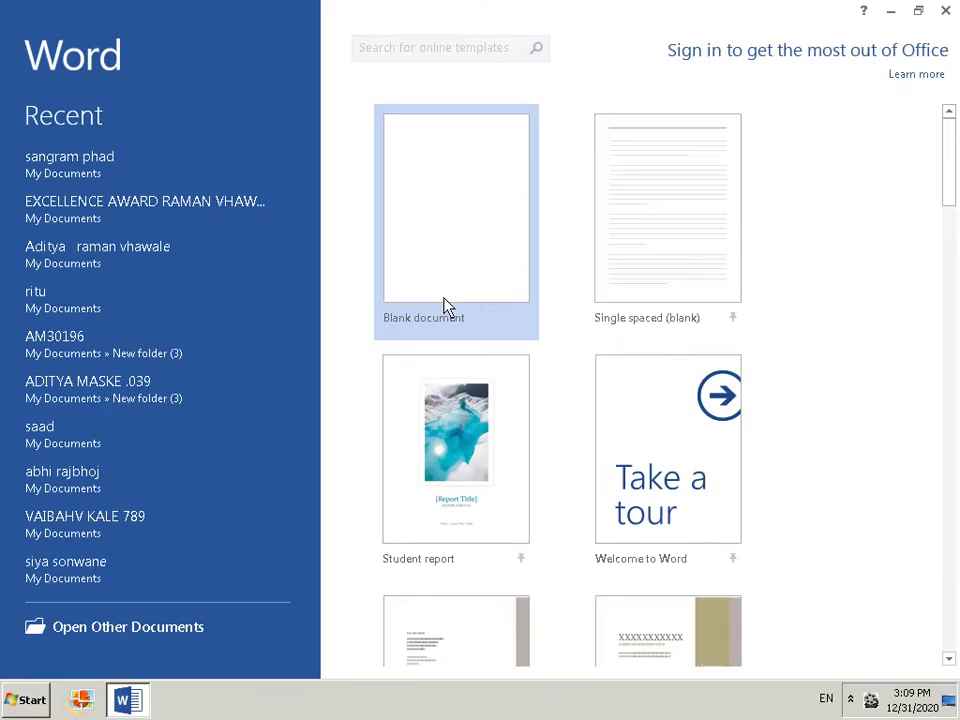
{"action": "left_click", "coordinate": [671, 523]}
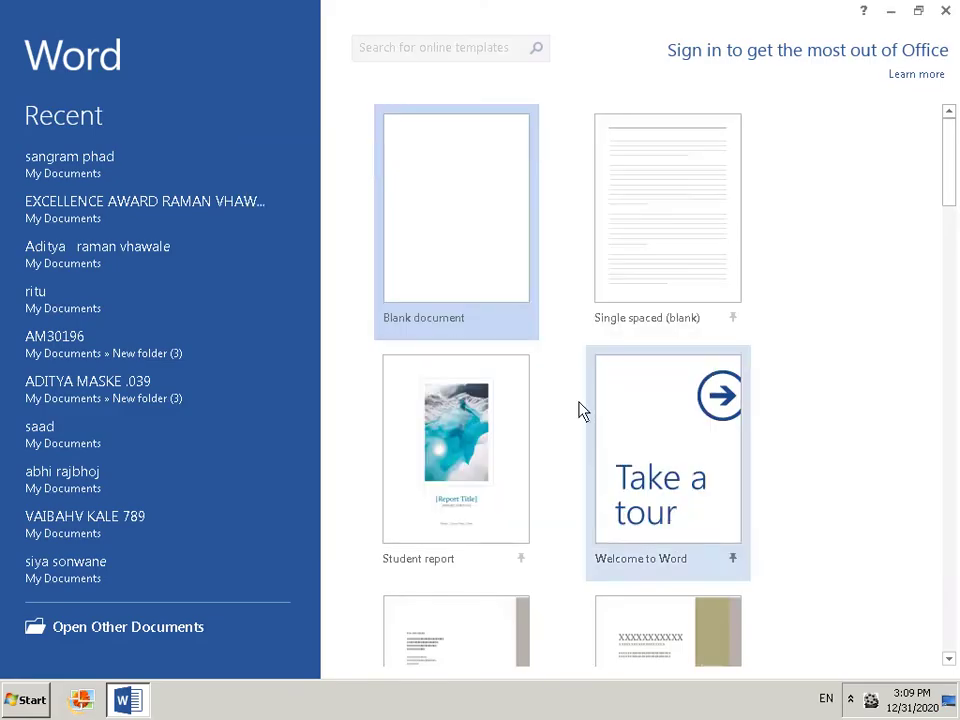
{"action": "left_click", "coordinate": [469, 280]}
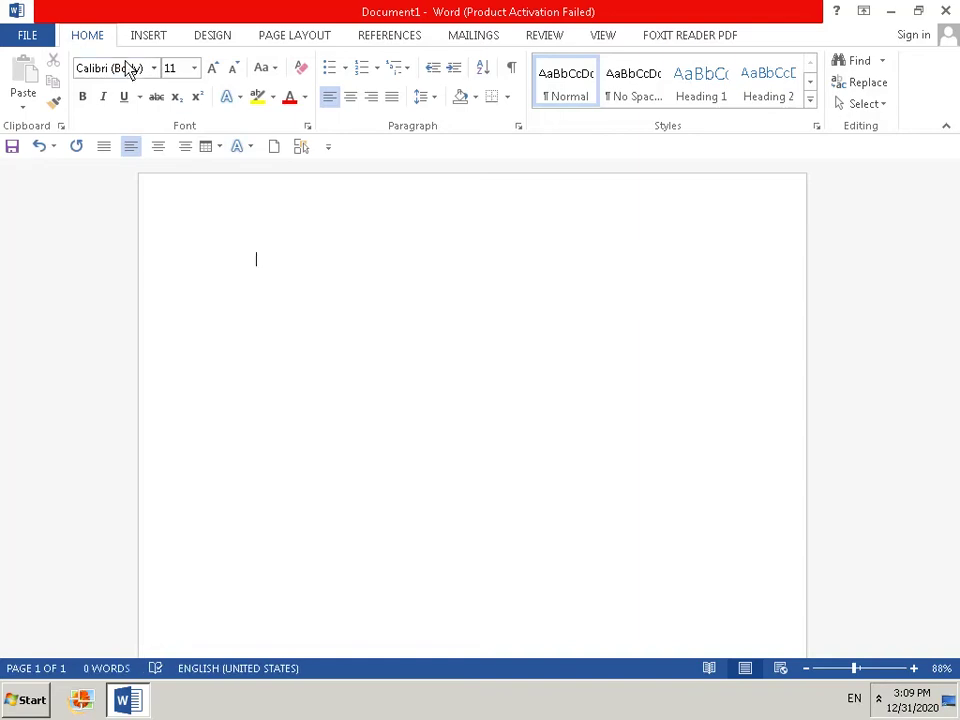
Set the font size to 26 and type the heading 'SHREE INFOTHCH COMPUTERS'
{"action": "left_click", "coordinate": [194, 68]}
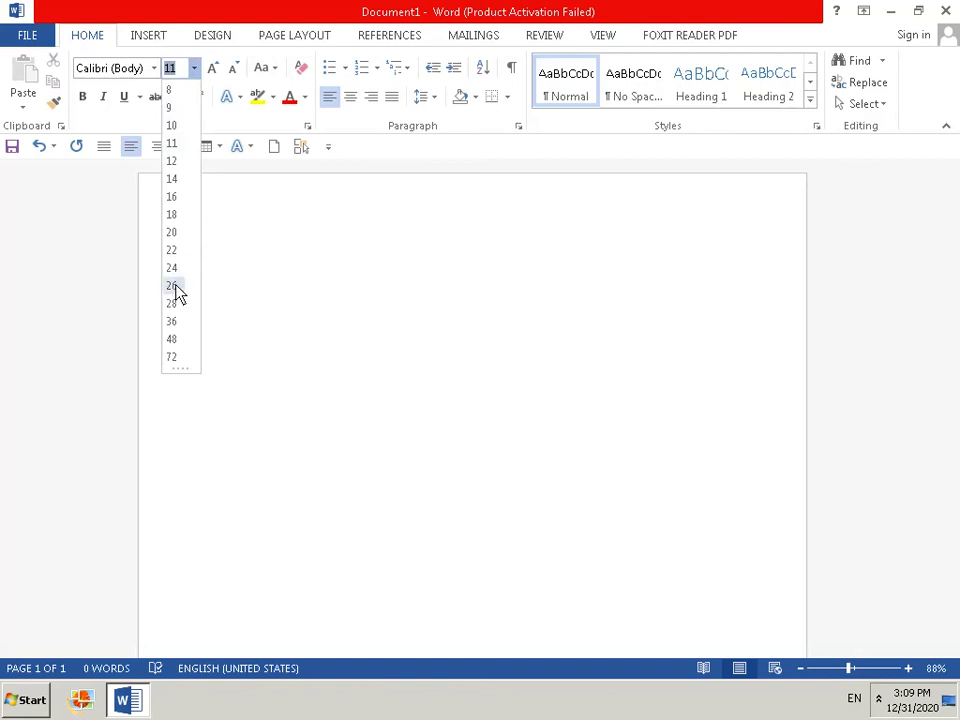
{"action": "key", "text": "Escape"}
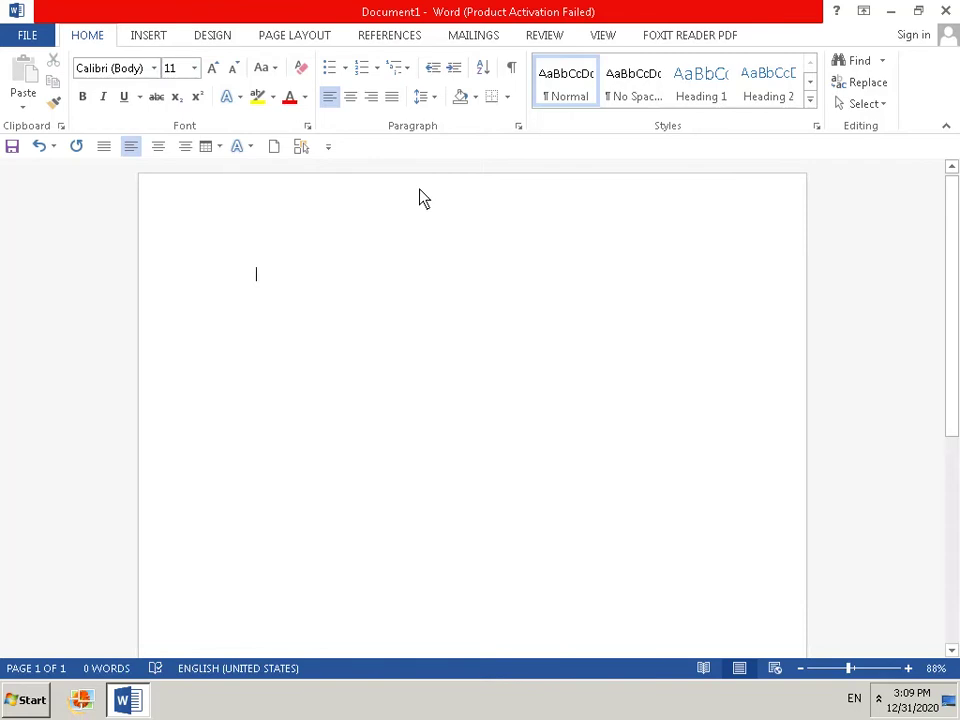
{"action": "left_click", "coordinate": [194, 68]}
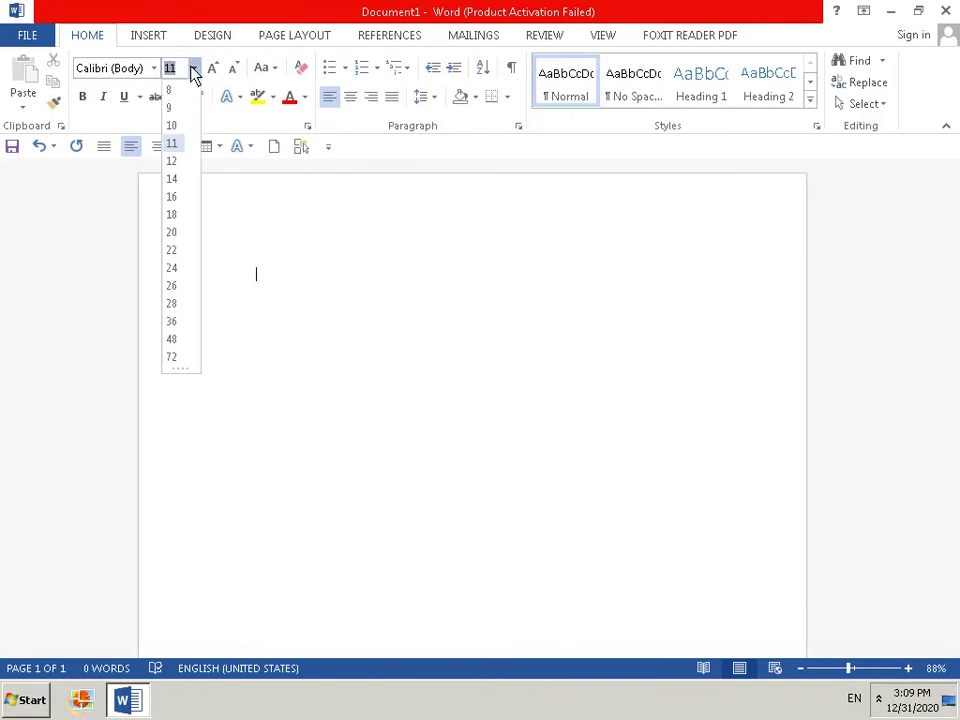
{"action": "left_click", "coordinate": [174, 286]}
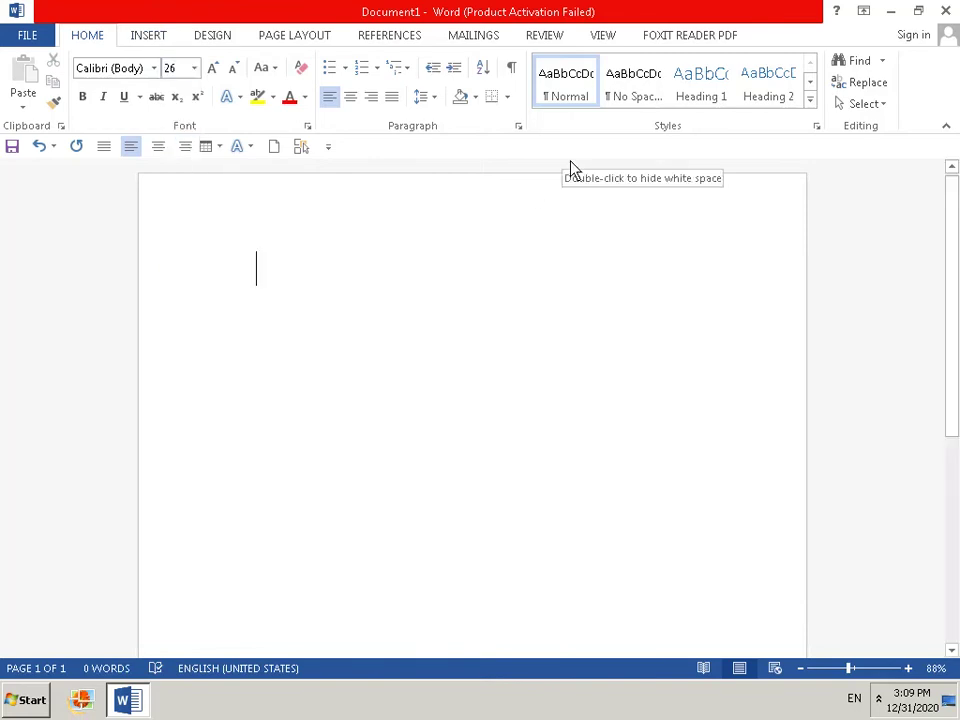
{"action": "type", "text": "S"}
{"action": "key", "text": "BackSpace"}
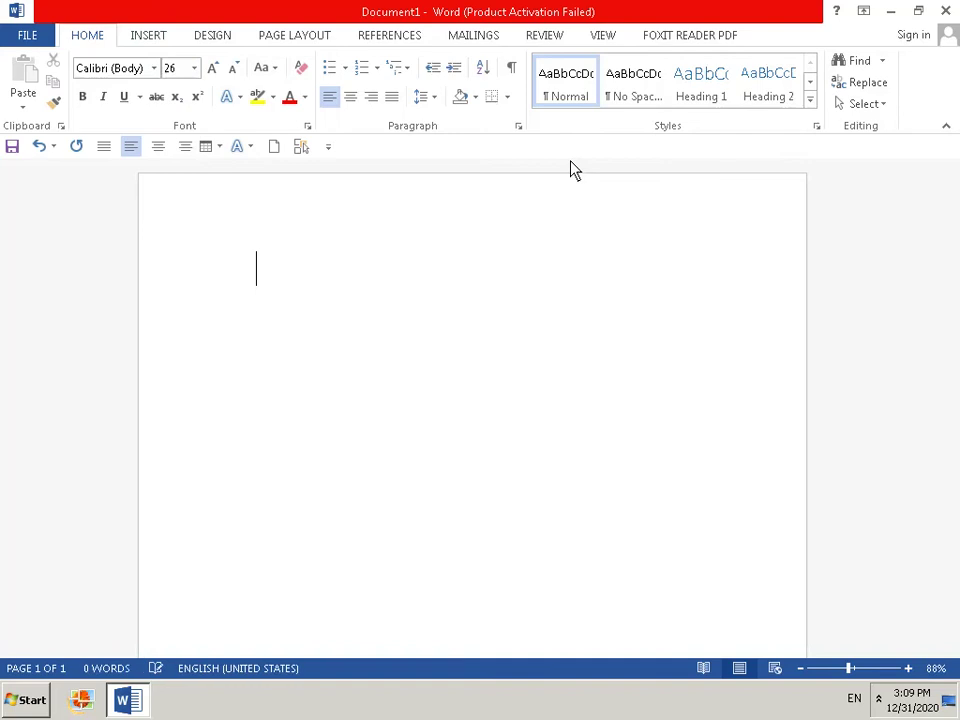
{"action": "type", "text": "SH"}
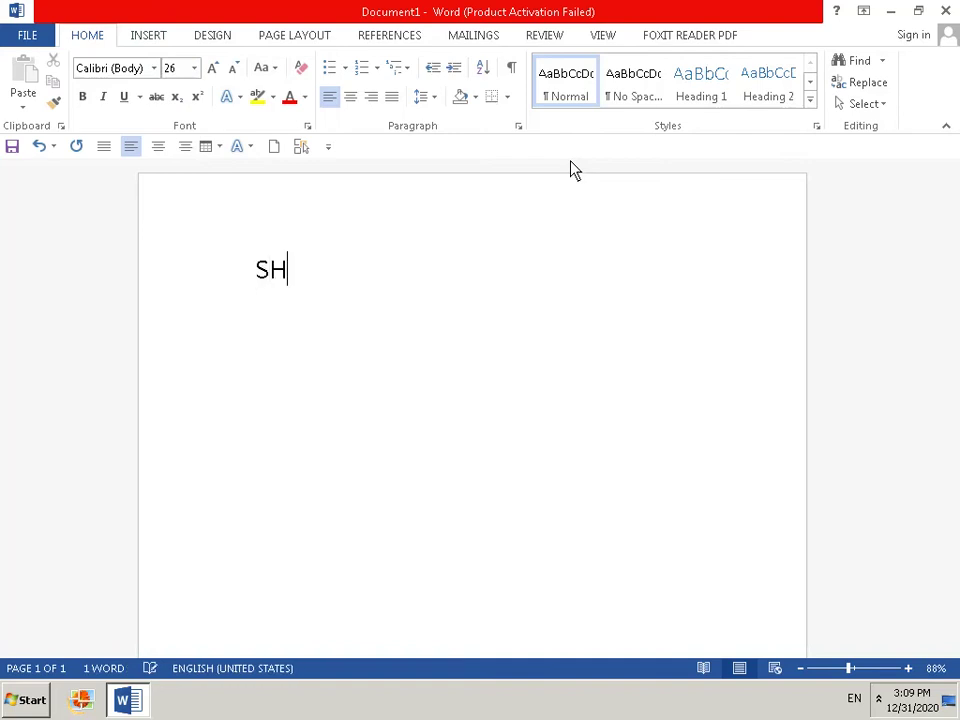
{"action": "type", "text": "R"}
{"action": "type", "text": "EE"}
{"action": "type", "text": "IN"}
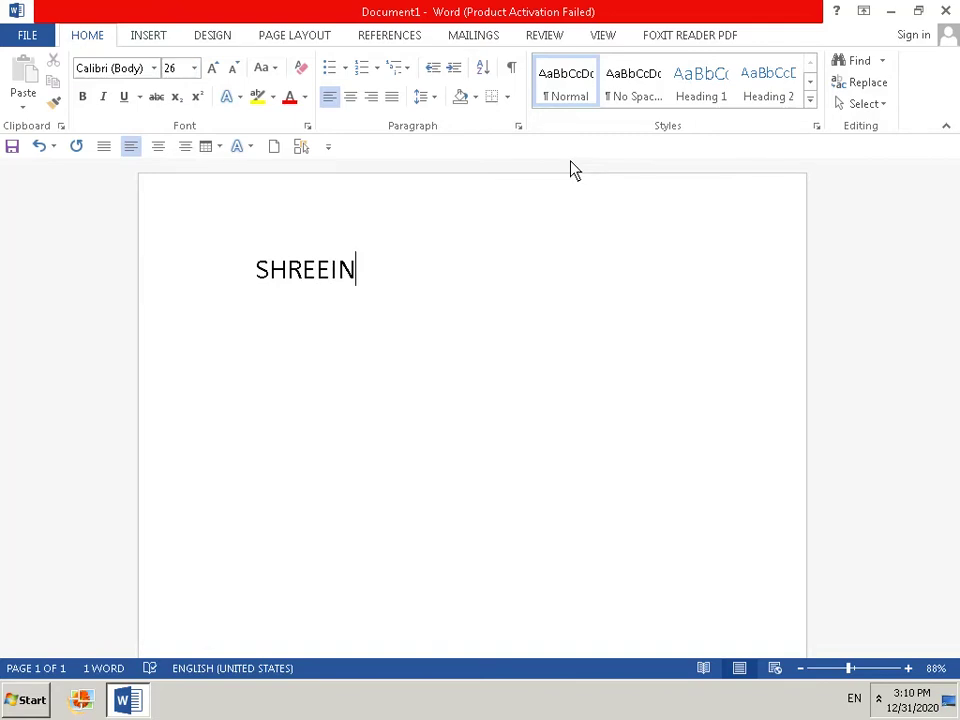
{"action": "key", "text": "BackSpace"}
{"action": "key", "text": "BackSpace"}
{"action": "type", "text": "I"}
{"action": "type", "text": "N"}
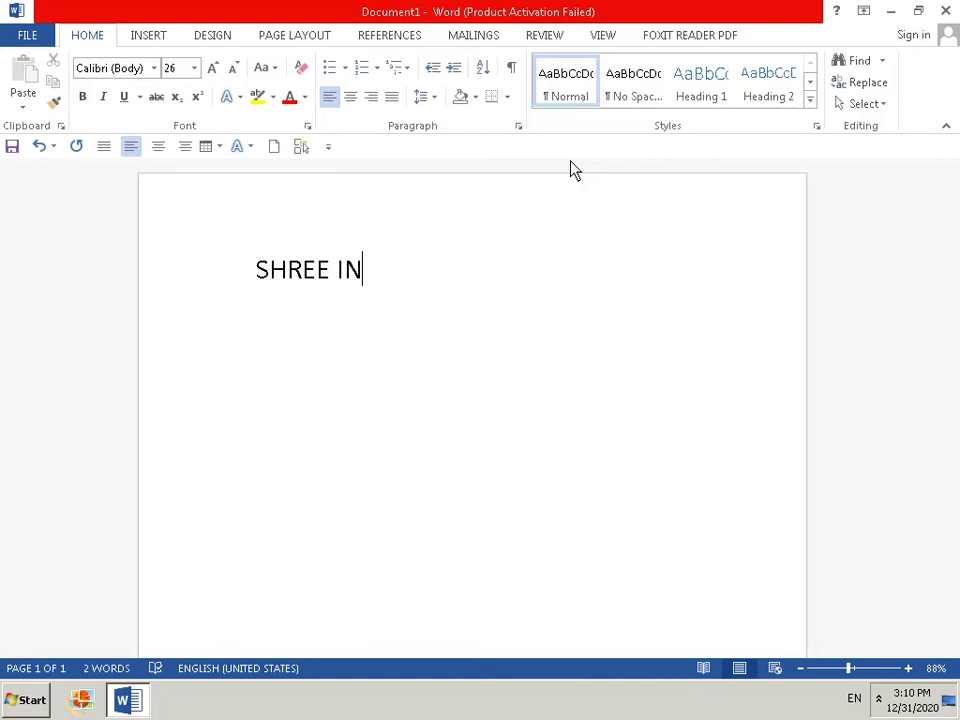
{"action": "type", "text": "TE"}
{"action": "type", "text": "CH"}
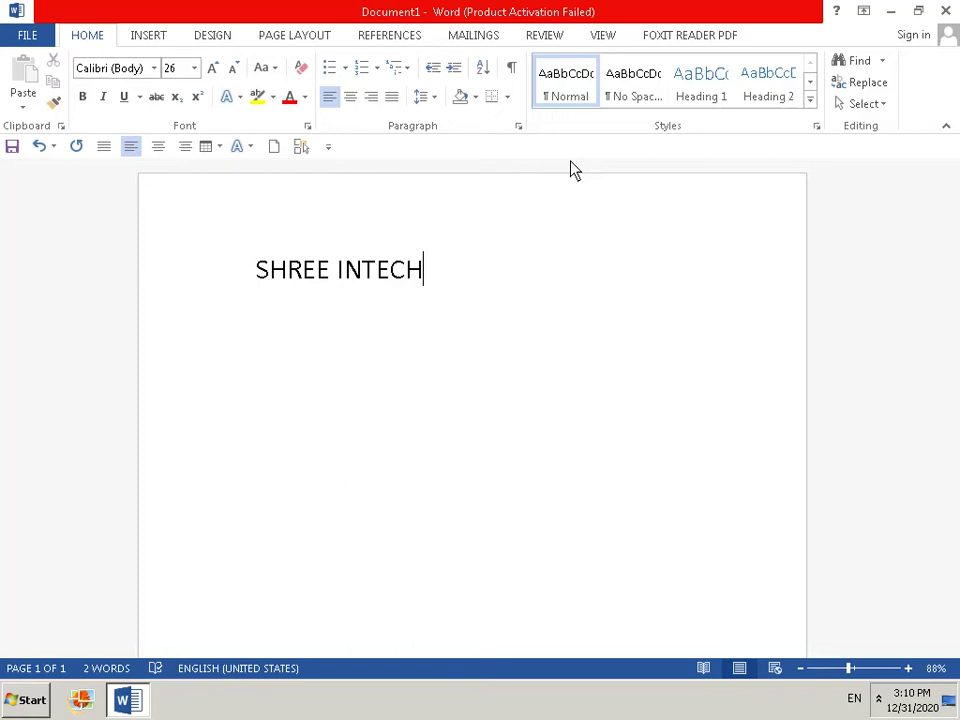
{"action": "key", "text": "BackSpace"}
{"action": "key", "text": "BackSpace"}
{"action": "key", "text": "BackSpace"}
{"action": "key", "text": "BackSpace"}
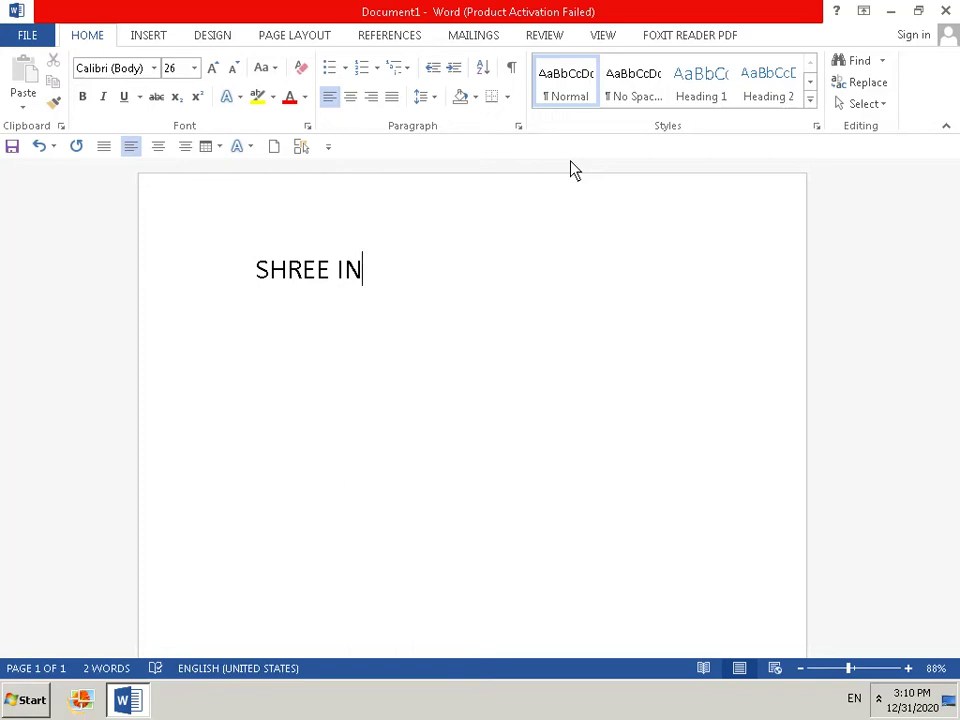
{"action": "type", "text": "FO"}
{"action": "type", "text": "TH"}
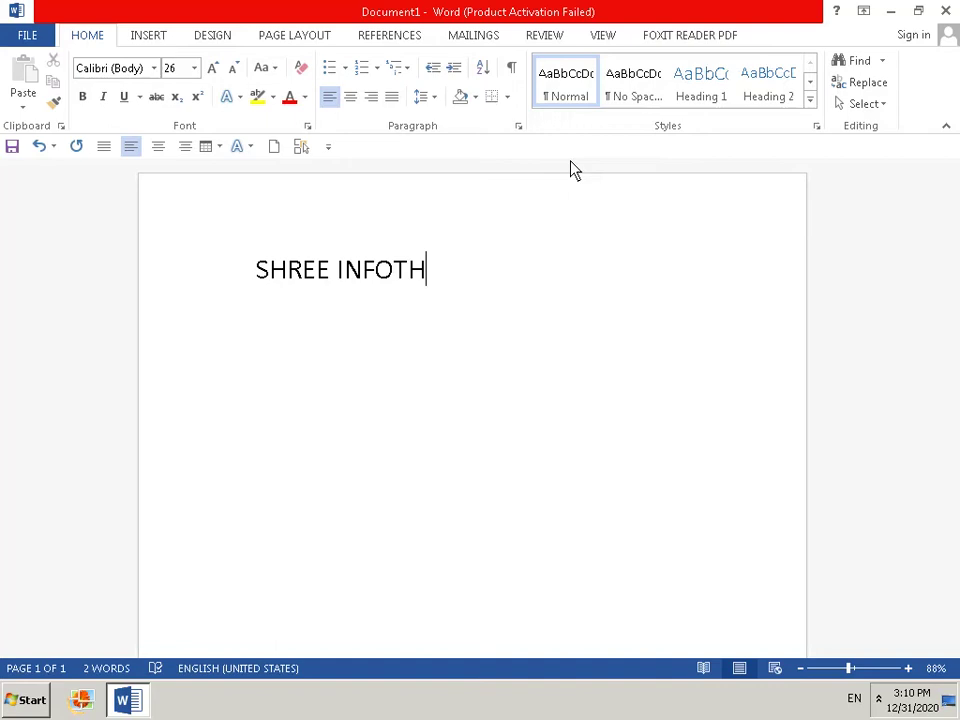
{"action": "type", "text": "CH"}
{"action": "type", "text": " COM"}
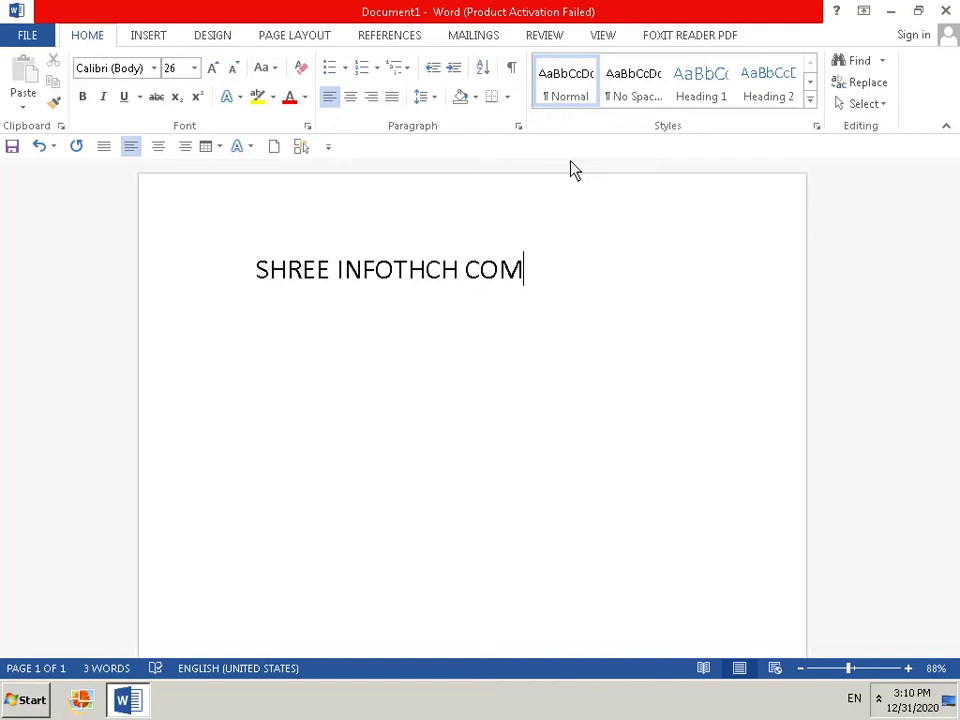
{"action": "type", "text": "PUT"}
{"action": "type", "text": "E"}
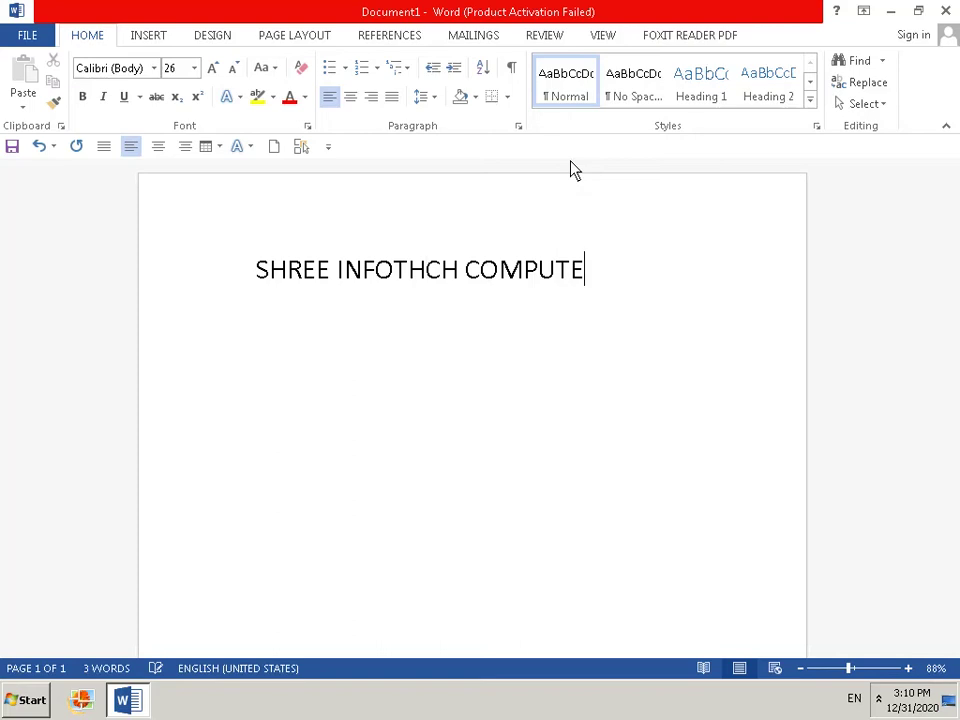
{"action": "type", "text": "RS"}
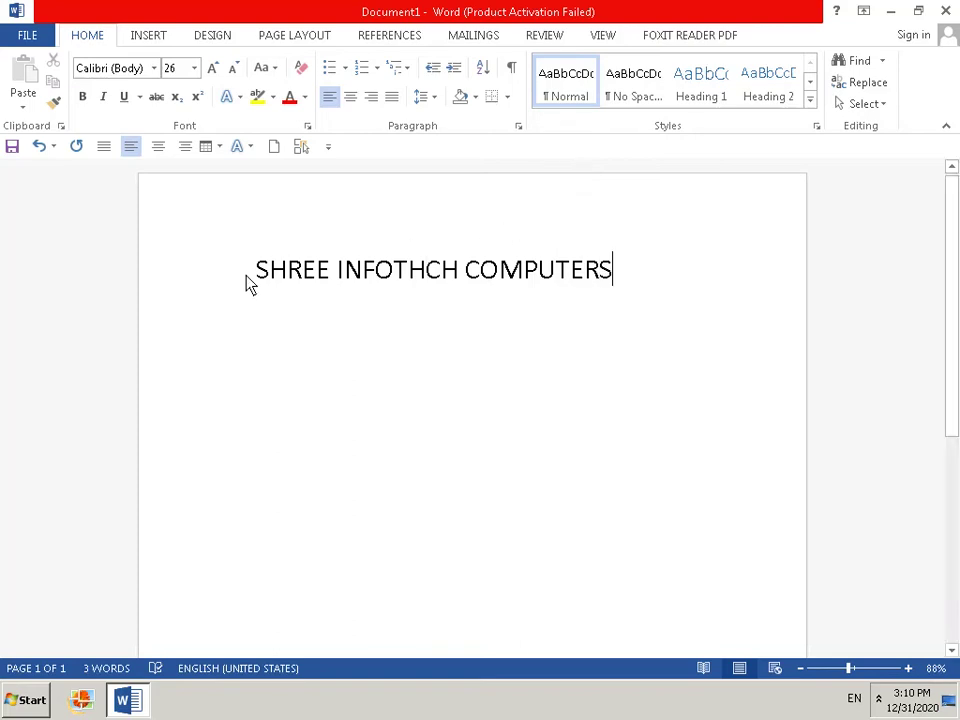
Resize the heading line to 28 point after trying 36 point
{"action": "left_click_drag", "start_coordinate": [257, 276], "coordinate": [548, 262]}
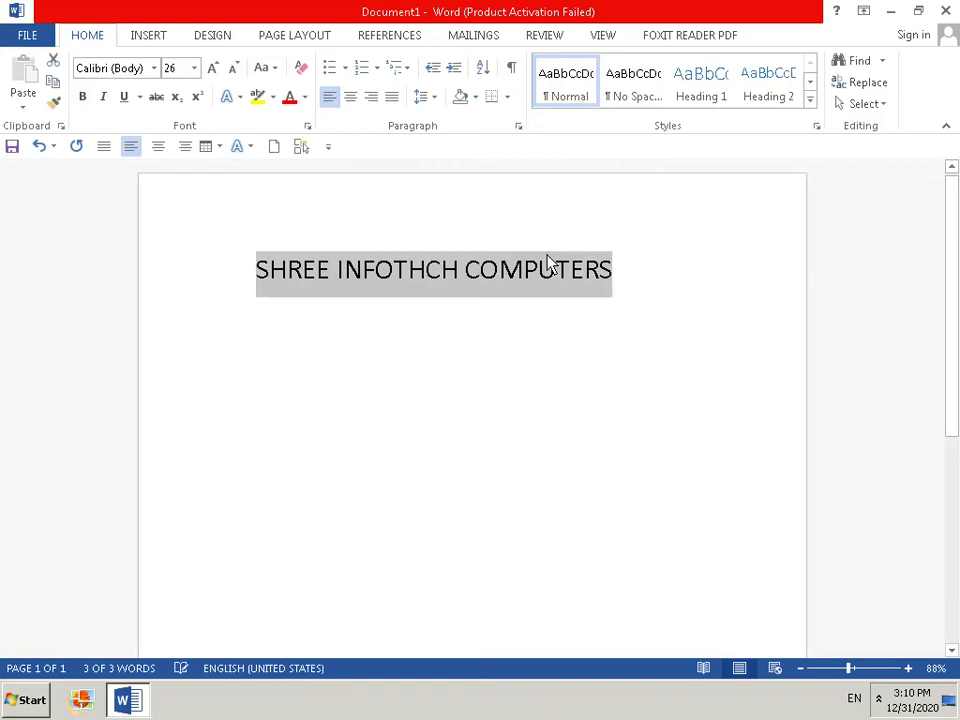
{"action": "left_click", "coordinate": [671, 208]}
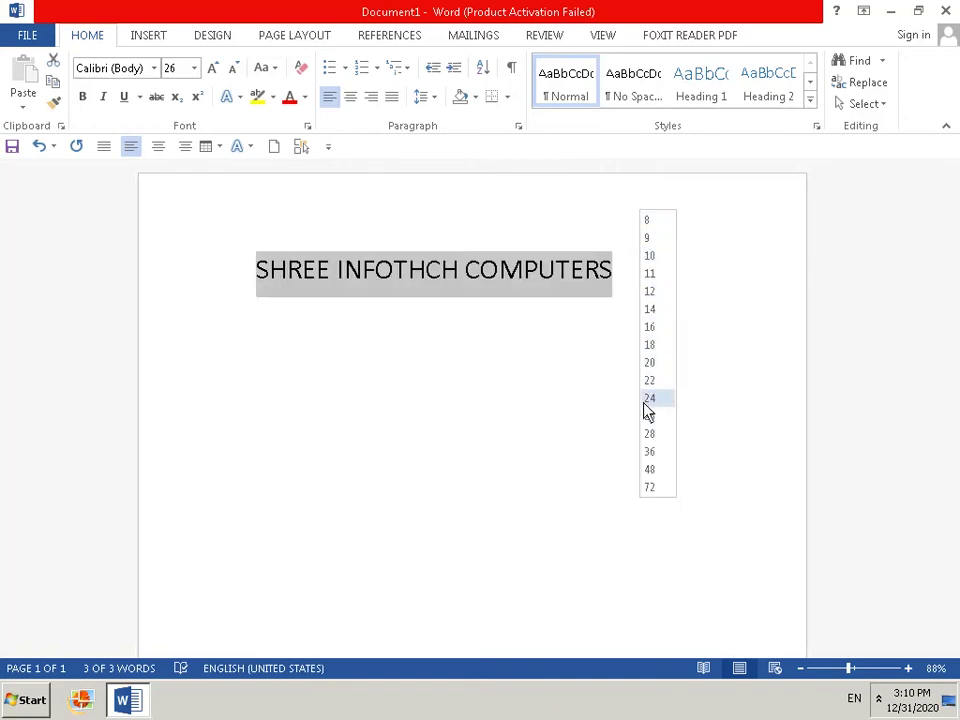
{"action": "left_click", "coordinate": [651, 458]}
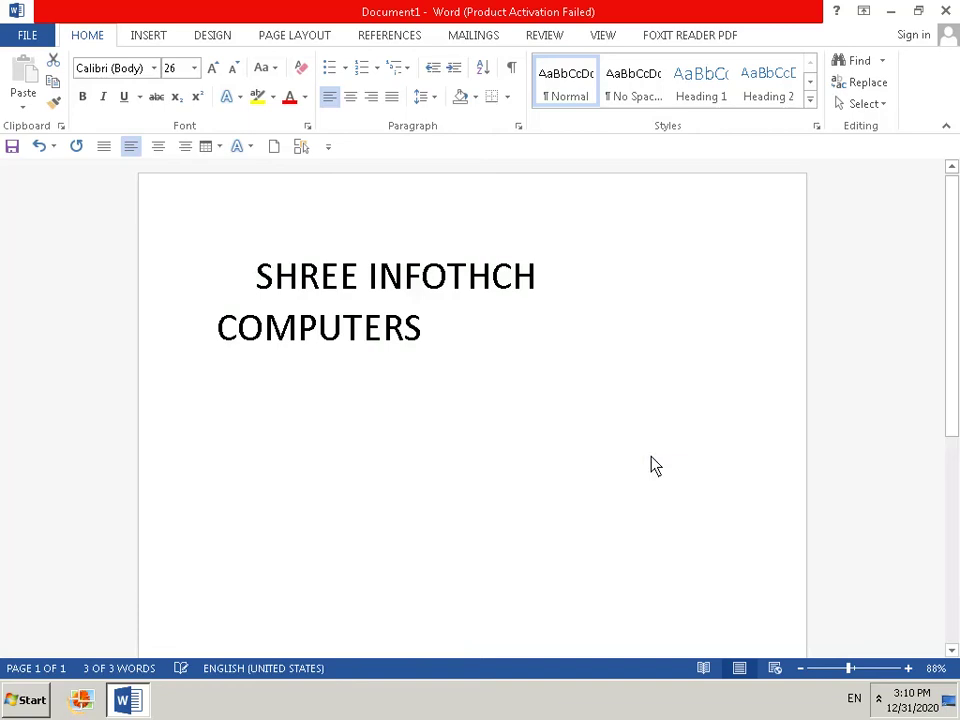
{"action": "left_click", "coordinate": [672, 210]}
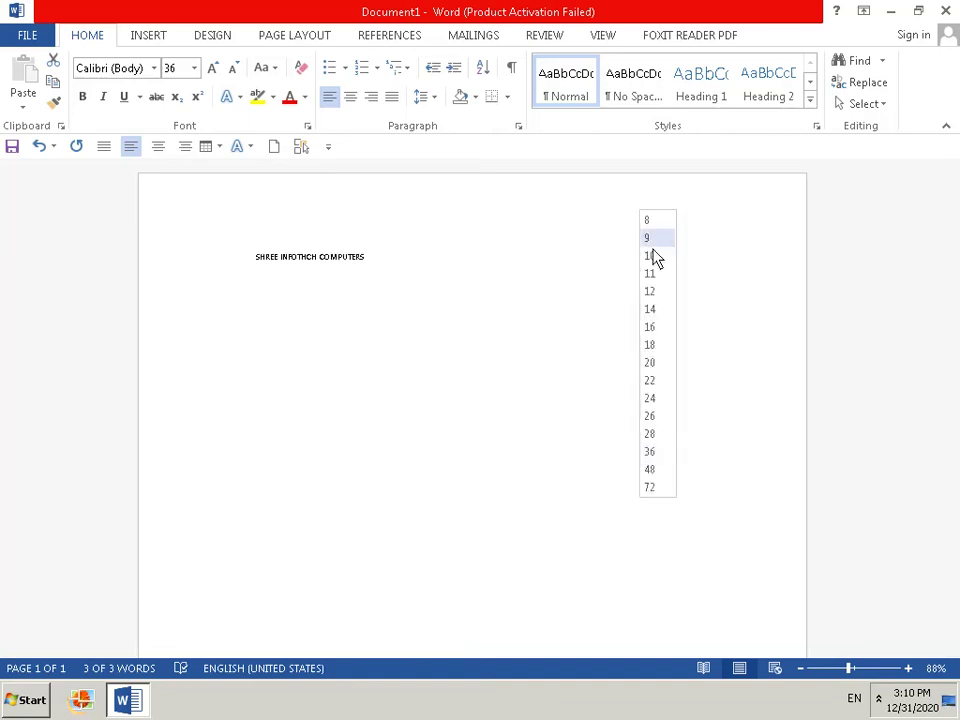
{"action": "left_click", "coordinate": [657, 437]}
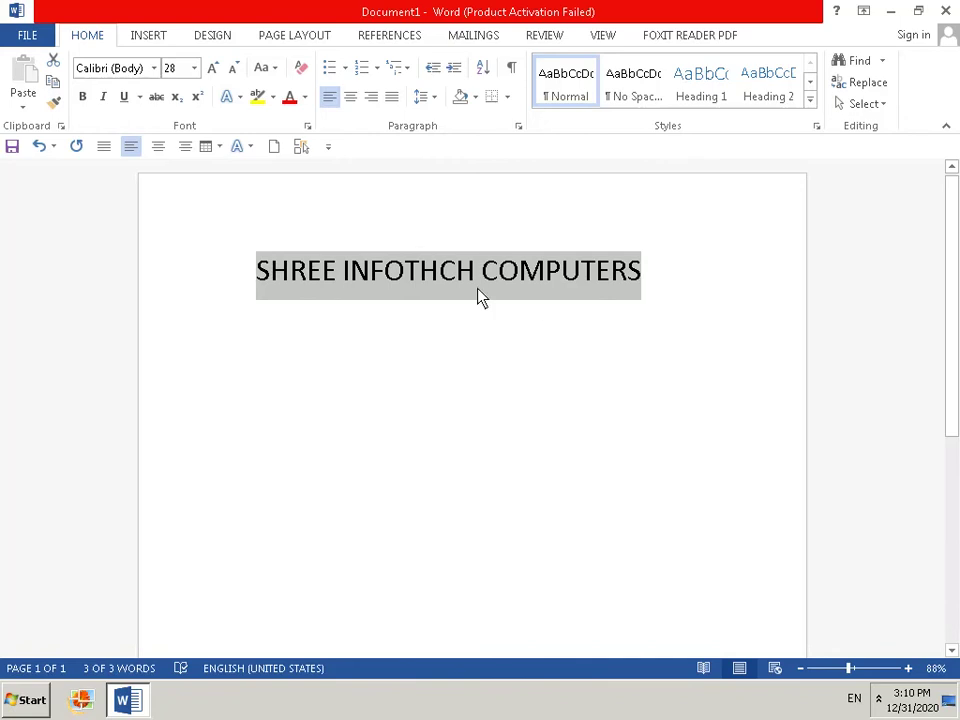
{"action": "left_click", "coordinate": [679, 325]}
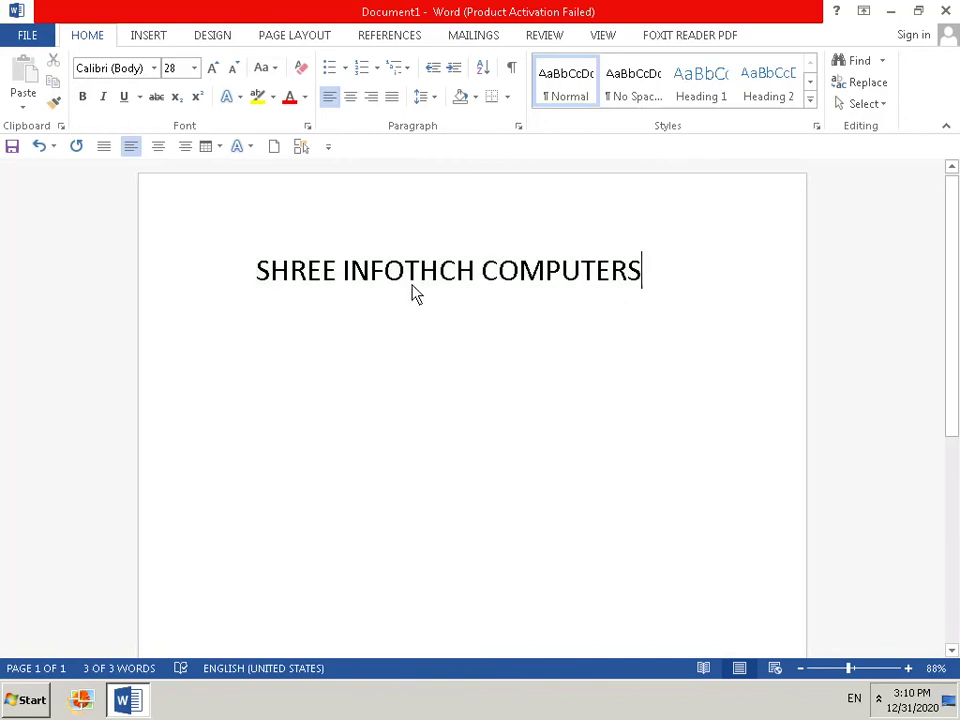
Remove the extra space before INFOTHCH and select the entire heading
{"action": "left_click", "coordinate": [345, 275]}
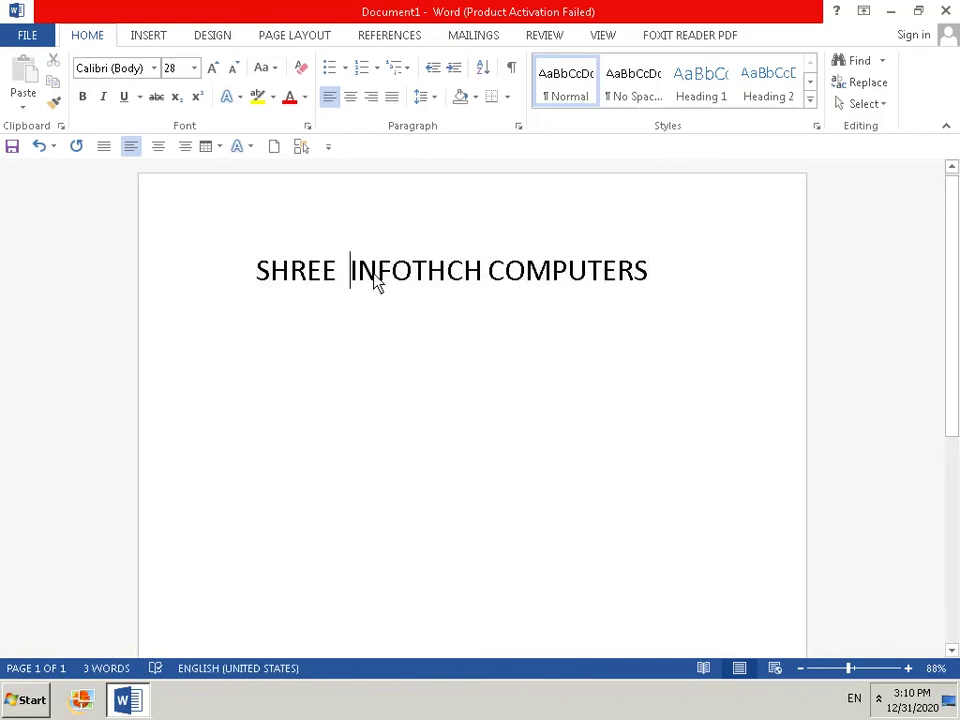
{"action": "key", "text": "BackSpace"}
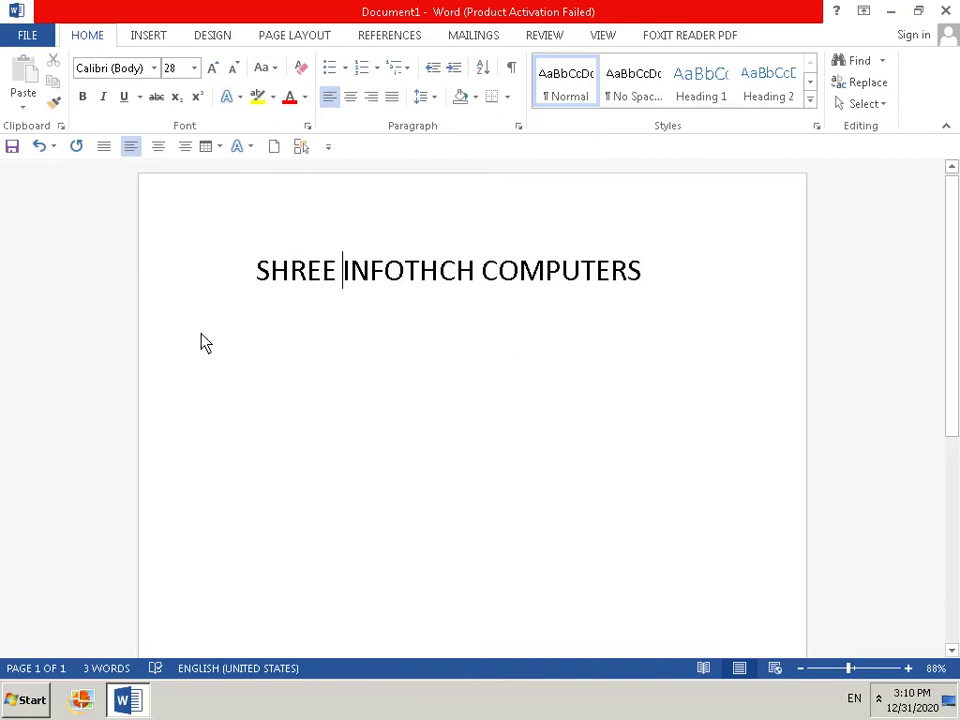
{"action": "key", "text": "ctrl+a"}
{"action": "left_click", "coordinate": [219, 270]}
{"action": "key", "text": "ctrl+a"}
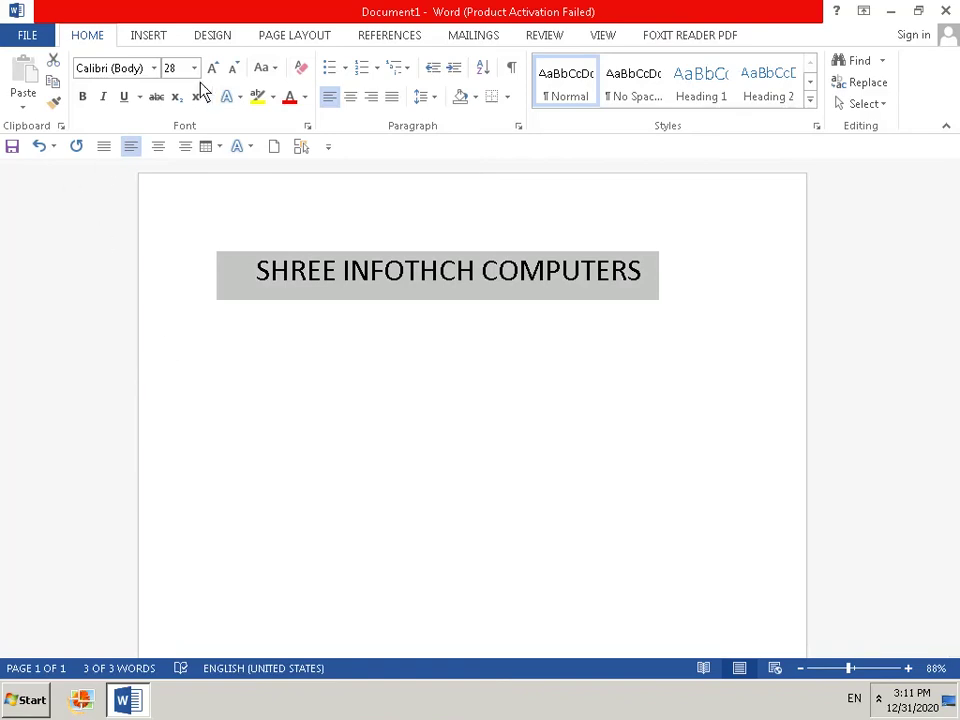
Indent the heading one tab stop and select the whole heading line
{"action": "left_click", "coordinate": [157, 40]}
{"action": "left_click", "coordinate": [256, 337]}
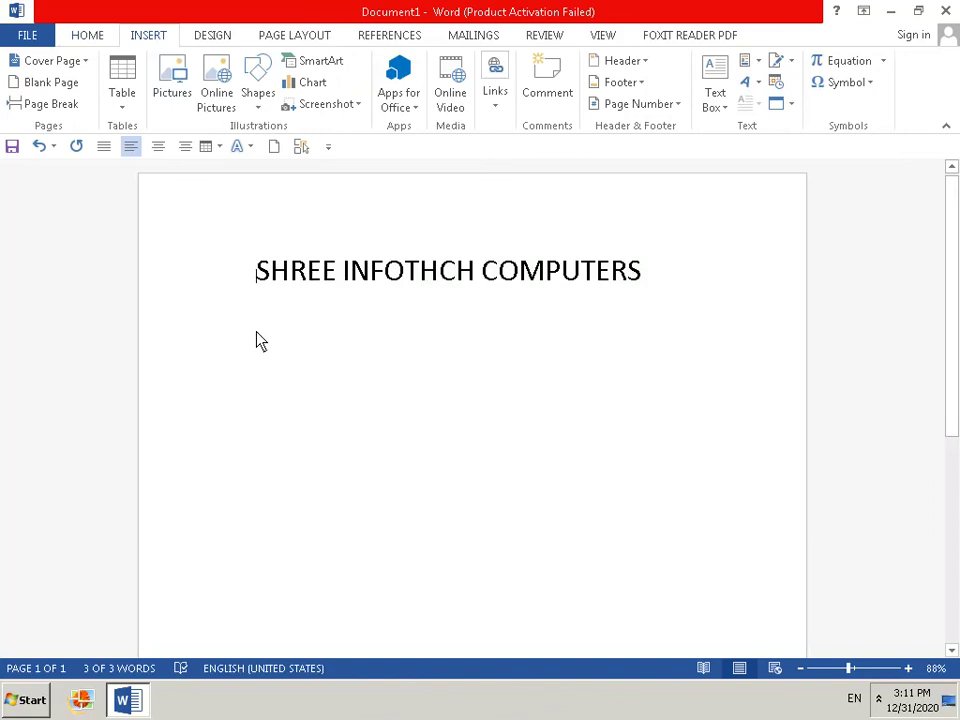
{"action": "left_click", "coordinate": [210, 330]}
{"action": "left_click", "coordinate": [201, 366]}
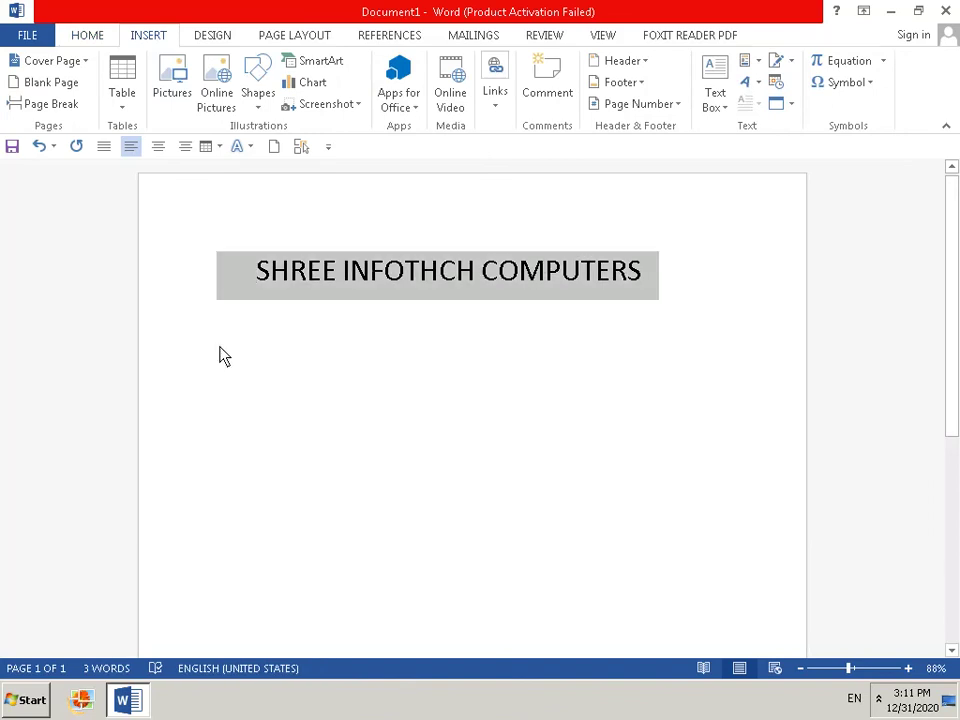
{"action": "left_click", "coordinate": [220, 360]}
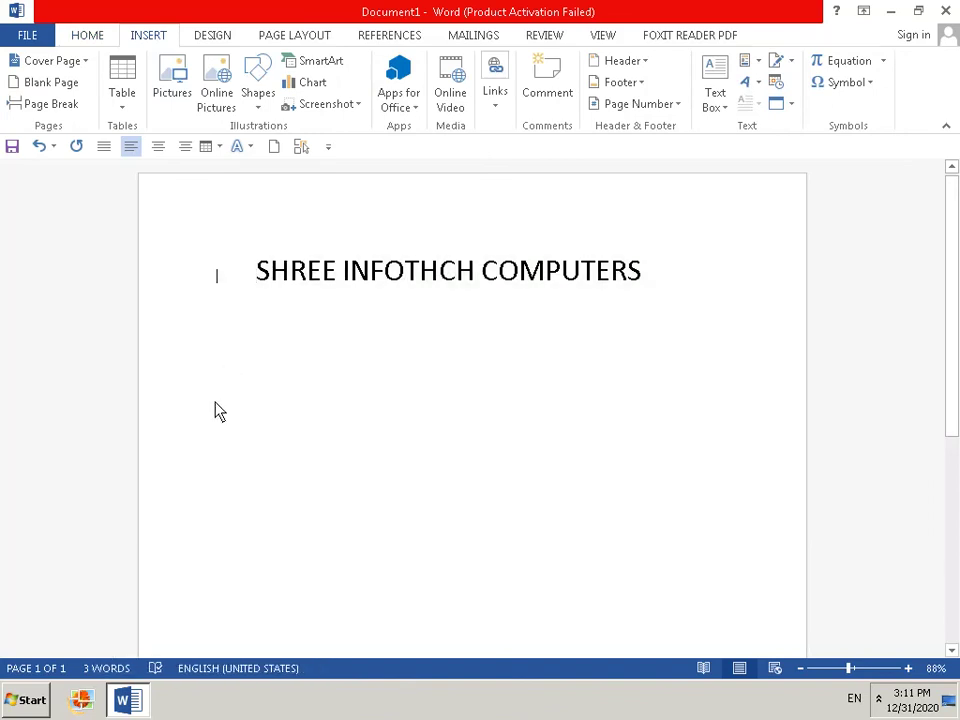
{"action": "key", "text": "Tab"}
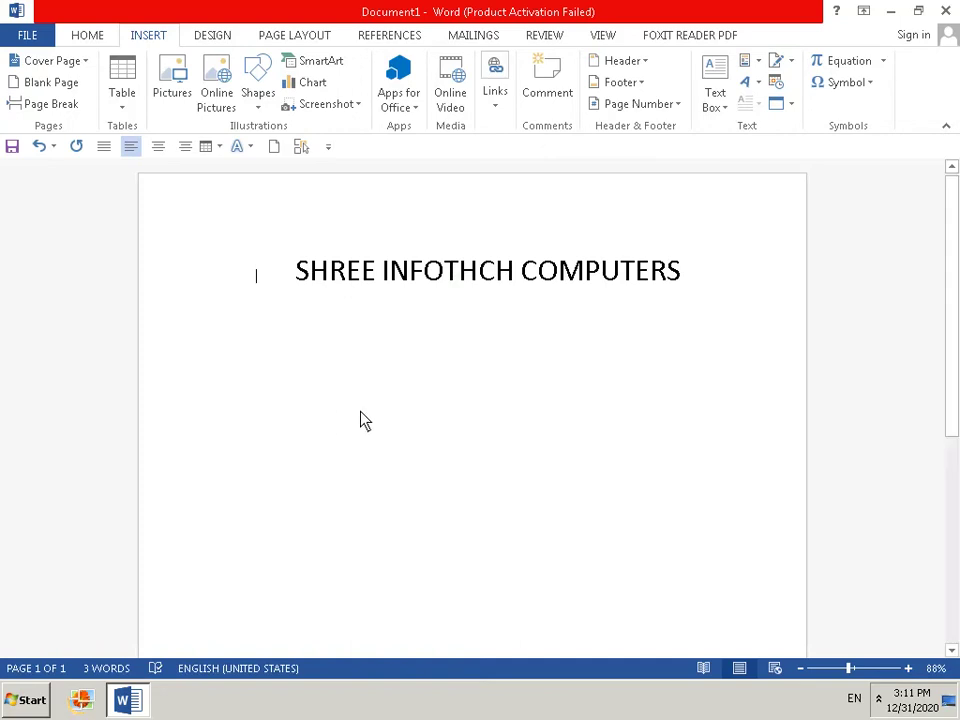
{"action": "key", "text": "Right"}
{"action": "key", "text": "Right"}
{"action": "key", "text": "Right"}
{"action": "key", "text": "Right"}
{"action": "key", "text": "Right"}
{"action": "key", "text": "Right"}
{"action": "key", "text": "Right"}
{"action": "key", "text": "Right"}
{"action": "key", "text": "Right"}
{"action": "key", "text": "Right"}
{"action": "key", "text": "Right"}
{"action": "key", "text": "Right"}
{"action": "key", "text": "shift+Home"}
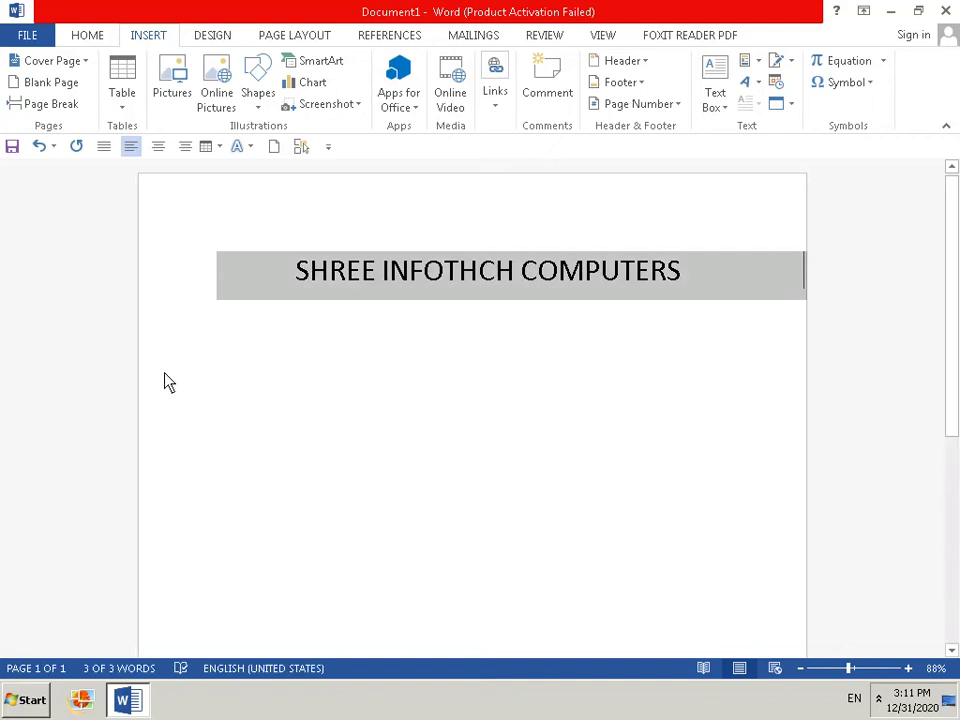
Insert an empty line above the heading and select the heading line
{"action": "left_click", "coordinate": [80, 36]}
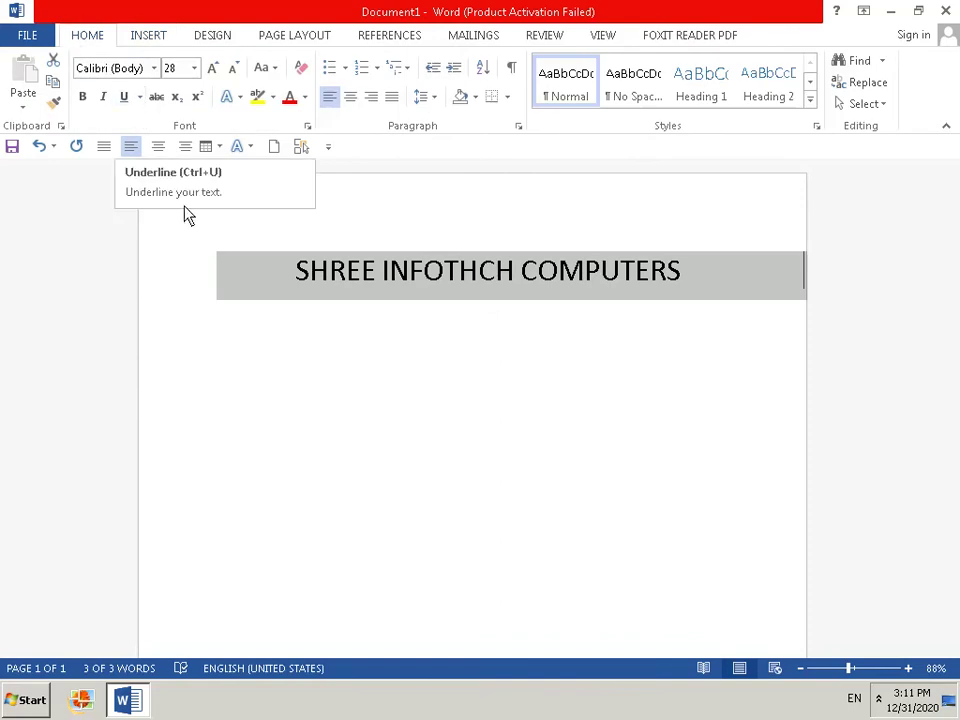
{"action": "left_click", "coordinate": [222, 346]}
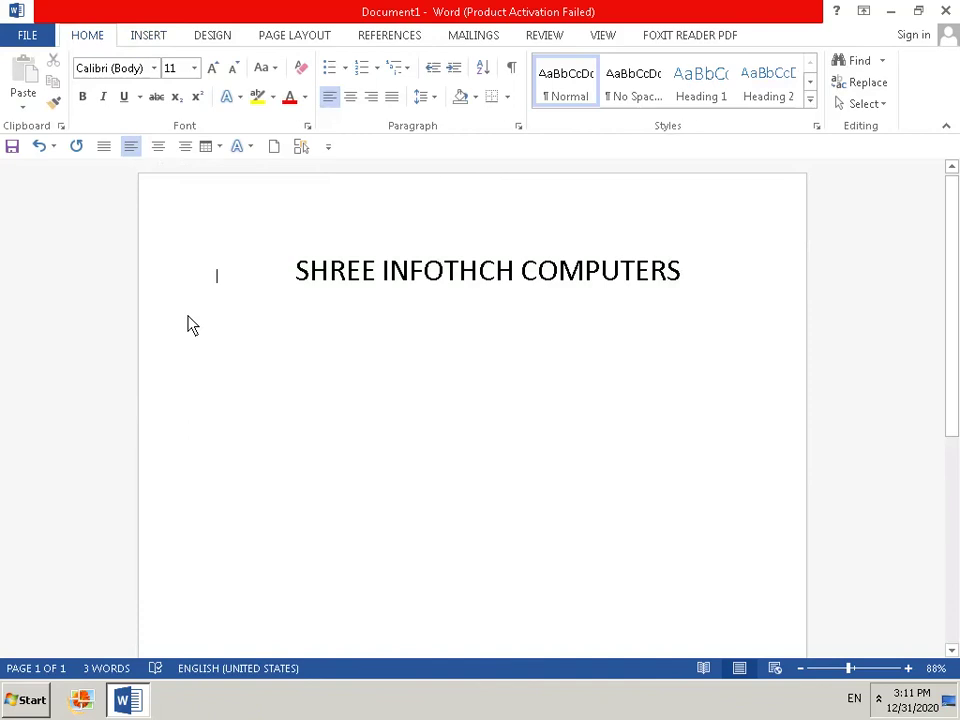
{"action": "key", "text": "Return"}
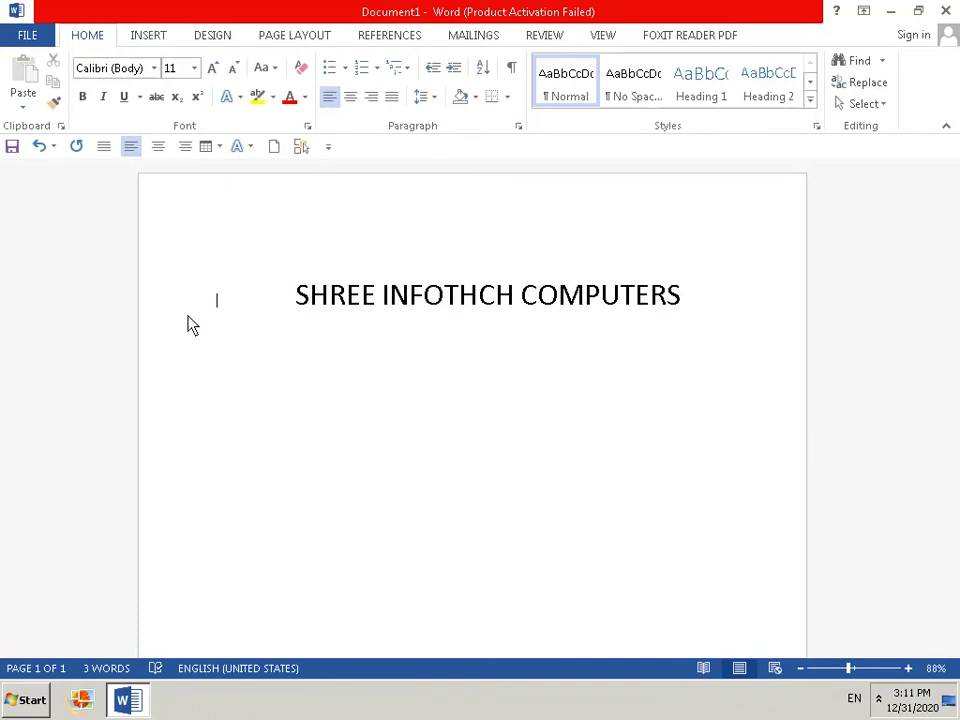
{"action": "key", "text": "shift+Down"}
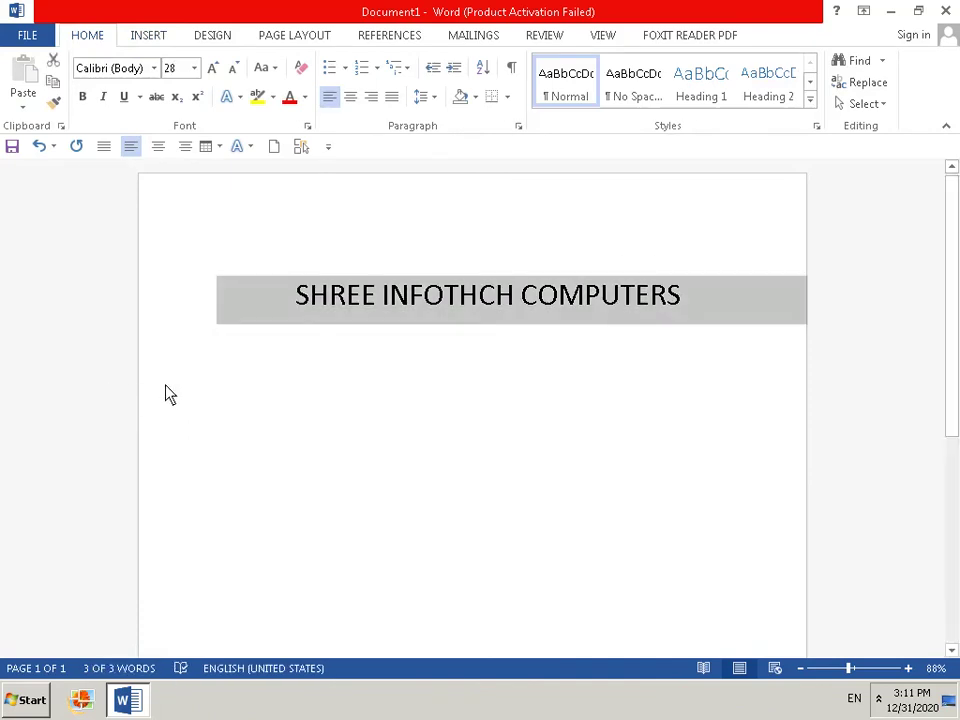
{"action": "key", "text": "shift+Up"}
{"action": "key", "text": "shift+Down"}
Erase stray letters, then make the SHREE INFOTHCH COMPUTERS line a bulleted item
{"action": "left_click", "coordinate": [212, 370]}
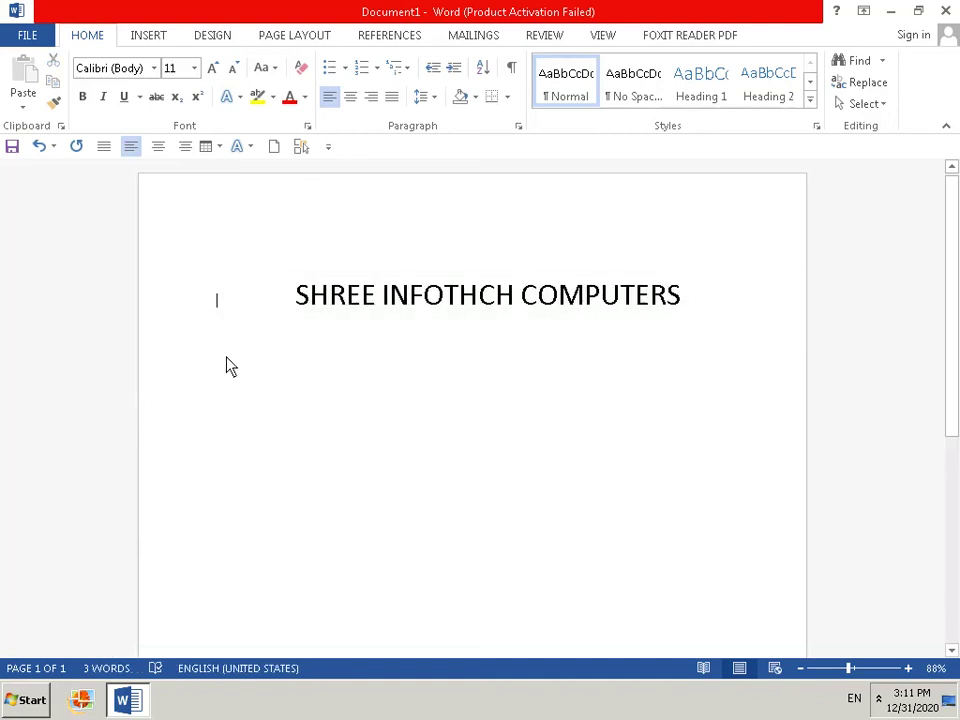
{"action": "type", "text": "vcd"}
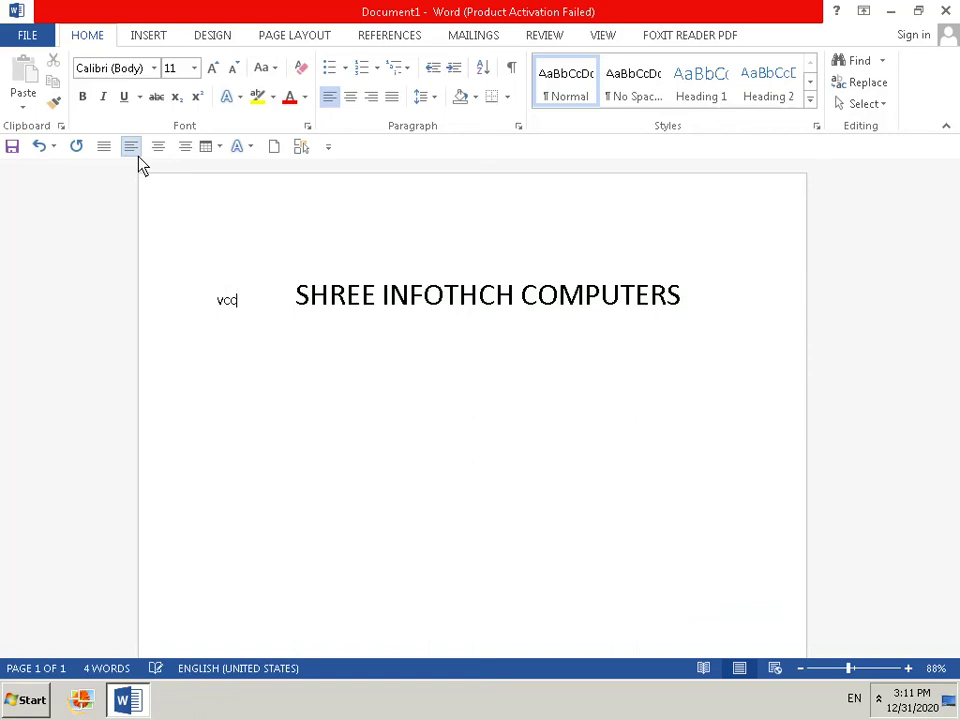
{"action": "key", "text": "BackSpace"}
{"action": "key", "text": "BackSpace"}
{"action": "key", "text": "BackSpace"}
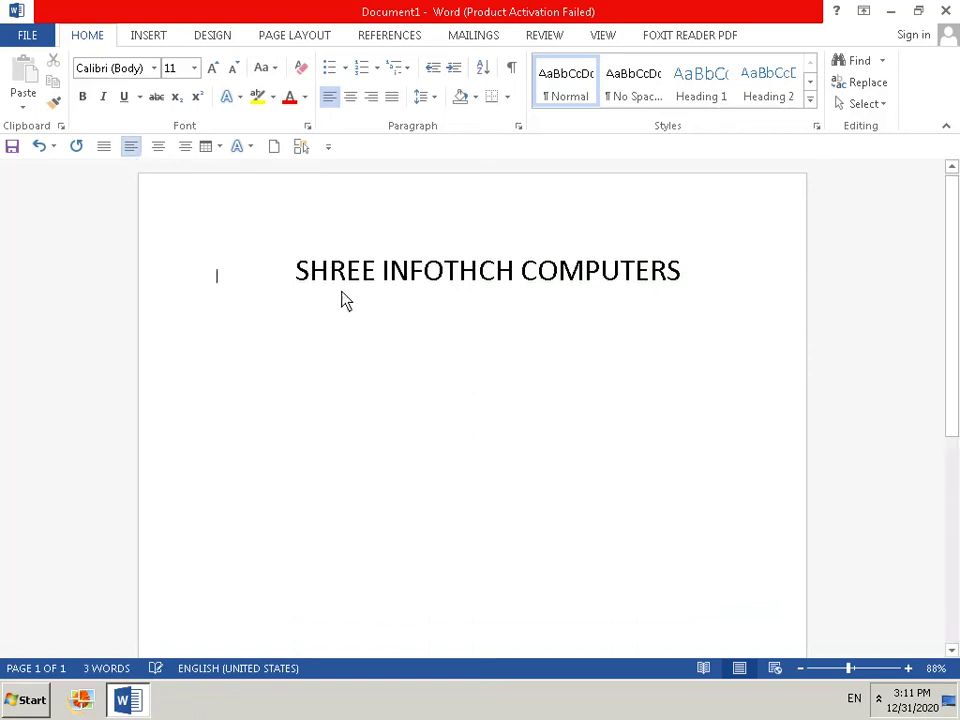
{"action": "left_click_drag", "start_coordinate": [281, 272], "coordinate": [627, 288]}
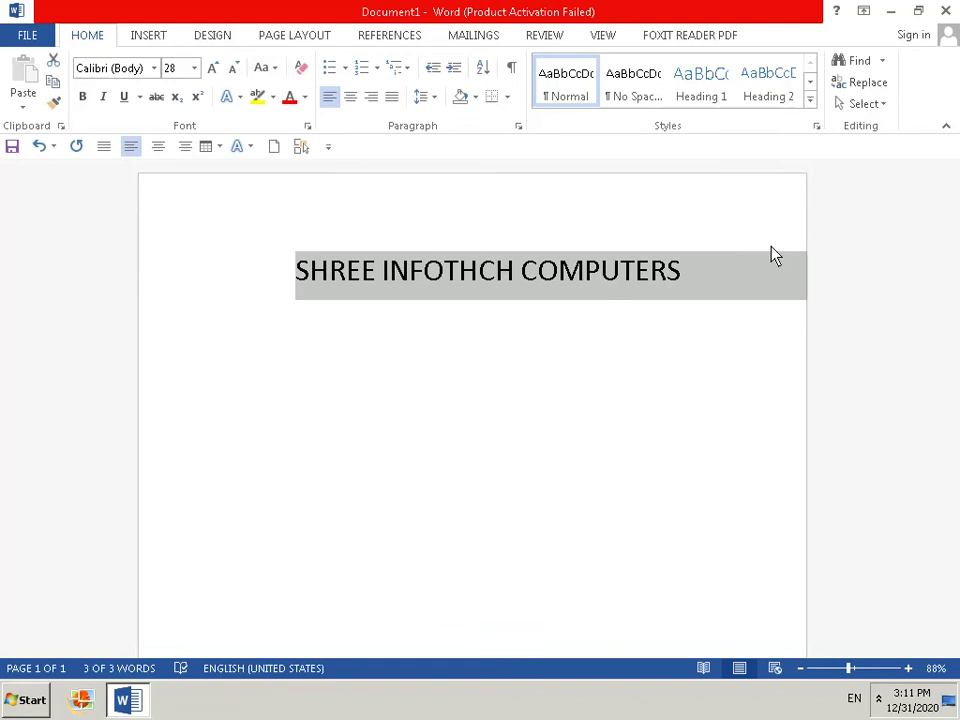
{"action": "key", "text": "ctrl+shift+l"}
{"action": "left_click", "coordinate": [698, 353]}
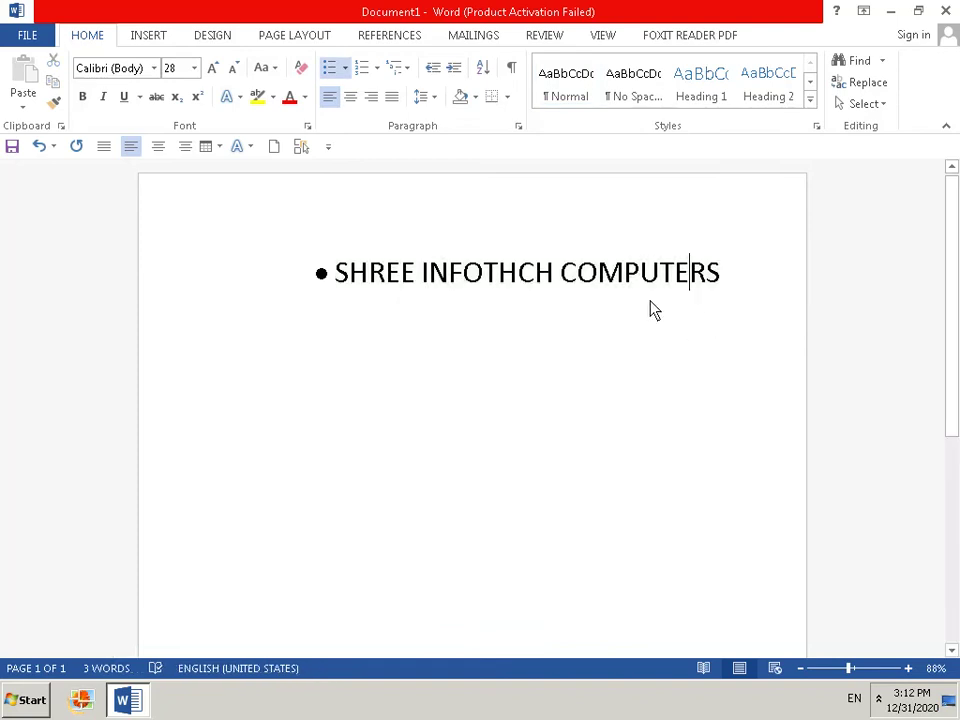
Remove the bullet from the heading and select the heading line
{"action": "left_click", "coordinate": [327, 281]}
{"action": "key", "text": "BackSpace"}
{"action": "key", "text": "ctrl+a"}
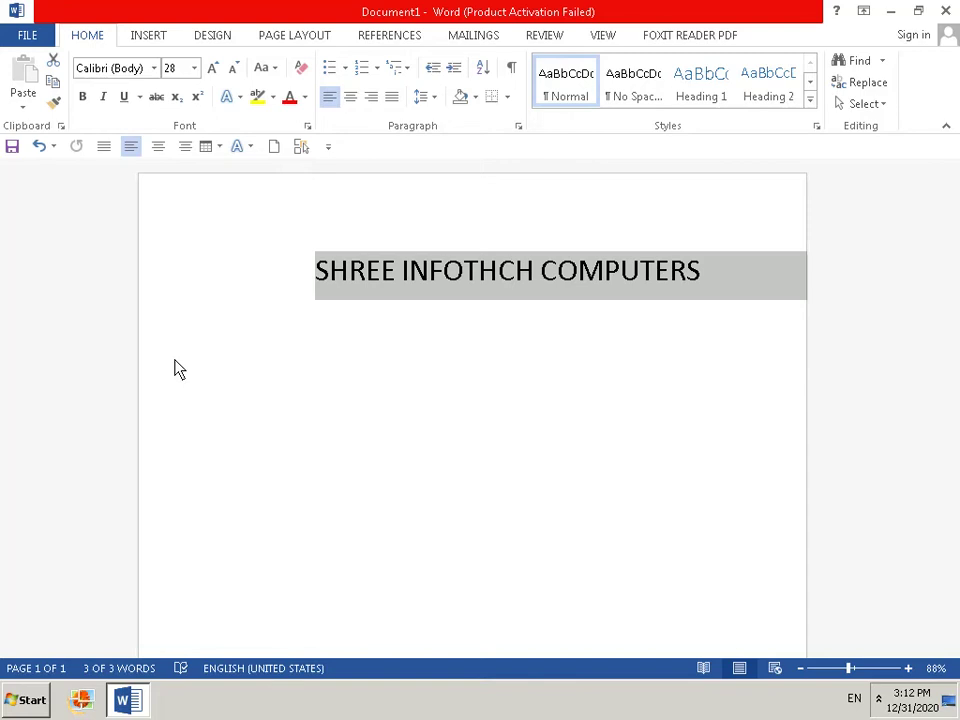
{"action": "left_click", "coordinate": [360, 305]}
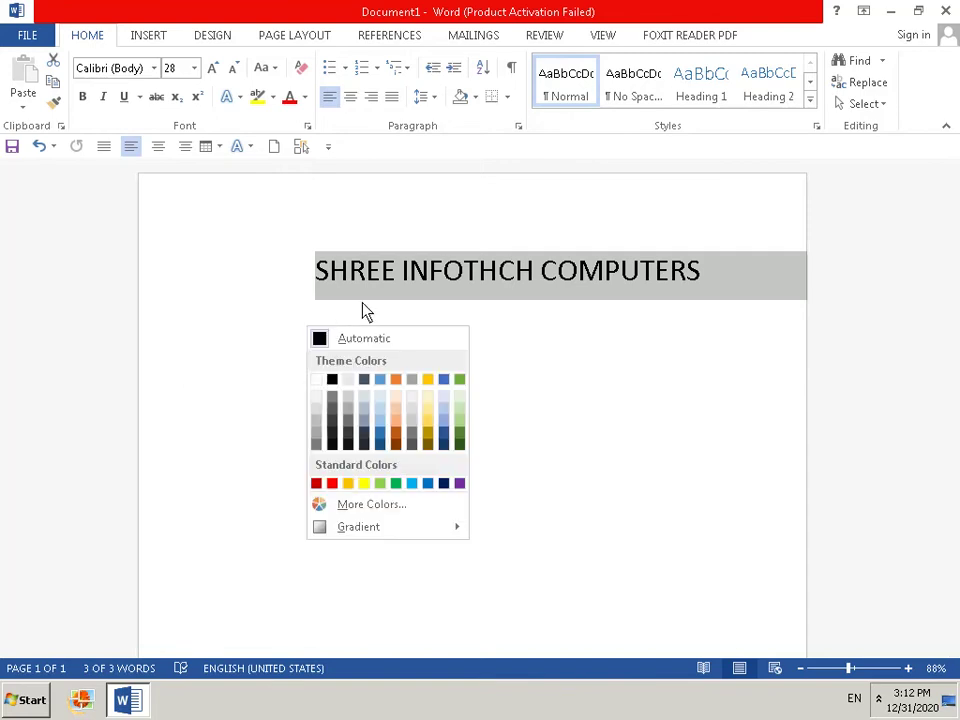
{"action": "left_click", "coordinate": [380, 340]}
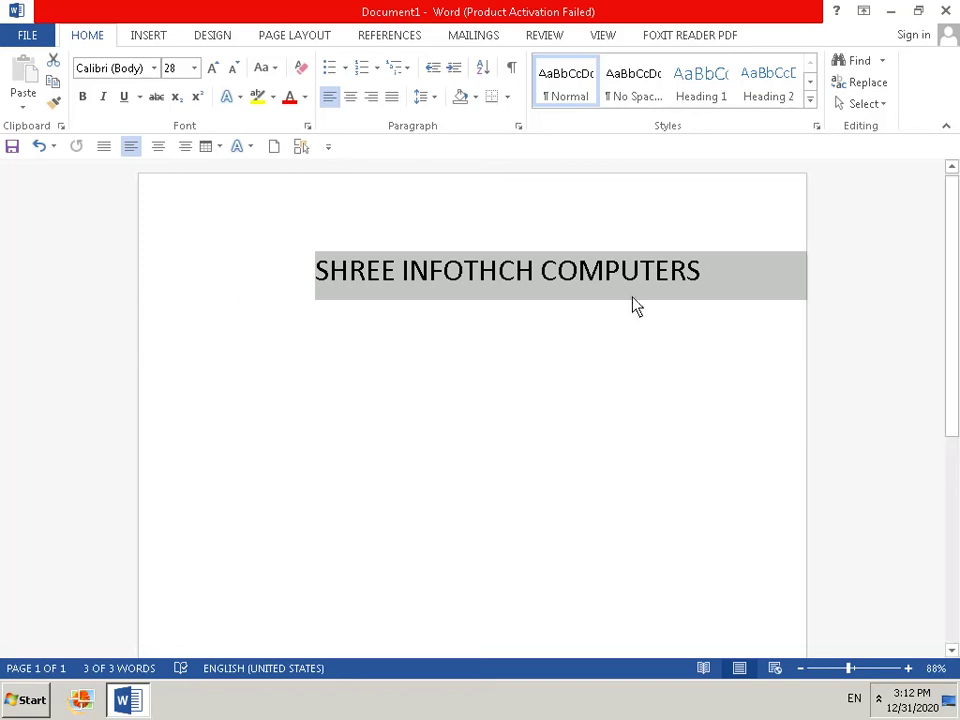
Add an empty line below the heading and move the caret onto it
{"action": "left_click", "coordinate": [703, 276]}
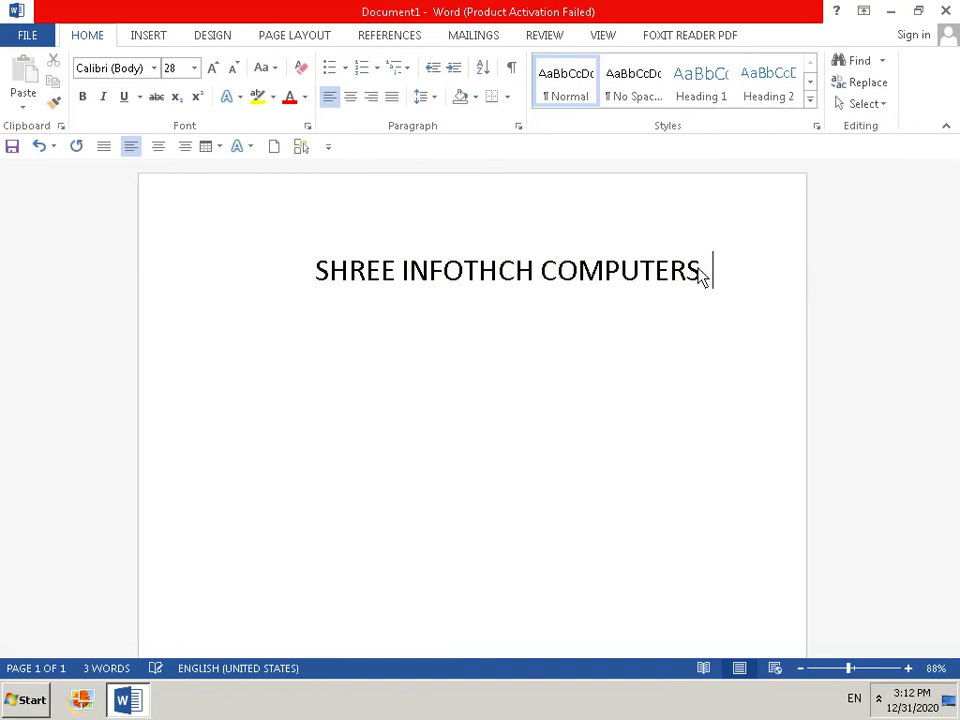
{"action": "key", "text": "Return"}
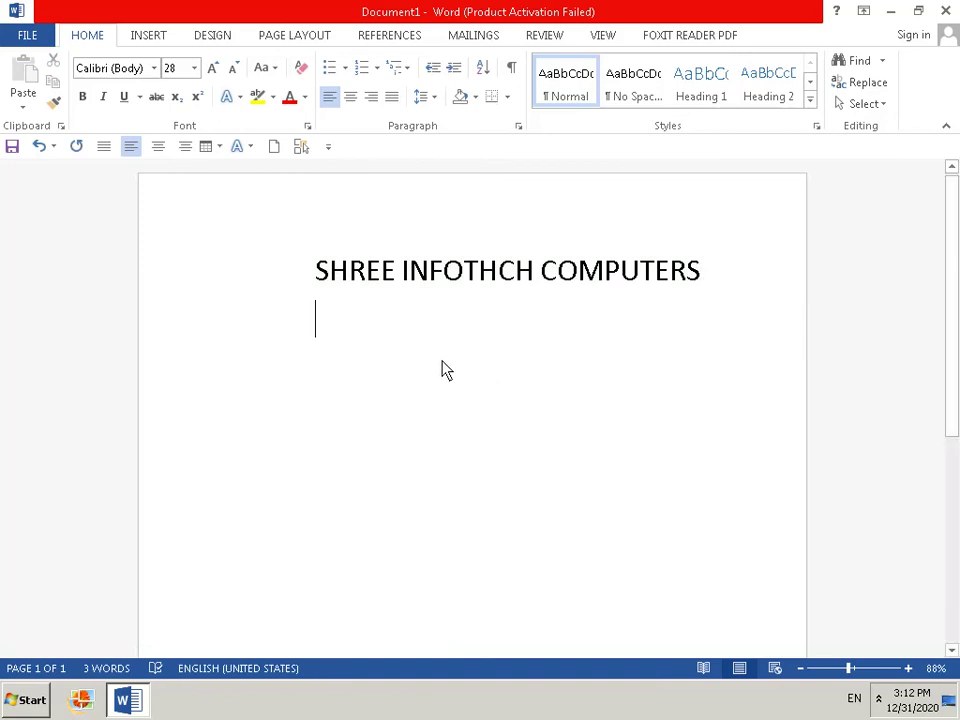
{"action": "key", "text": "BackSpace"}
{"action": "key", "text": "Return"}
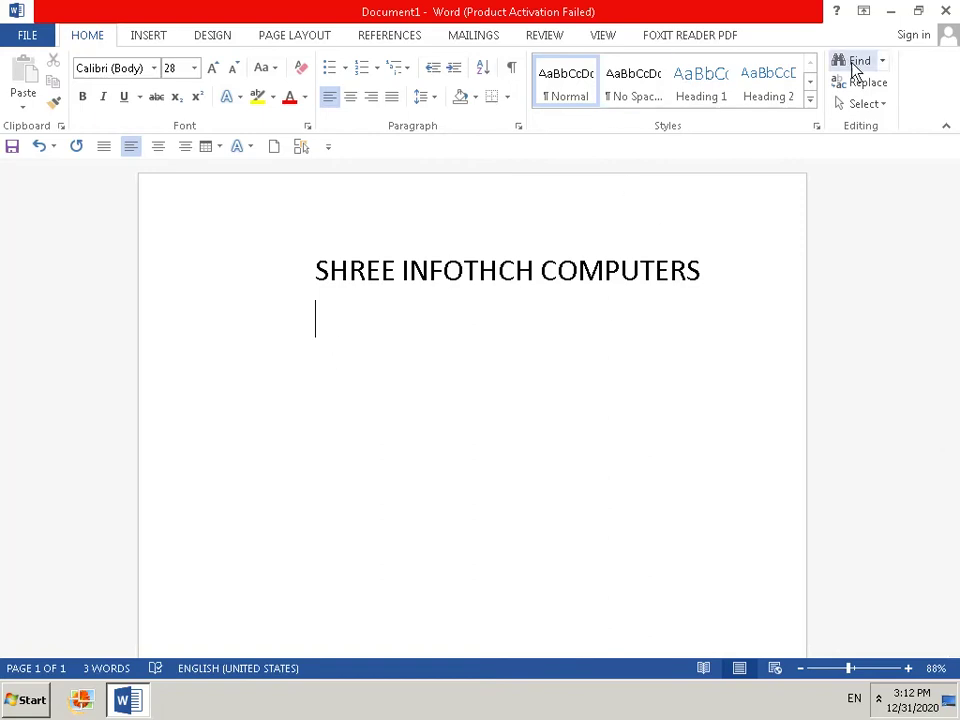
{"action": "left_click", "coordinate": [720, 280]}
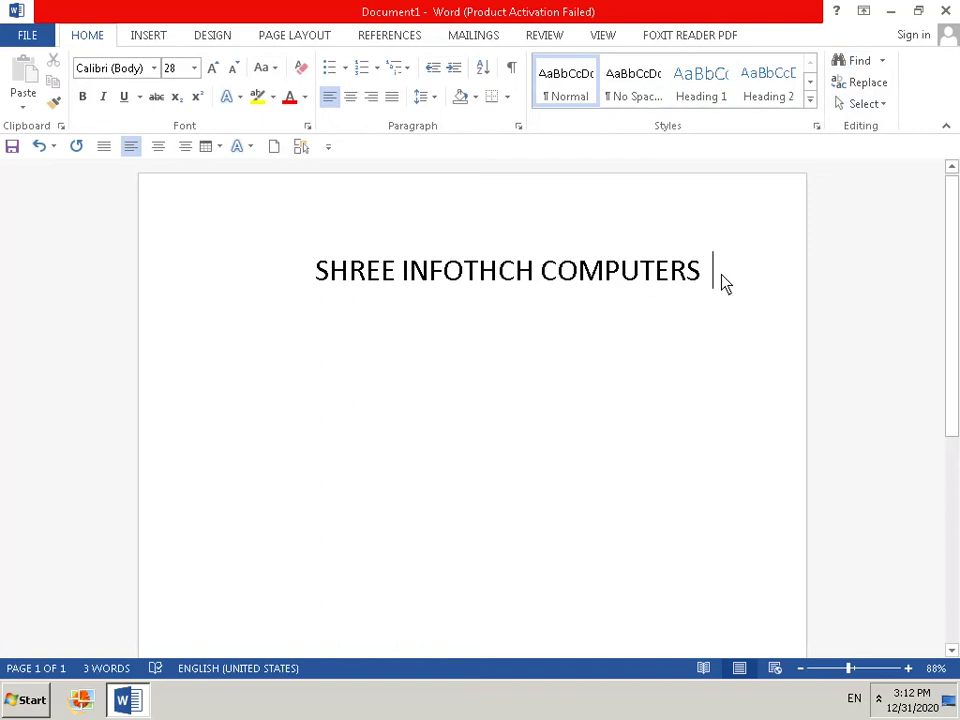
{"action": "key", "text": "Down"}
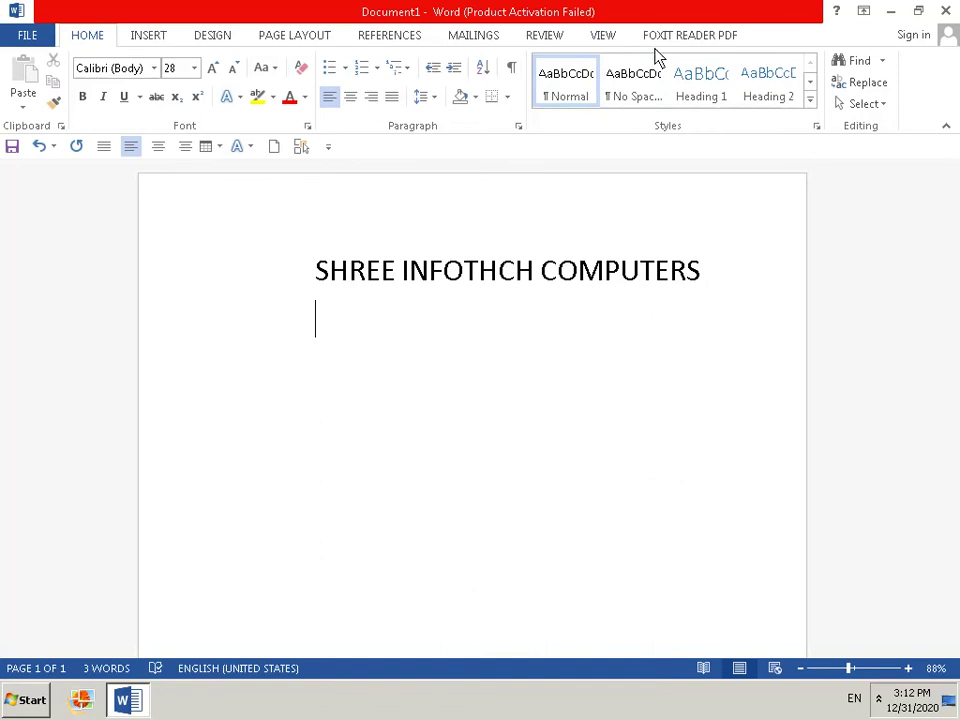
Show the rulers and drag the first-line indent marker so the heading starts at the margin
{"action": "left_click", "coordinate": [604, 37]}
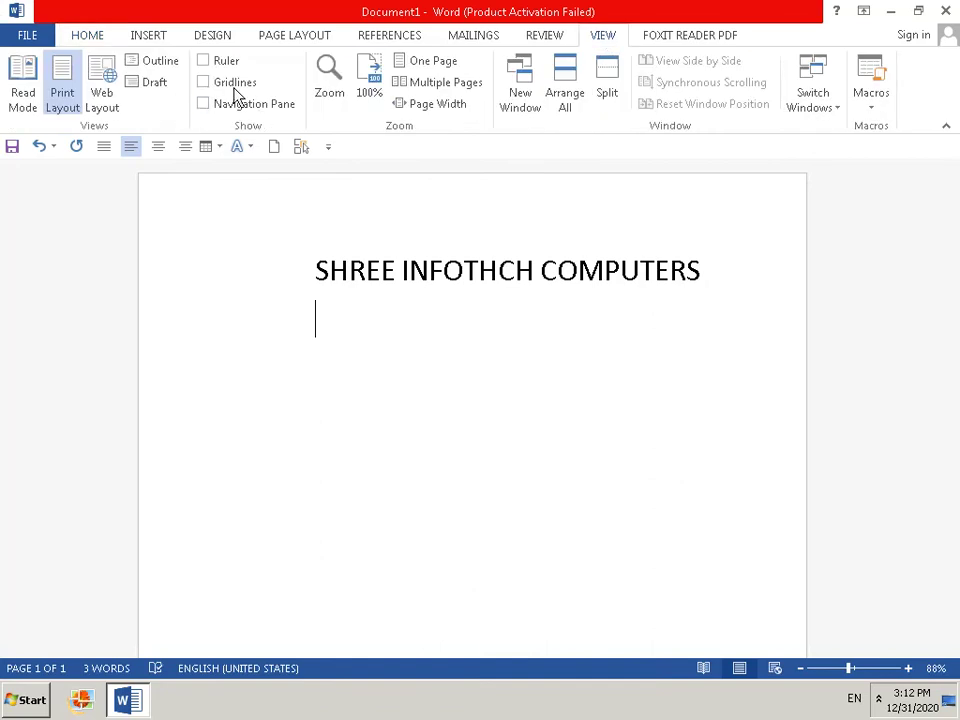
{"action": "left_click", "coordinate": [206, 62]}
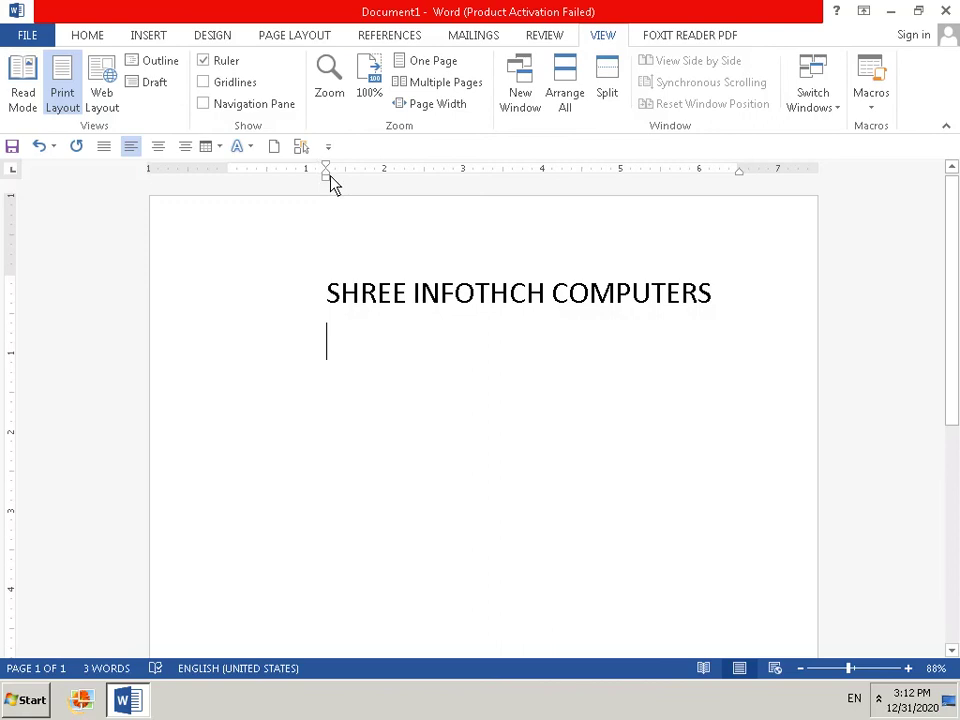
{"action": "mouse_move", "coordinate": [330, 177]}
{"action": "left_mouse_down"}
{"action": "mouse_move", "coordinate": [298, 191]}
{"action": "mouse_move", "coordinate": [208, 197]}
{"action": "left_mouse_up"}
{"action": "left_click", "coordinate": [329, 292]}
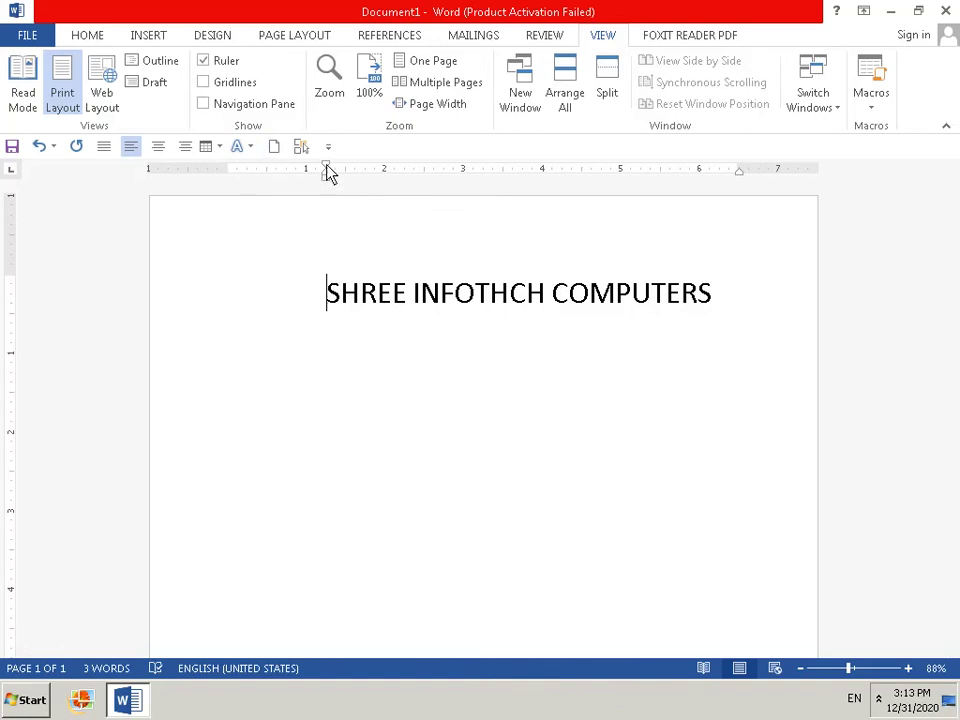
{"action": "left_click_drag", "start_coordinate": [326, 170], "coordinate": [197, 208]}
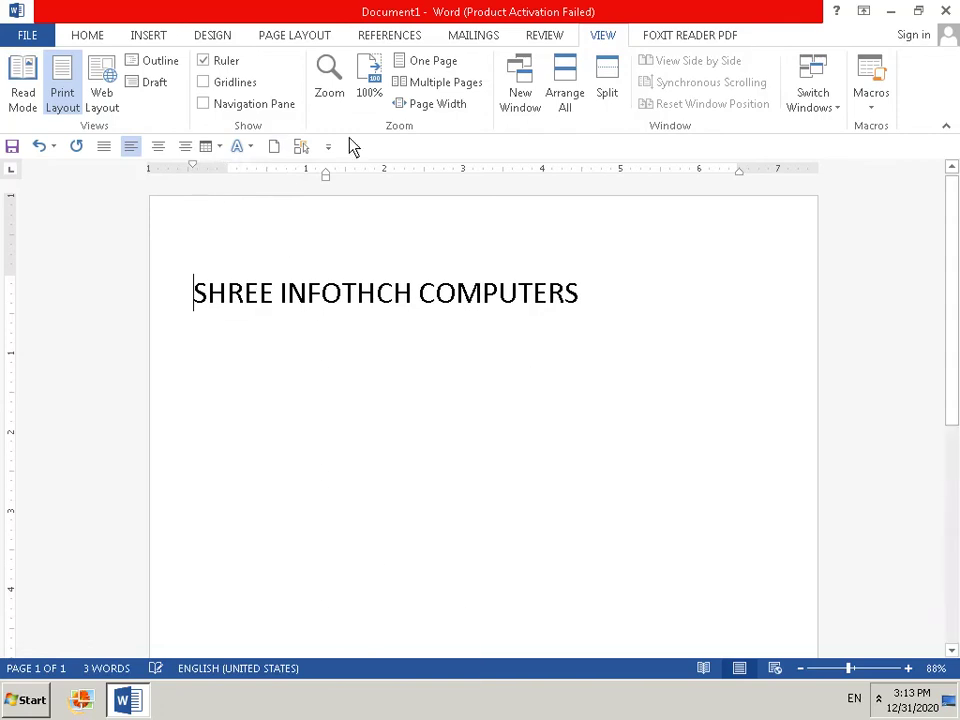
Centre the SHREE INFOTHCH COMPUTERS heading, then add a left-aligned 16 pt line below it
{"action": "left_click", "coordinate": [87, 37]}
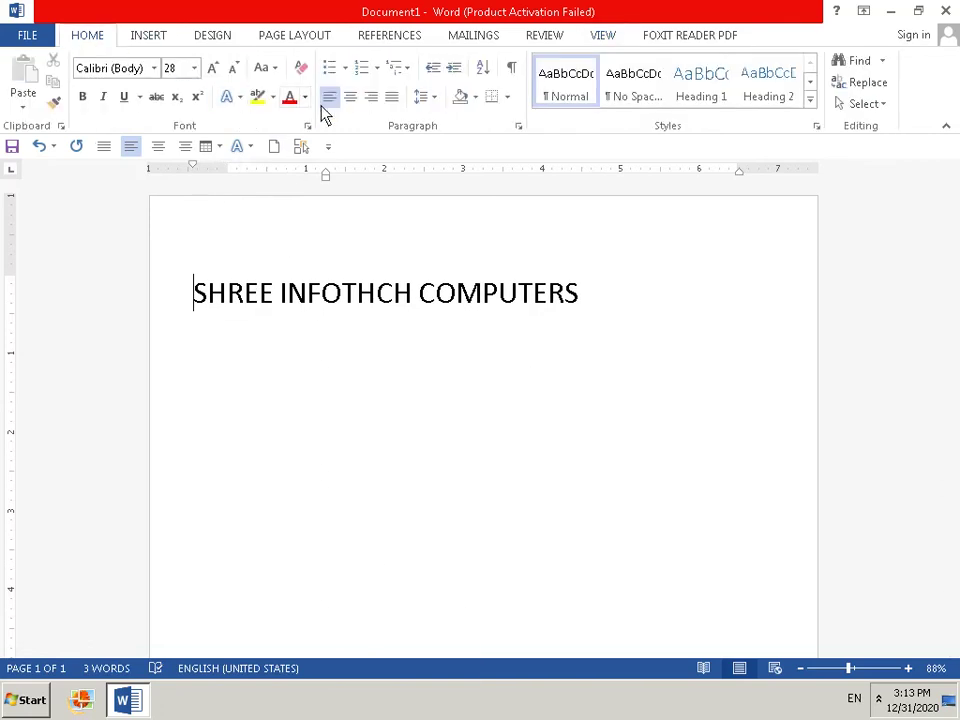
{"action": "left_click", "coordinate": [350, 96]}
{"action": "key", "text": "End"}
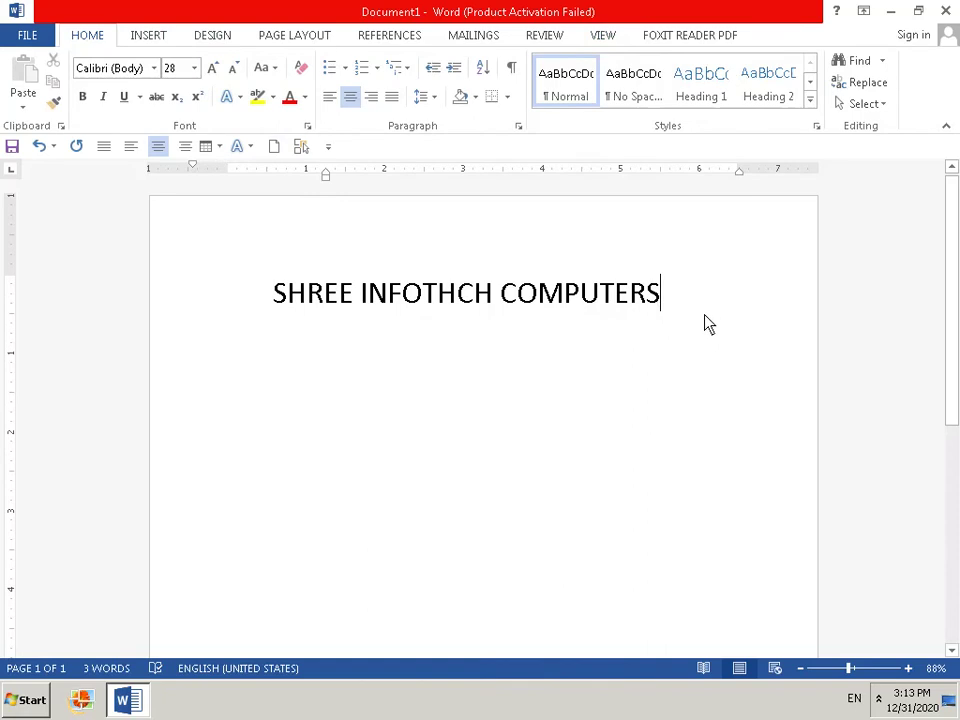
{"action": "key", "text": "Return"}
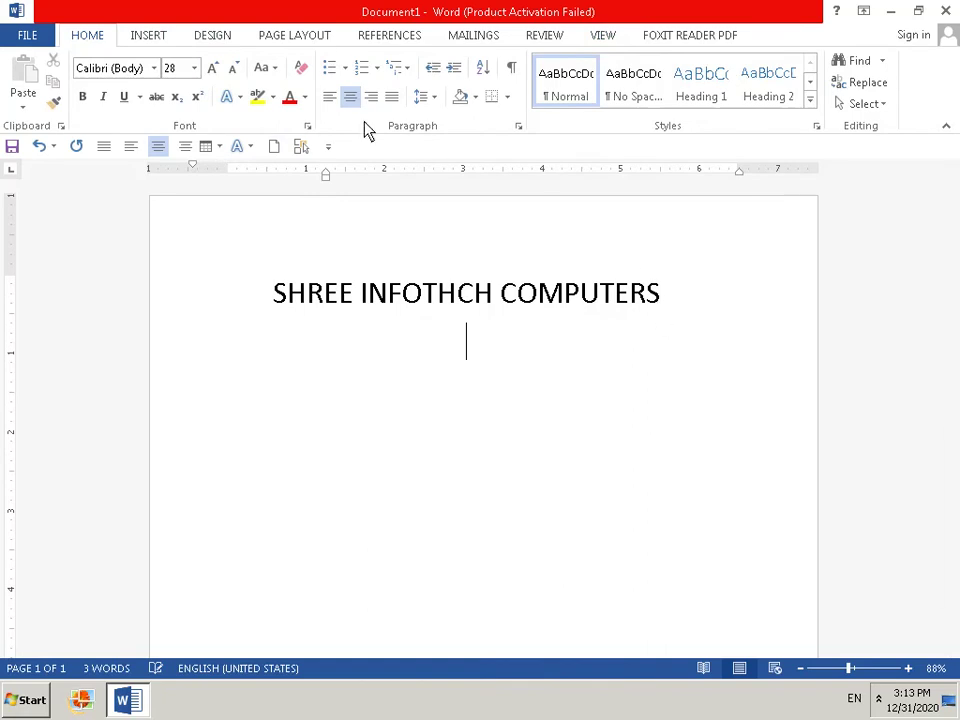
{"action": "left_click", "coordinate": [331, 99]}
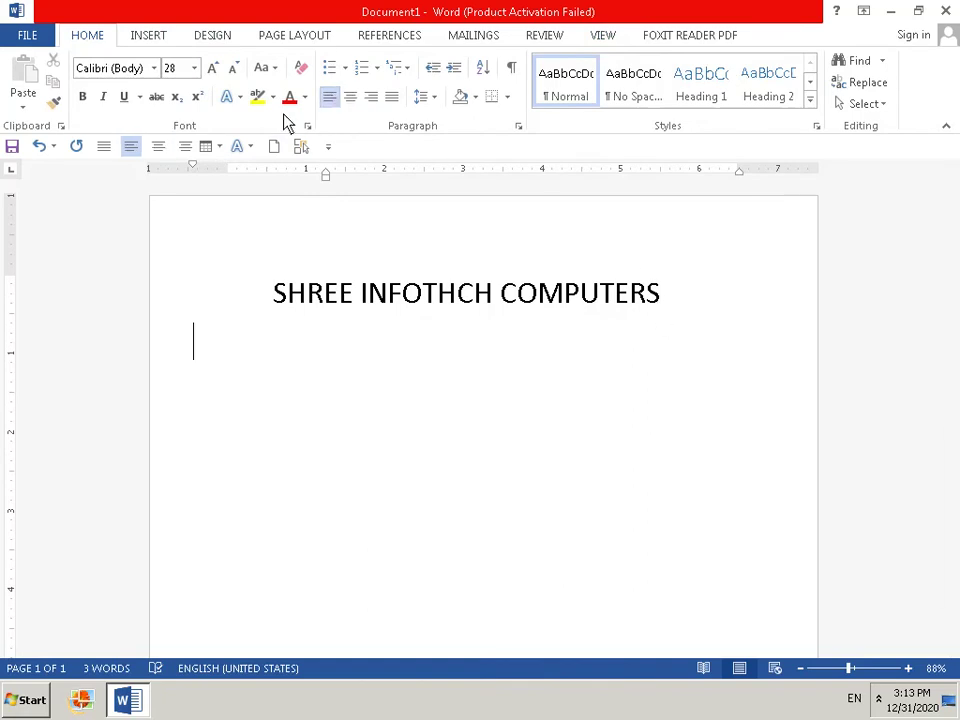
{"action": "left_click", "coordinate": [203, 74]}
{"action": "left_click", "coordinate": [194, 68]}
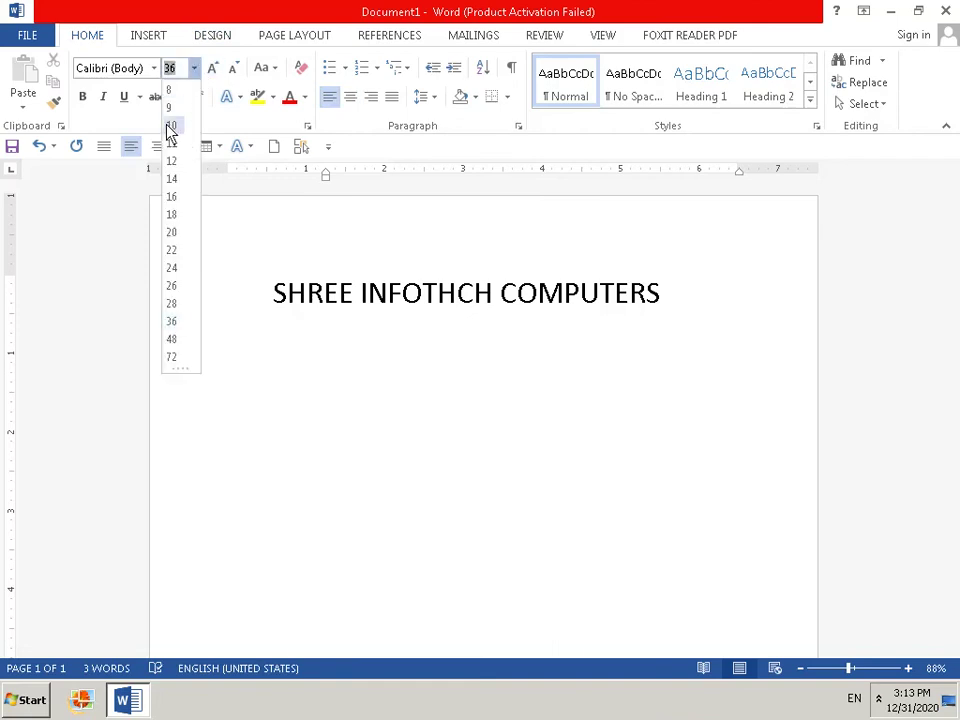
{"action": "left_click", "coordinate": [178, 199]}
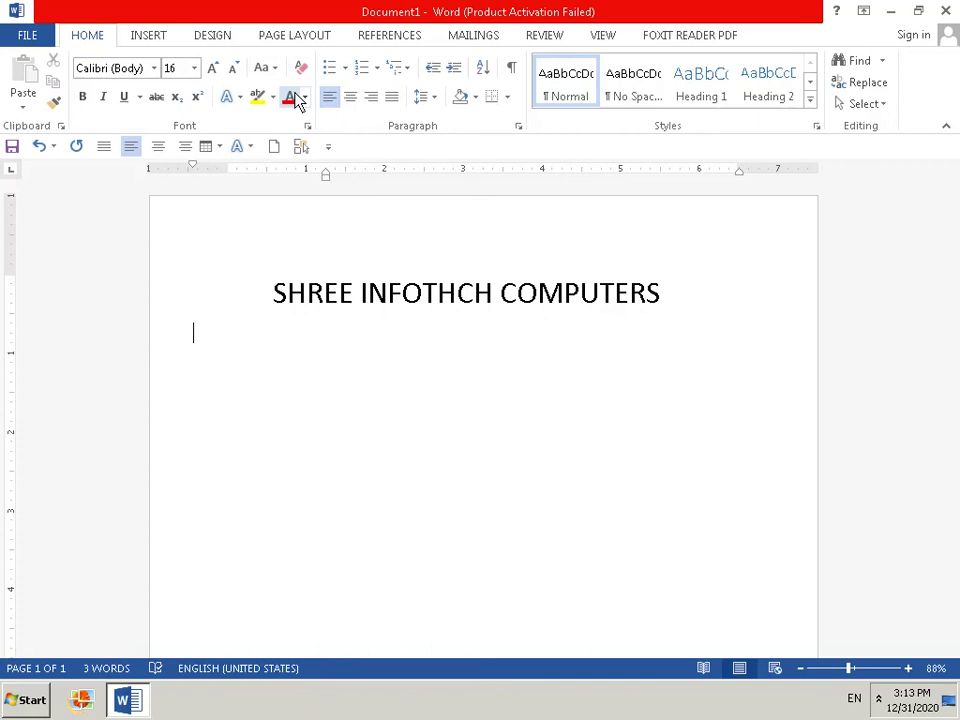
Type the line 'Ref No.:' below the heading
{"action": "type", "text": "r"}
{"action": "key", "text": "BackSpace"}
{"action": "type", "text": "R"}
{"action": "type", "text": "e"}
{"action": "type", "text": "f"}
{"action": "type", "text": " N"}
{"action": "type", "text": "o"}
{"action": "type", "text": "."}
{"action": "type", "text": ":"}
{"action": "key", "text": "BackSpace"}
{"action": "type", "text": ":"}
{"action": "key", "text": "Return"}
{"action": "key", "text": "Return"}
{"action": "key", "text": "Return"}
Type the line 'To,' on the next line
{"action": "type", "text": "t"}
{"action": "key", "text": "BackSpace"}
{"action": "type", "text": "T"}
{"action": "type", "text": "o,"}
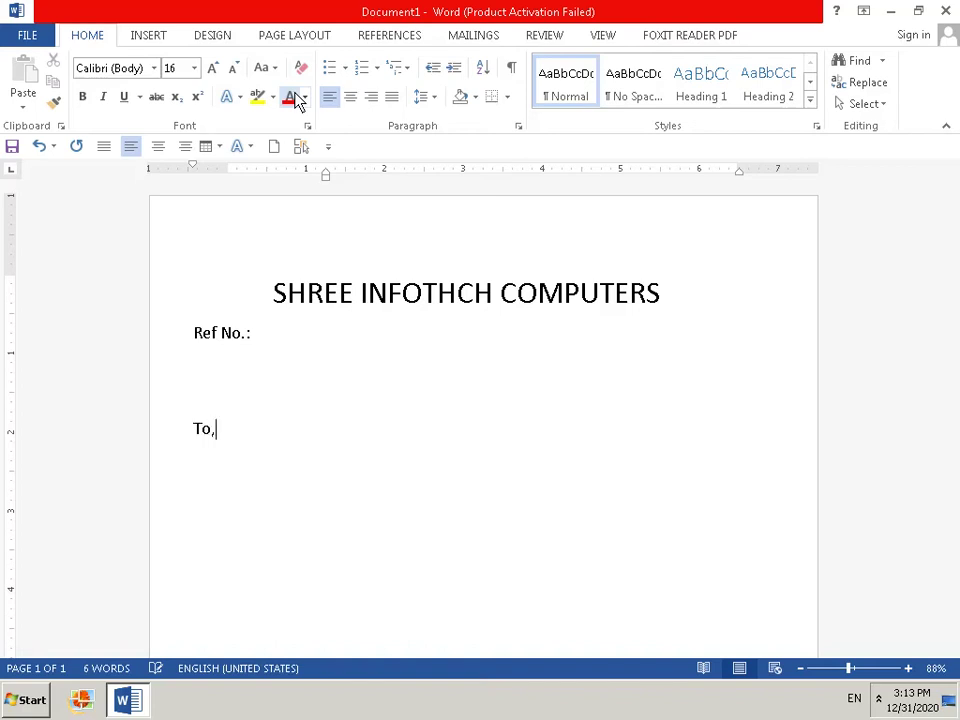
{"action": "key", "text": "Return"}
Type 'Co-ordinator' and begin the next line with 'District'
{"action": "type", "text": "C"}
{"action": "type", "text": "o"}
{"action": "type", "text": "-"}
{"action": "type", "text": "or"}
{"action": "type", "text": "d"}
{"action": "type", "text": "ina"}
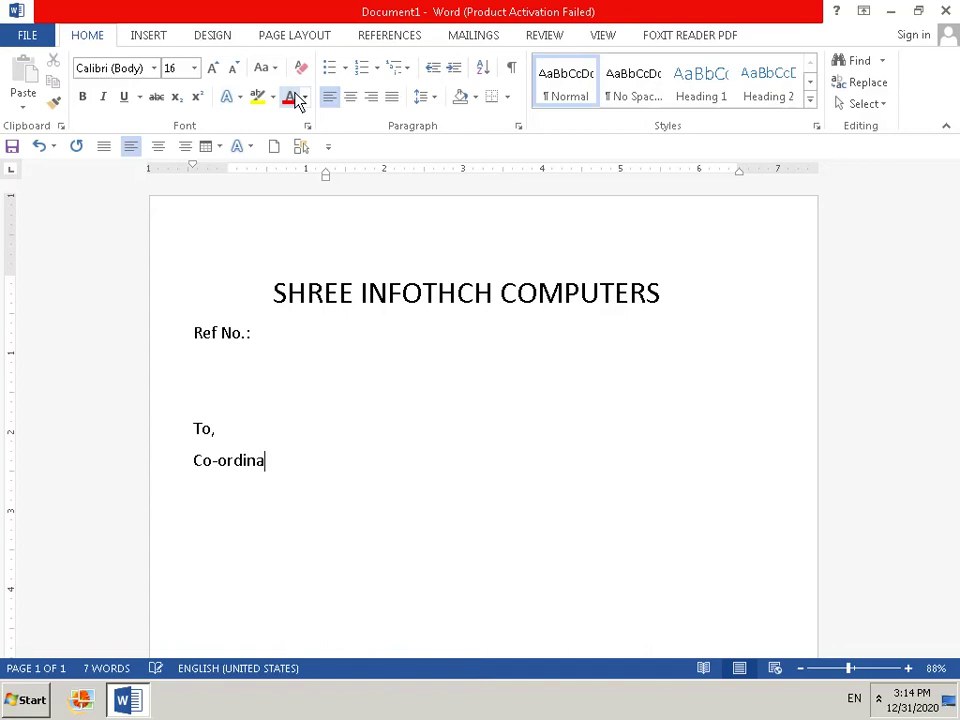
{"action": "type", "text": "tor"}
{"action": "key", "text": "Return"}
{"action": "type", "text": "D"}
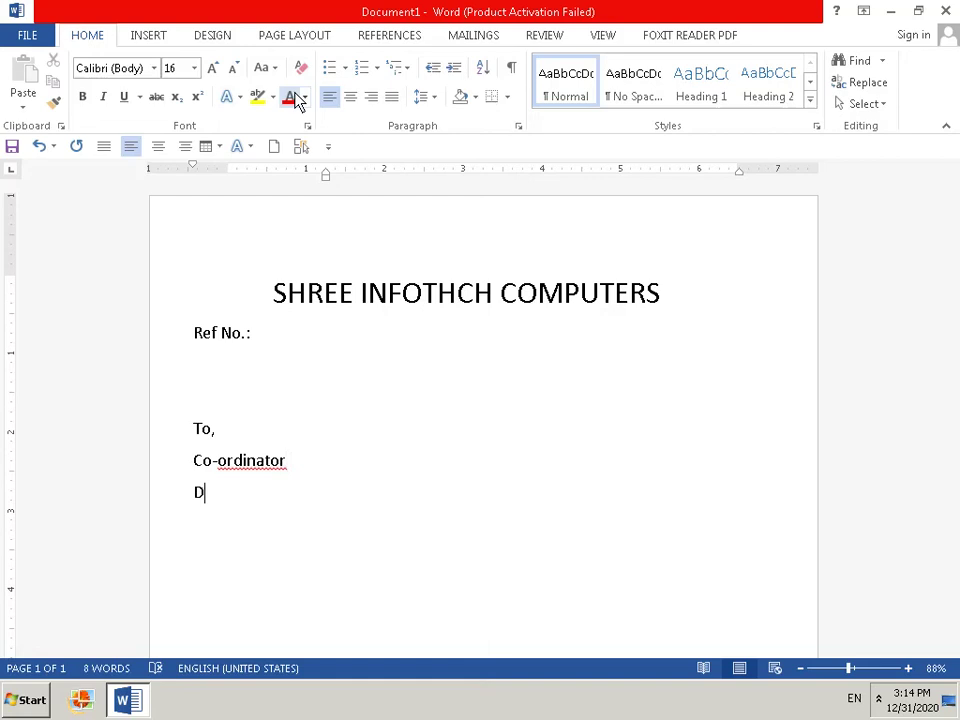
{"action": "type", "text": "ist"}
{"action": "type", "text": "ru"}
{"action": "key", "text": "BackSpace"}
{"action": "type", "text": "i"}
{"action": "type", "text": "t"}
Complete the address line 'District Head Offce,'
{"action": "key", "text": "BackSpace"}
{"action": "type", "text": "ct"}
{"action": "type", "text": " H"}
{"action": "type", "text": "e"}
{"action": "type", "text": "a"}
{"action": "type", "text": "d"}
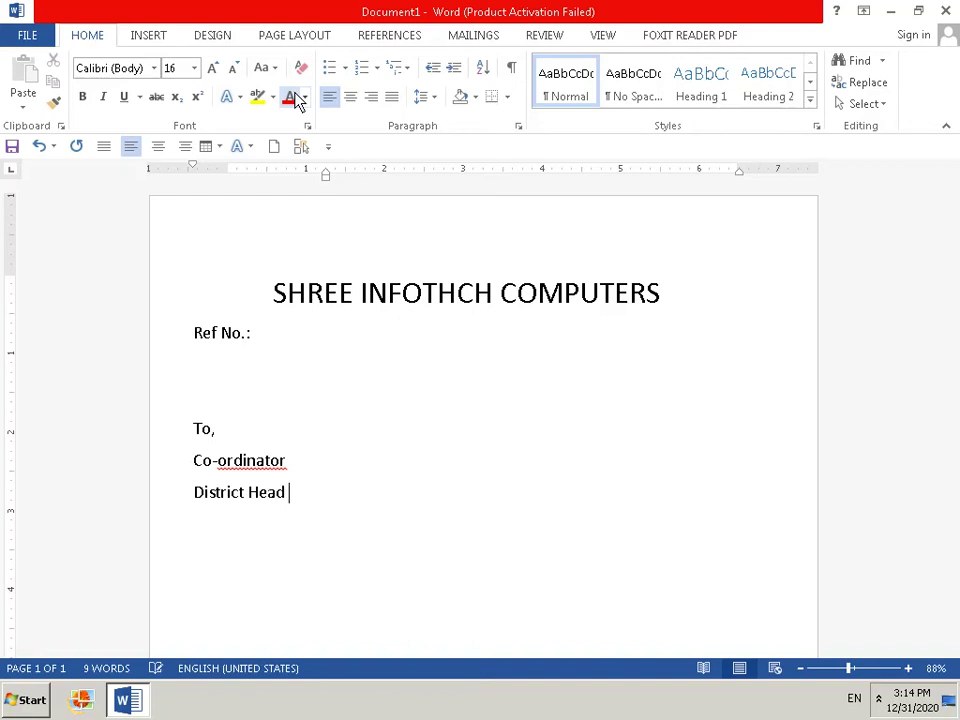
{"action": "type", "text": " O"}
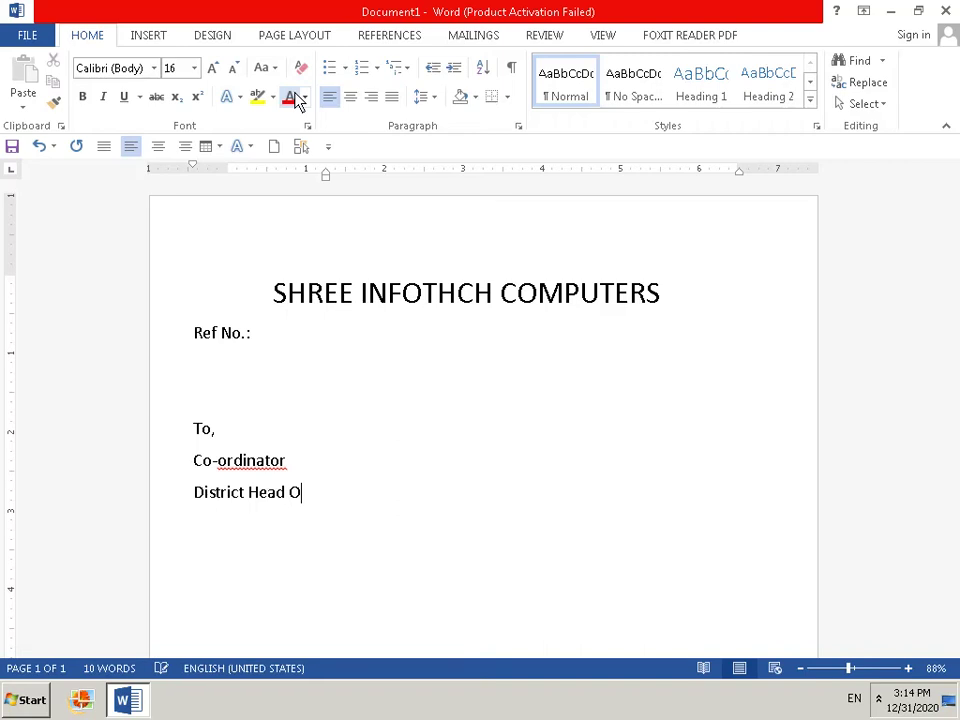
{"action": "type", "text": "ff"}
{"action": "type", "text": "ce"}
{"action": "type", "text": ","}
{"action": "key", "text": "Return"}
Add the line 'Beed District' and leave blank lines beneath it
{"action": "type", "text": "Bee"}
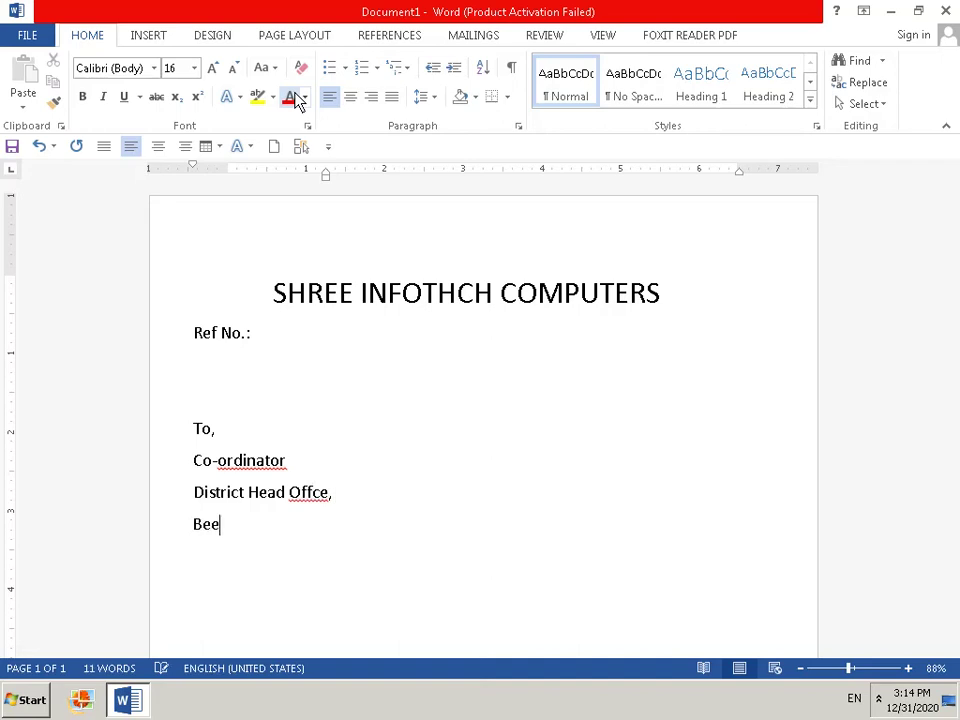
{"action": "type", "text": "d"}
{"action": "type", "text": " Di"}
{"action": "key", "text": "BackSpace"}
{"action": "type", "text": "ist"}
{"action": "type", "text": "re"}
{"action": "key", "text": "BackSpace"}
{"action": "type", "text": "i"}
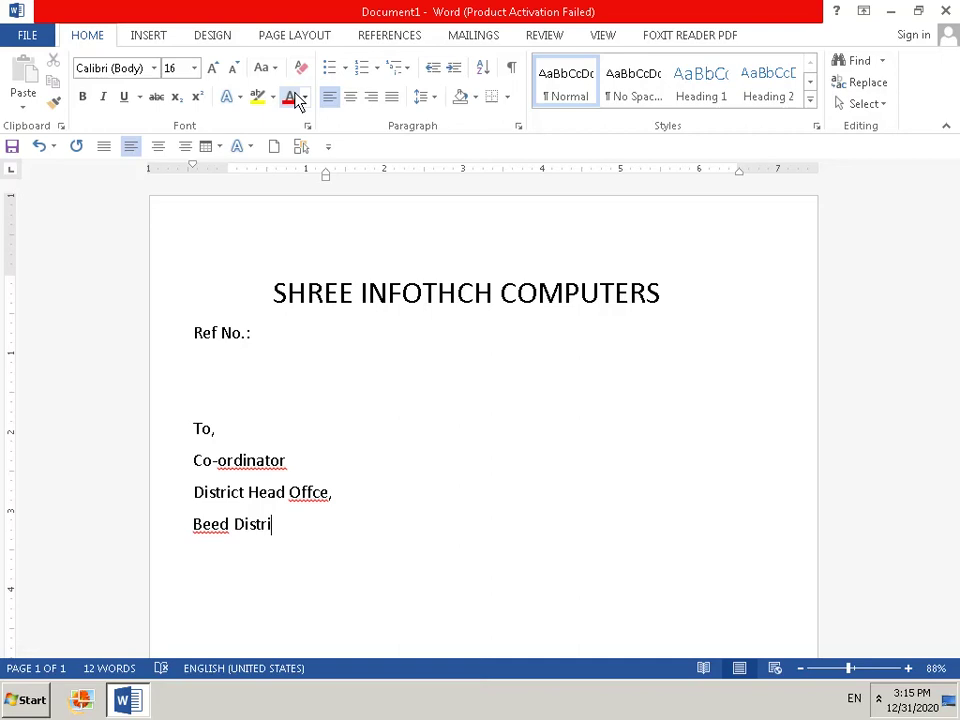
{"action": "type", "text": "ct"}
{"action": "key", "text": "Return"}
{"action": "key", "text": "Return"}
{"action": "key", "text": "Return"}
{"action": "key", "text": "BackSpace"}
{"action": "key", "text": "Return"}
{"action": "key", "text": "Return"}
{"action": "key", "text": "BackSpace"}
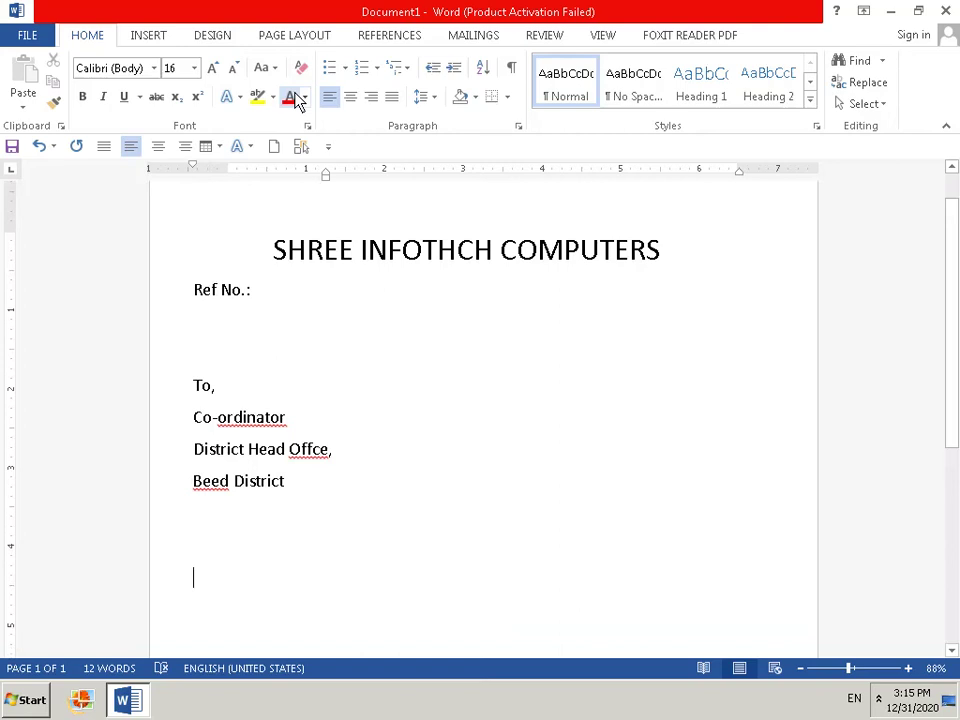
Type a tab-indented subject line reading 'Subject : List of student for examination', fixing typos
{"action": "key", "text": "Tab"}
{"action": "key", "text": "Tab"}
{"action": "key", "text": "Tab"}
{"action": "key", "text": "BackSpace"}
{"action": "key", "text": "BackSpace"}
{"action": "key", "text": "BackSpace"}
{"action": "key", "text": "BackSpace"}
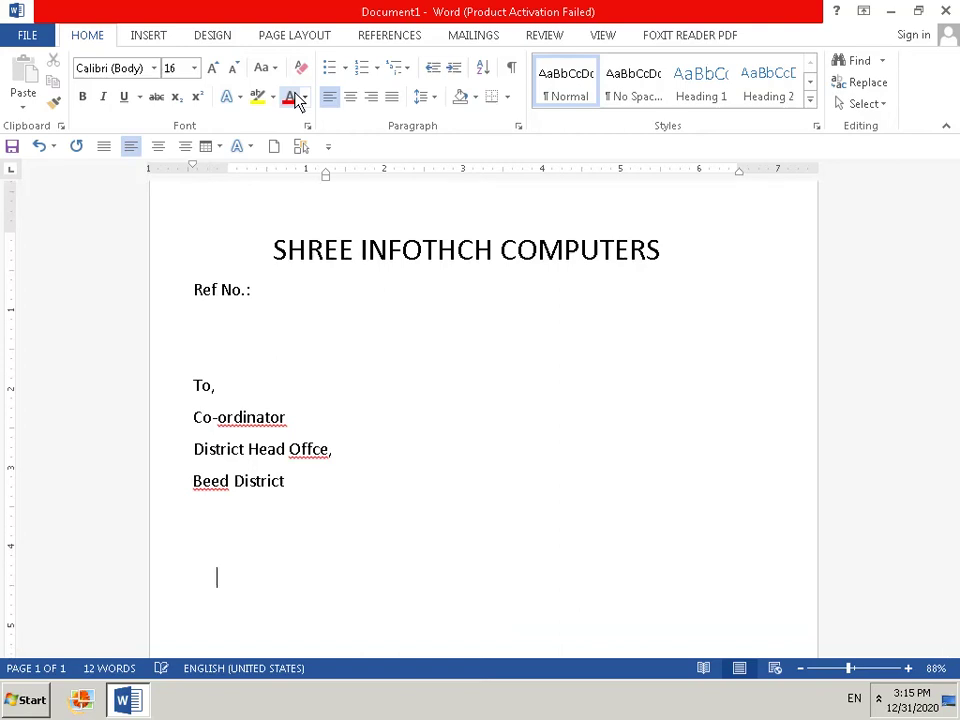
{"action": "key", "text": "Tab"}
{"action": "key", "text": "Tab"}
{"action": "key", "text": "Tab"}
{"action": "type", "text": "S"}
{"action": "key", "text": "BackSpace"}
{"action": "type", "text": "SU"}
{"action": "key", "text": "BackSpace"}
{"action": "type", "text": "u"}
{"action": "type", "text": "bj"}
{"action": "type", "text": "ec"}
{"action": "type", "text": "t"}
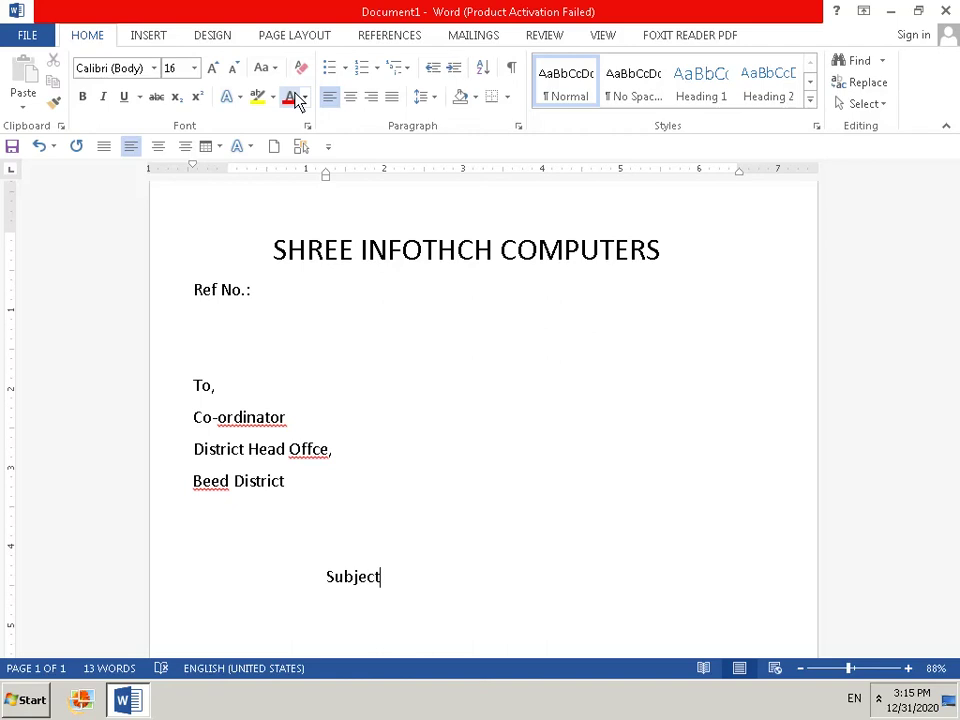
{"action": "type", "text": " :"}
{"action": "type", "text": " I"}
{"action": "key", "text": "BackSpace"}
{"action": "type", "text": "L"}
{"action": "type", "text": "ist "}
{"action": "type", "text": "of"}
{"action": "type", "text": " stu"}
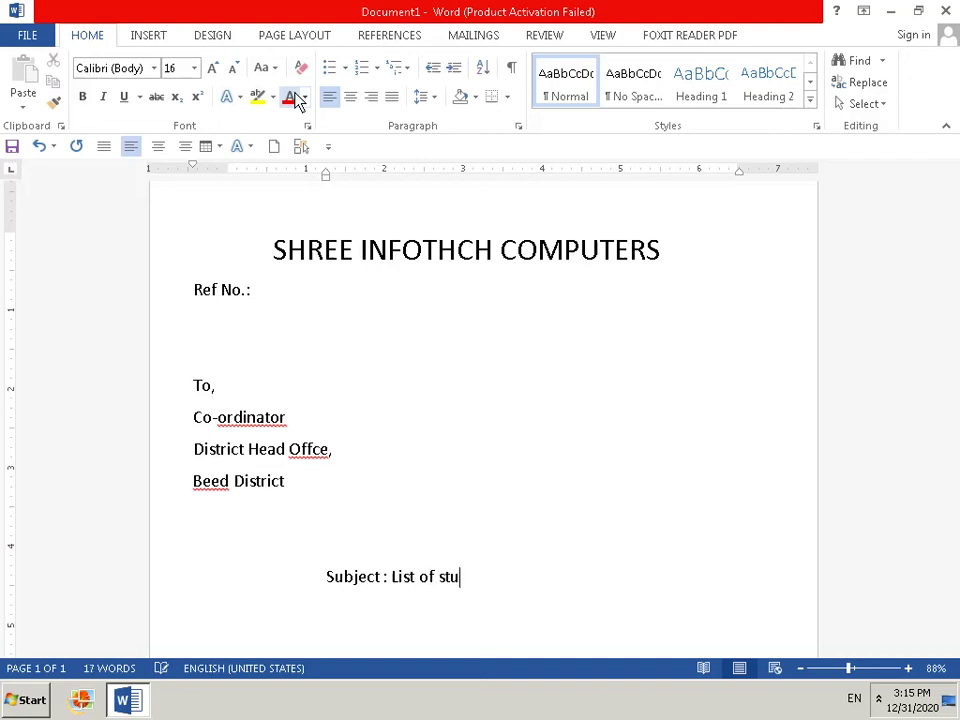
{"action": "type", "text": "dent"}
{"action": "type", "text": " f"}
{"action": "type", "text": "or "}
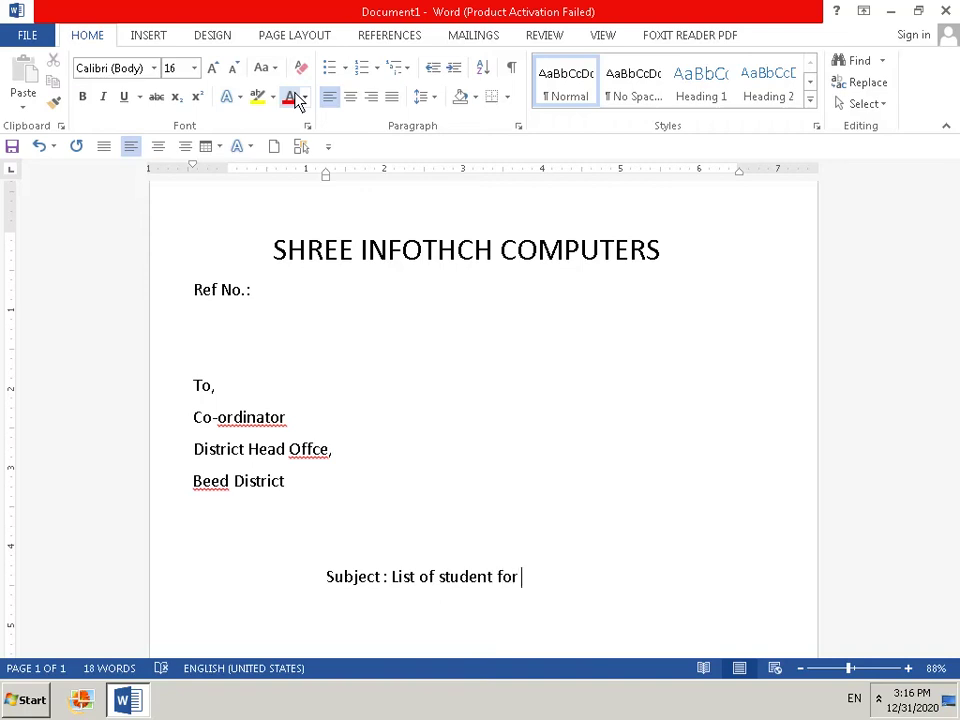
{"action": "type", "text": "exa"}
{"action": "type", "text": "mi"}
{"action": "type", "text": "natio"}
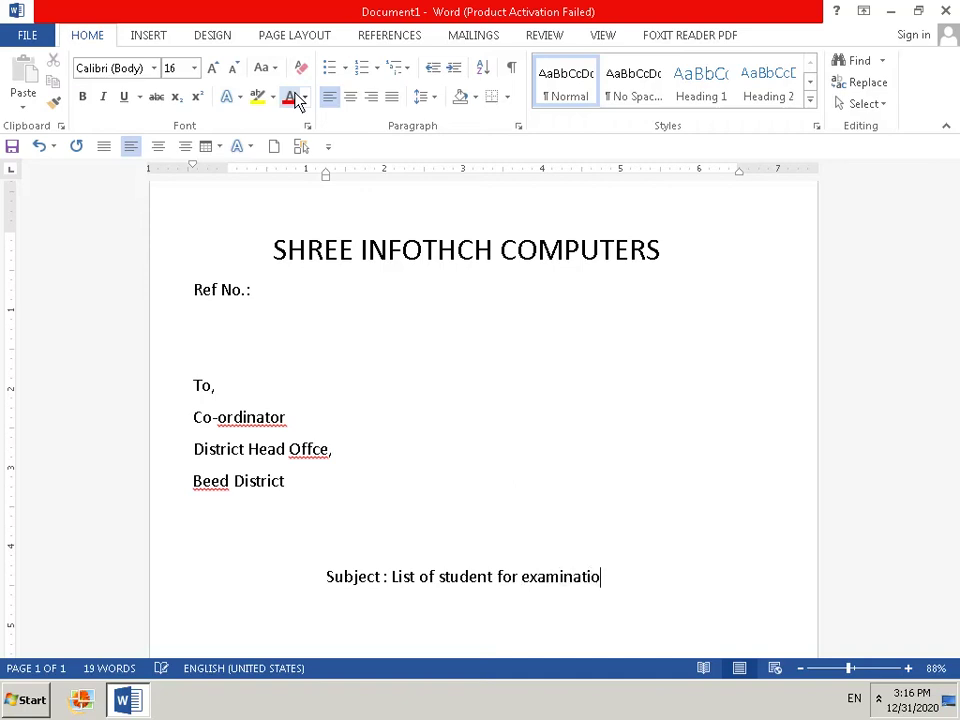
{"action": "type", "text": "n"}
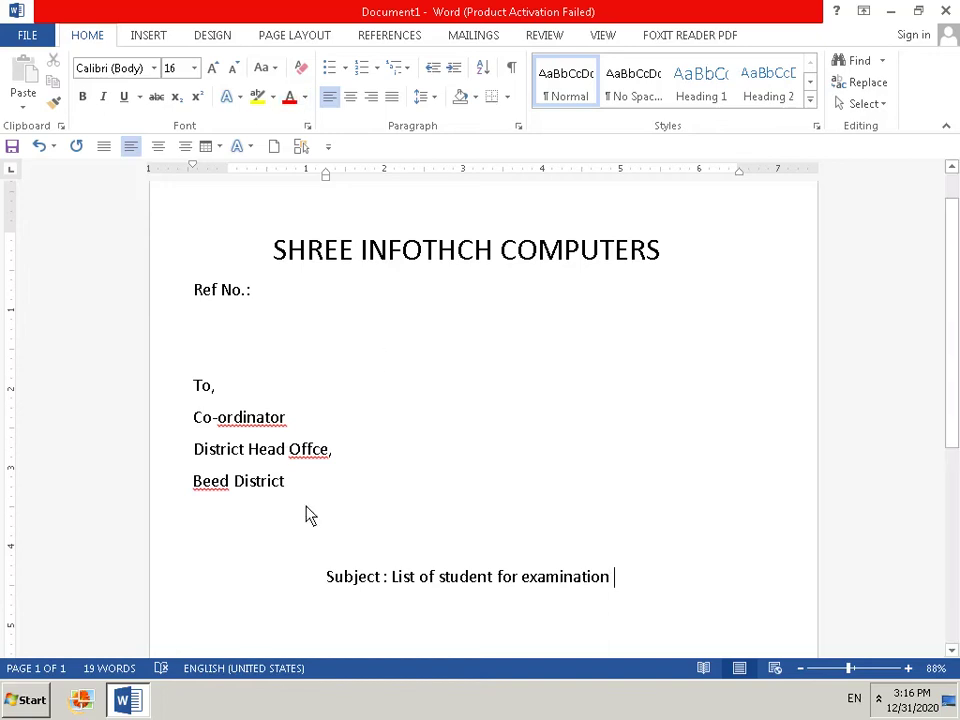
Select the 'Subject : List of student for examination' line and set it to 20 pt
{"action": "left_click", "coordinate": [320, 580]}
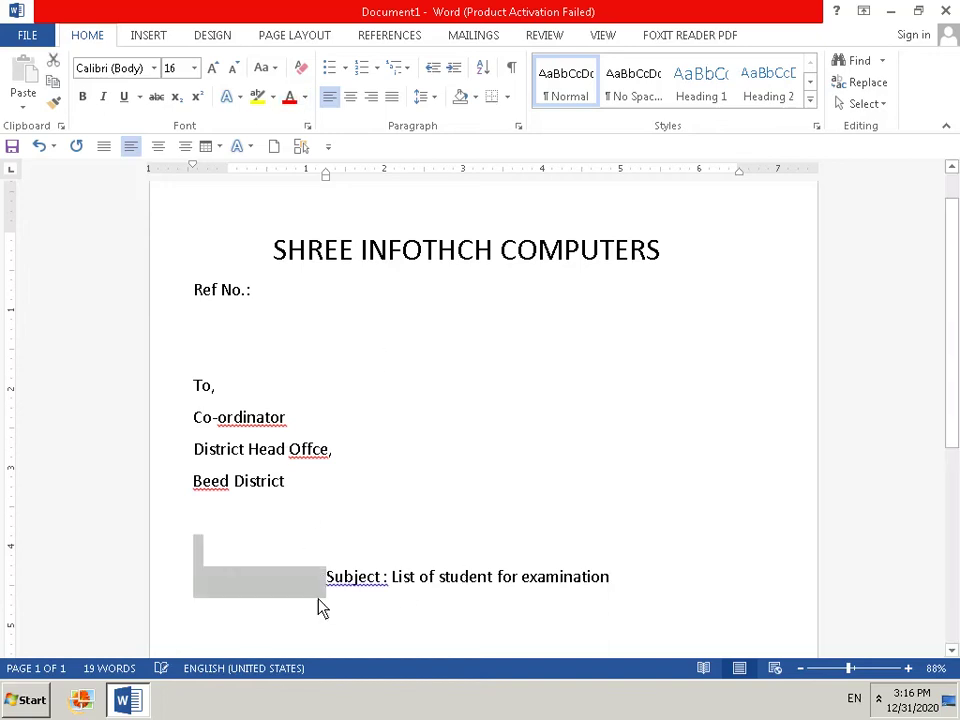
{"action": "left_click_drag", "start_coordinate": [314, 582], "coordinate": [713, 591]}
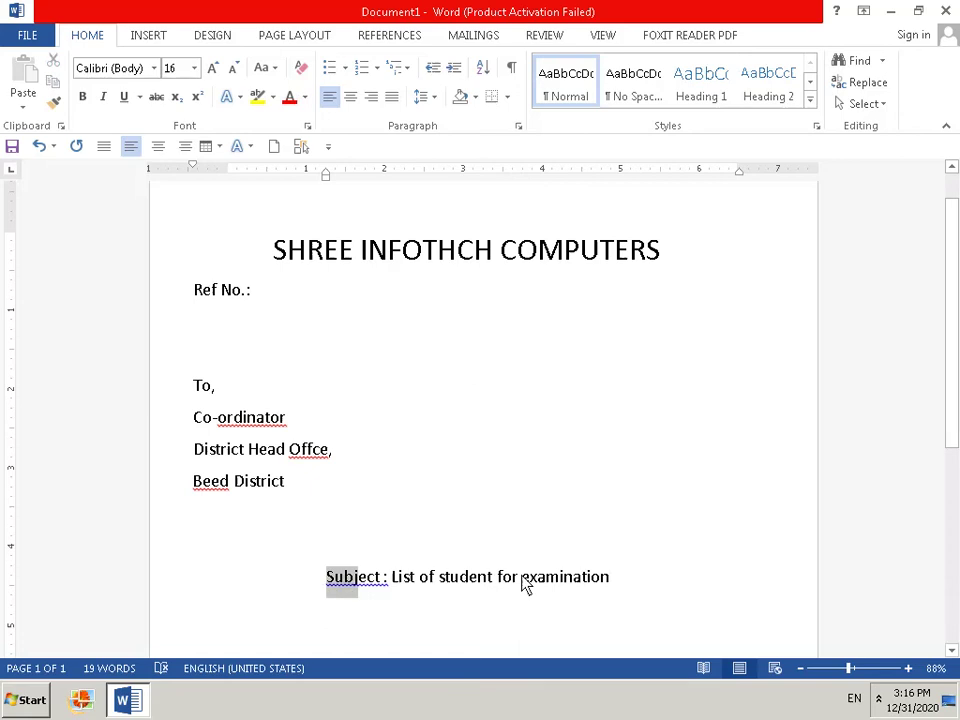
{"action": "left_click", "coordinate": [194, 68]}
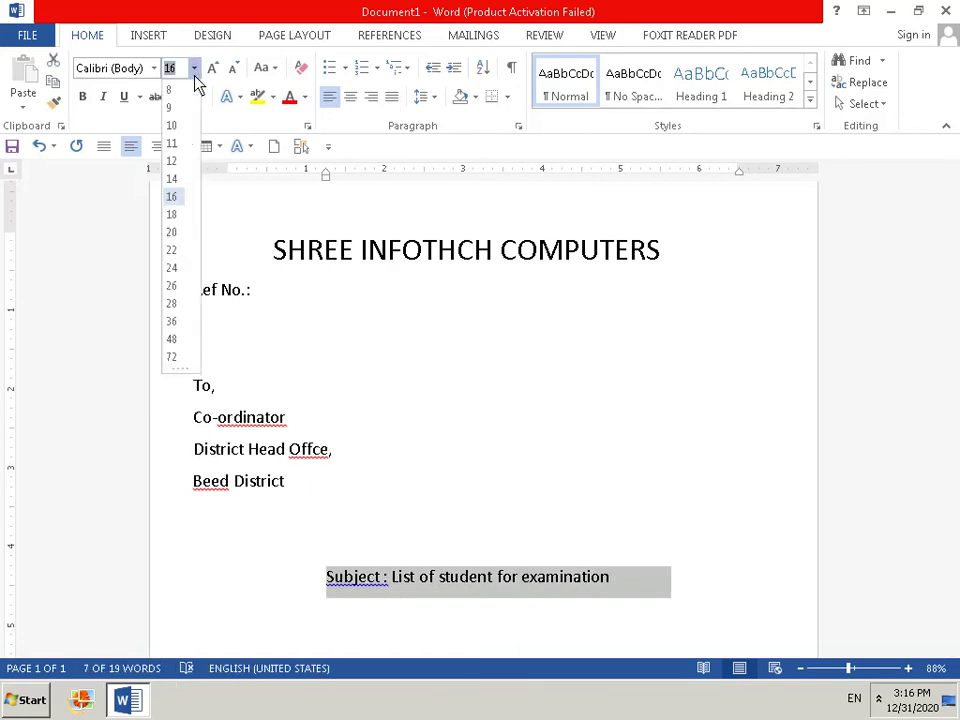
{"action": "left_click", "coordinate": [171, 234]}
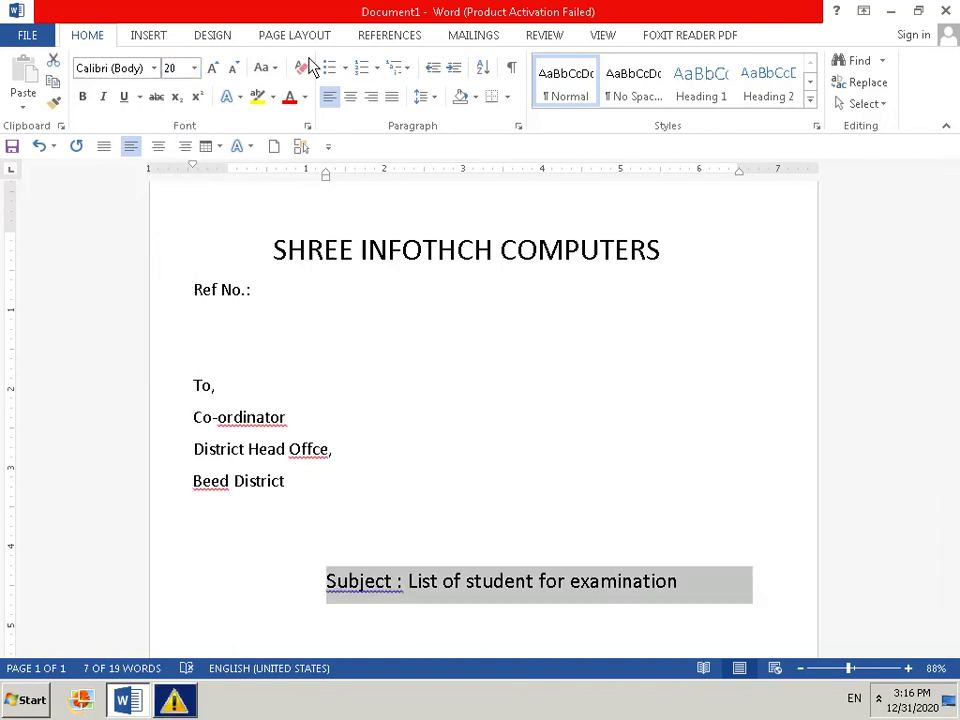
Draw a straight Line shape under the subject text and give it the black shape style
{"action": "left_click", "coordinate": [145, 37]}
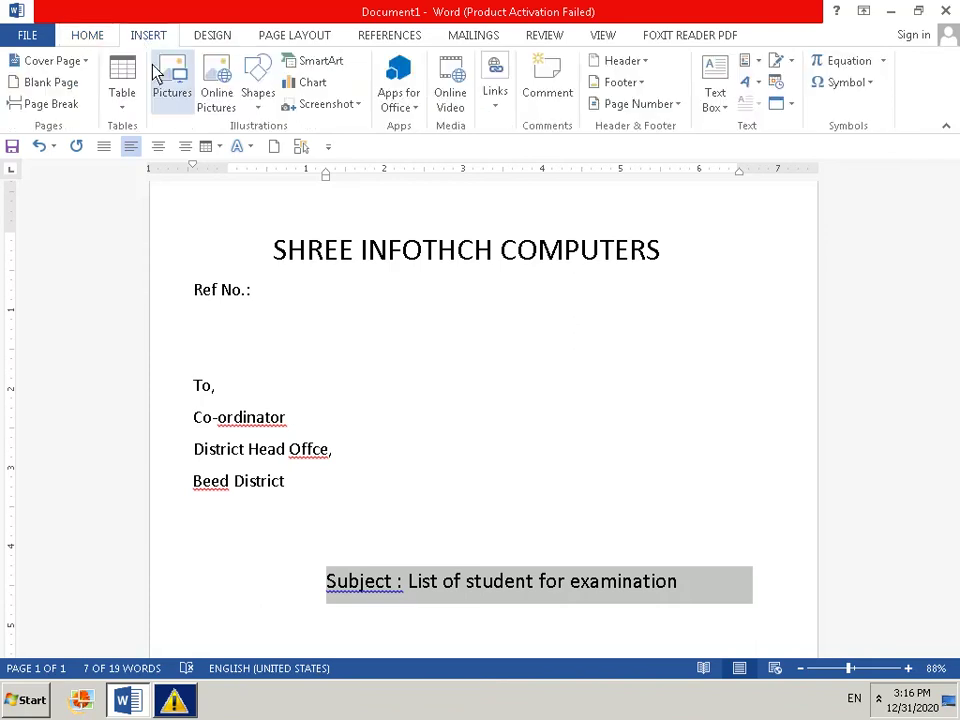
{"action": "left_click", "coordinate": [255, 90]}
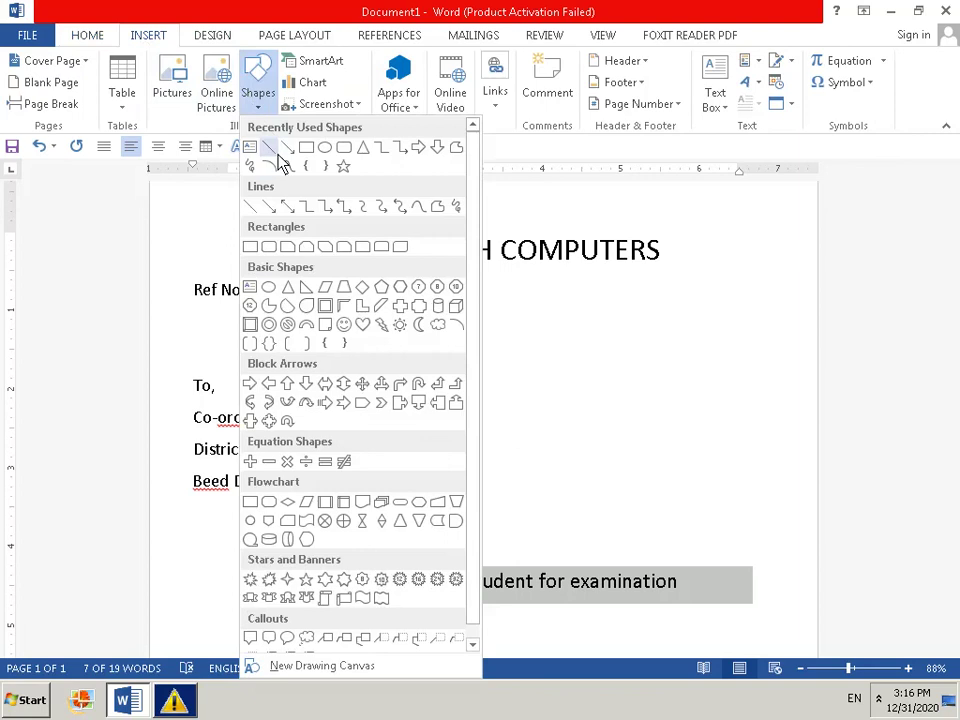
{"action": "scroll", "coordinate": [390, 366], "scroll_direction": "down", "scroll_amount": 1}
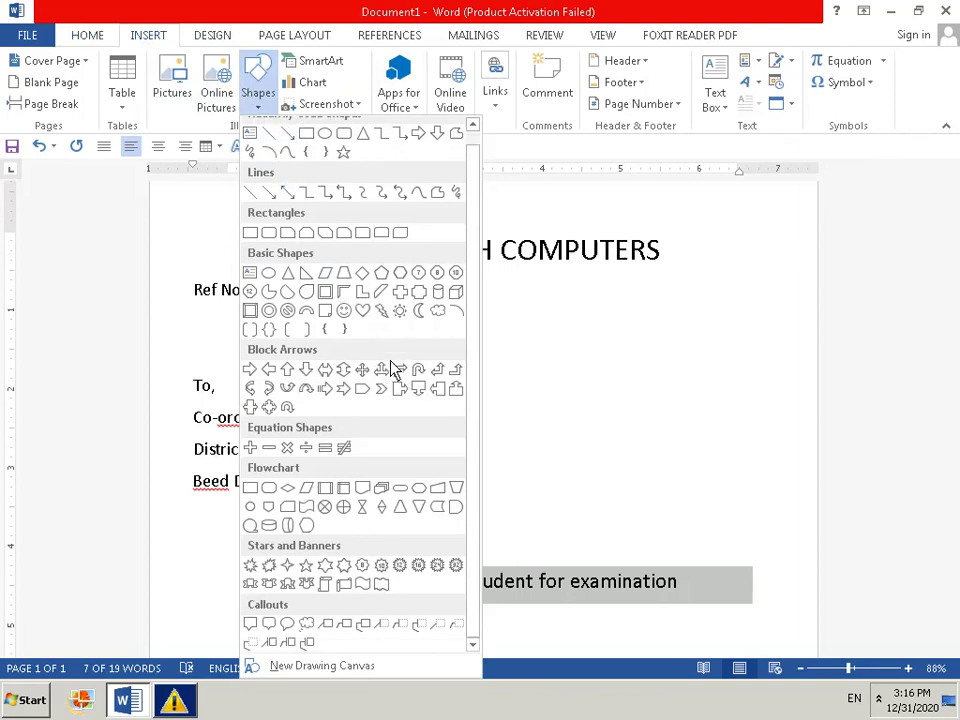
{"action": "scroll", "coordinate": [392, 368], "scroll_direction": "up", "scroll_amount": 1}
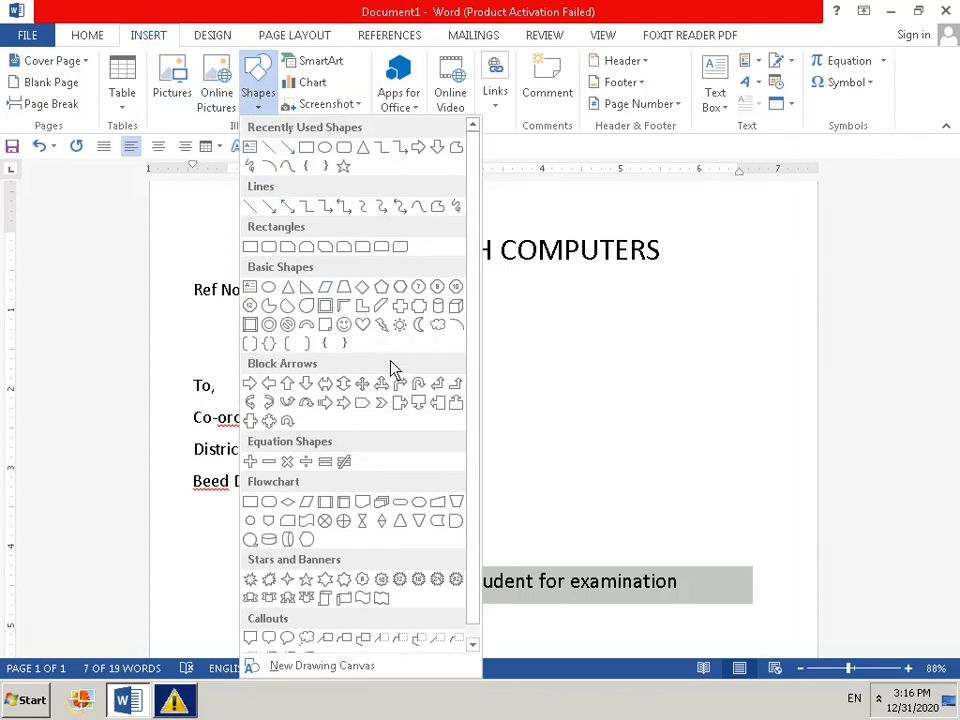
{"action": "left_click", "coordinate": [270, 150]}
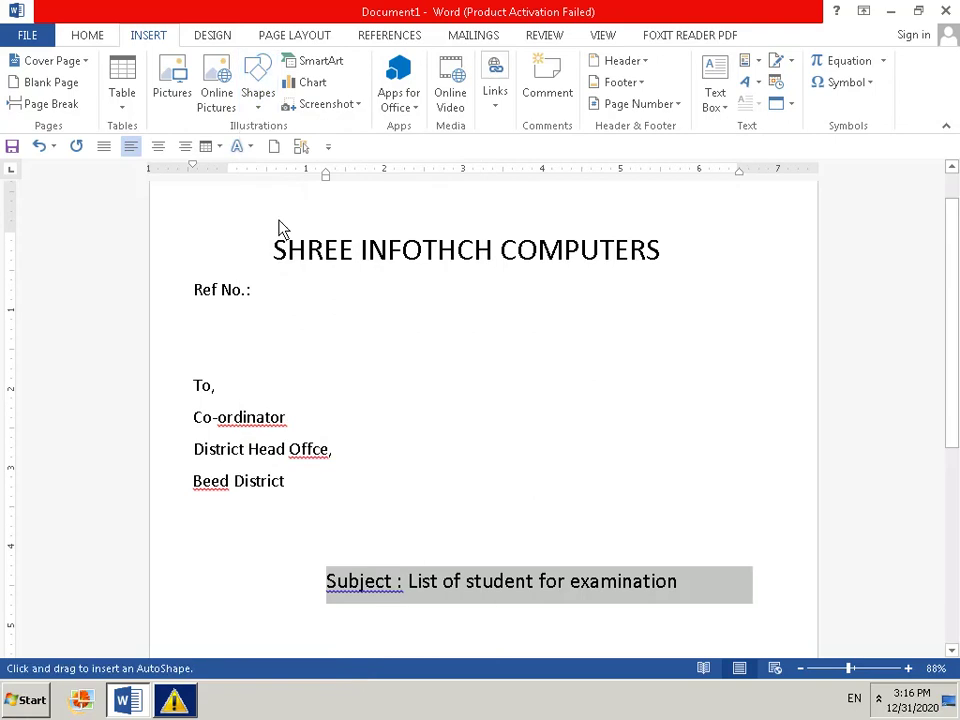
{"action": "left_click_drag", "start_coordinate": [328, 607], "coordinate": [681, 608]}
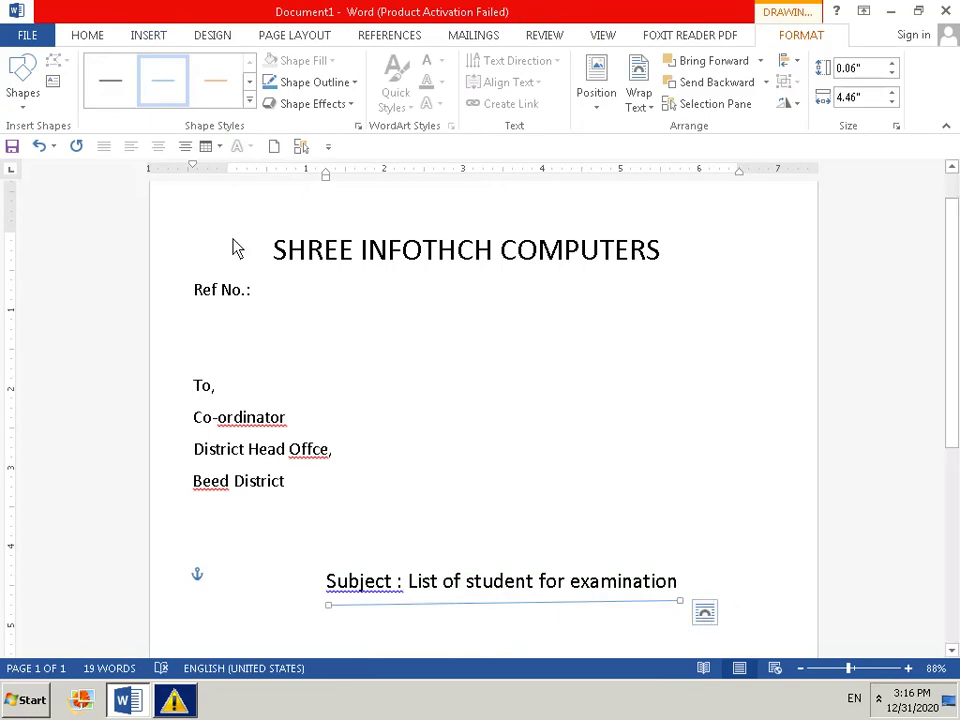
{"action": "left_click", "coordinate": [113, 86]}
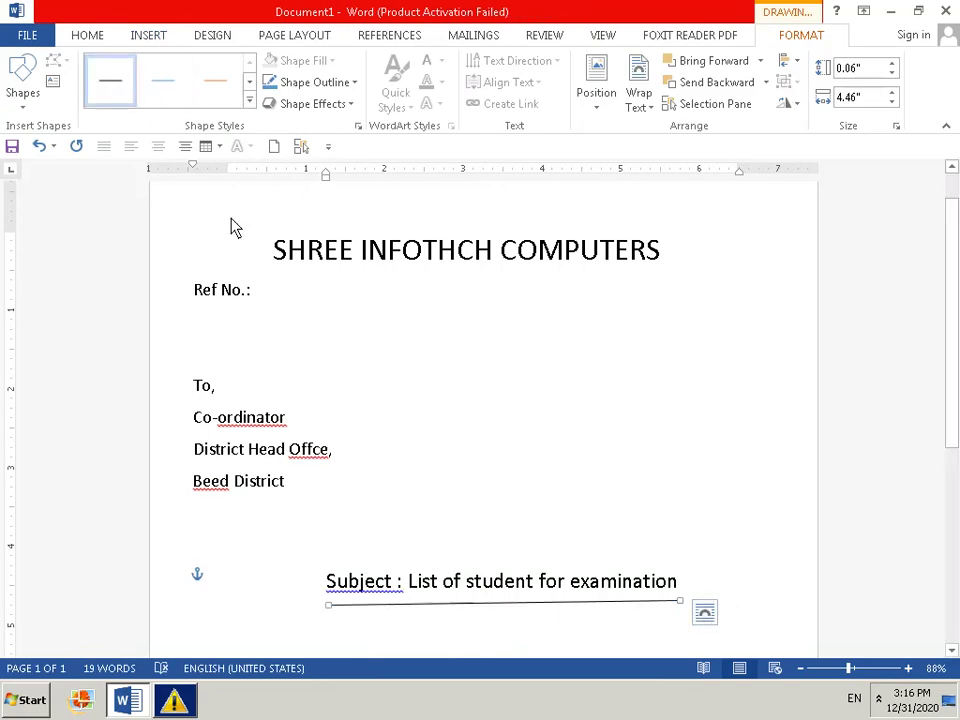
{"action": "left_click", "coordinate": [317, 345]}
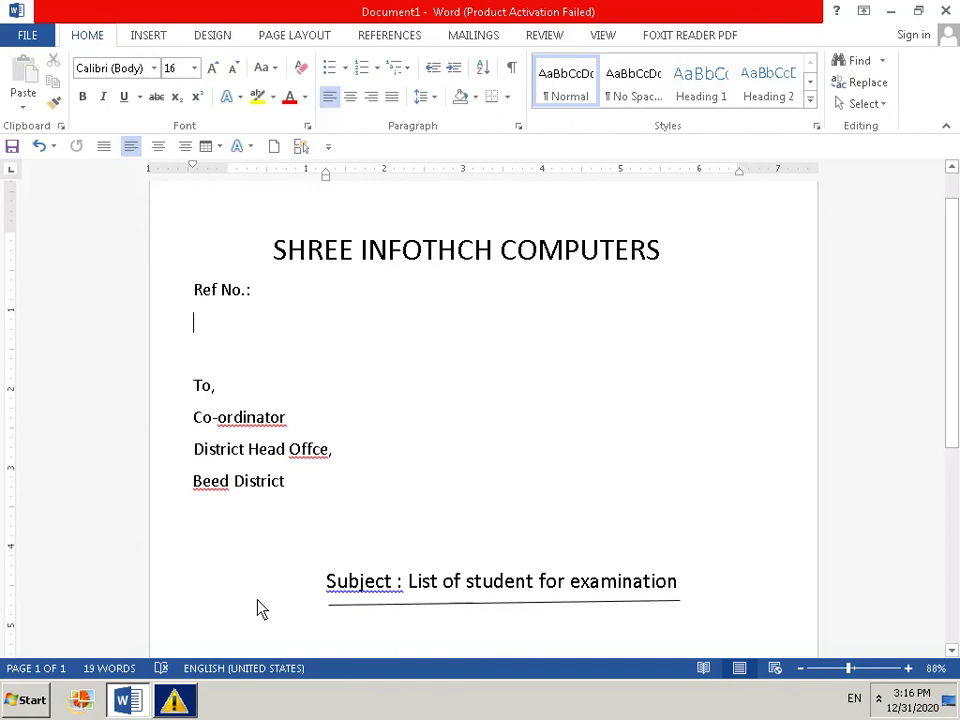
Set the text size on the line below the subject to 16 pt
{"action": "left_click", "coordinate": [182, 606]}
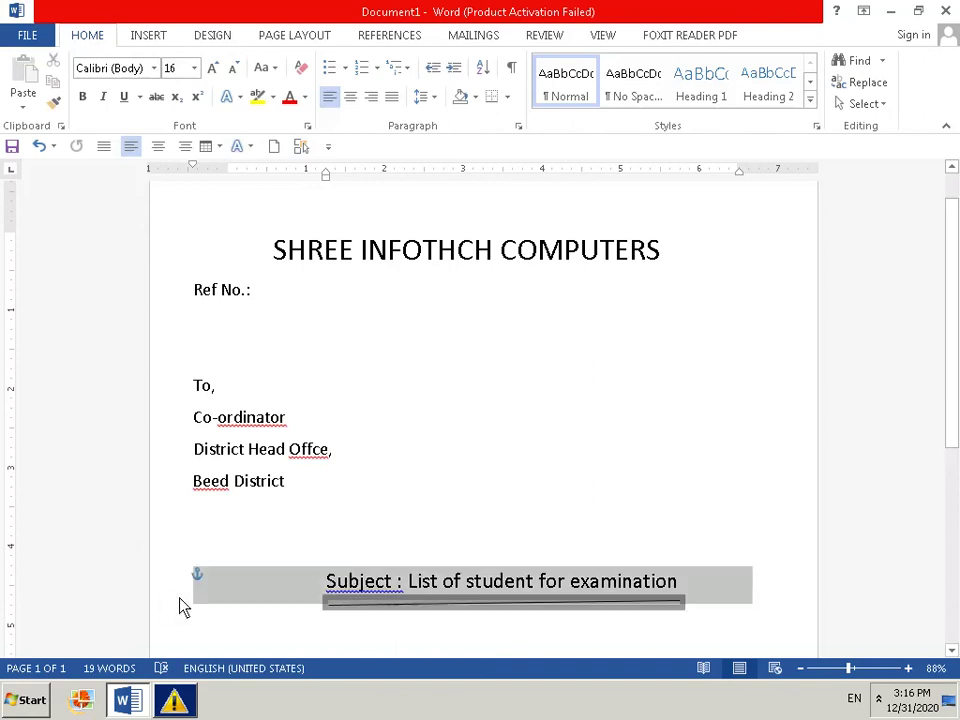
{"action": "left_click", "coordinate": [197, 625]}
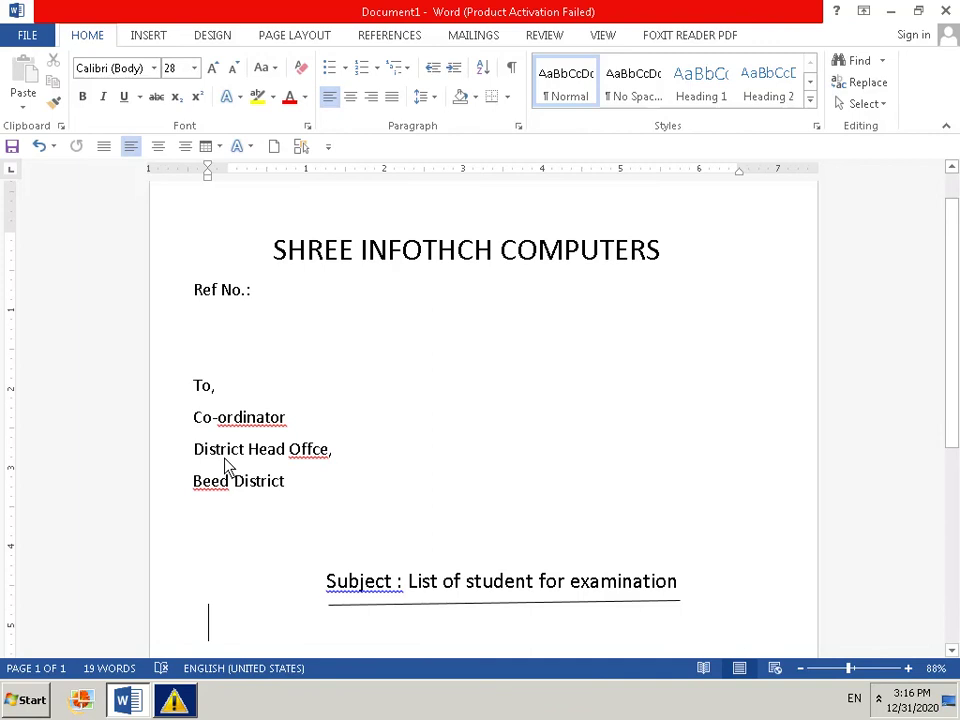
{"action": "type", "text": "d"}
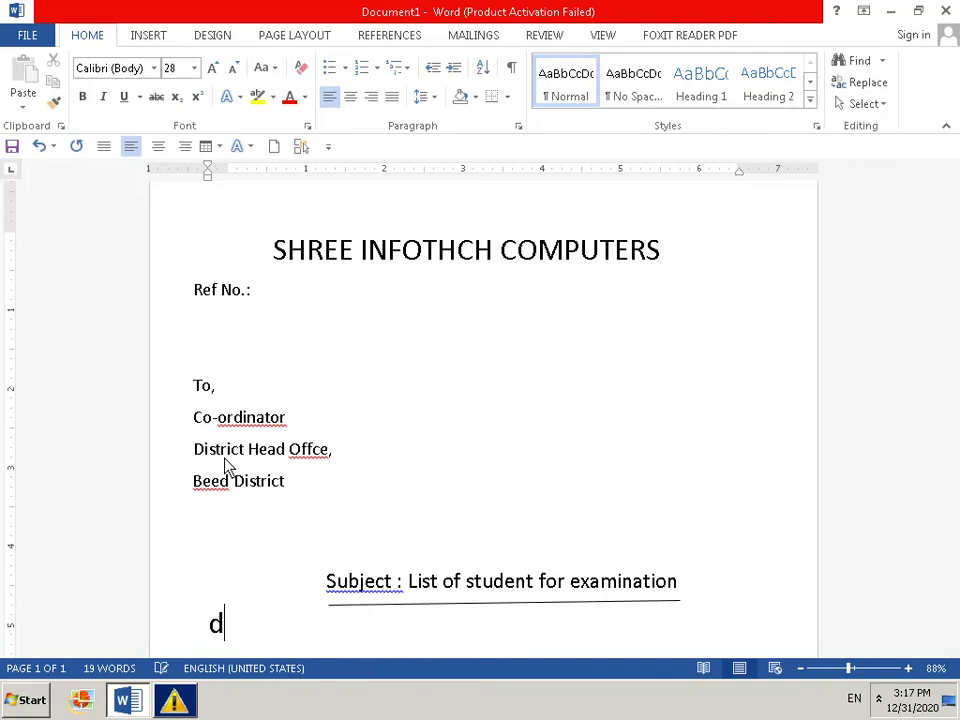
{"action": "type", "text": "e"}
{"action": "key", "text": "BackSpace"}
{"action": "key", "text": "BackSpace"}
{"action": "scroll", "coordinate": [228, 466], "scroll_direction": "up", "scroll_amount": 1}
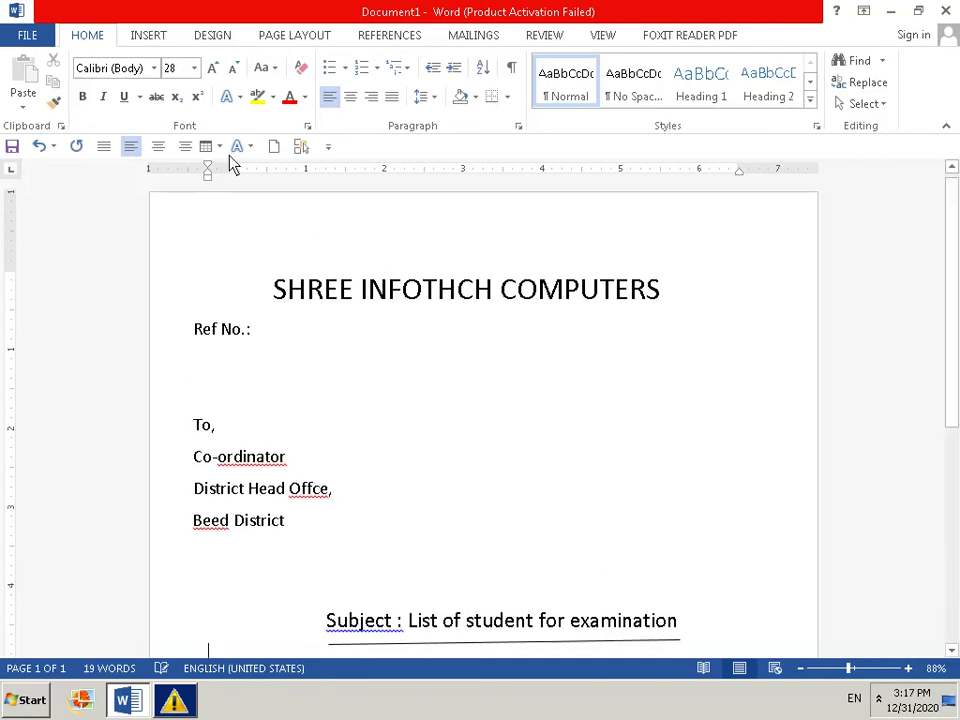
{"action": "left_click", "coordinate": [195, 68]}
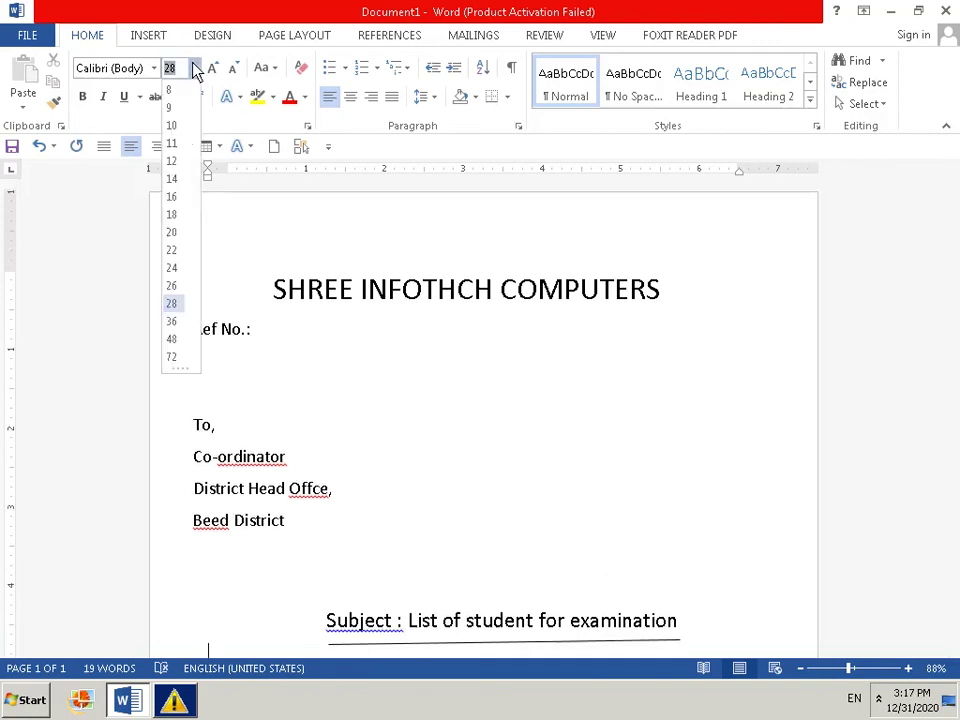
{"action": "left_click", "coordinate": [174, 197]}
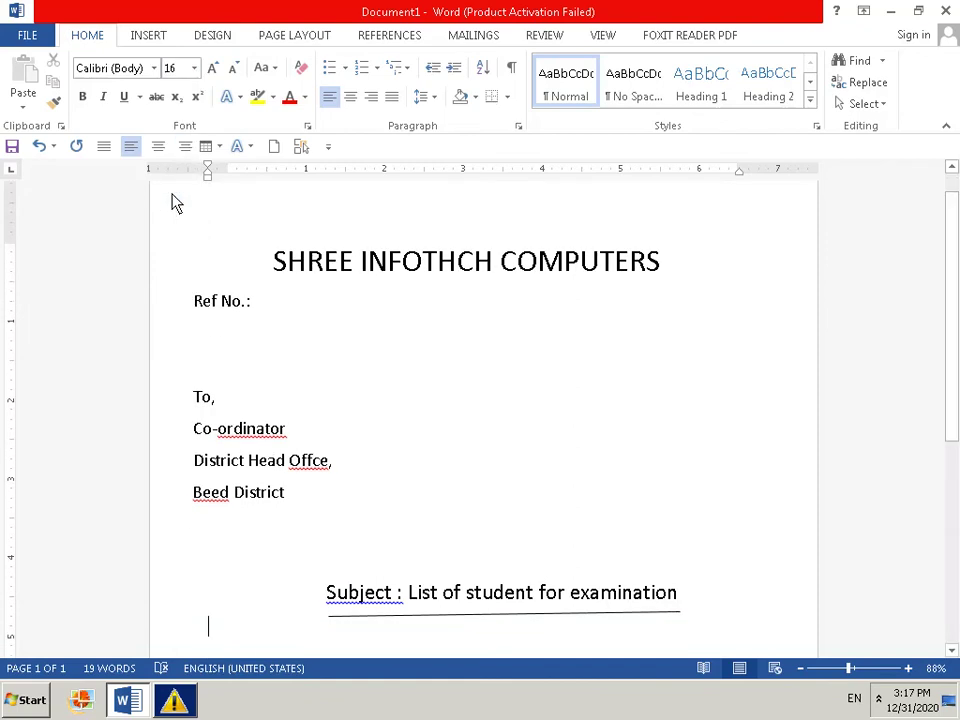
Add blank lines, type 'Dear S', and run the spelling check, which flags 'Offce'
{"action": "key", "text": "Return"}
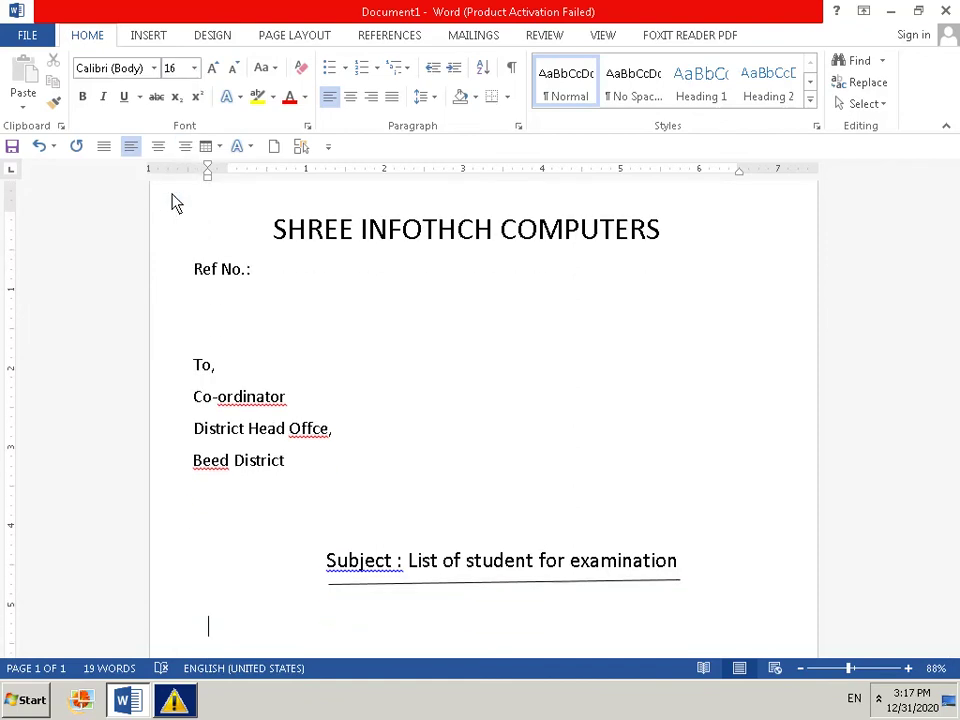
{"action": "key", "text": "Return"}
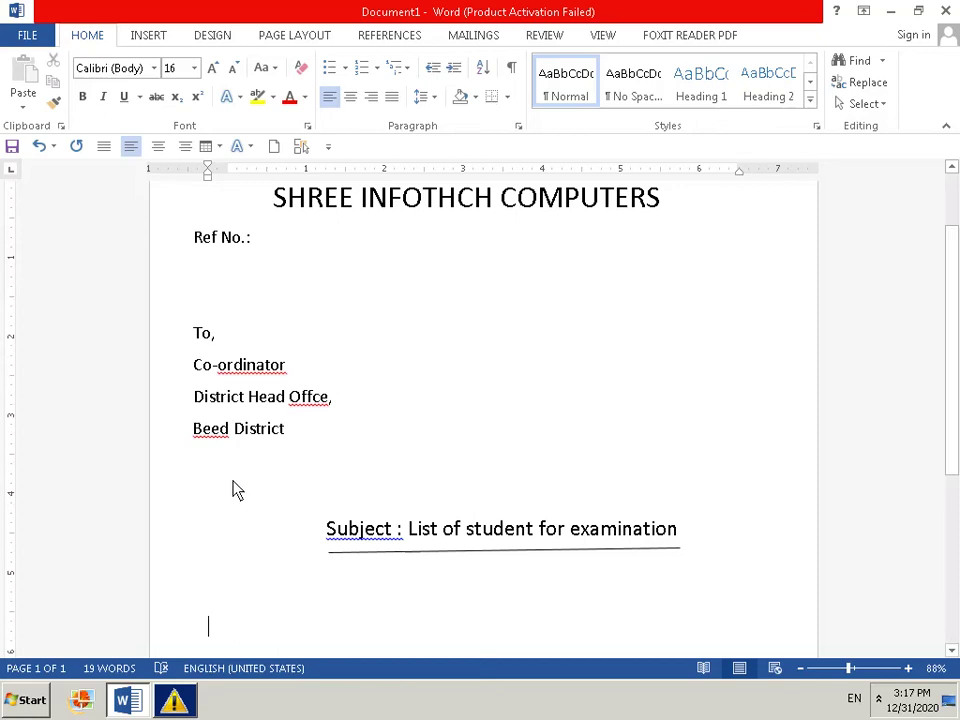
{"action": "key", "text": "Return"}
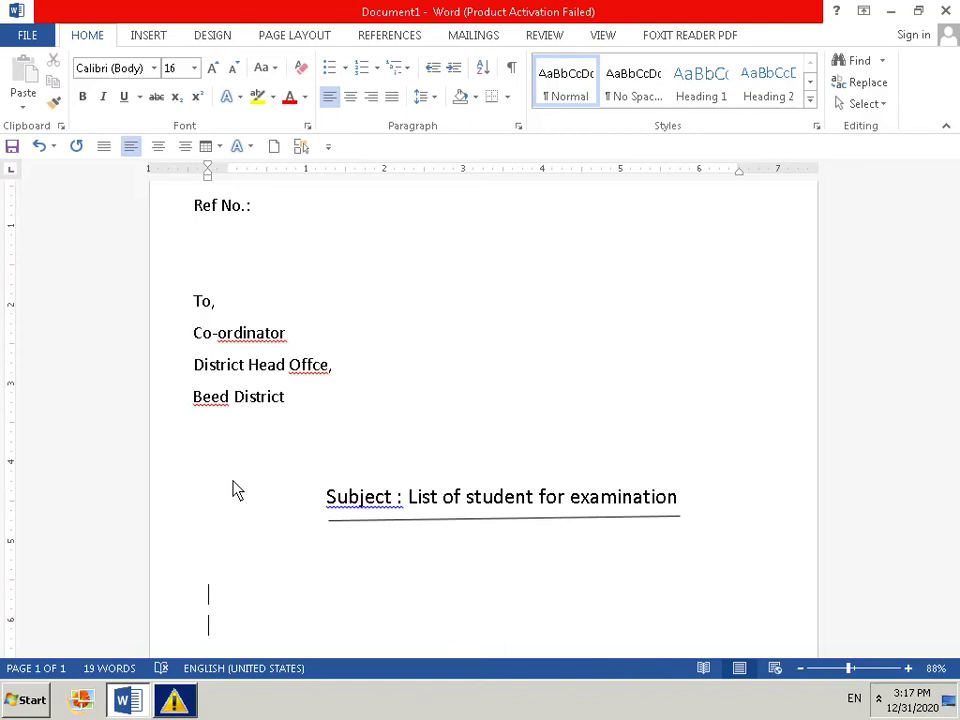
{"action": "key", "text": "BackSpace"}
{"action": "key", "text": "BackSpace"}
{"action": "type", "text": "D"}
{"action": "type", "text": "E"}
{"action": "key", "text": "BackSpace"}
{"action": "type", "text": "ear"}
{"action": "type", "text": " S"}
{"action": "key", "text": "F7"}
{"action": "key", "text": "Return"}
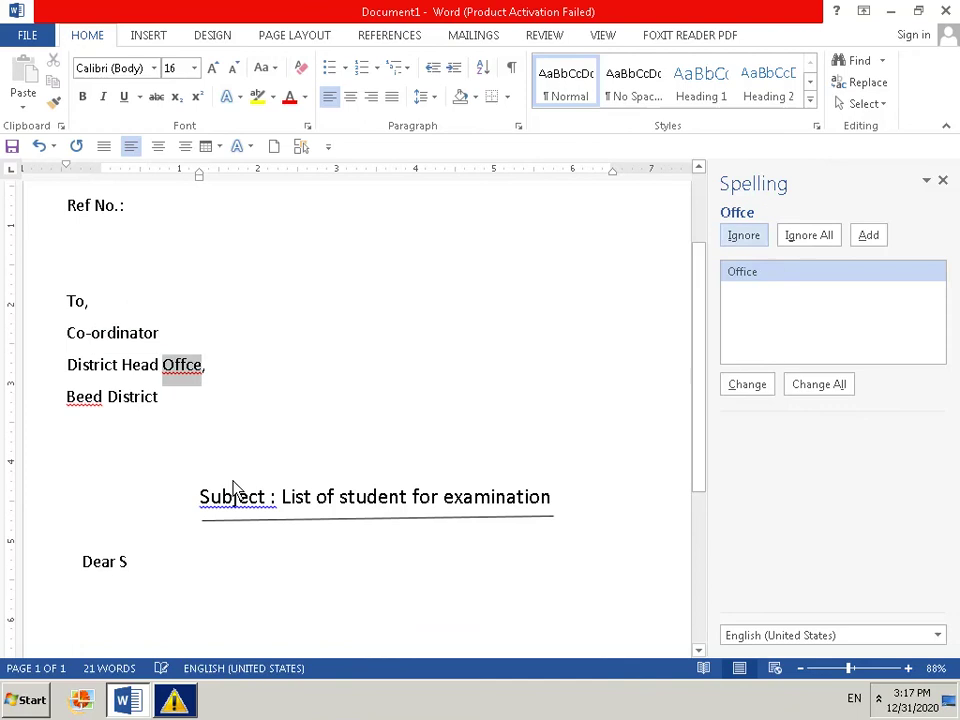
Close the Spelling pane and clean up a stray character typed near 'Offce'
{"action": "left_click", "coordinate": [942, 180]}
{"action": "type", "text": "i"}
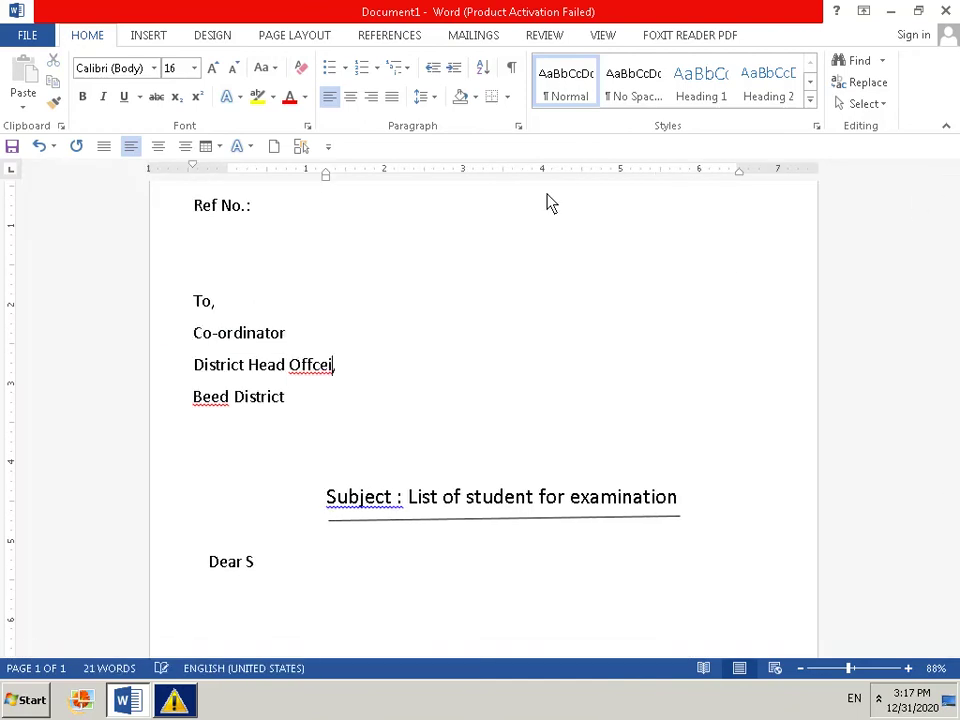
{"action": "key", "text": "BackSpace"}
{"action": "type", "text": ","}
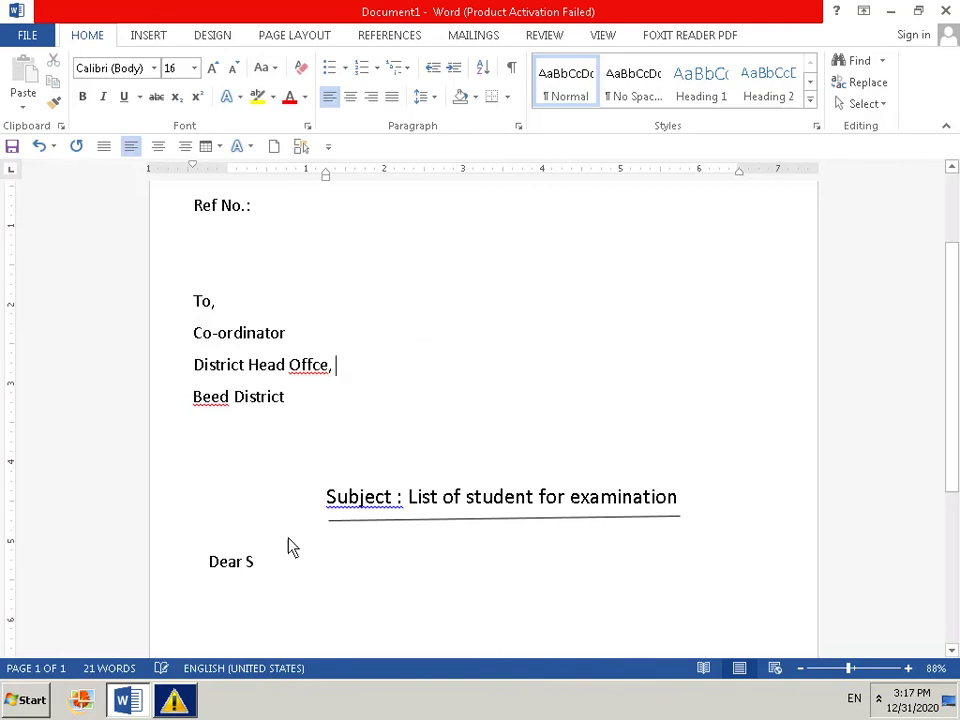
Complete the greeting so it reads 'Dear Sir,'
{"action": "left_click", "coordinate": [282, 540]}
{"action": "left_click", "coordinate": [268, 565]}
{"action": "type", "text": "ir"}
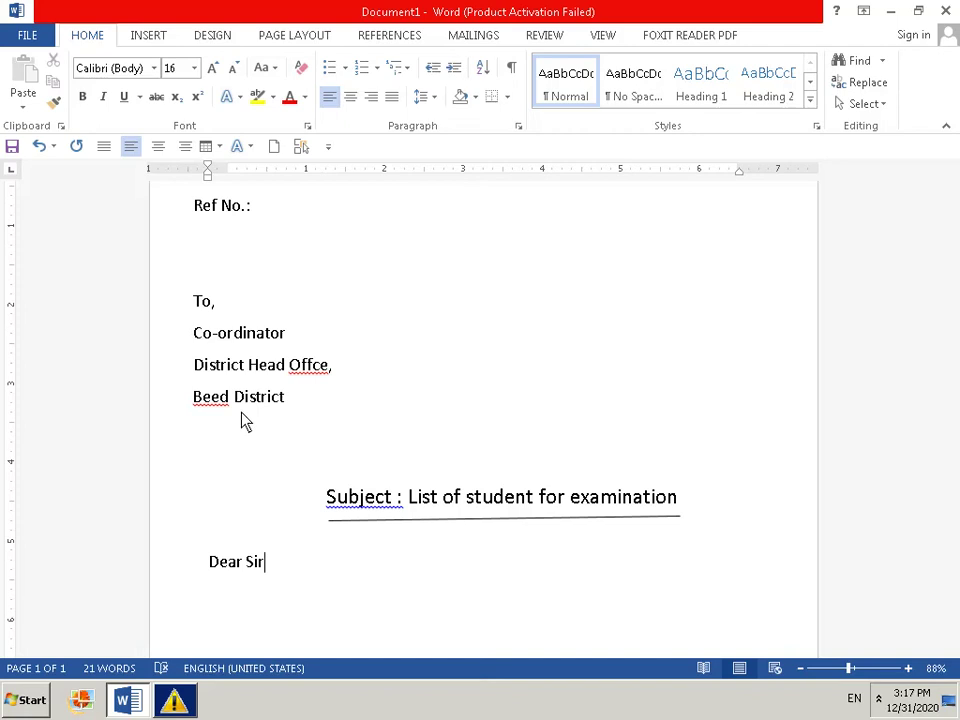
{"action": "type", "text": "\\,"}
{"action": "key", "text": "BackSpace"}
Start a new tab-indented body paragraph beginning 'My cent'
{"action": "key", "text": "BackSpace"}
{"action": "type", "text": ","}
{"action": "key", "text": "Return"}
{"action": "key", "text": "Tab"}
{"action": "key", "text": "Tab"}
{"action": "type", "text": "m"}
{"action": "key", "text": "BackSpace"}
{"action": "type", "text": "M"}
{"action": "type", "text": "y"}
{"action": "type", "text": " cent6"}
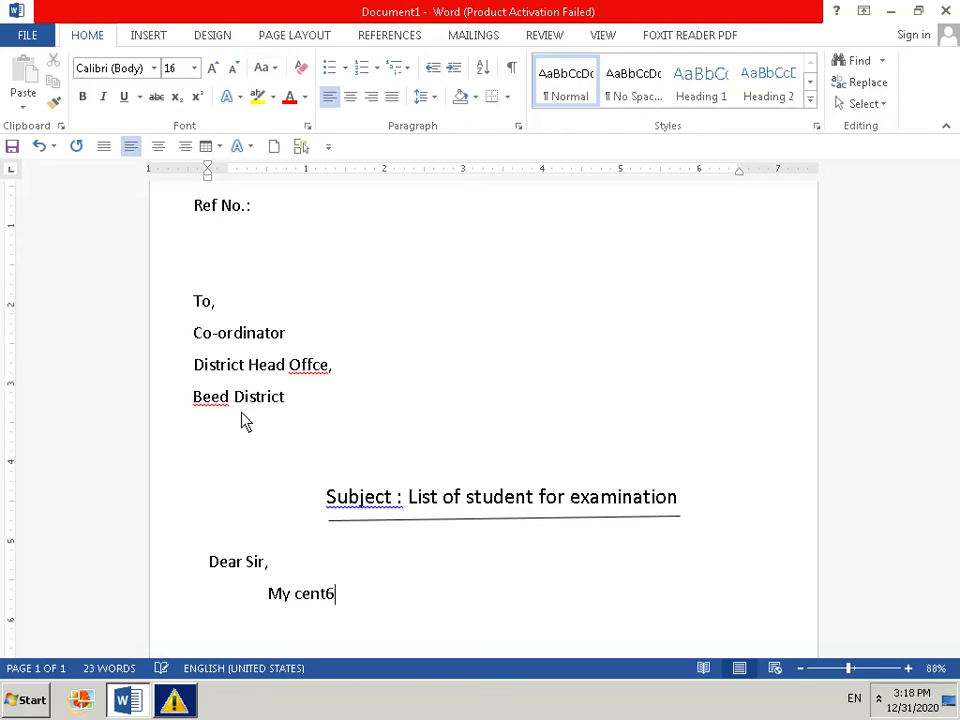
{"action": "type", "text": "et"}
Extend the body to 'My center's 5 student have been completed the CIT course in', fixing typos
{"action": "key", "text": "BackSpace"}
{"action": "key", "text": "BackSpace"}
{"action": "key", "text": "BackSpace"}
{"action": "type", "text": "er"}
{"action": "type", "text": "'"}
{"action": "type", "text": "s 5"}
{"action": "type", "text": " st"}
{"action": "type", "text": "udent "}
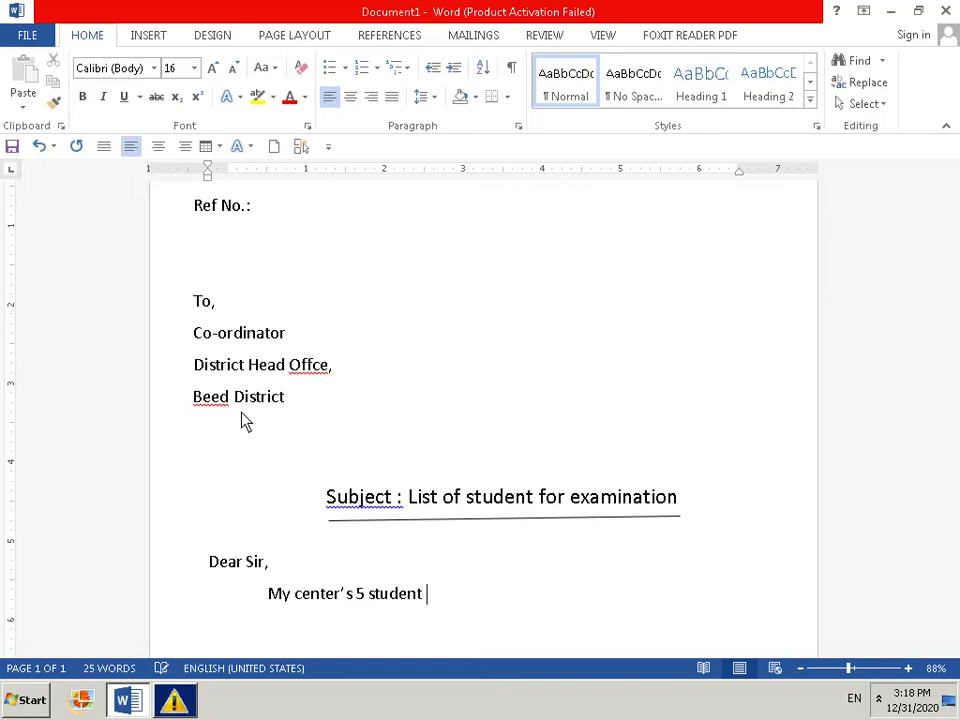
{"action": "type", "text": "ha"}
{"action": "type", "text": "ve "}
{"action": "type", "text": "been "}
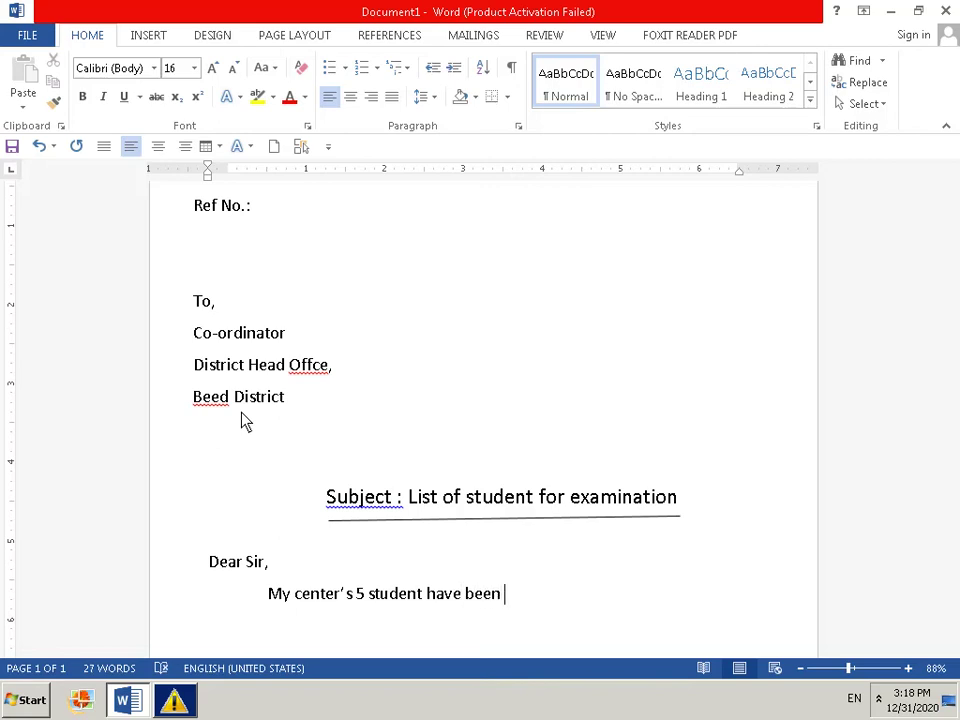
{"action": "type", "text": "com"}
{"action": "type", "text": "pu"}
{"action": "type", "text": "ter"}
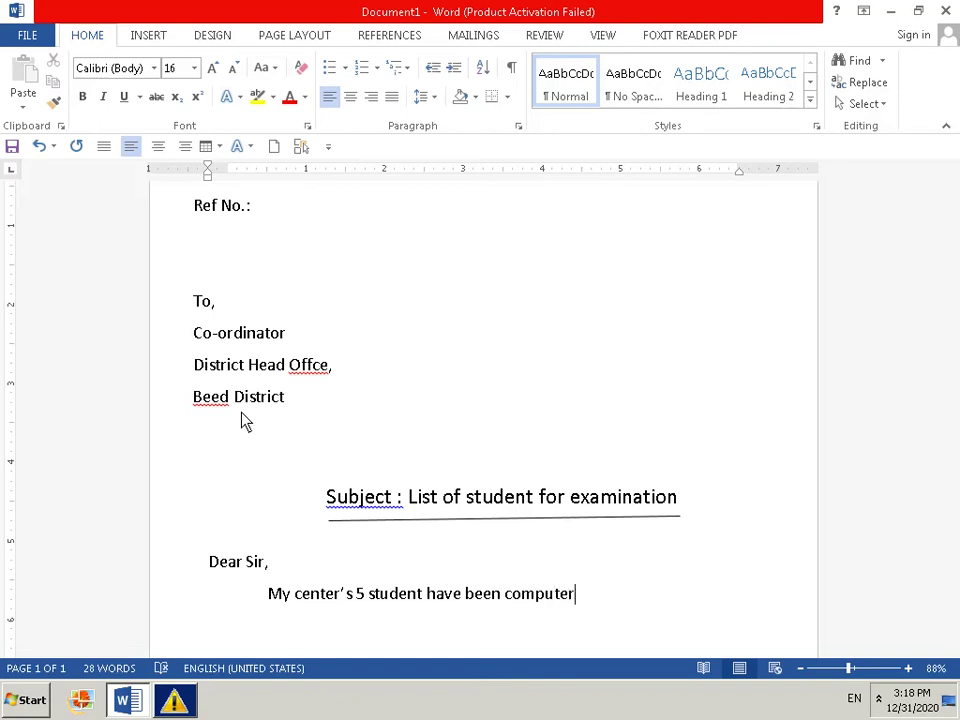
{"action": "key", "text": "BackSpace"}
{"action": "key", "text": "BackSpace"}
{"action": "key", "text": "BackSpace"}
{"action": "key", "text": "BackSpace"}
{"action": "type", "text": "l"}
{"action": "type", "text": "e"}
{"action": "type", "text": "tel"}
{"action": "key", "text": "BackSpace"}
{"action": "key", "text": "BackSpace"}
{"action": "type", "text": "ted"}
{"action": "type", "text": " th"}
{"action": "type", "text": "e "}
{"action": "type", "text": "CI"}
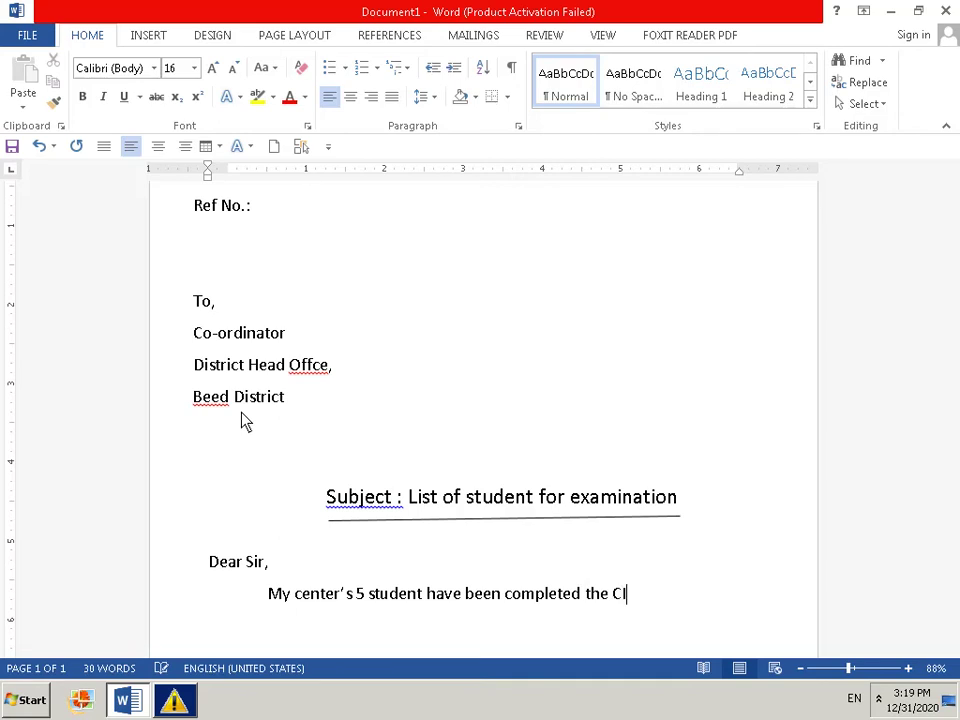
{"action": "type", "text": "T"}
{"action": "type", "text": " c"}
{"action": "type", "text": "o"}
{"action": "type", "text": "u"}
{"action": "type", "text": "rs"}
{"action": "type", "text": "e"}
{"action": "key", "text": "BackSpace"}
{"action": "type", "text": "se "}
{"action": "type", "text": "in "}
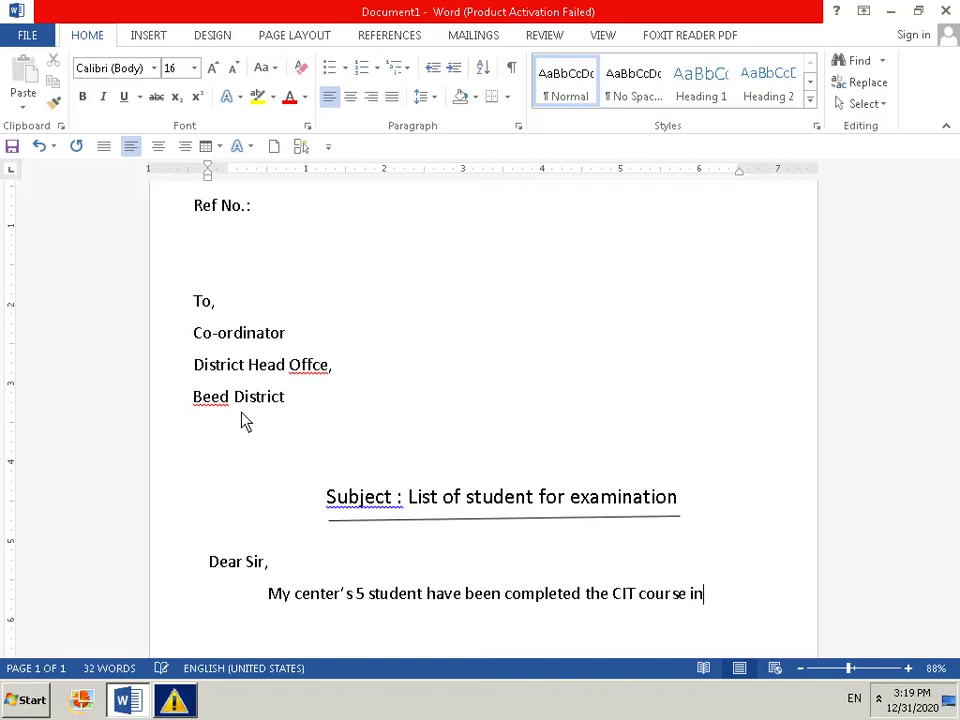
{"action": "type", "text": "n"}
{"action": "type", "text": "xt"}
Continue the paragraph with 'next month and they are ready for examination', correcting typos
{"action": "key", "text": "BackSpace"}
{"action": "key", "text": "BackSpace"}
{"action": "type", "text": "et"}
{"action": "key", "text": "BackSpace"}
{"action": "key", "text": "BackSpace"}
{"action": "key", "text": "BackSpace"}
{"action": "key", "text": "BackSpace"}
{"action": "type", "text": "e"}
{"action": "type", "text": "x"}
{"action": "type", "text": "t "}
{"action": "type", "text": "mo"}
{"action": "type", "text": "nth"}
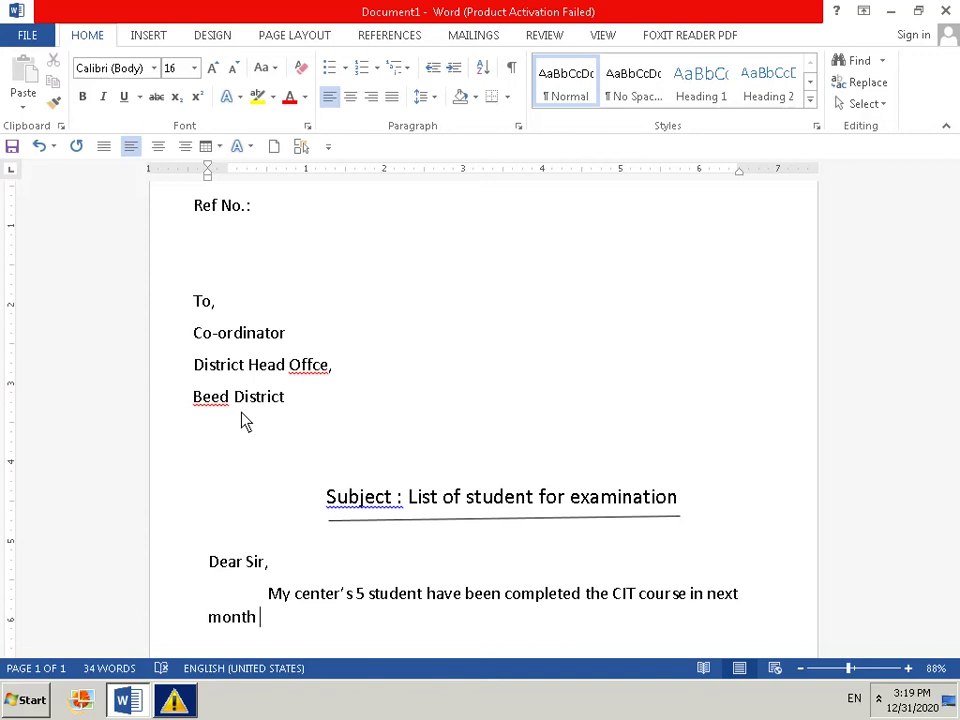
{"action": "type", "text": " a"}
{"action": "type", "text": "nd"}
{"action": "type", "text": "t"}
{"action": "type", "text": "hey"}
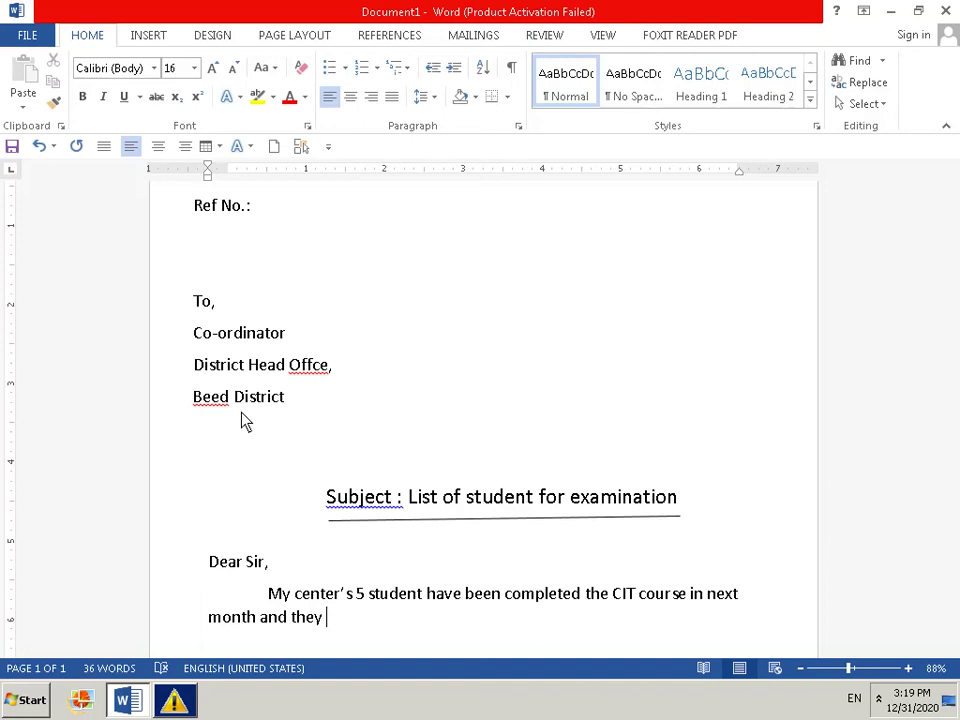
{"action": "type", "text": " ar"}
{"action": "type", "text": "e "}
{"action": "type", "text": "rea"}
{"action": "type", "text": "dy "}
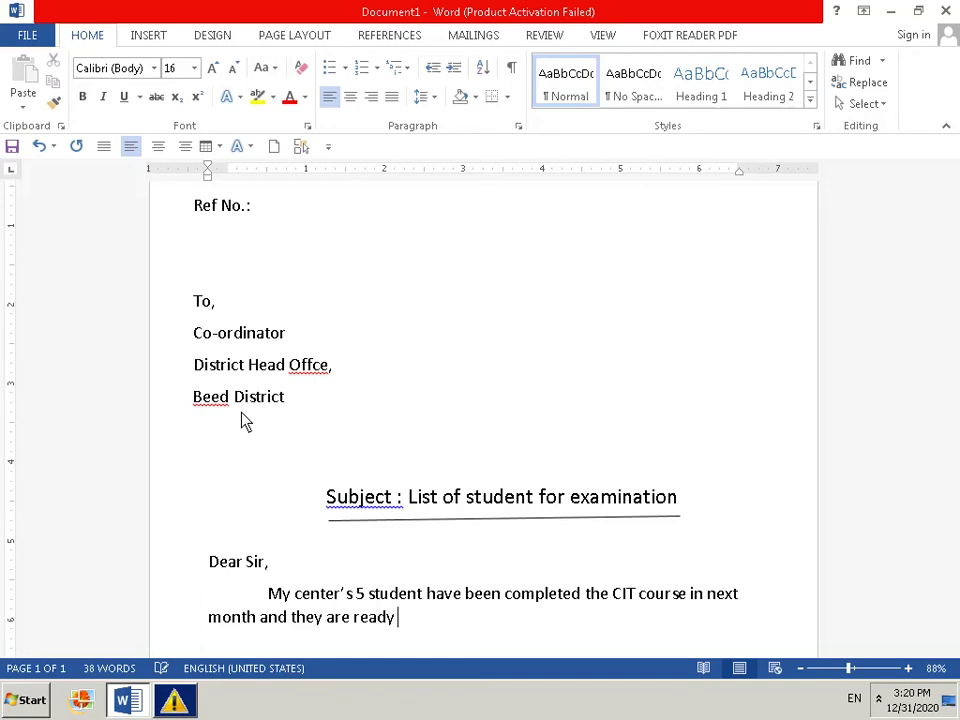
{"action": "type", "text": "for "}
{"action": "type", "text": " e"}
{"action": "key", "text": "BackSpace"}
{"action": "key", "text": "BackSpace"}
{"action": "type", "text": "e"}
{"action": "type", "text": "a"}
{"action": "key", "text": "BackSpace"}
{"action": "type", "text": "xa"}
{"action": "type", "text": "minati"}
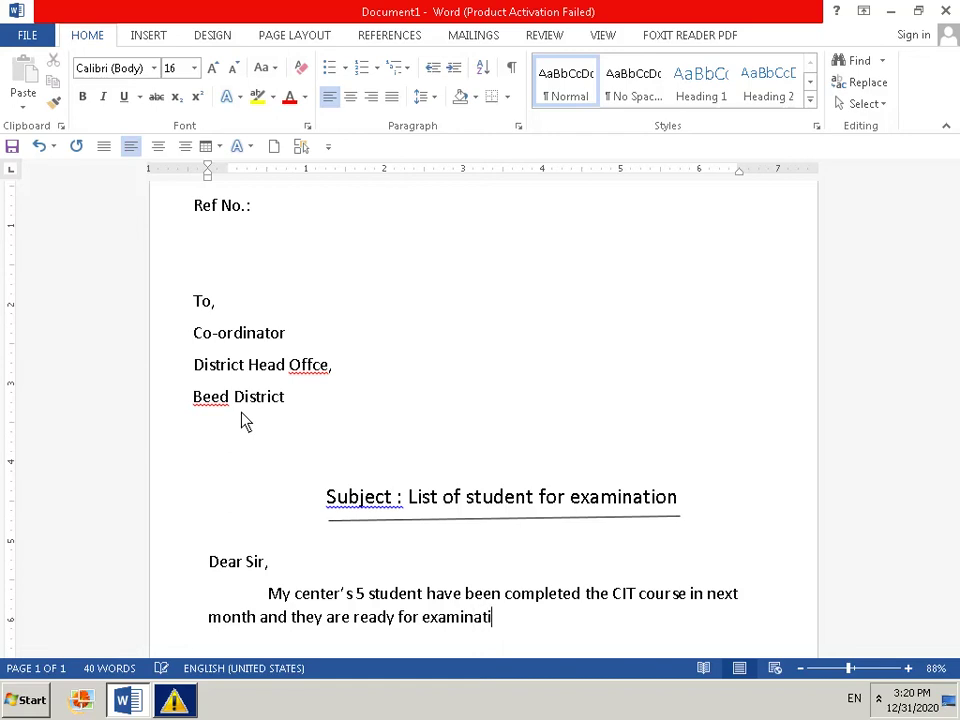
{"action": "type", "text": "on"}
End the sentence with a period and rerun the spelling check, which flags 'Offce'
{"action": "key", "text": "BackSpace"}
{"action": "type", "text": ". "}
{"action": "type", "text": "S"}
{"action": "key", "text": "BackSpace"}
{"action": "type", "text": "S"}
{"action": "key", "text": "BackSpace"}
{"action": "key", "text": "F7"}
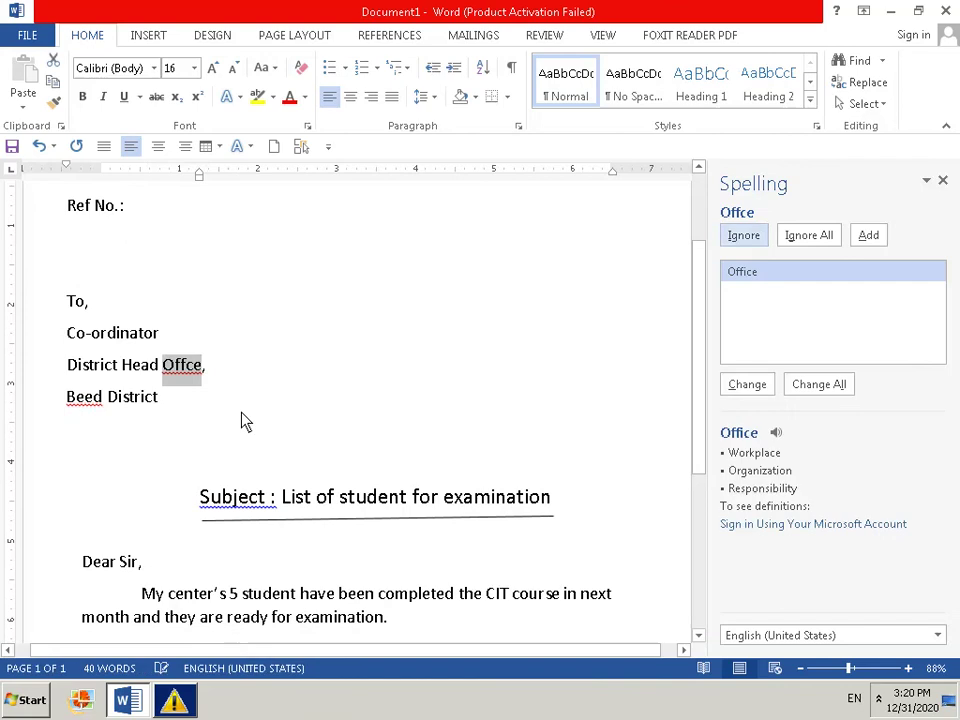
Close the spelling check and add '. So please plan any date and conduct examination in next month.'
{"action": "left_click", "coordinate": [942, 182]}
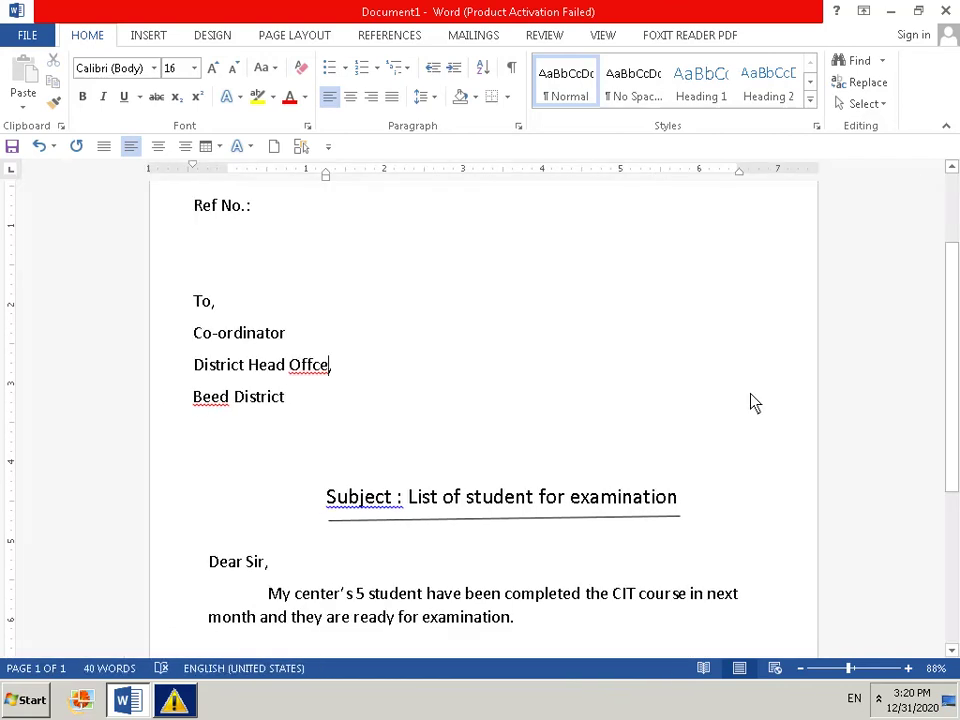
{"action": "type", "text": ","}
{"action": "left_click", "coordinate": [513, 620]}
{"action": "type", "text": ". "}
{"action": "type", "text": "S"}
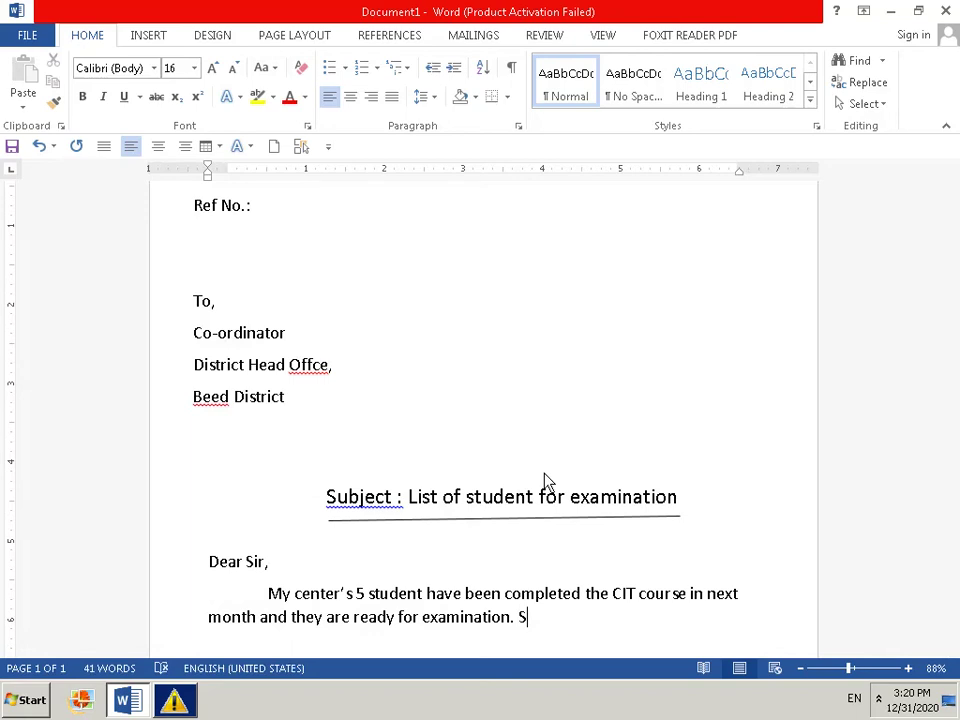
{"action": "type", "text": "o "}
{"action": "type", "text": "pl"}
{"action": "type", "text": "ea"}
{"action": "type", "text": "se "}
{"action": "type", "text": "pla"}
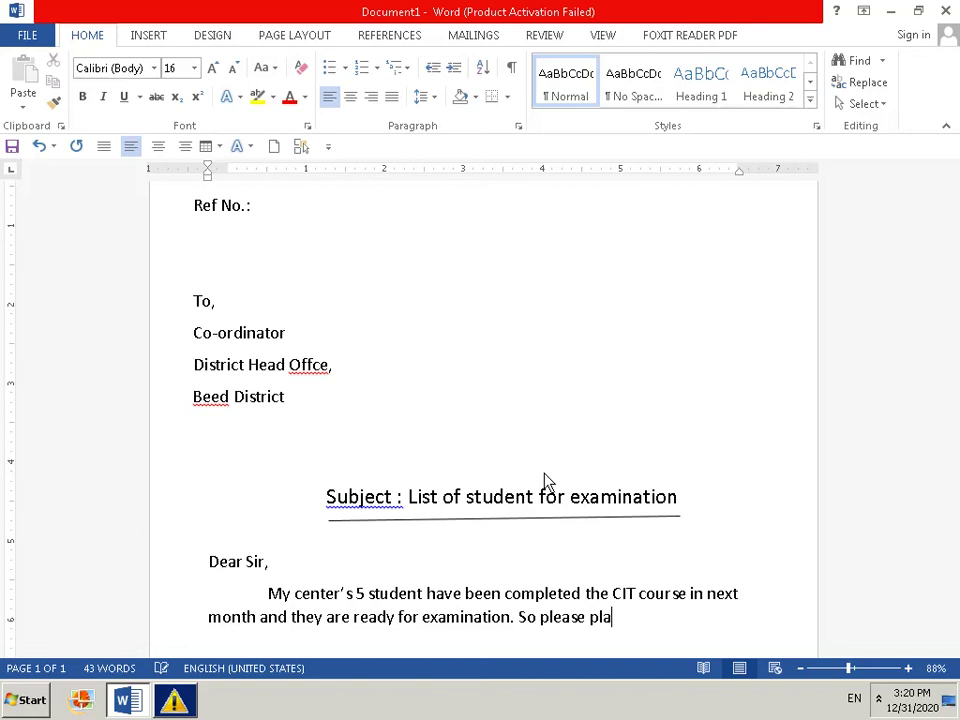
{"action": "type", "text": "n "}
{"action": "type", "text": "any "}
{"action": "type", "text": "da"}
{"action": "type", "text": "te "}
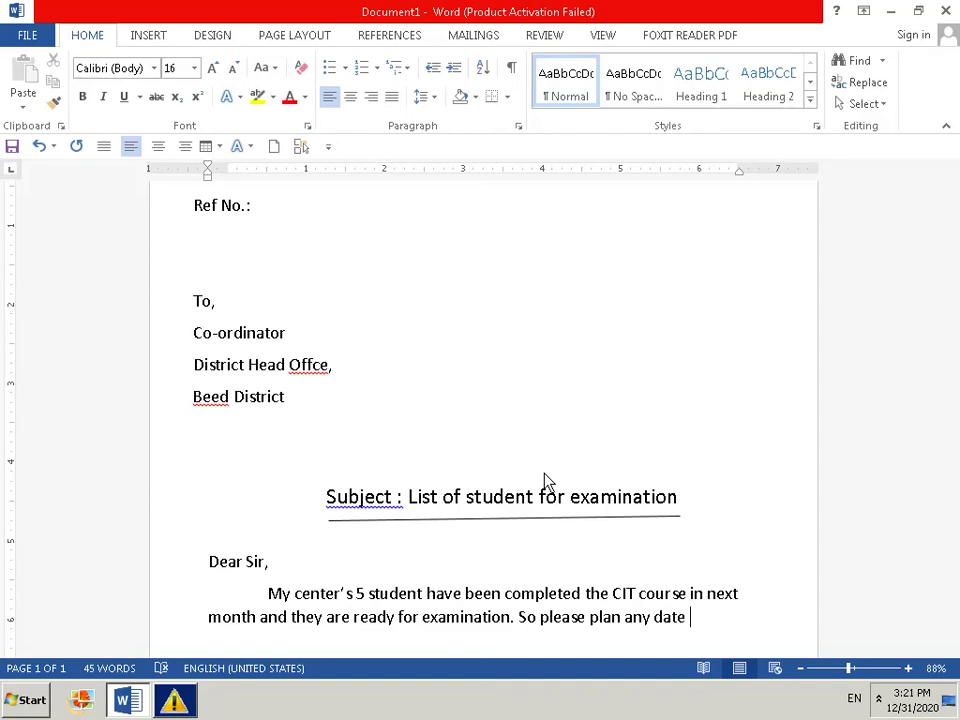
{"action": "type", "text": "and "}
{"action": "type", "text": "co"}
{"action": "type", "text": "n"}
{"action": "type", "text": "du"}
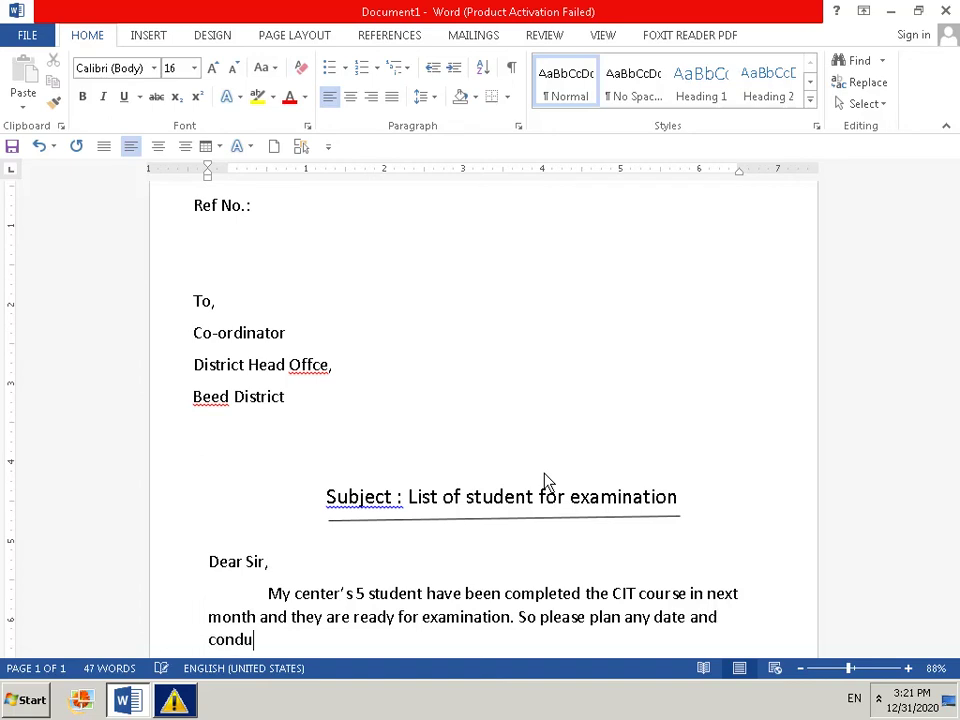
{"action": "type", "text": "ct"}
{"action": "type", "text": " e"}
{"action": "type", "text": "xamin"}
{"action": "type", "text": "ation"}
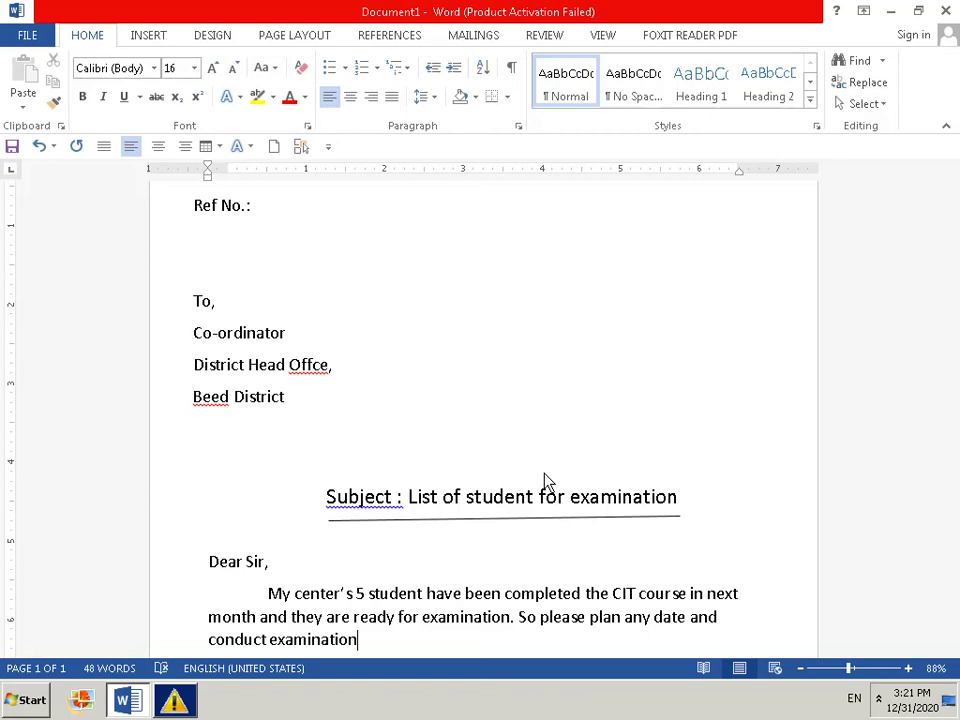
{"action": "type", "text": " i"}
{"action": "type", "text": "n n"}
{"action": "type", "text": "ext "}
{"action": "type", "text": "mo"}
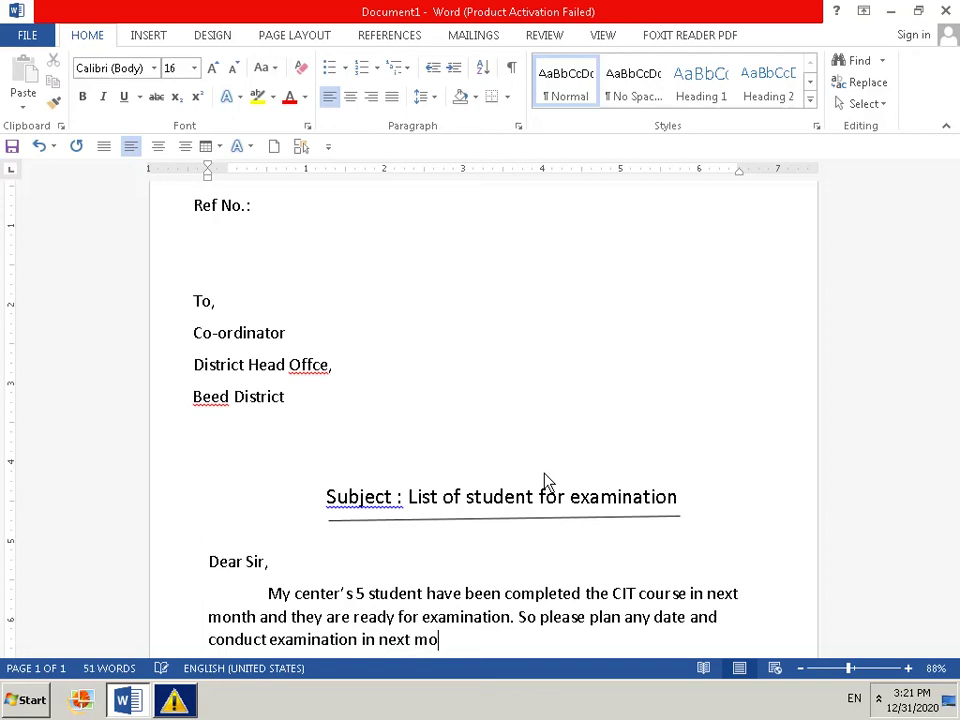
{"action": "type", "text": "nth"}
{"action": "type", "text": ". "}
{"action": "type", "text": "fo"}
{"action": "type", "text": "llo"}
{"action": "type", "text": "wing "}
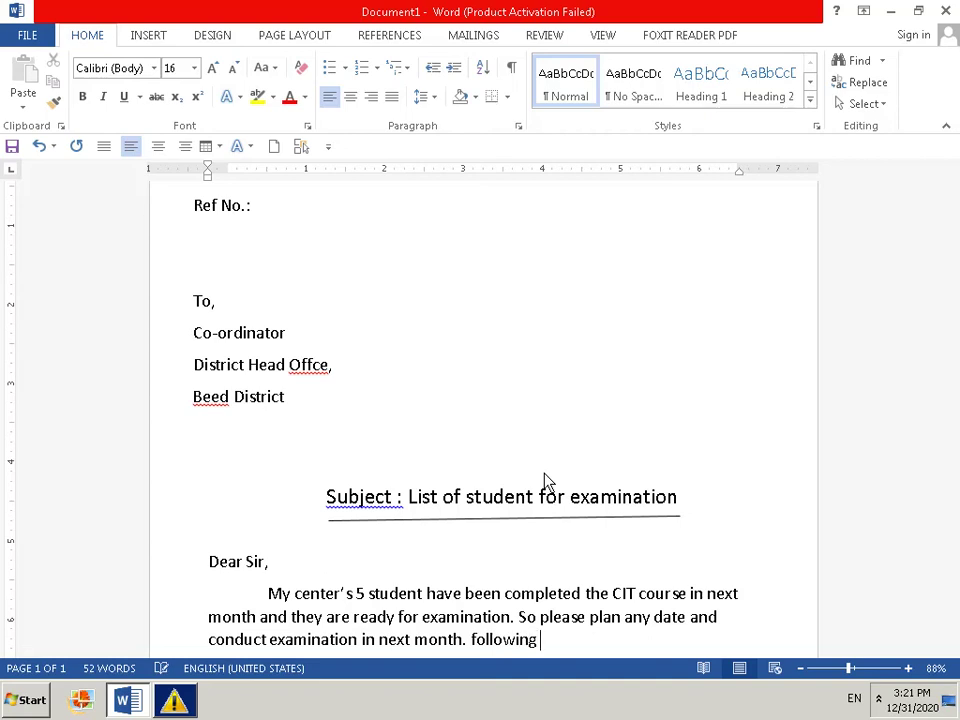
{"action": "type", "text": "ar"}
{"action": "type", "text": "e th"}
{"action": "type", "text": "e s"}
{"action": "type", "text": "tu"}
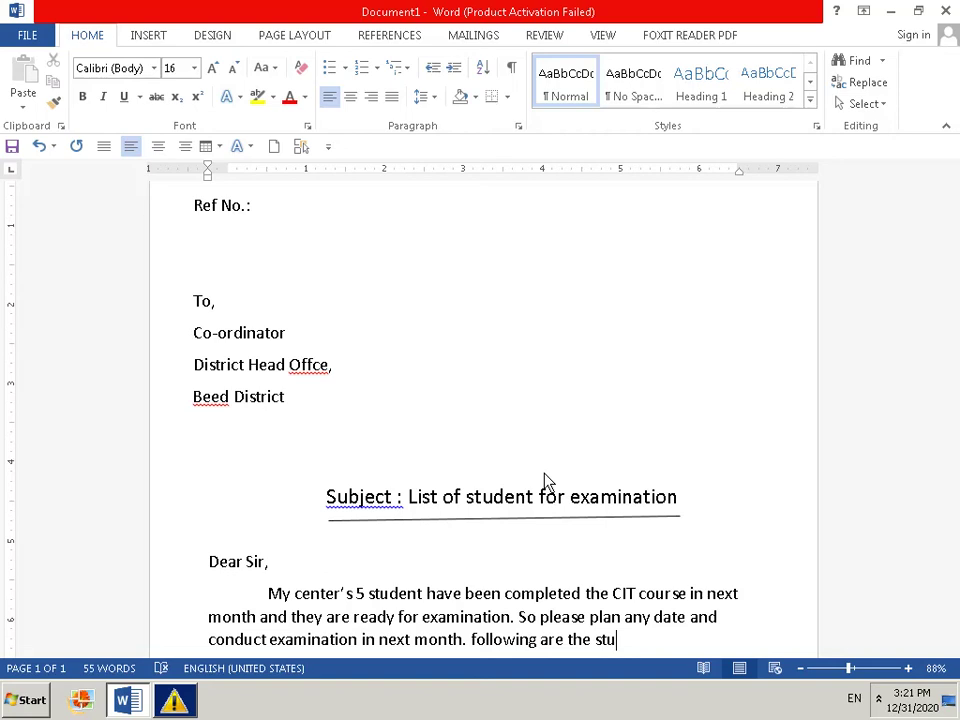
{"action": "type", "text": "de"}
{"action": "type", "text": "cy"}
Finish the paragraph with 'following are the student list of CIT' and start a new line below
{"action": "key", "text": "BackSpace"}
{"action": "type", "text": "t"}
{"action": "key", "text": "BackSpace"}
{"action": "key", "text": "BackSpace"}
{"action": "key", "text": "BackSpace"}
{"action": "type", "text": "n"}
{"action": "type", "text": "t "}
{"action": "type", "text": "li"}
{"action": "type", "text": "st "}
{"action": "type", "text": "of"}
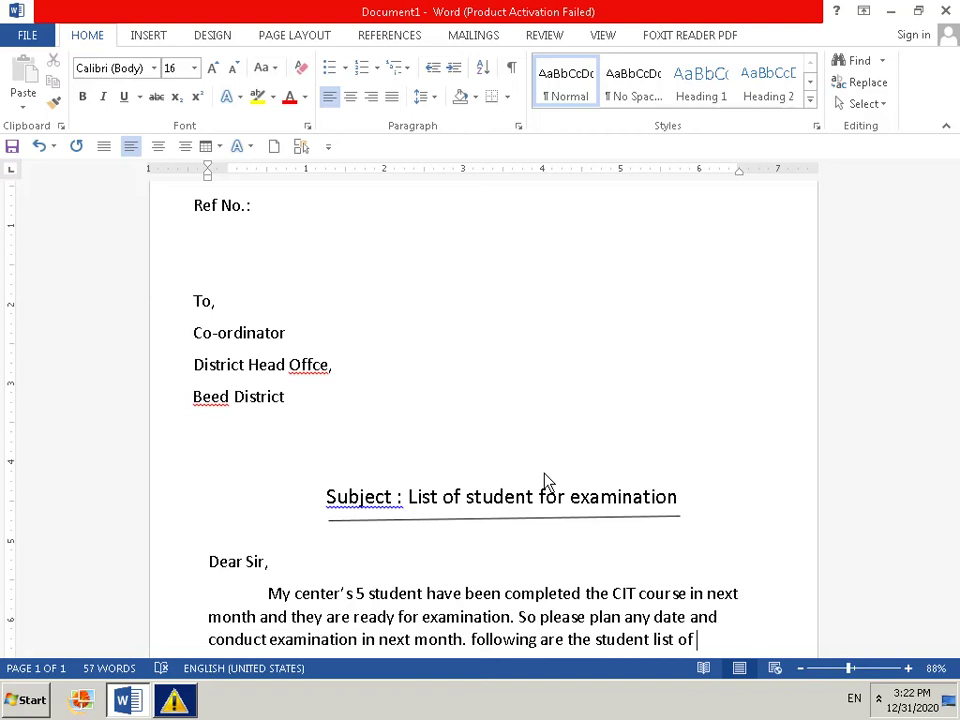
{"action": "type", "text": " CI"}
{"action": "type", "text": "T"}
{"action": "key", "text": "Return"}
{"action": "key", "text": "Return"}
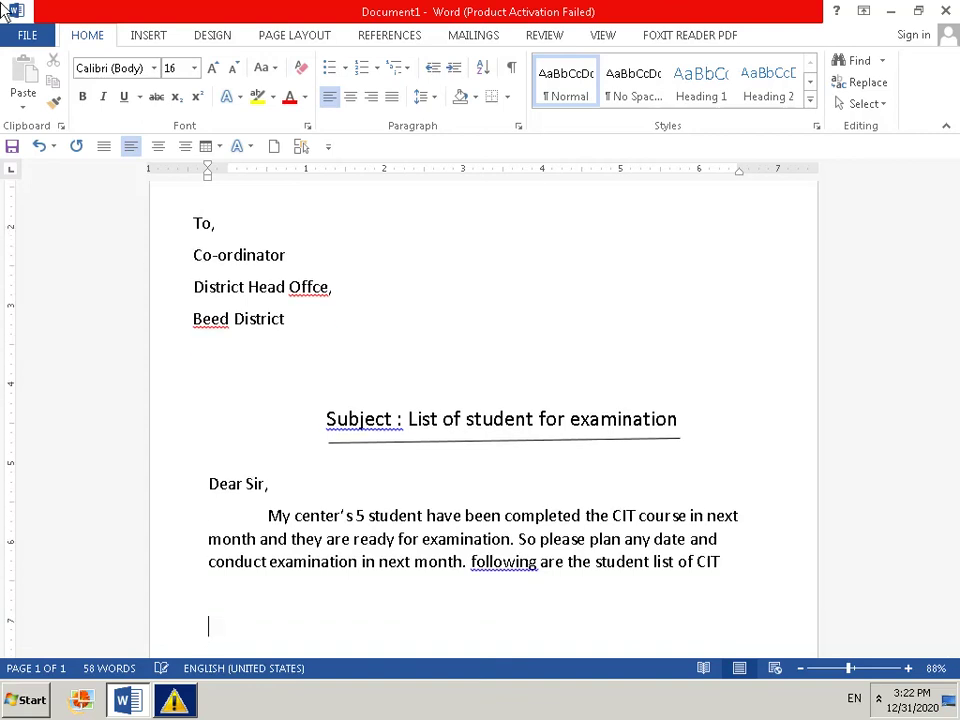
Begin the course list with a line reading 'Corse', replacing the uppercase 'CORSE'
{"action": "type", "text": "CO"}
{"action": "type", "text": "RSE"}
{"action": "key", "text": "BackSpace"}
{"action": "key", "text": "BackSpace"}
{"action": "key", "text": "BackSpace"}
{"action": "key", "text": "BackSpace"}
{"action": "type", "text": "orse"}
{"action": "scroll", "coordinate": [5, 12], "scroll_direction": "down", "scroll_amount": 1}
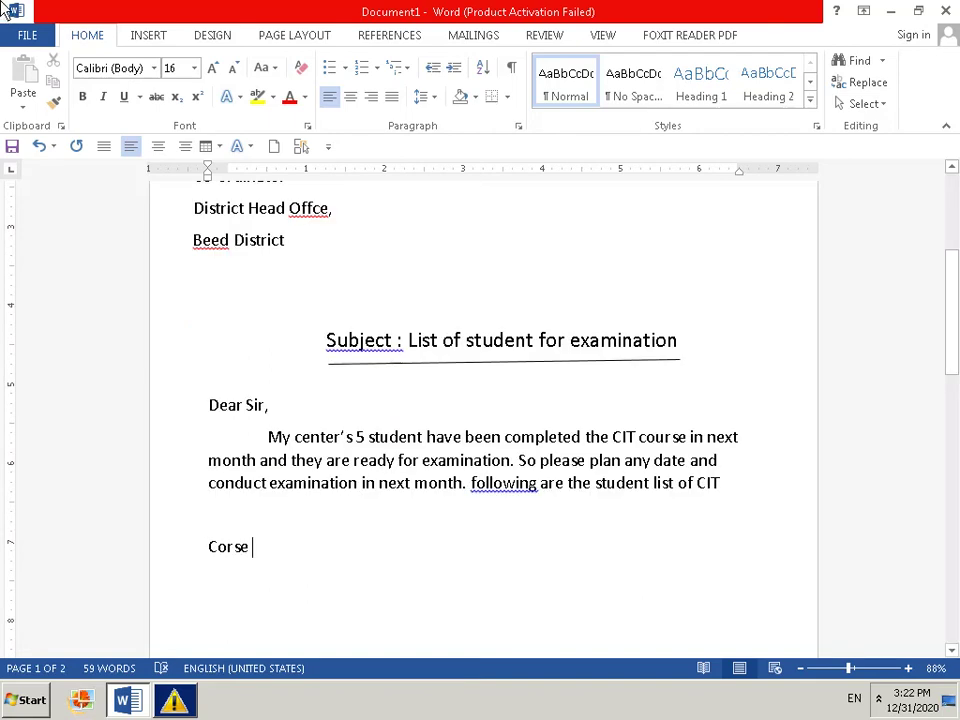
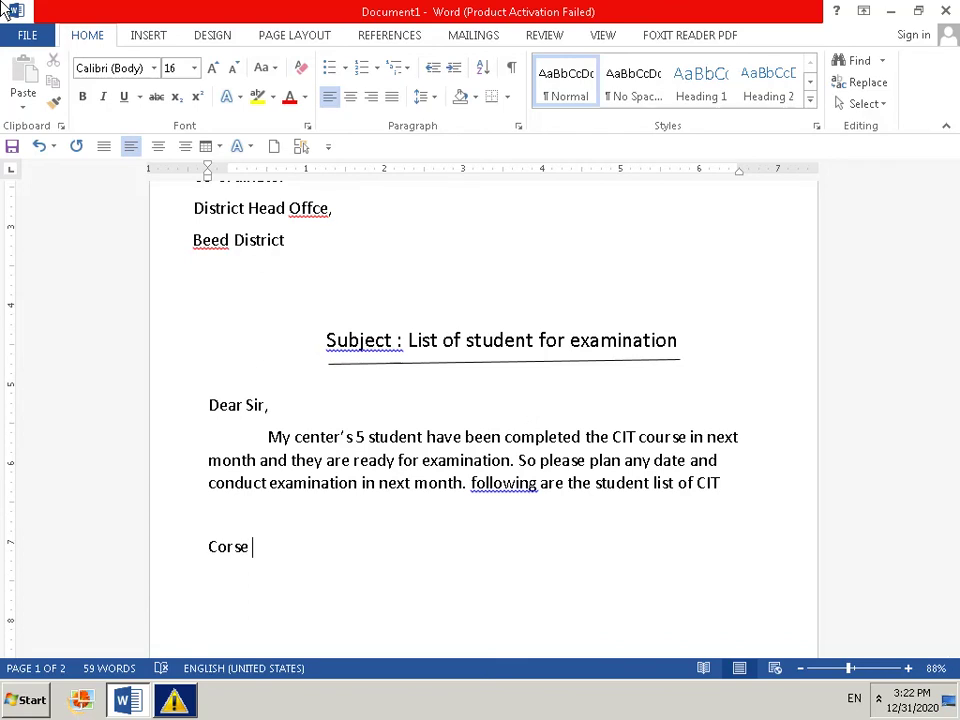
Insert a 6-column, 4-row table below the Corse line and nudge it slightly left
{"action": "left_click", "coordinate": [160, 40]}
{"action": "left_click", "coordinate": [125, 105]}
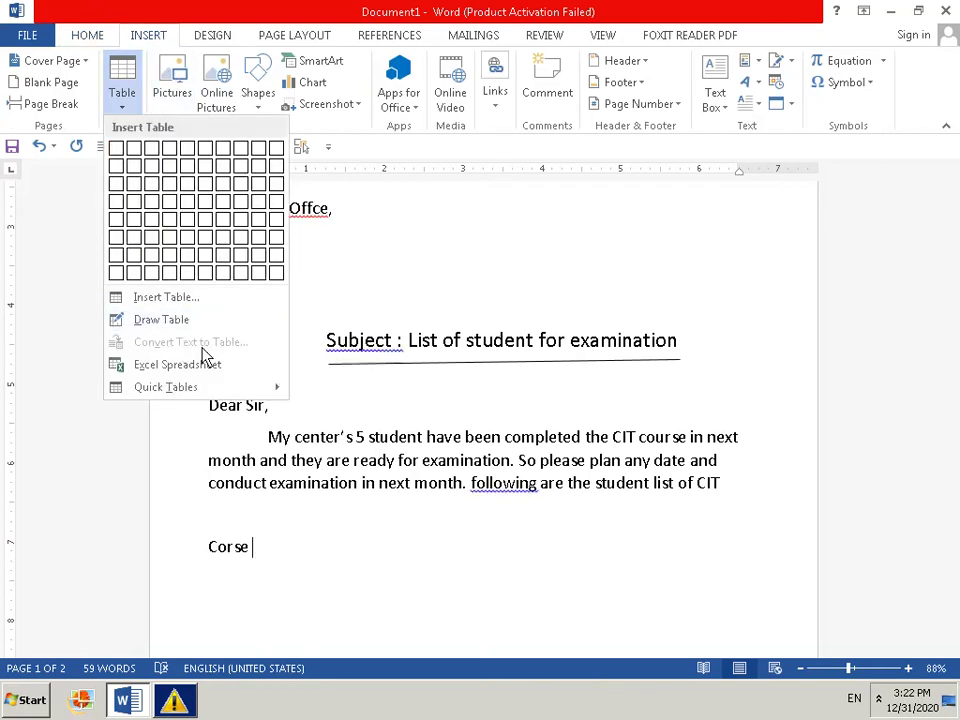
{"action": "left_click", "coordinate": [188, 299]}
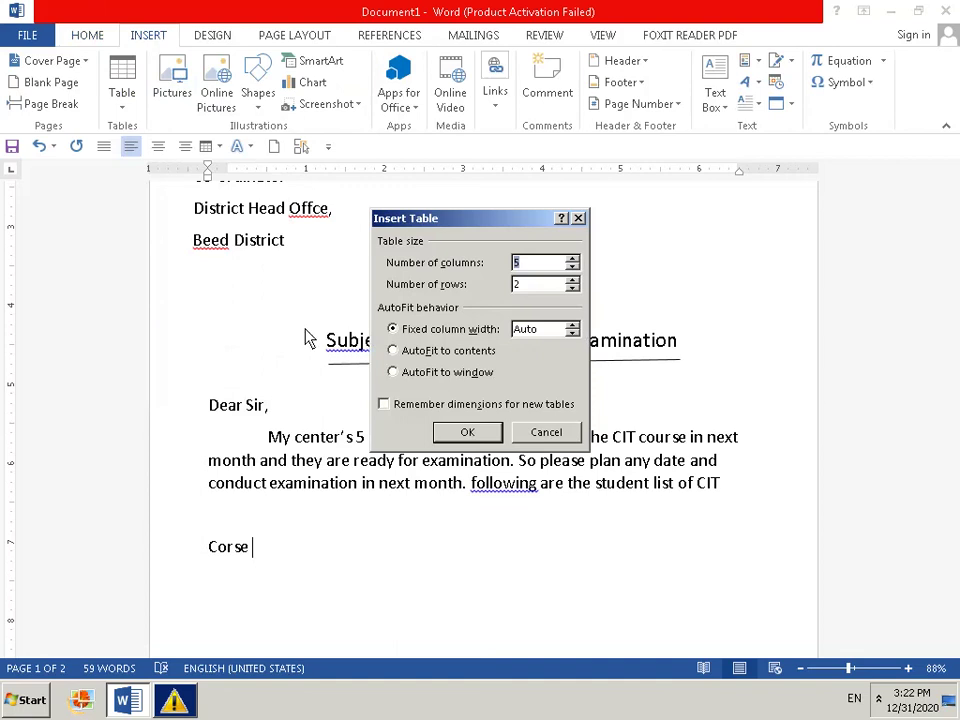
{"action": "left_click", "coordinate": [535, 264]}
{"action": "key", "text": "BackSpace"}
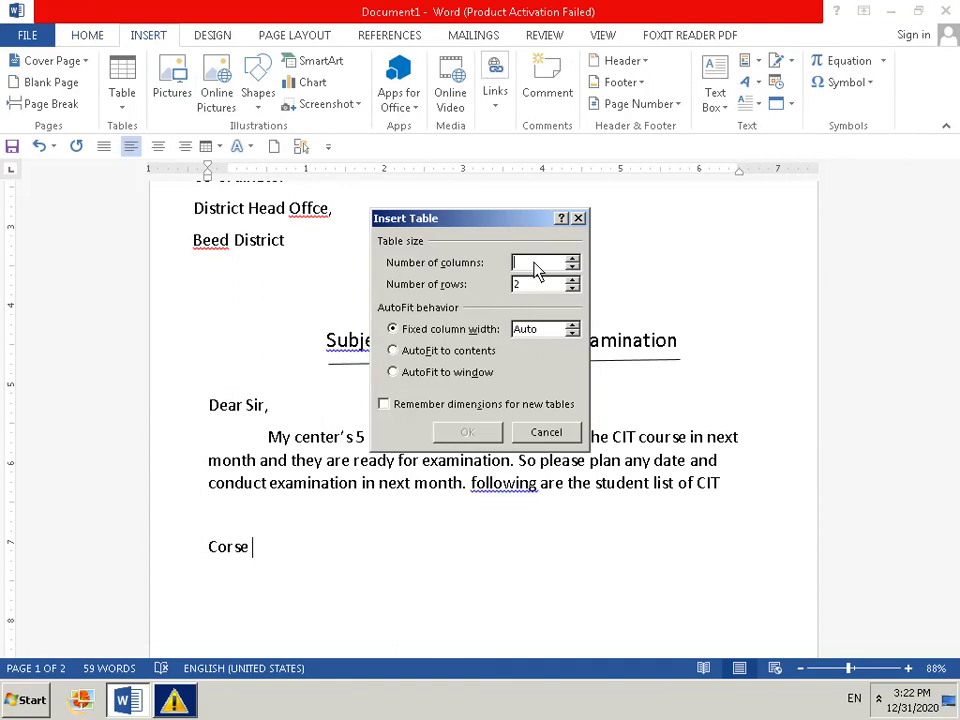
{"action": "type", "text": "6"}
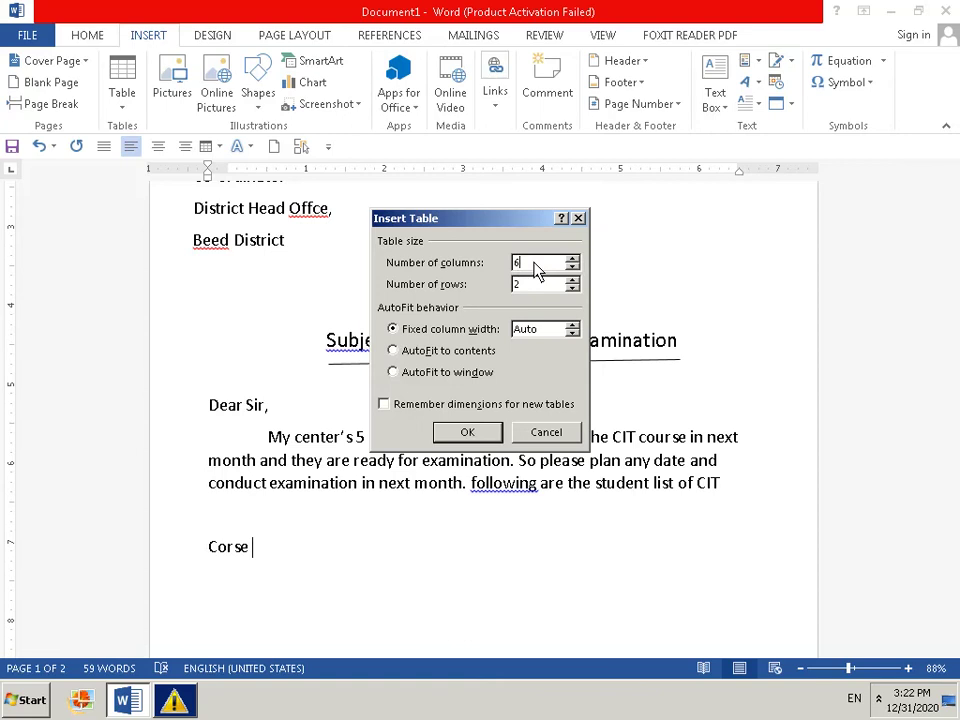
{"action": "left_click", "coordinate": [553, 290]}
{"action": "key", "text": "BackSpace"}
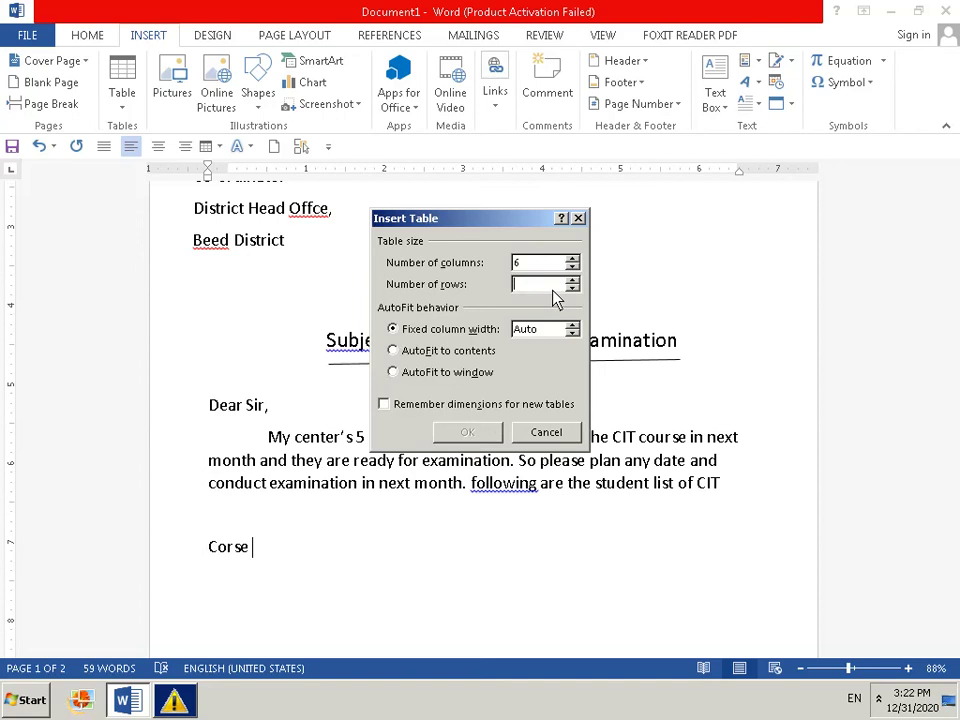
{"action": "type", "text": "4"}
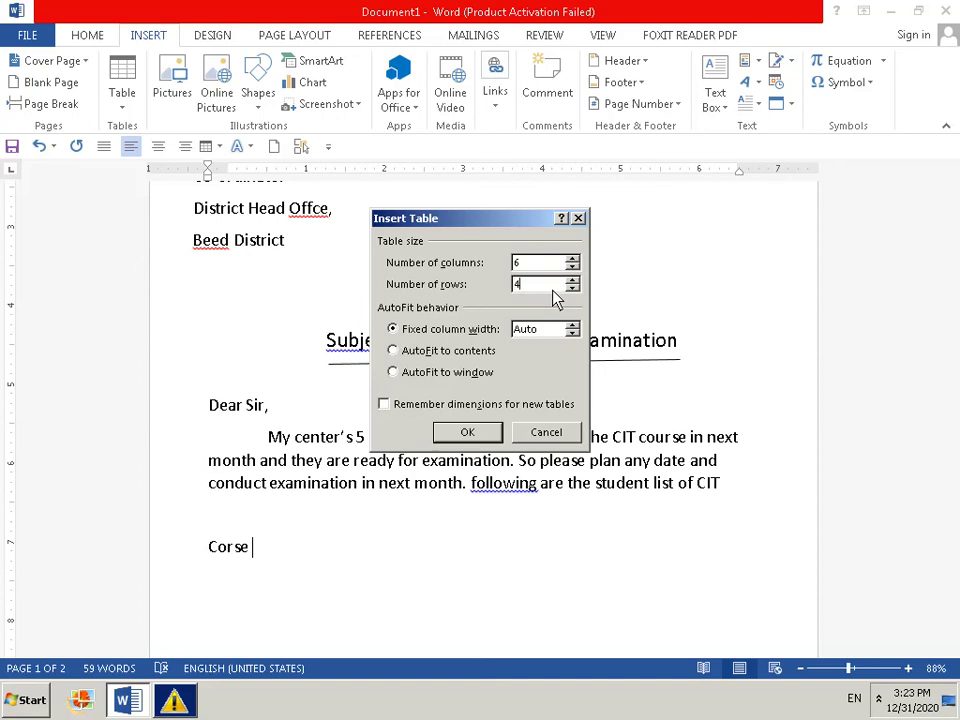
{"action": "left_click", "coordinate": [468, 432]}
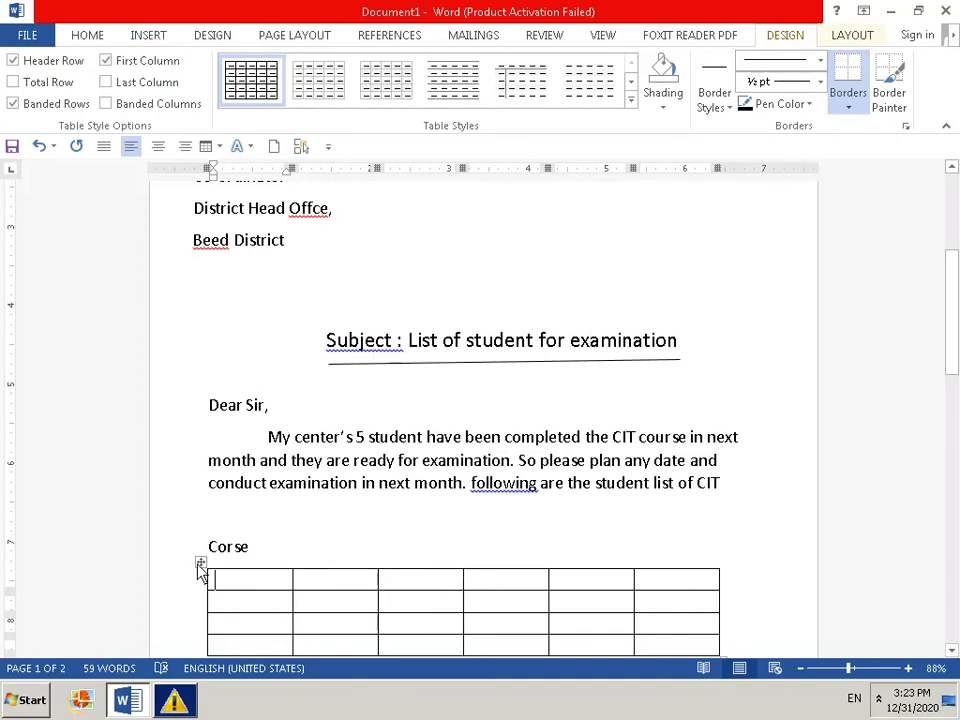
{"action": "mouse_move", "coordinate": [200, 568]}
{"action": "left_mouse_down"}
{"action": "mouse_move", "coordinate": [253, 620]}
{"action": "mouse_move", "coordinate": [186, 570]}
{"action": "left_mouse_up"}
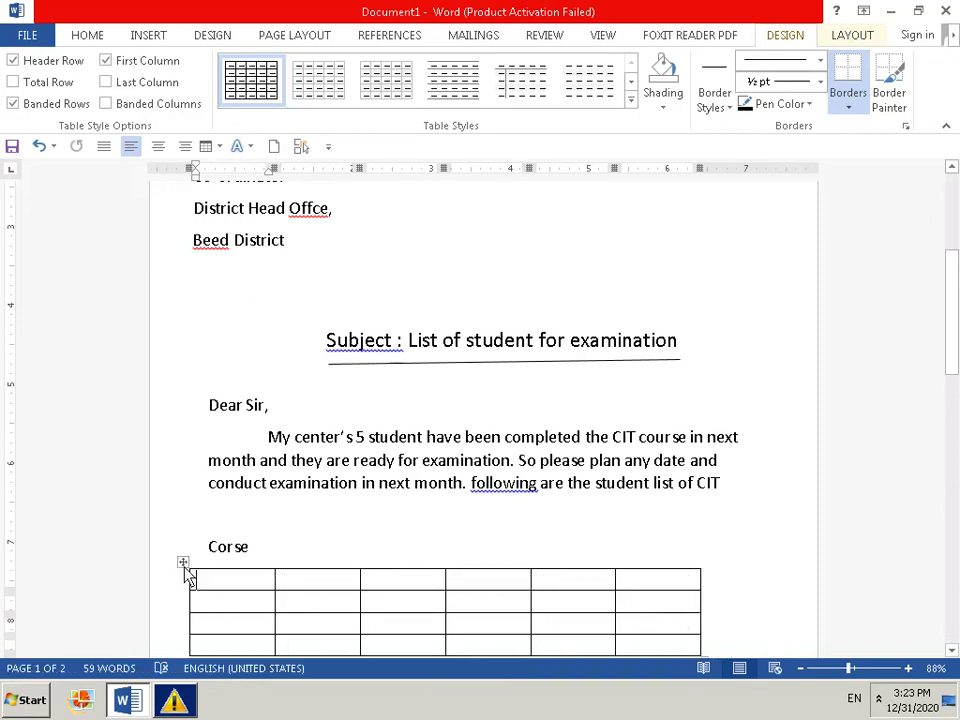
Delete the existing six-column table
{"action": "left_click", "coordinate": [184, 563]}
{"action": "right_click", "coordinate": [481, 656]}
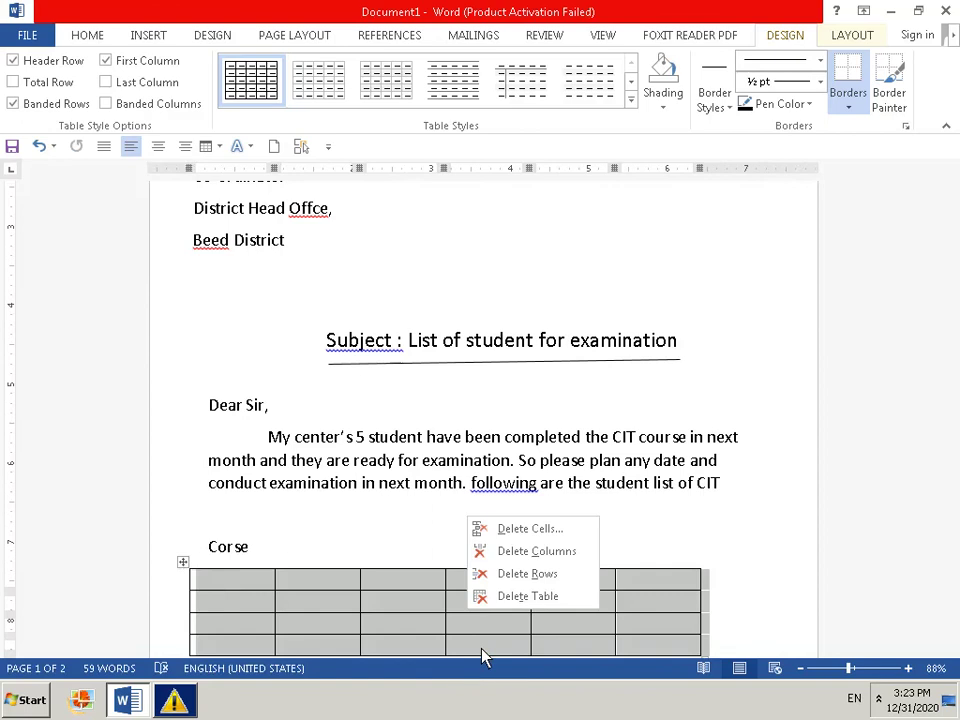
{"action": "left_click", "coordinate": [537, 567]}
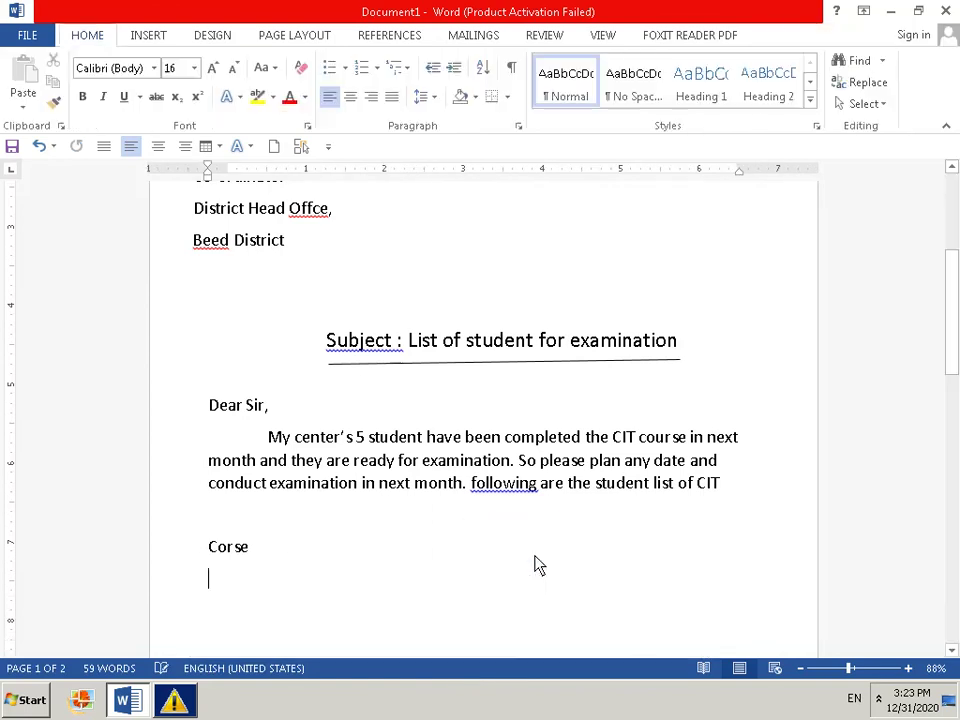
Insert a new table with 4 columns and 6 rows
{"action": "left_click", "coordinate": [148, 38]}
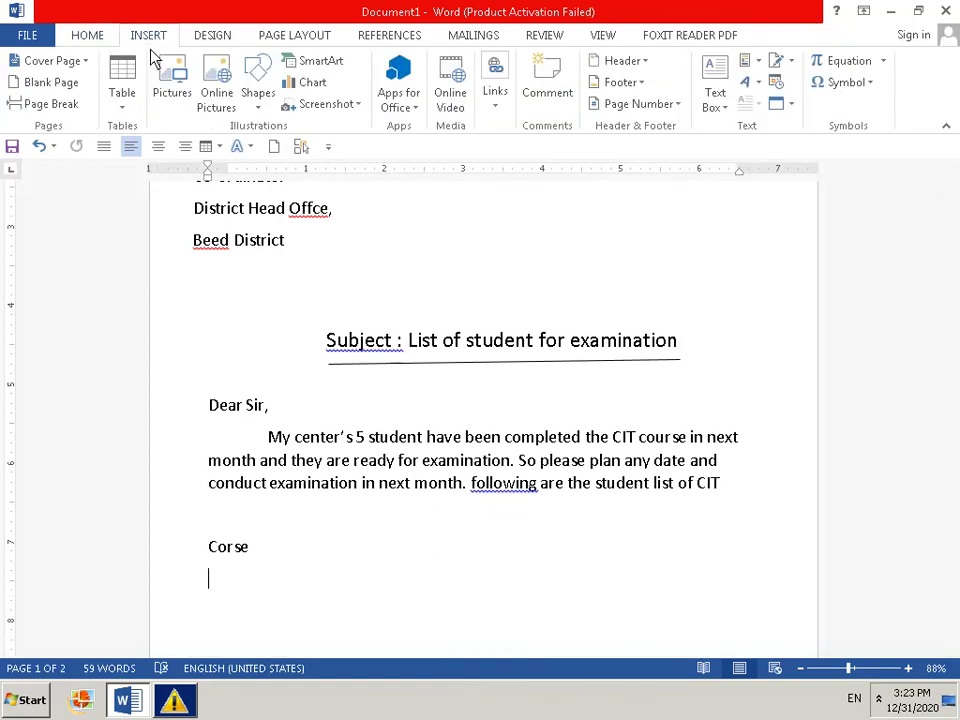
{"action": "left_click", "coordinate": [122, 95]}
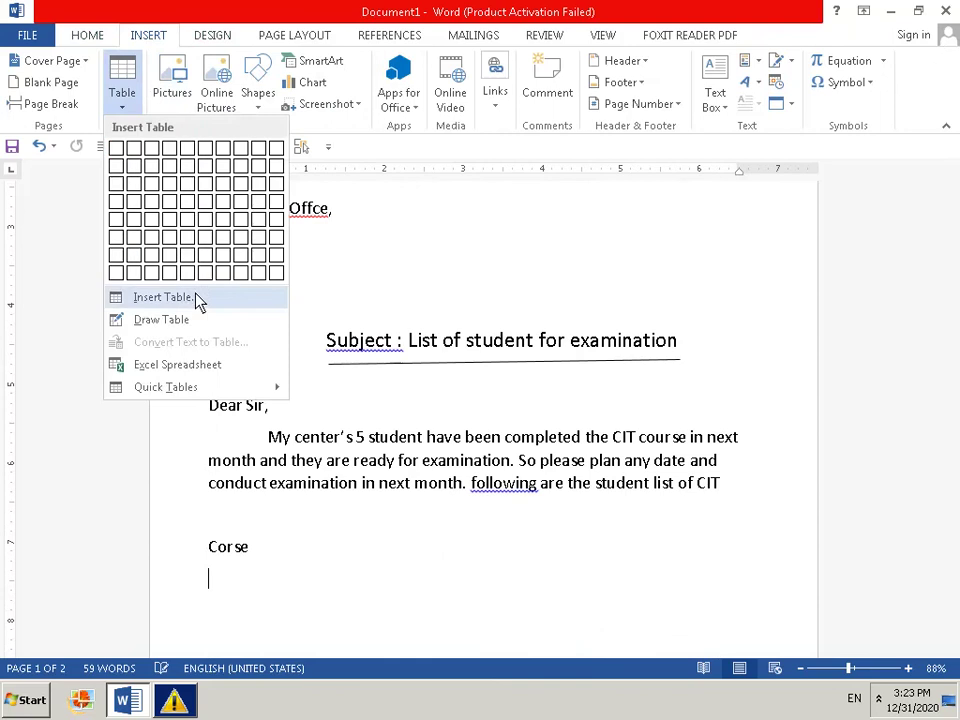
{"action": "left_click", "coordinate": [163, 297]}
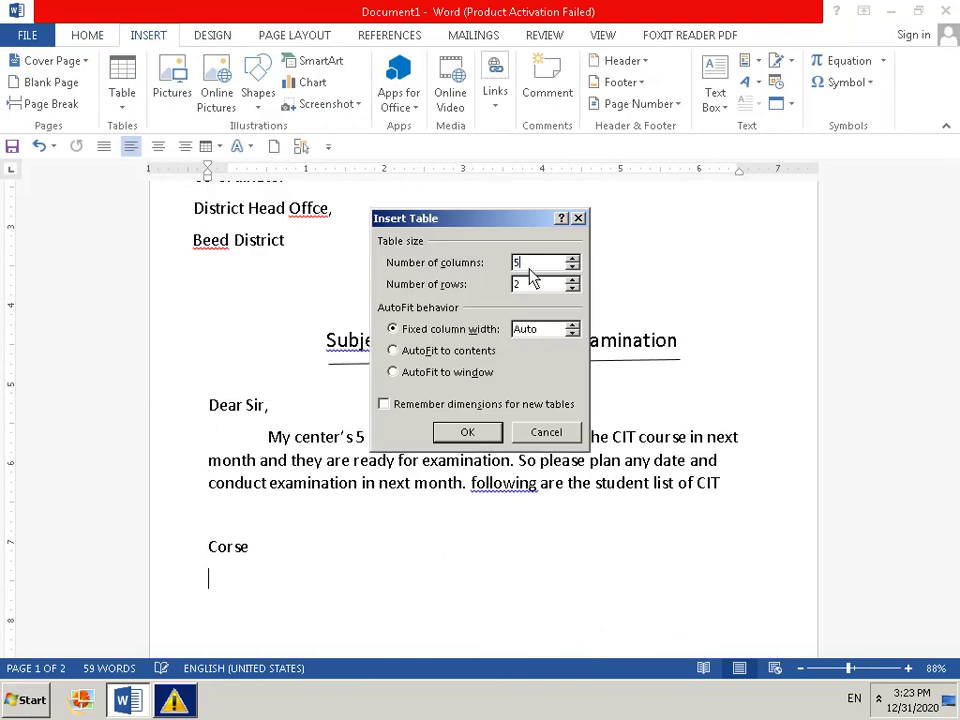
{"action": "key", "text": "BackSpace"}
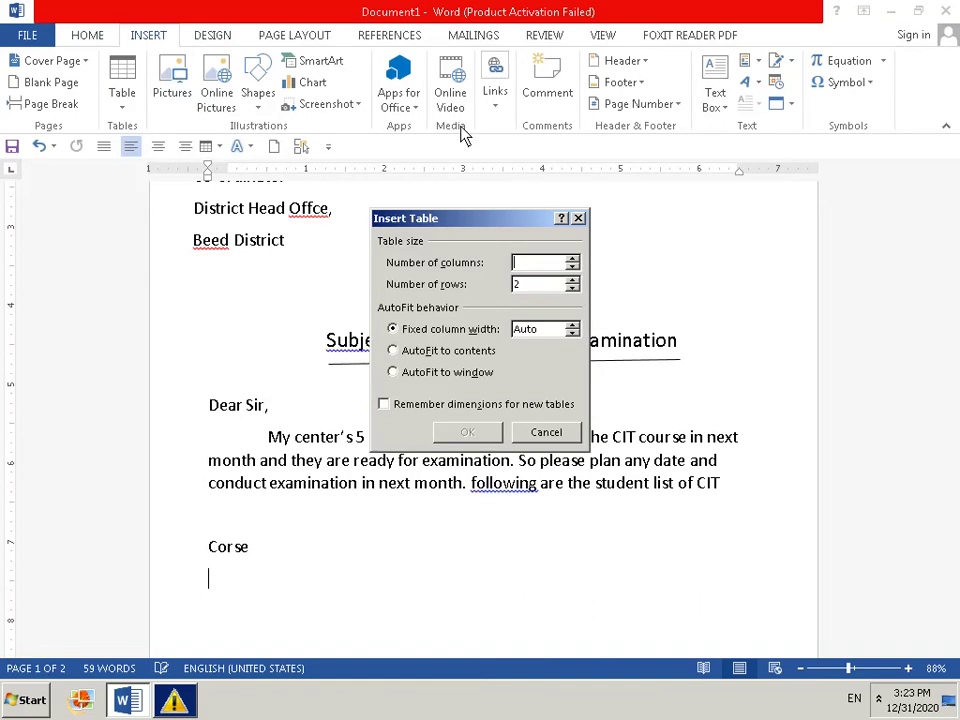
{"action": "type", "text": "4"}
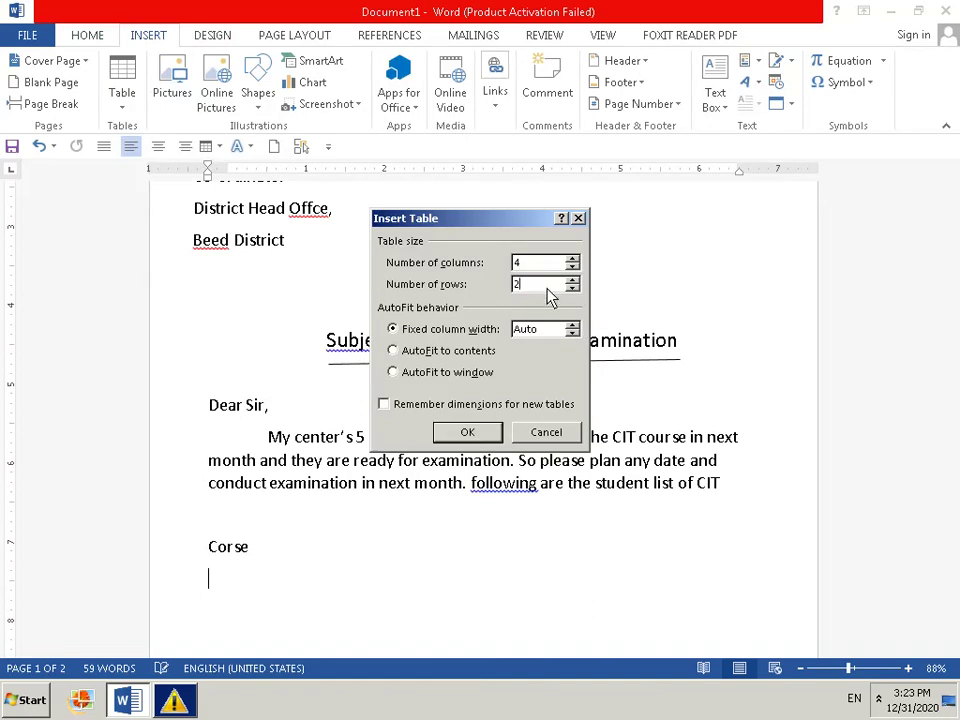
{"action": "key", "text": "BackSpace"}
{"action": "type", "text": "6"}
{"action": "key", "text": "Return"}
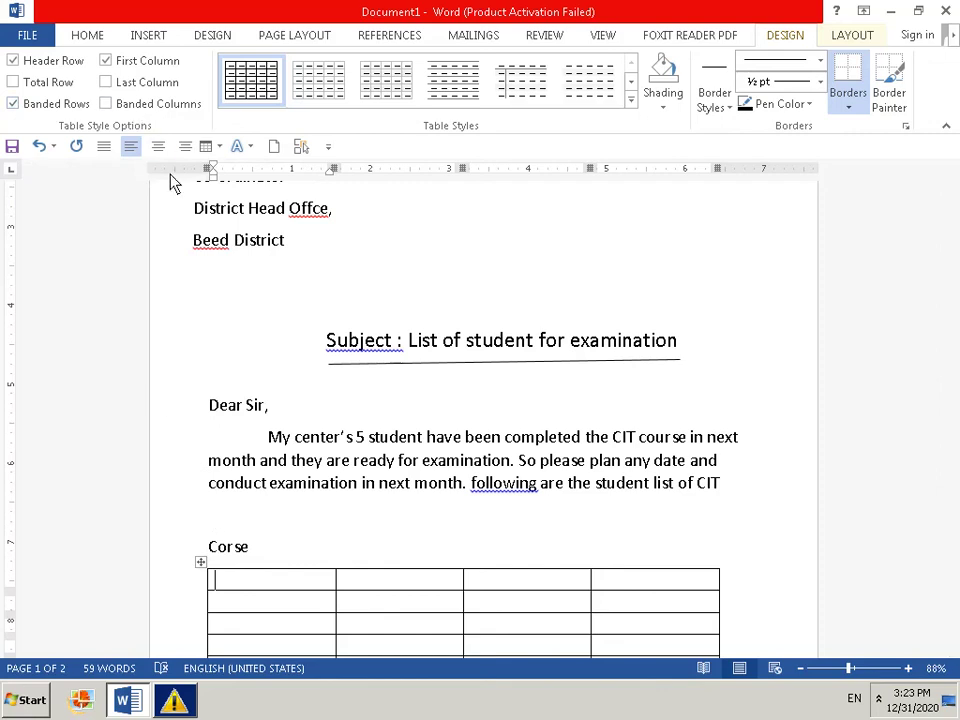
Type the headings 'Sr. No' and 'Reg. No' in the first two header cells
{"action": "left_click", "coordinate": [90, 36]}
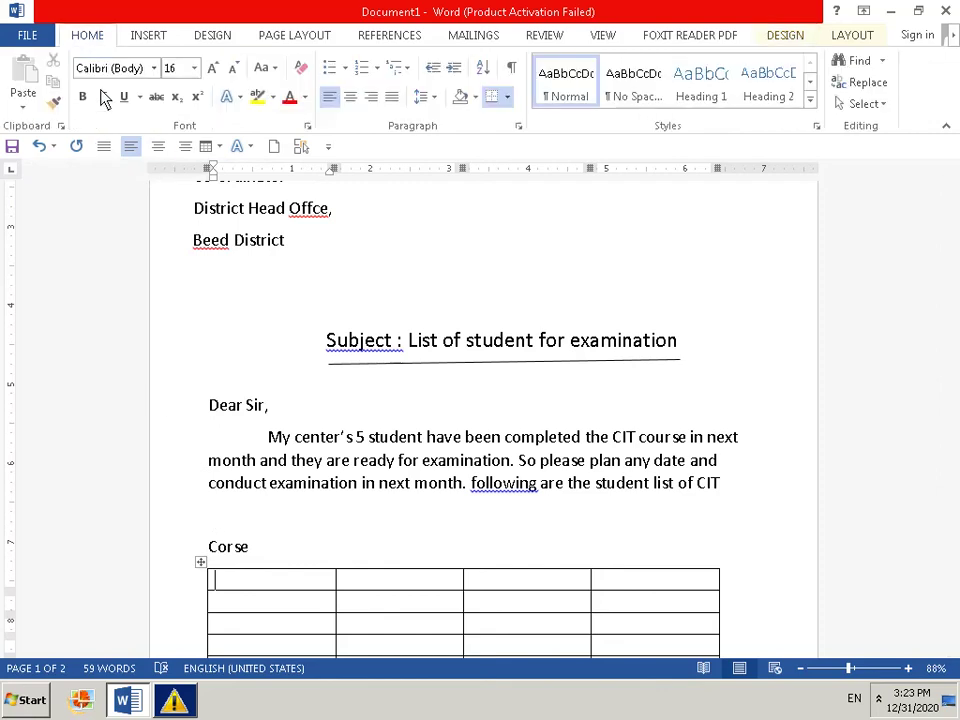
{"action": "type", "text": "C"}
{"action": "key", "text": "BackSpace"}
{"action": "type", "text": "S"}
{"action": "type", "text": "e"}
{"action": "key", "text": "BackSpace"}
{"action": "type", "text": "r"}
{"action": "type", "text": ". "}
{"action": "type", "text": "No"}
{"action": "key", "text": "Tab"}
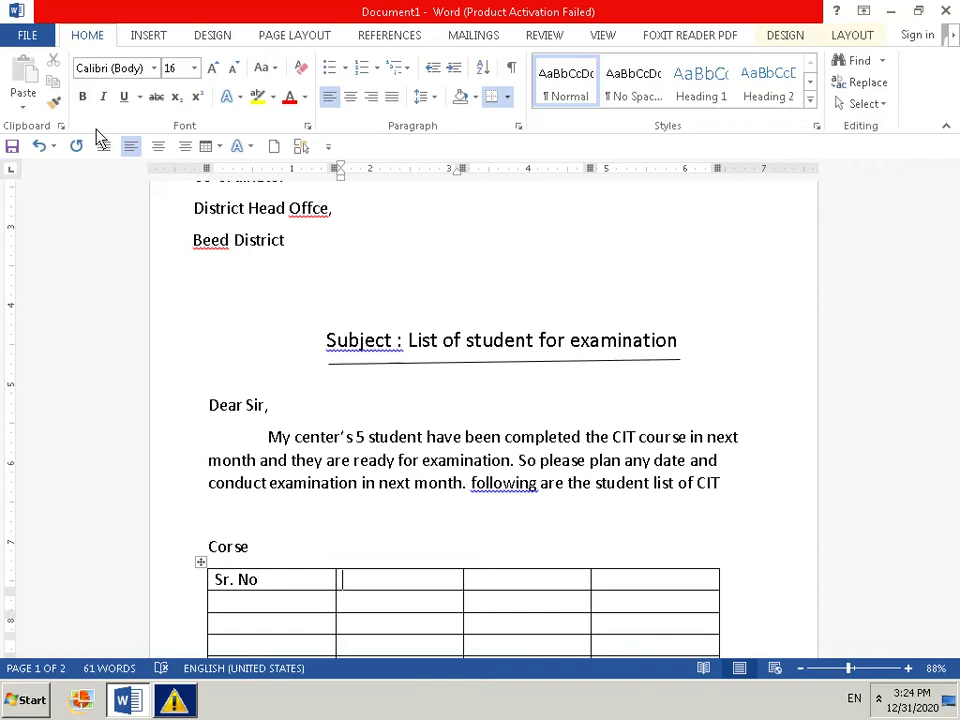
{"action": "type", "text": "R"}
{"action": "type", "text": "en"}
{"action": "key", "text": "BackSpace"}
{"action": "type", "text": "g. "}
{"action": "type", "text": "N"}
{"action": "type", "text": "o"}
Type the headings 'Student name' and 'course' in the third and fourth header cells
{"action": "key", "text": "Tab"}
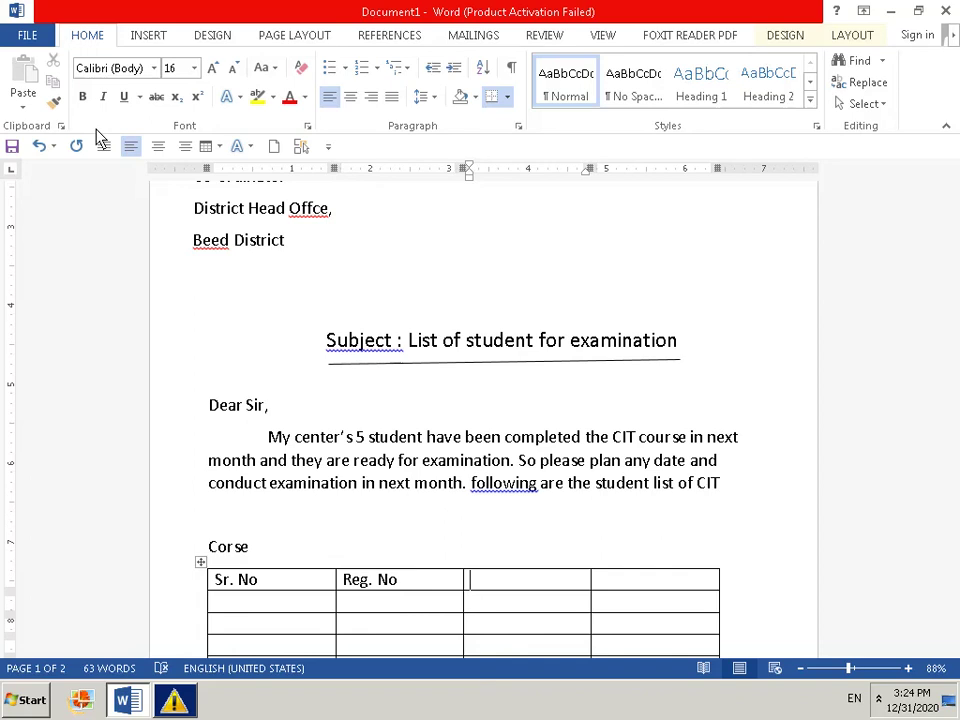
{"action": "type", "text": "Stu"}
{"action": "type", "text": "d"}
{"action": "type", "text": "ec"}
{"action": "key", "text": "BackSpace"}
{"action": "type", "text": "nt"}
{"action": "type", "text": "name"}
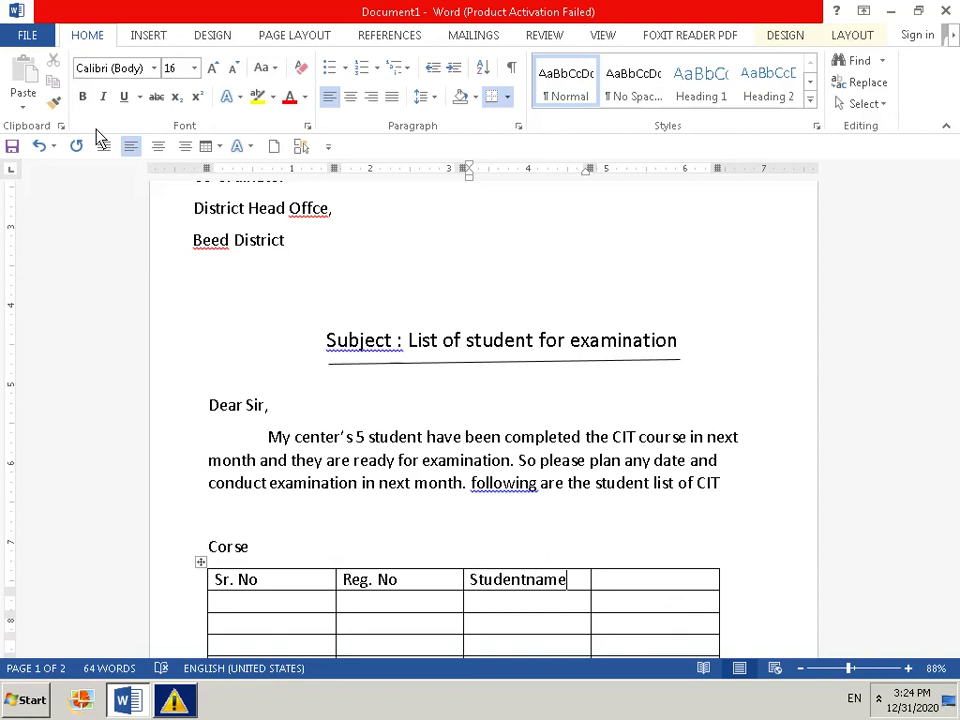
{"action": "key", "text": "BackSpace"}
{"action": "key", "text": "BackSpace"}
{"action": "key", "text": "BackSpace"}
{"action": "key", "text": "BackSpace"}
{"action": "type", "text": "n"}
{"action": "key", "text": "BackSpace"}
{"action": "type", "text": "n"}
{"action": "key", "text": "BackSpace"}
{"action": "type", "text": "na"}
{"action": "type", "text": "me"}
{"action": "key", "text": "Tab"}
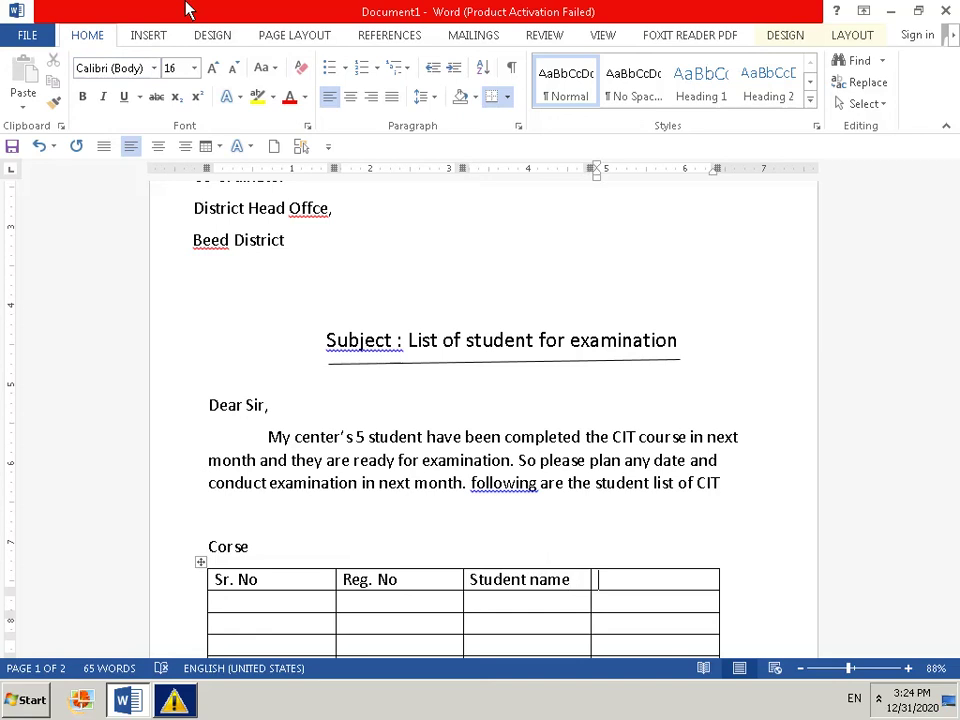
{"action": "type", "text": "c"}
{"action": "type", "text": "o"}
{"action": "type", "text": "u"}
{"action": "type", "text": "rse"}
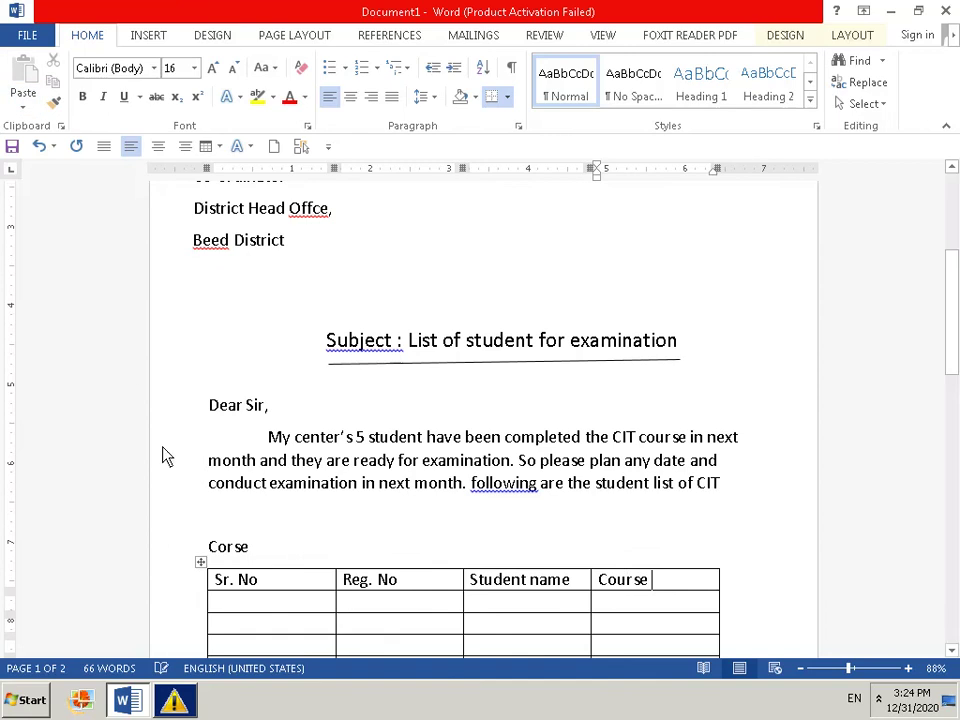
{"action": "left_click", "coordinate": [218, 606]}
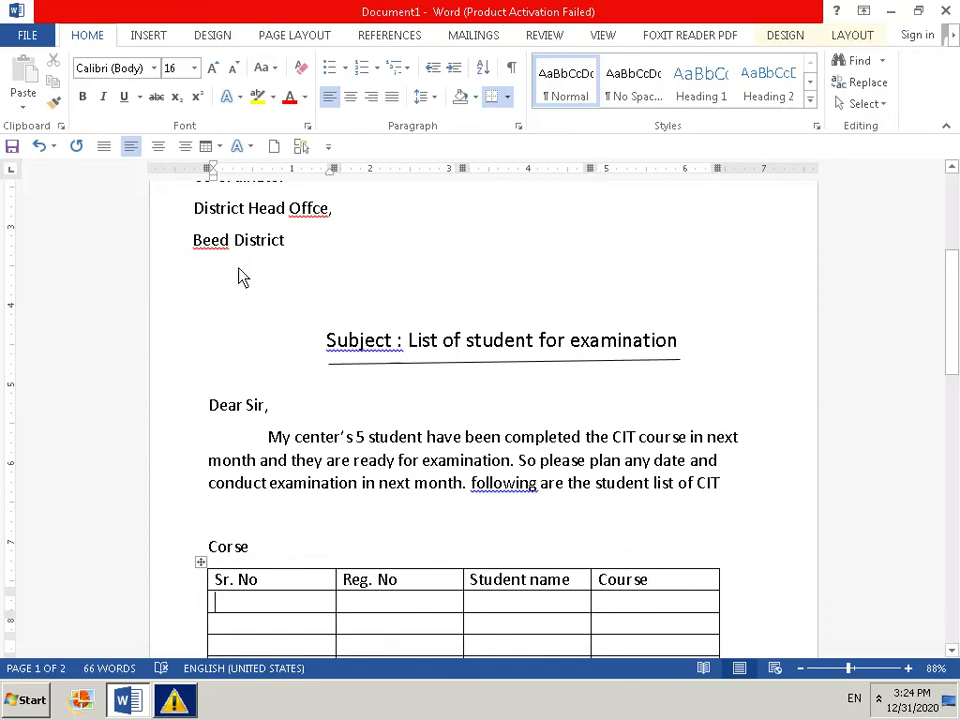
{"action": "key", "text": "Down"}
{"action": "key", "text": "Up"}
{"action": "type", "text": "1"}
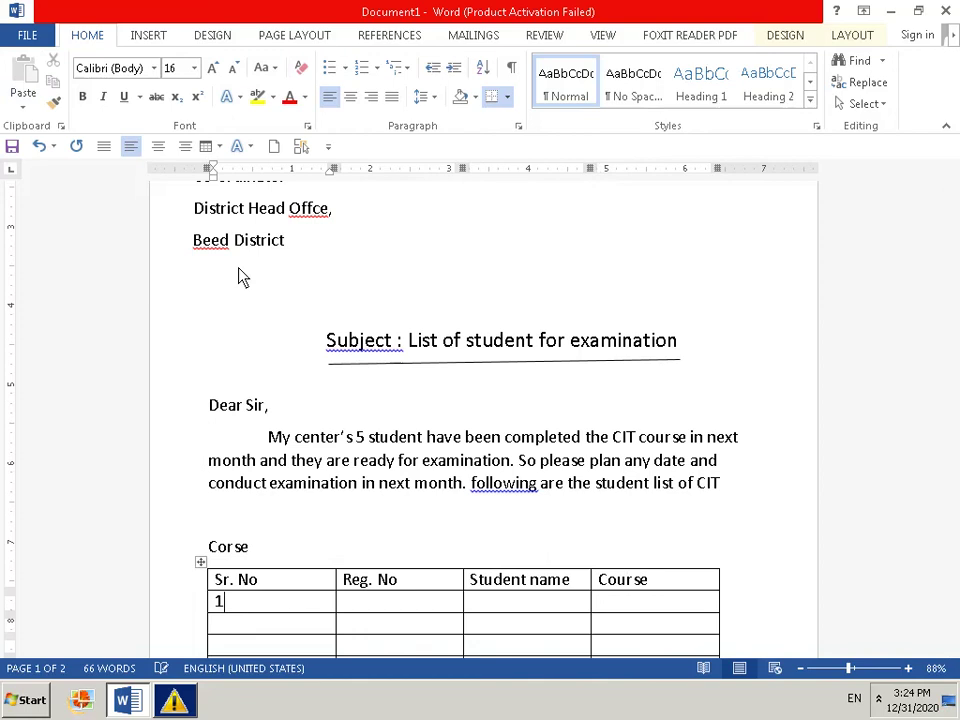
{"action": "key", "text": "Down"}
{"action": "type", "text": "2"}
{"action": "key", "text": "Down"}
{"action": "type", "text": "3"}
{"action": "type", "text": "4"}
{"action": "key", "text": "BackSpace"}
{"action": "key", "text": "Down"}
{"action": "type", "text": "45"}
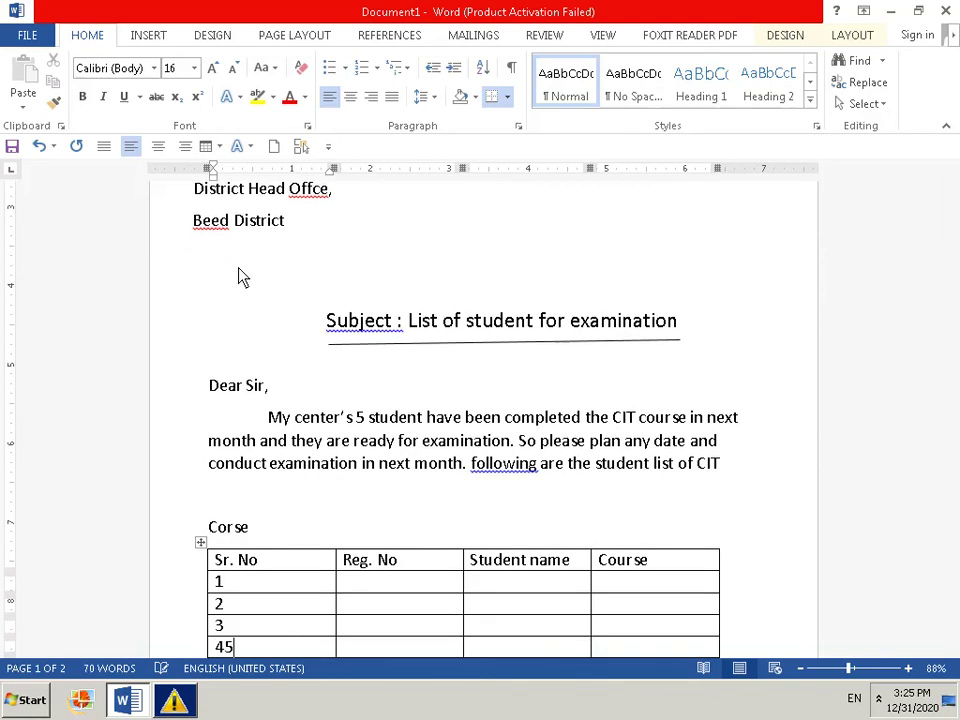
{"action": "key", "text": "BackSpace"}
{"action": "key", "text": "Down"}
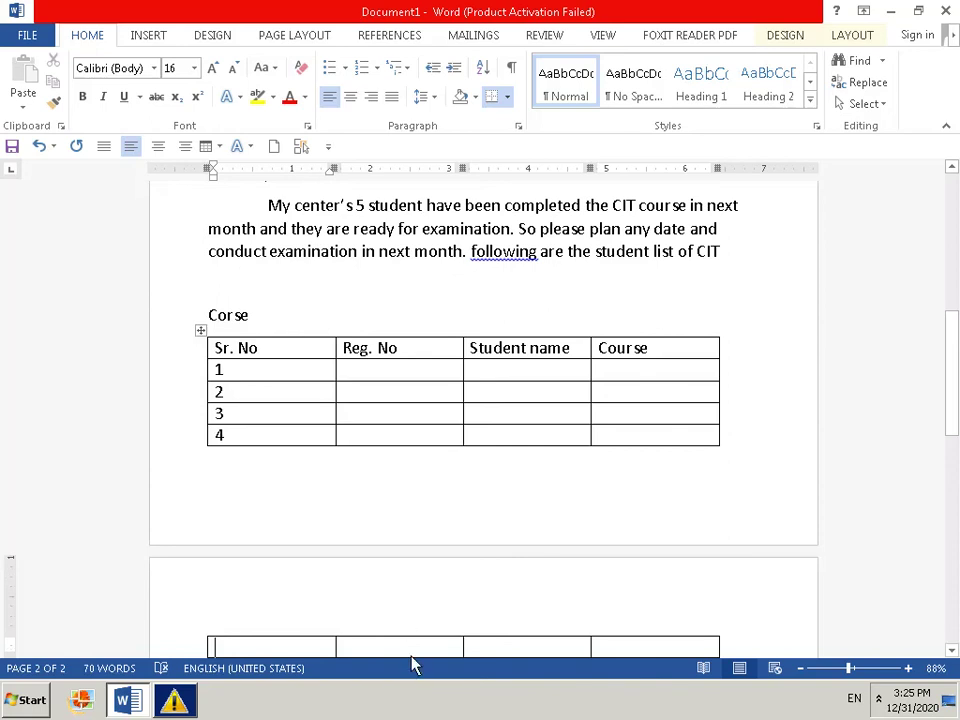
Enter SICIT0001, SICIT0002, SICIT0003 and SICIT0004 down the Reg. No column
{"action": "left_click", "coordinate": [352, 374]}
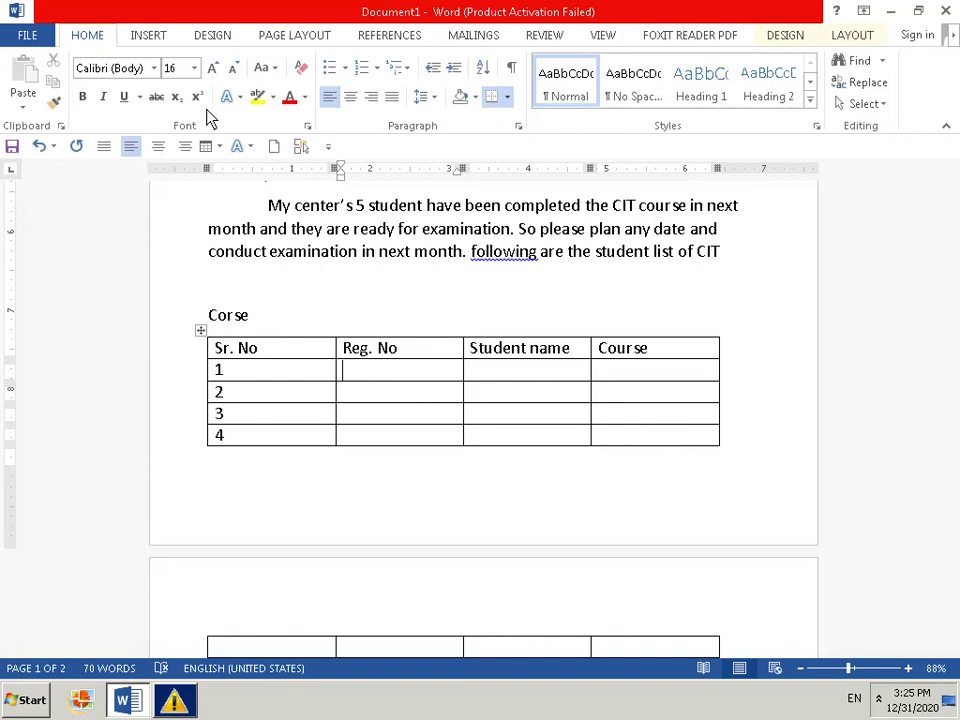
{"action": "type", "text": "SI"}
{"action": "key", "text": "BackSpace"}
{"action": "type", "text": "ICI"}
{"action": "type", "text": "T"}
{"action": "type", "text": "000"}
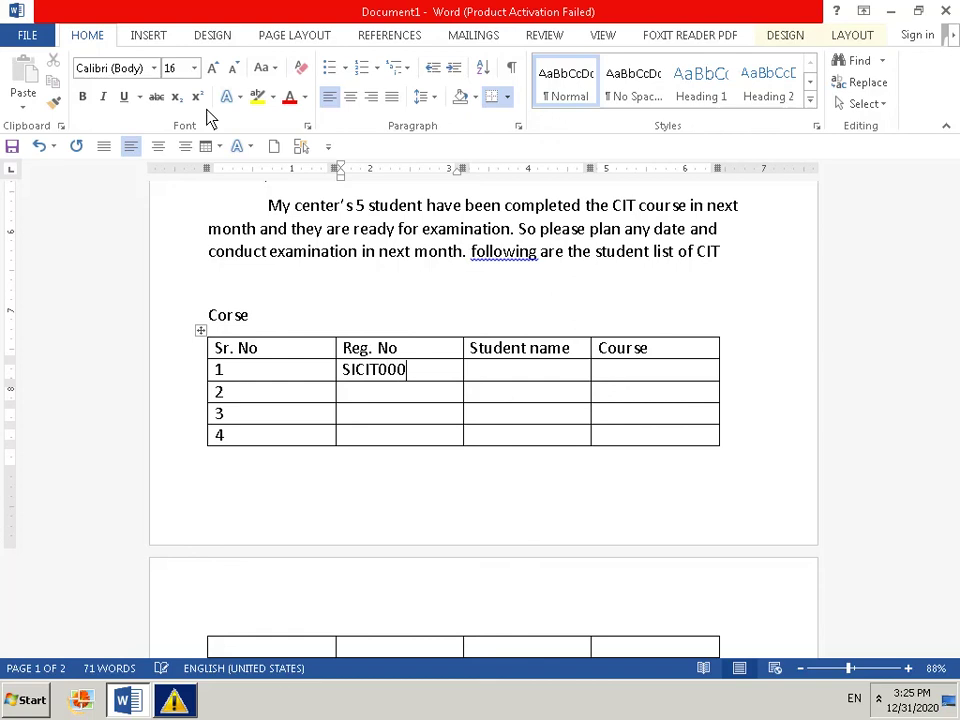
{"action": "type", "text": "1"}
{"action": "key", "text": "Down"}
{"action": "type", "text": "SI"}
{"action": "type", "text": "CIT"}
{"action": "type", "text": "000"}
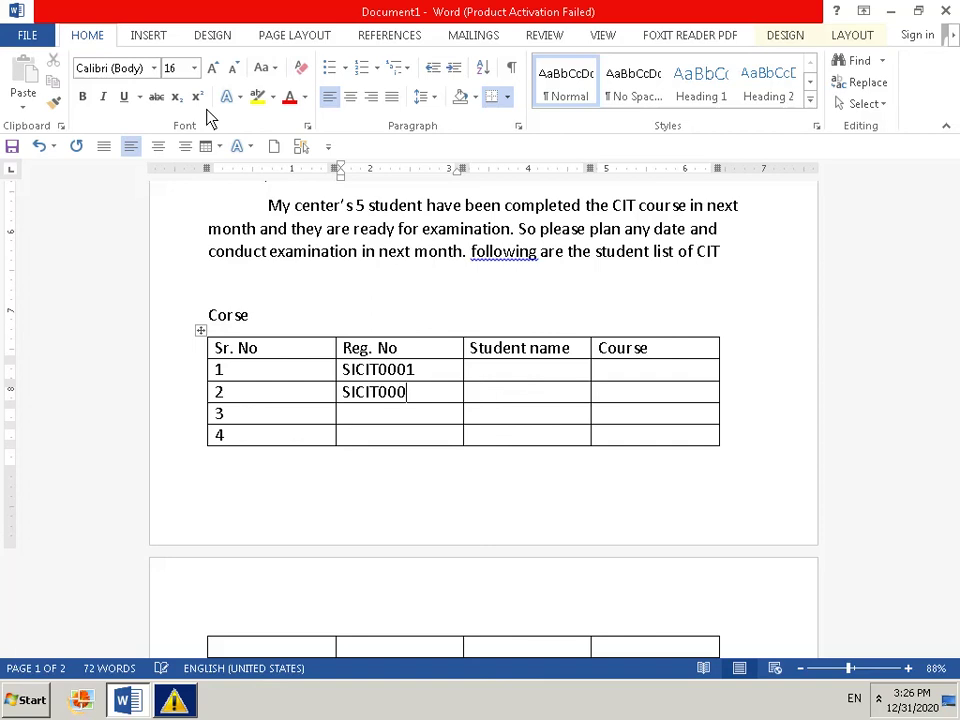
{"action": "type", "text": "2"}
{"action": "key", "text": "Down"}
{"action": "type", "text": "SICI"}
{"action": "type", "text": "T000"}
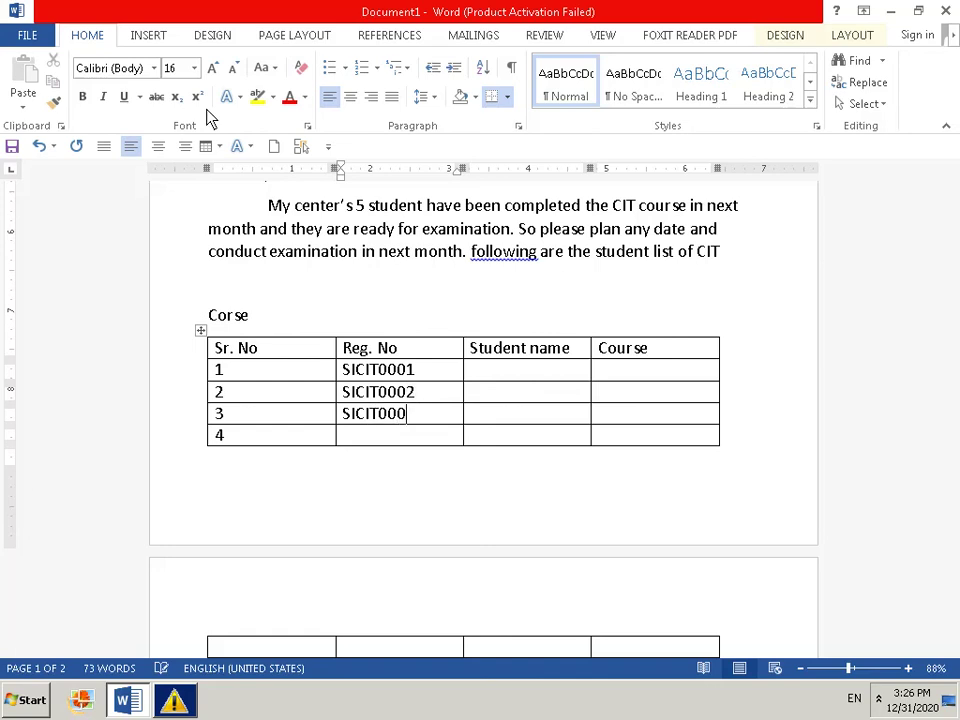
{"action": "type", "text": "3"}
{"action": "key", "text": "Down"}
{"action": "type", "text": "SI"}
{"action": "type", "text": "CIT0"}
{"action": "type", "text": "004"}
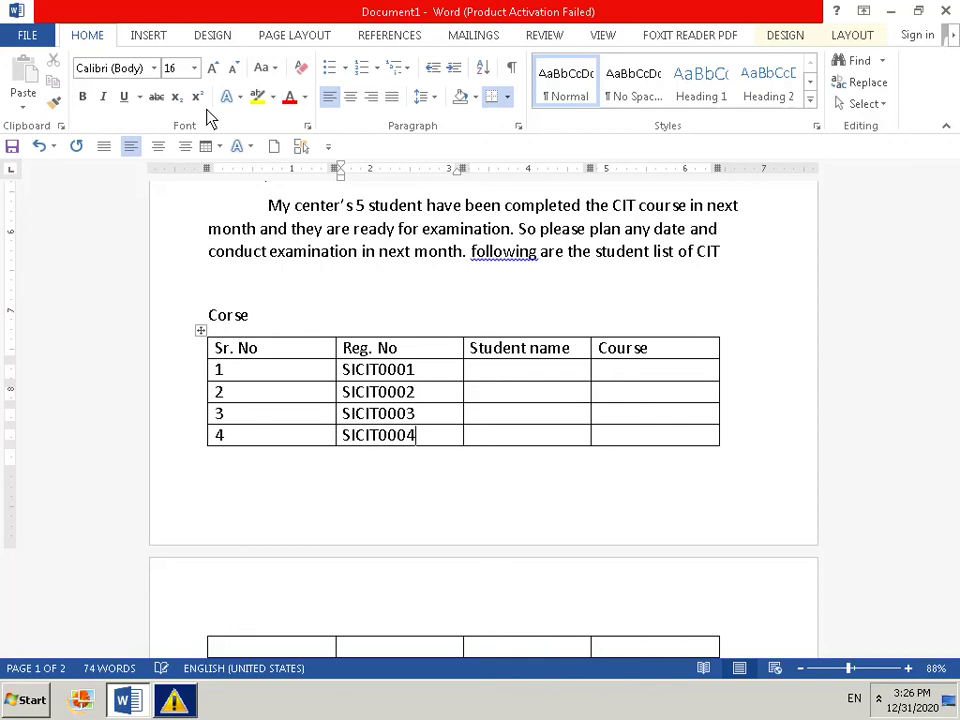
Enter the first and second students' full names in the Student name column
{"action": "left_click", "coordinate": [474, 371]}
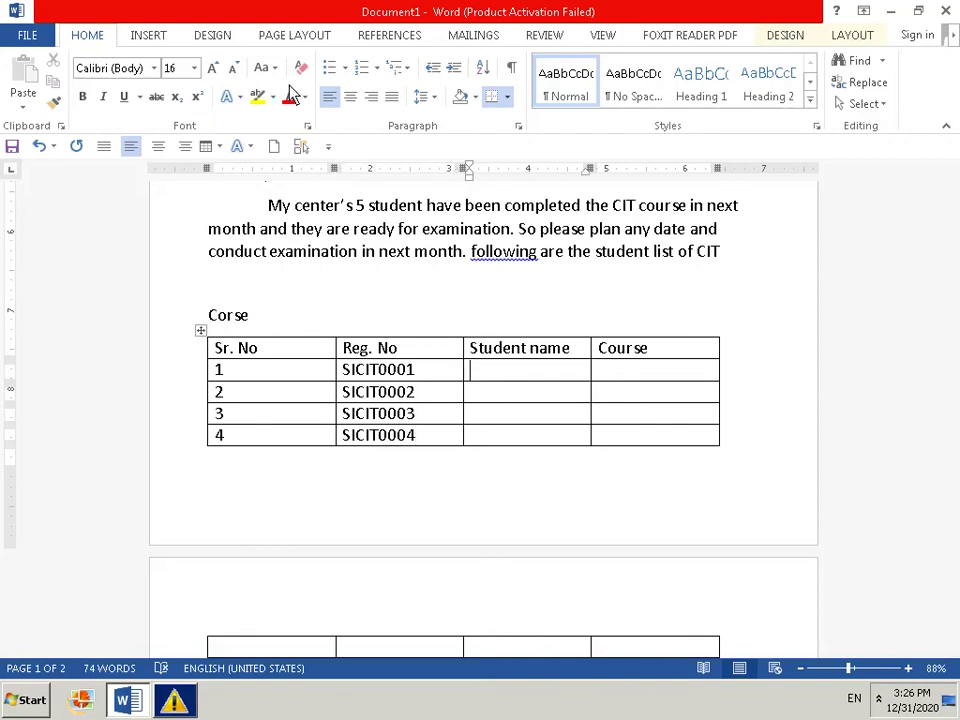
{"action": "type", "text": "RA"}
{"action": "key", "text": "BackSpace"}
{"action": "type", "text": "a"}
{"action": "key", "text": "BackSpace"}
{"action": "key", "text": "BackSpace"}
{"action": "type", "text": "rame"}
{"action": "type", "text": "sh"}
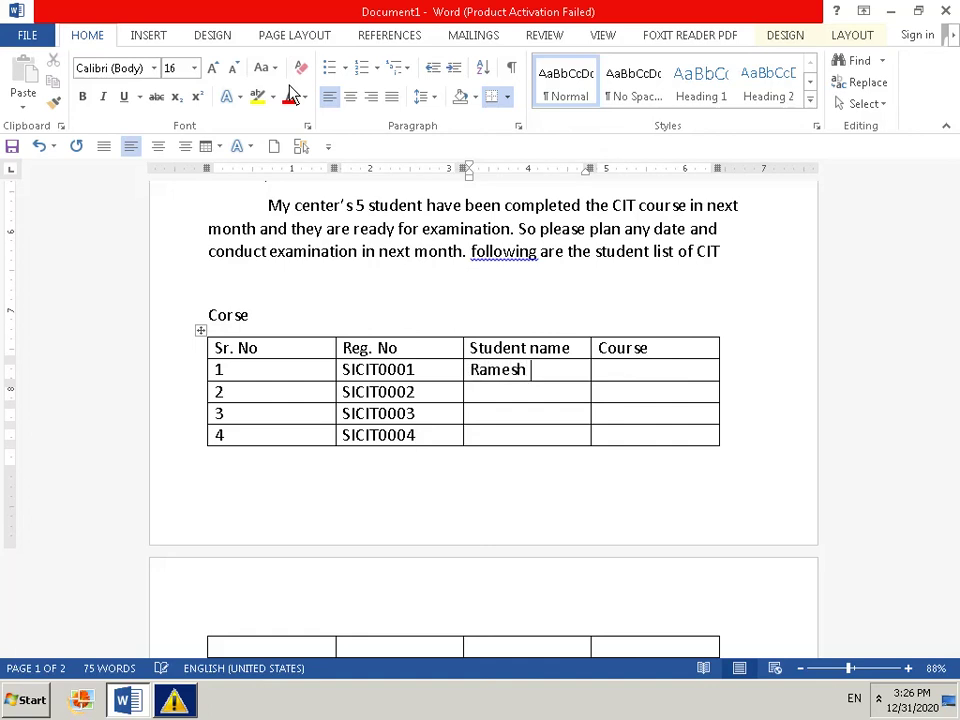
{"action": "type", "text": " sha"}
{"action": "type", "text": "rm"}
{"action": "type", "text": "a"}
{"action": "key", "text": "Down"}
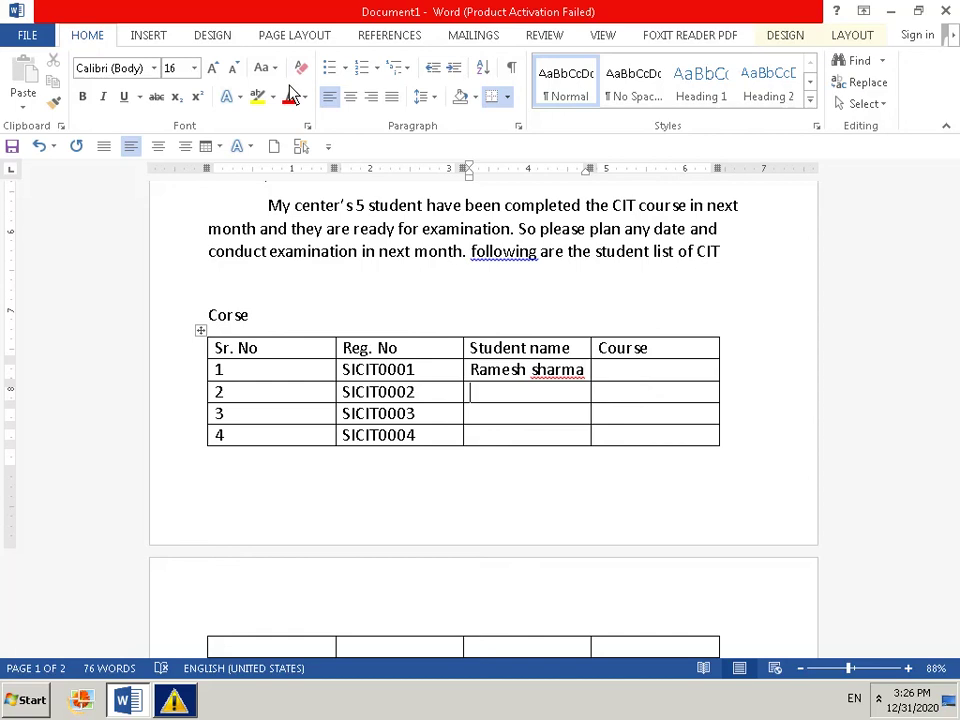
{"action": "type", "text": "ra"}
{"action": "key", "text": "BackSpace"}
{"action": "key", "text": "BackSpace"}
{"action": "type", "text": "R"}
{"action": "type", "text": "a"}
{"action": "type", "text": "ke"}
{"action": "type", "text": "sh "}
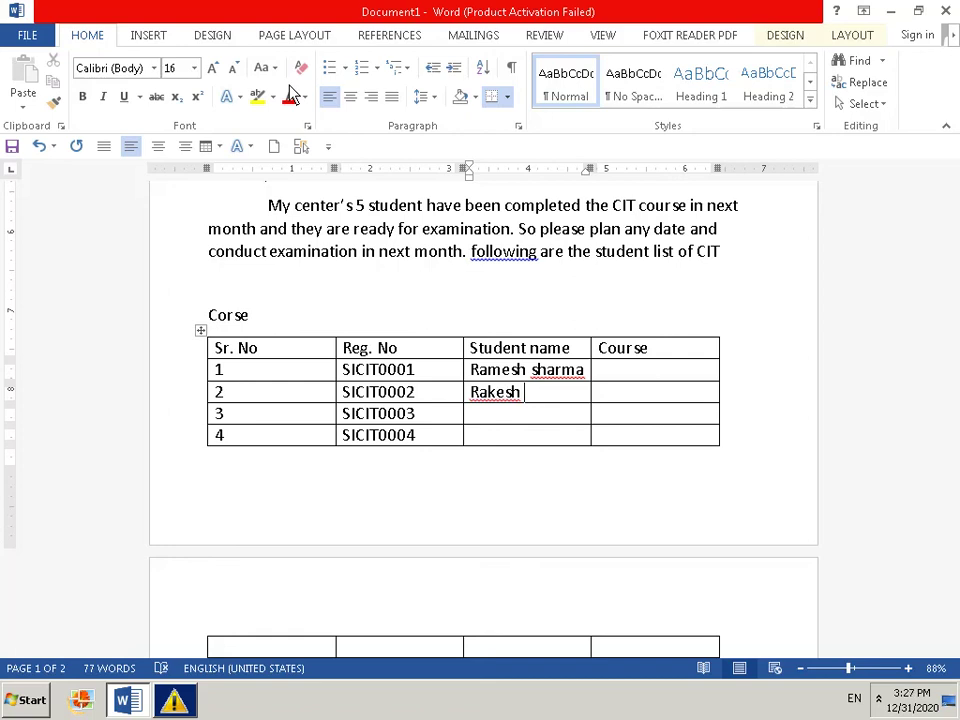
{"action": "type", "text": "B"}
{"action": "type", "text": "a"}
{"action": "key", "text": "BackSpace"}
{"action": "key", "text": "BackSpace"}
{"action": "key", "text": "BackSpace"}
{"action": "key", "text": "BackSpace"}
{"action": "key", "text": "BackSpace"}
{"action": "key", "text": "BackSpace"}
{"action": "key", "text": "BackSpace"}
{"action": "key", "text": "BackSpace"}
{"action": "key", "text": "BackSpace"}
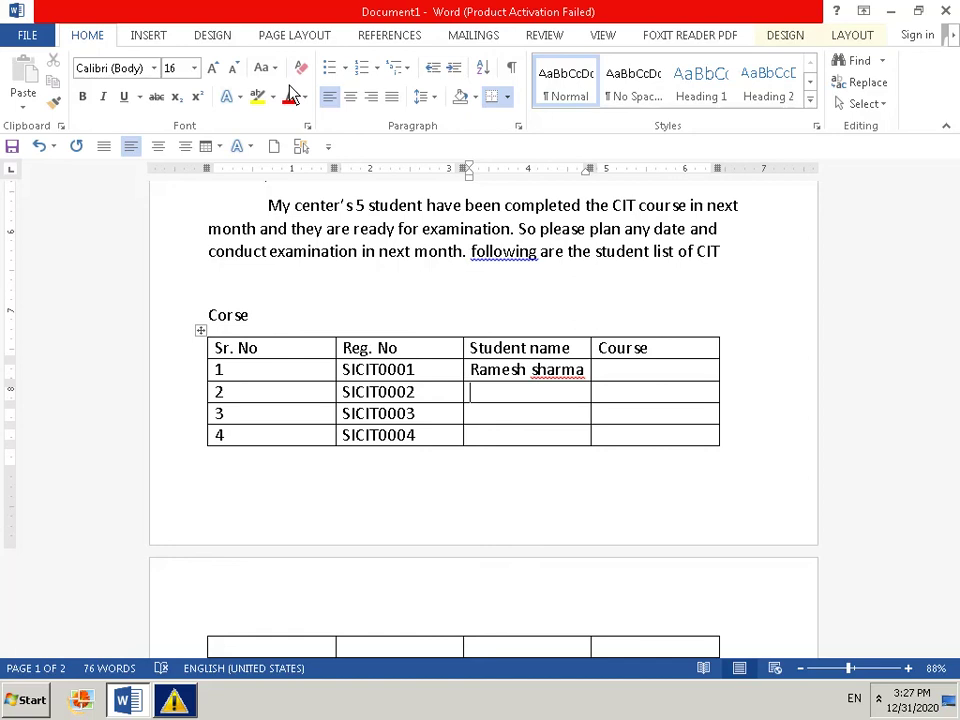
{"action": "type", "text": "ra"}
{"action": "type", "text": "k"}
{"action": "type", "text": "esh"}
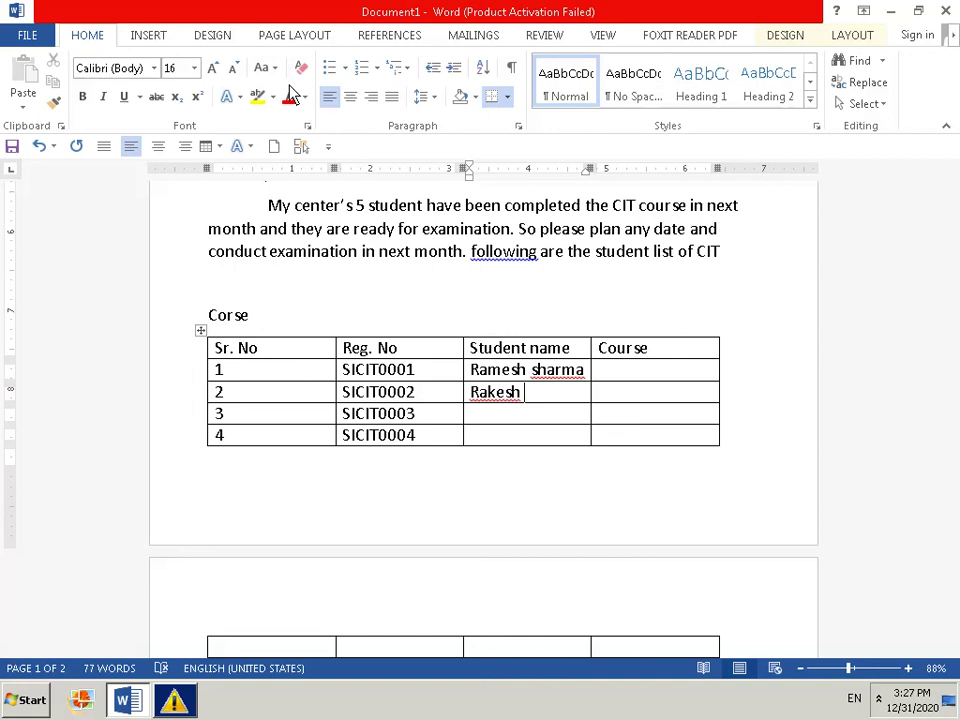
{"action": "type", "text": " b"}
{"action": "type", "text": "ak"}
{"action": "type", "text": "shi"}
Enter the third and fourth students' full names in the Student name column
{"action": "key", "text": "Down"}
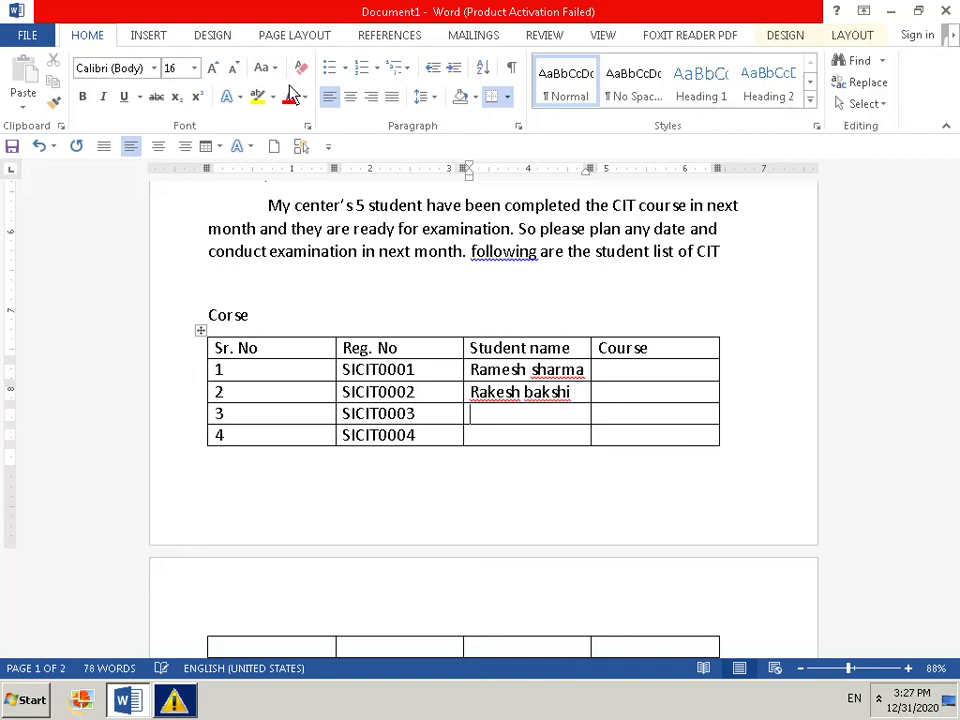
{"action": "type", "text": "a"}
{"action": "type", "text": "ka"}
{"action": "key", "text": "BackSpace"}
{"action": "type", "text": "sh"}
{"action": "type", "text": "ay"}
{"action": "type", "text": " bh"}
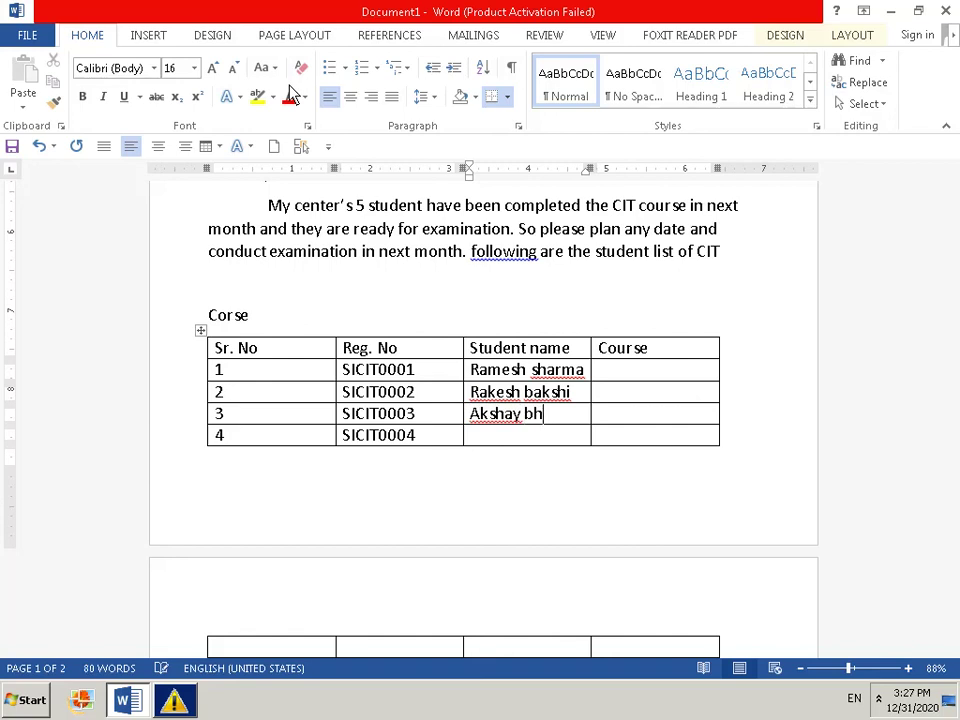
{"action": "type", "text": "ut"}
{"action": "type", "text": "ada"}
{"action": "key", "text": "Down"}
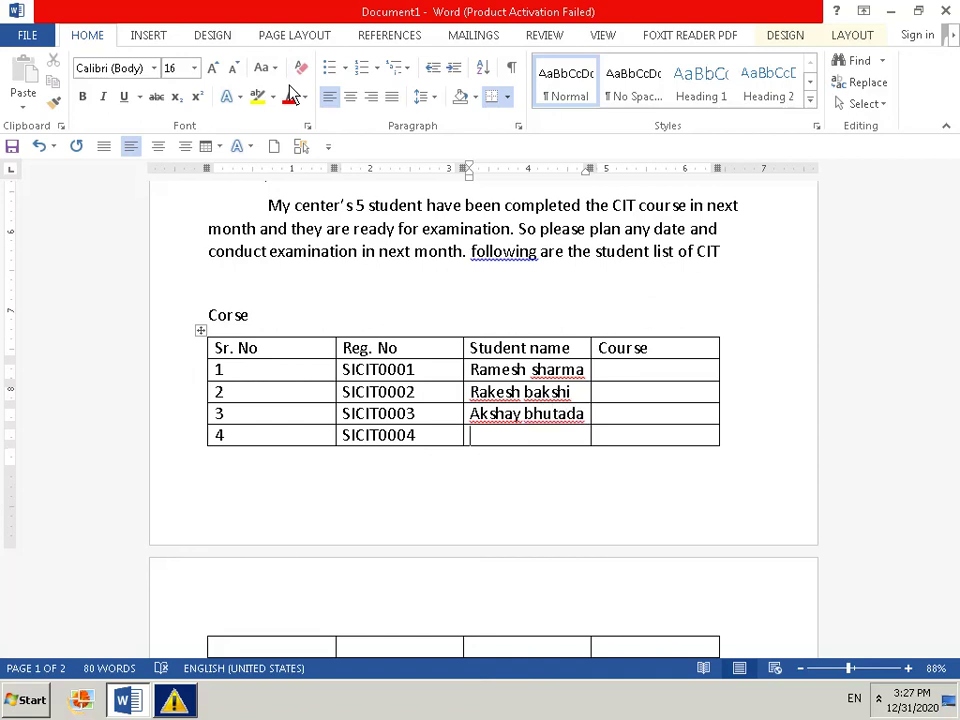
{"action": "type", "text": "a"}
{"action": "type", "text": "n"}
{"action": "key", "text": "BackSpace"}
{"action": "type", "text": "a"}
{"action": "type", "text": "n"}
{"action": "type", "text": "and"}
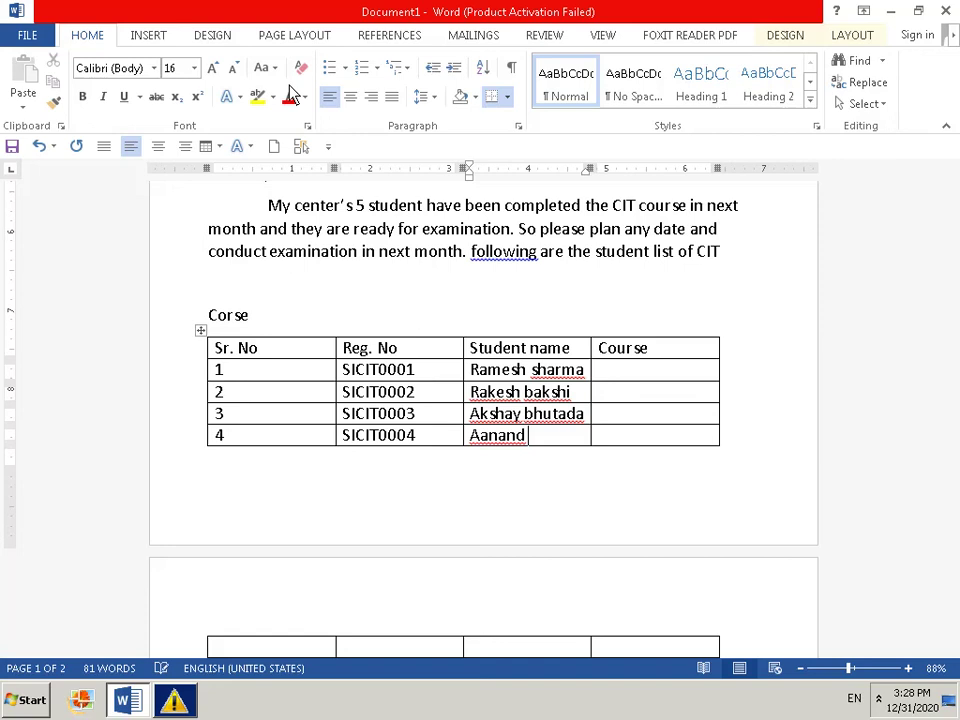
{"action": "type", "text": " shi"}
{"action": "type", "text": "ng"}
Run and close the spelling check, then remove the stray letter from the second name
{"action": "left_click", "coordinate": [611, 374]}
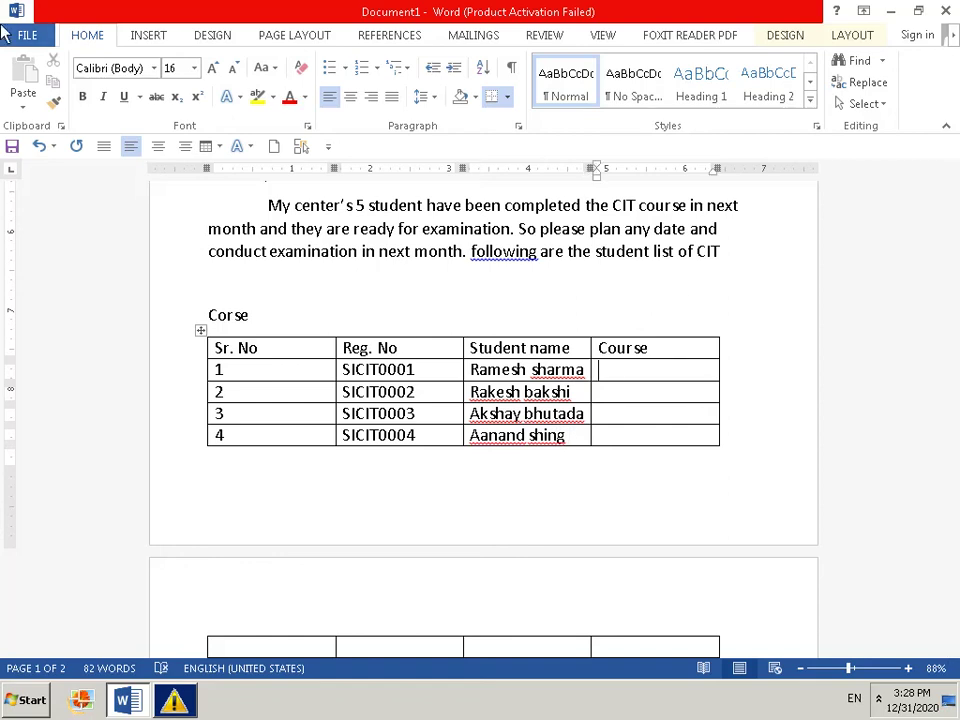
{"action": "key", "text": "F7"}
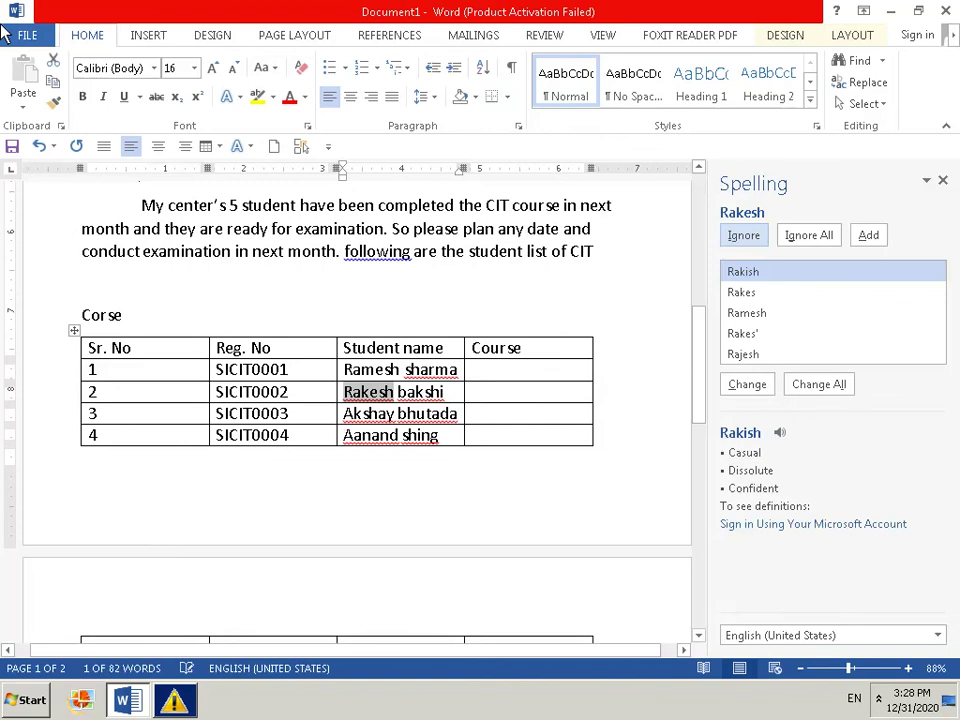
{"action": "left_click", "coordinate": [942, 181]}
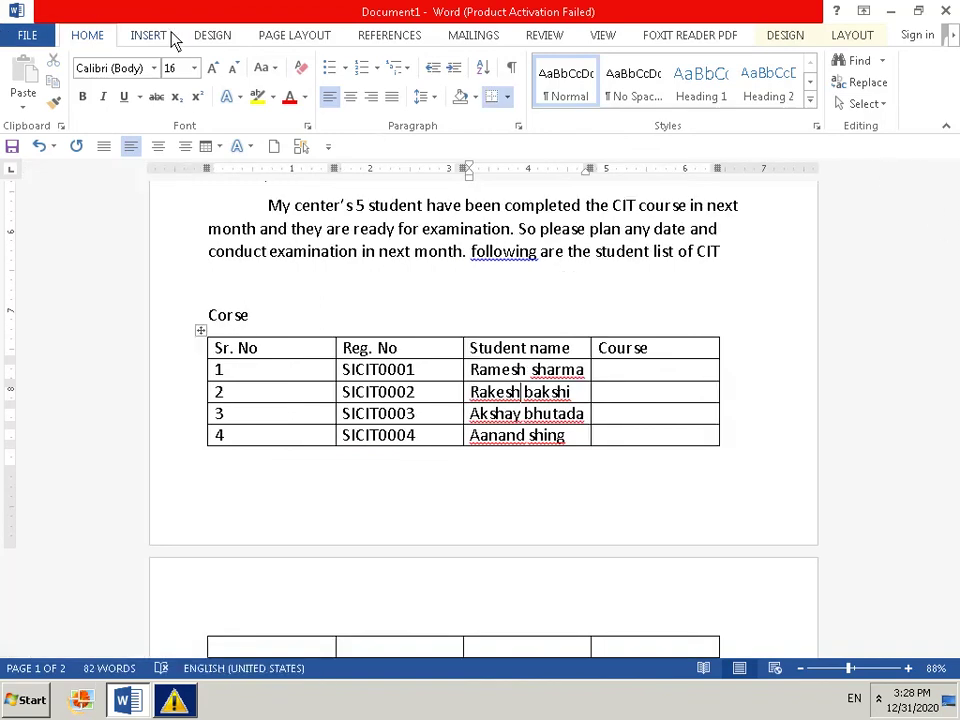
{"action": "type", "text": "C"}
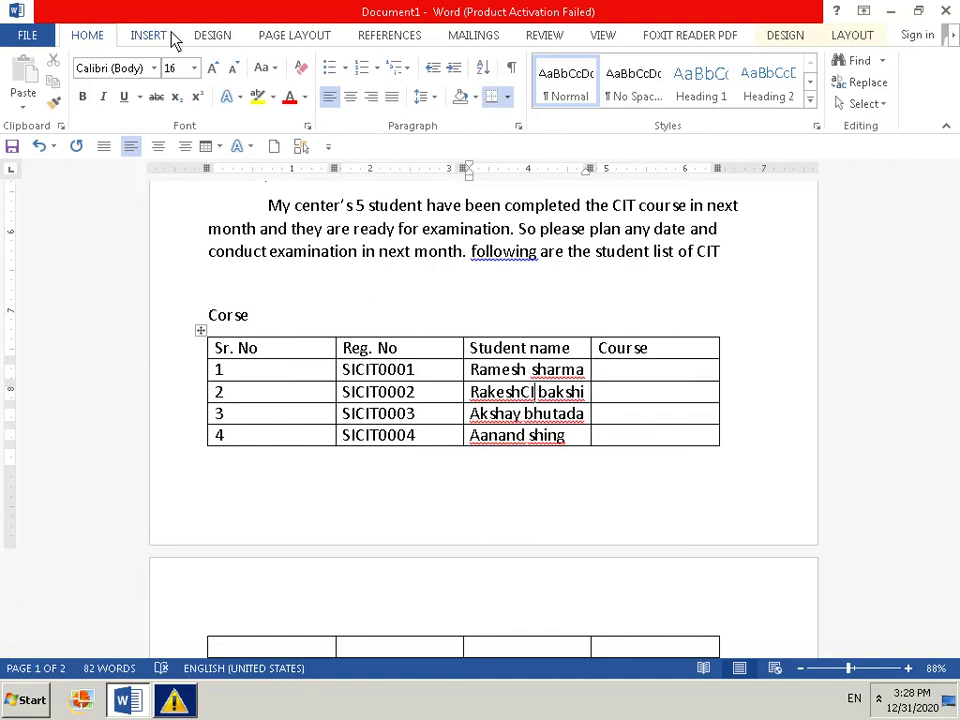
{"action": "key", "text": "BackSpace"}
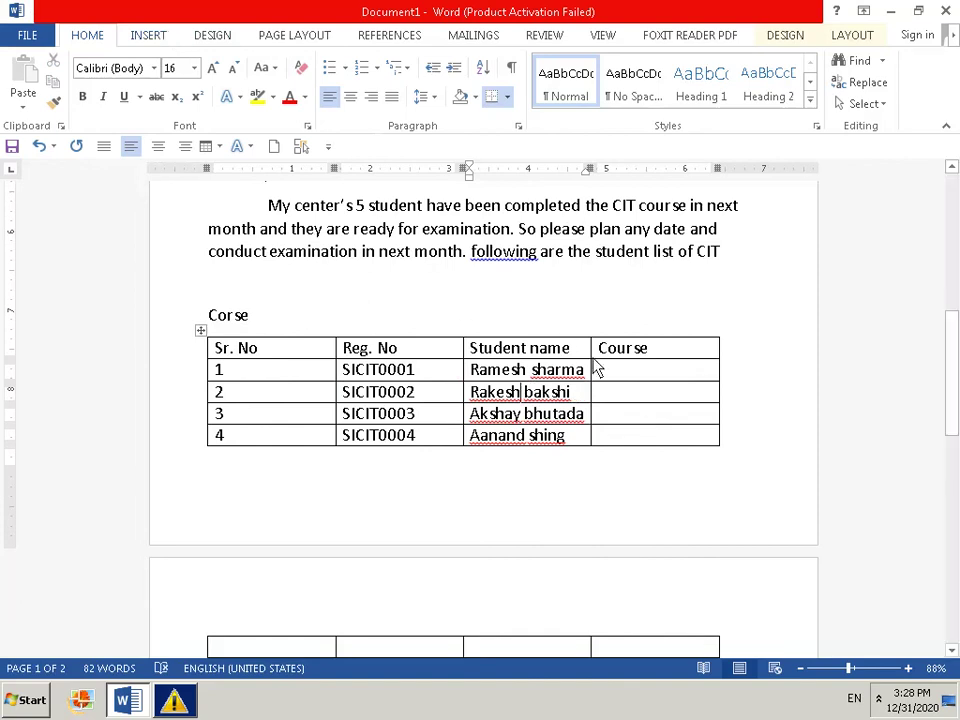
Type CIT in the Course cell of each of the four student rows
{"action": "left_click", "coordinate": [607, 378]}
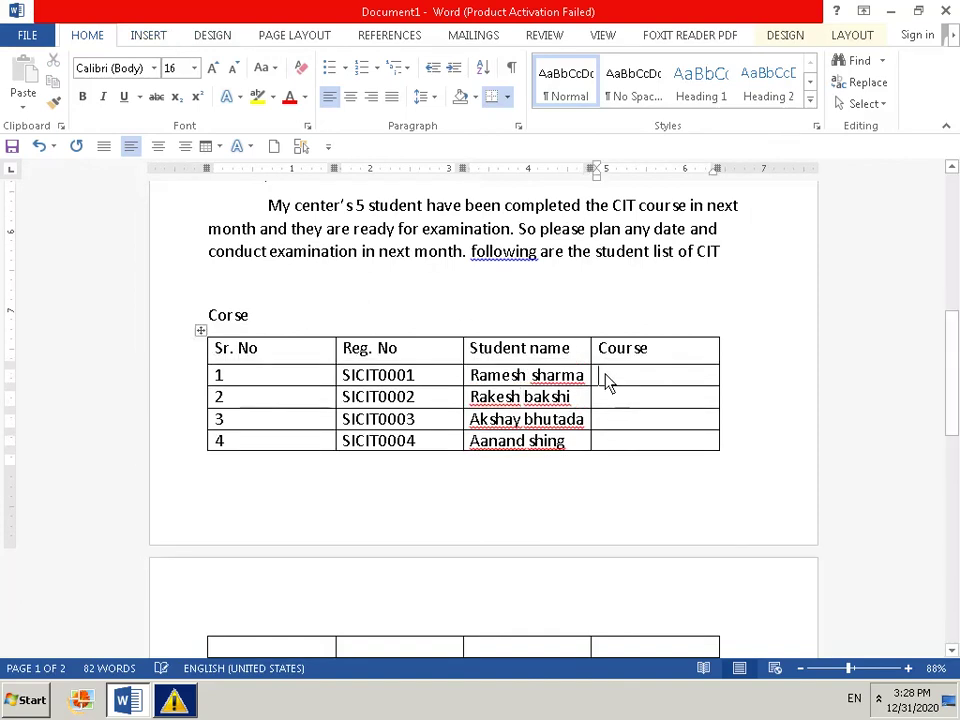
{"action": "type", "text": "CI"}
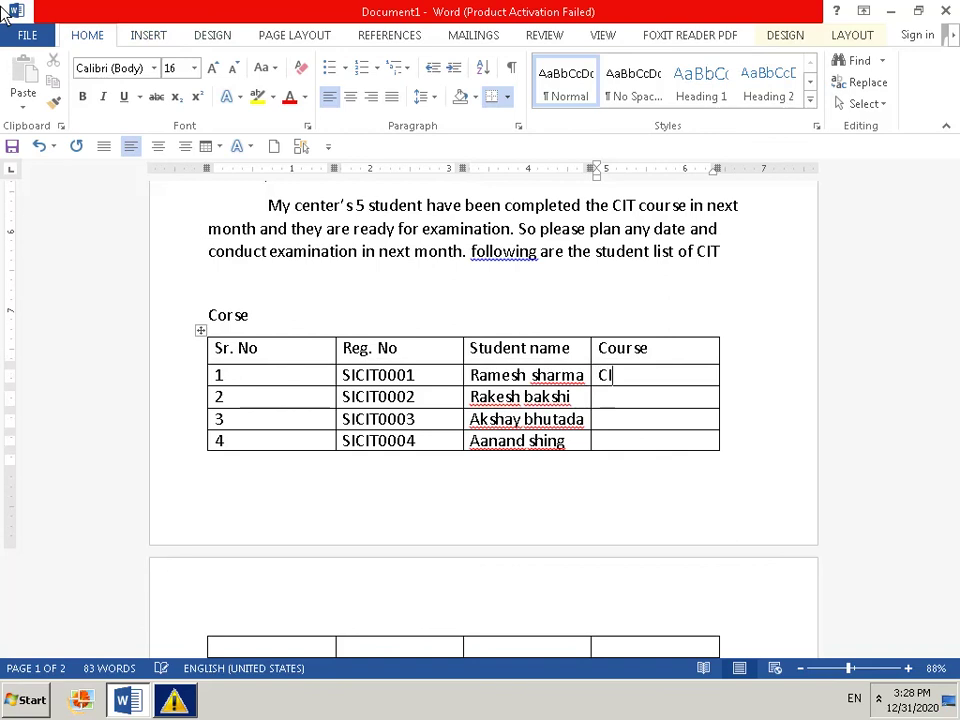
{"action": "type", "text": "T"}
{"action": "key", "text": "Left"}
{"action": "key", "text": "Down"}
{"action": "type", "text": "CIT"}
{"action": "key", "text": "Down"}
{"action": "type", "text": "C"}
{"action": "type", "text": "IT"}
{"action": "key", "text": "Down"}
{"action": "type", "text": "CIT"}
{"action": "key", "text": "Down"}
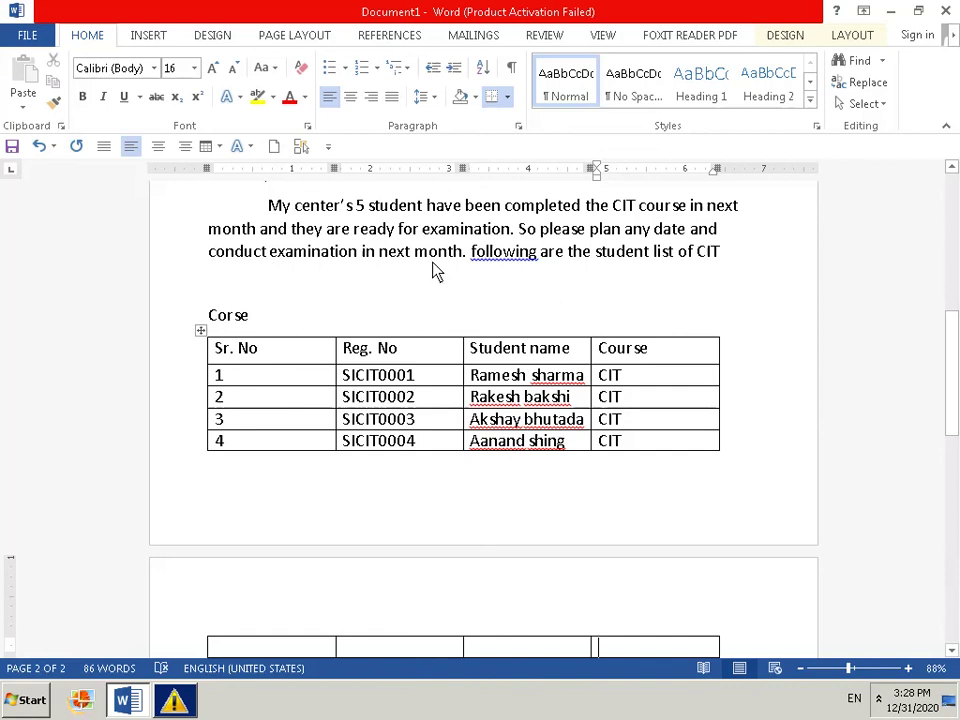
Change the font size of the whole document
{"action": "key", "text": "ctrl+a"}
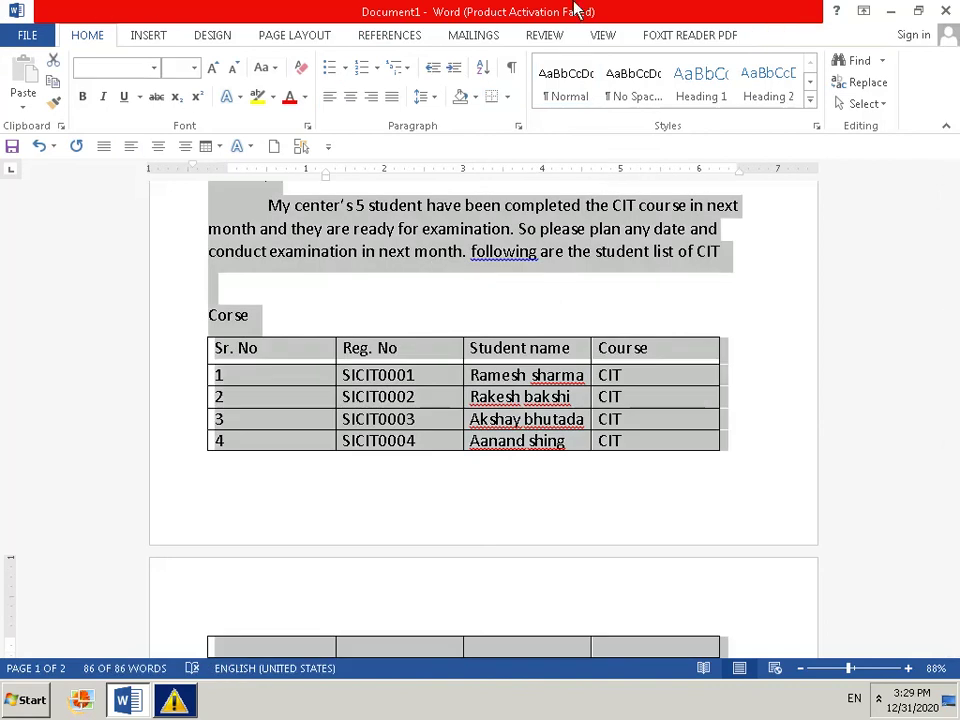
{"action": "left_click", "coordinate": [195, 69]}
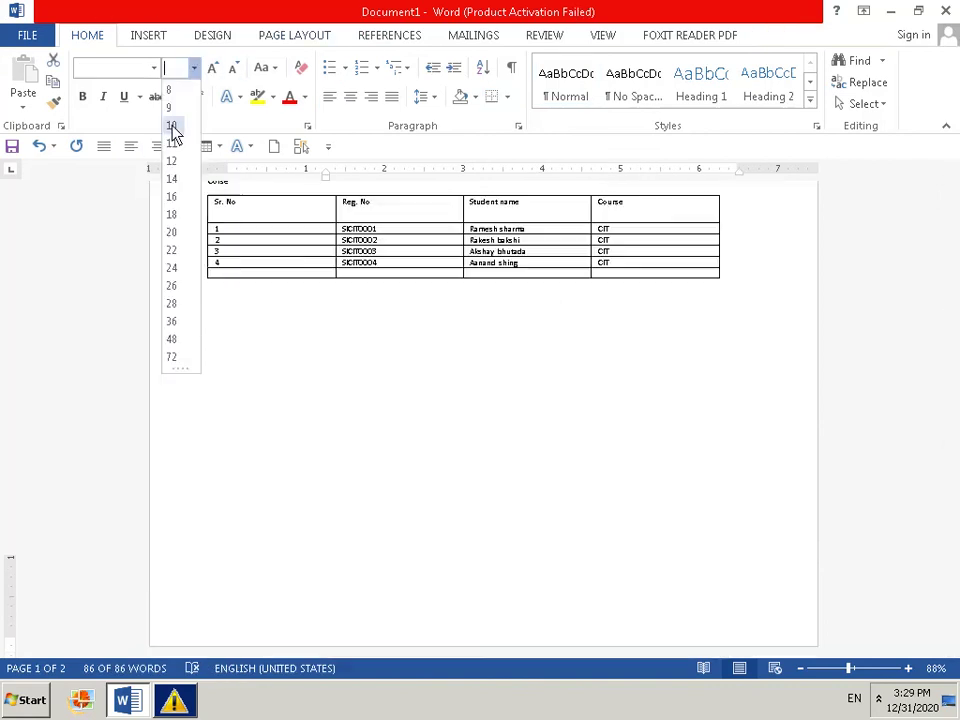
{"action": "left_click", "coordinate": [172, 199]}
Enter serial number 5 and registration number SICIT0005 in the last table row
{"action": "left_click", "coordinate": [605, 447]}
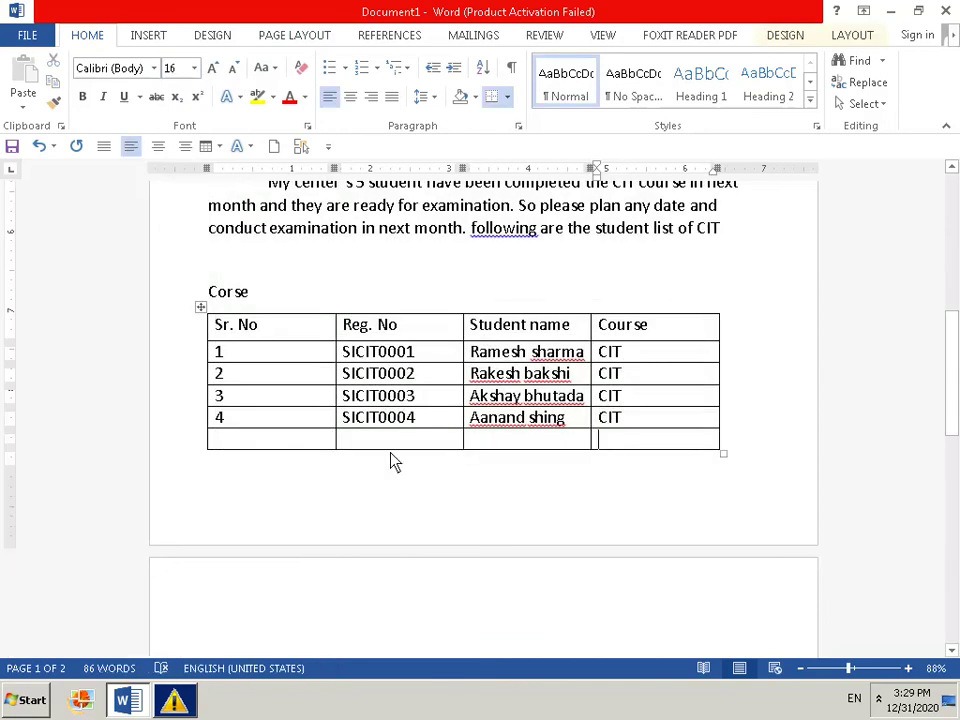
{"action": "left_click", "coordinate": [308, 448]}
{"action": "type", "text": "5"}
{"action": "key", "text": "Tab"}
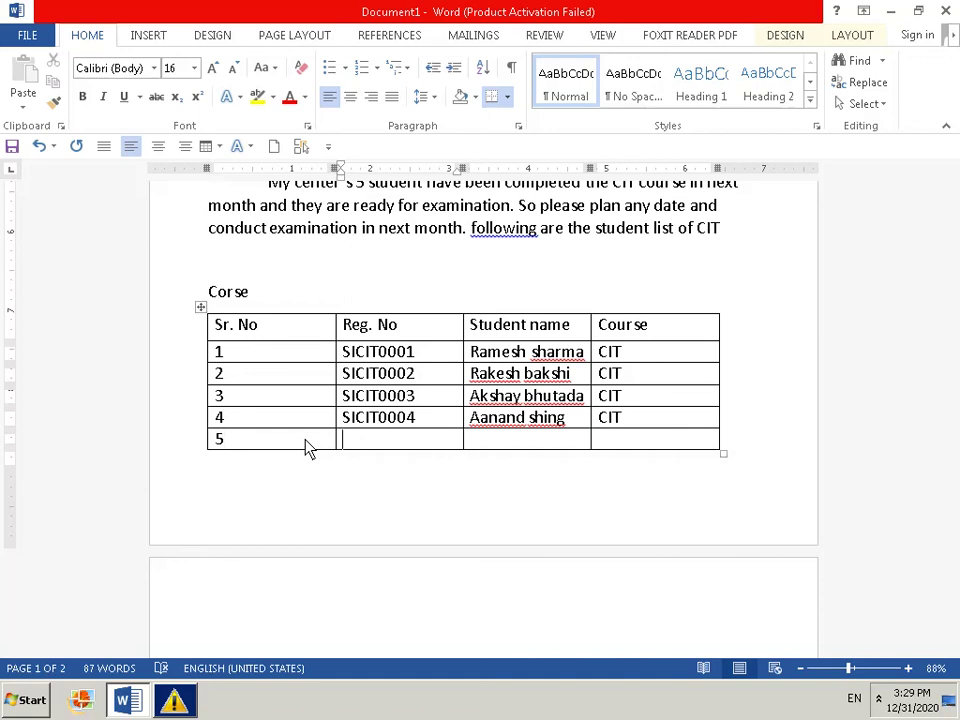
{"action": "type", "text": "S"}
{"action": "type", "text": "I"}
{"action": "type", "text": "CIT"}
{"action": "type", "text": "000"}
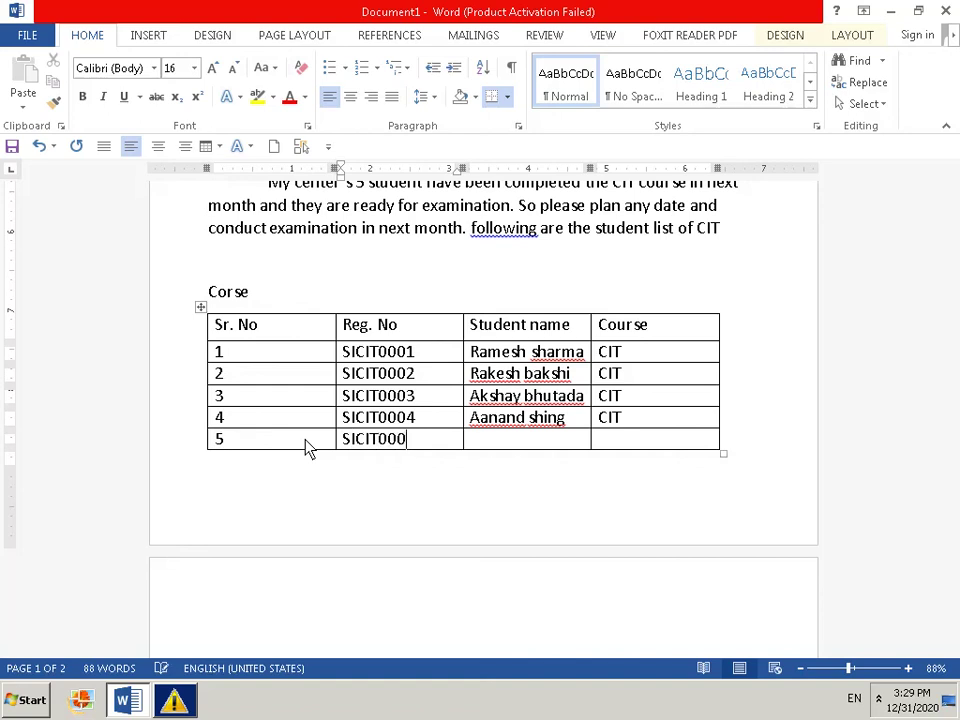
{"action": "type", "text": "5"}
{"action": "key", "text": "ctrl+End"}
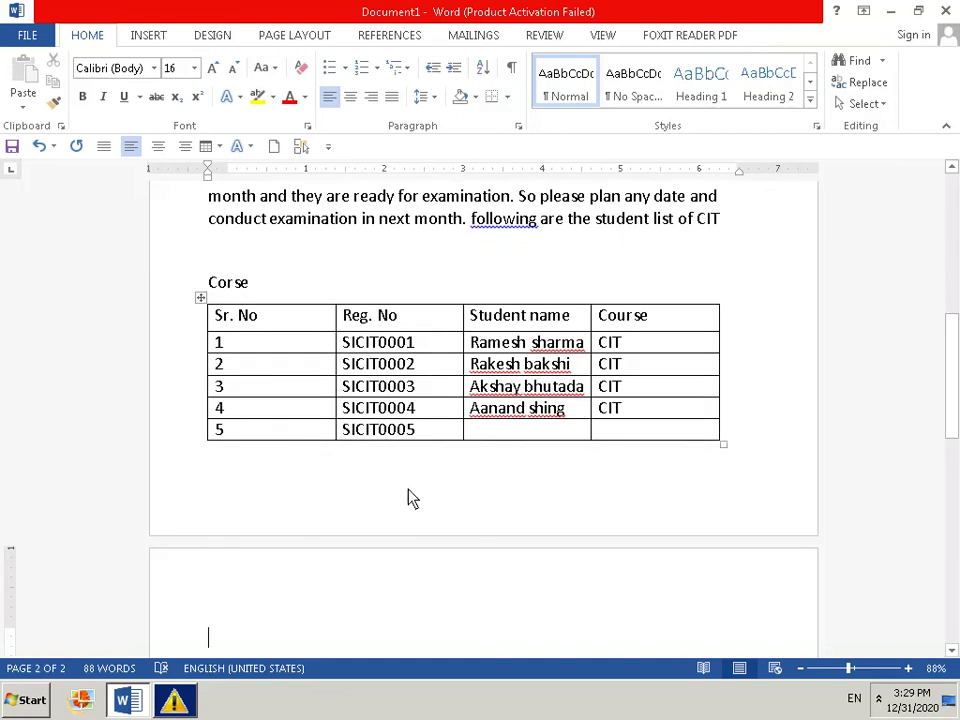
Replace the fourth student's name with a corrected full name
{"action": "left_click", "coordinate": [480, 440]}
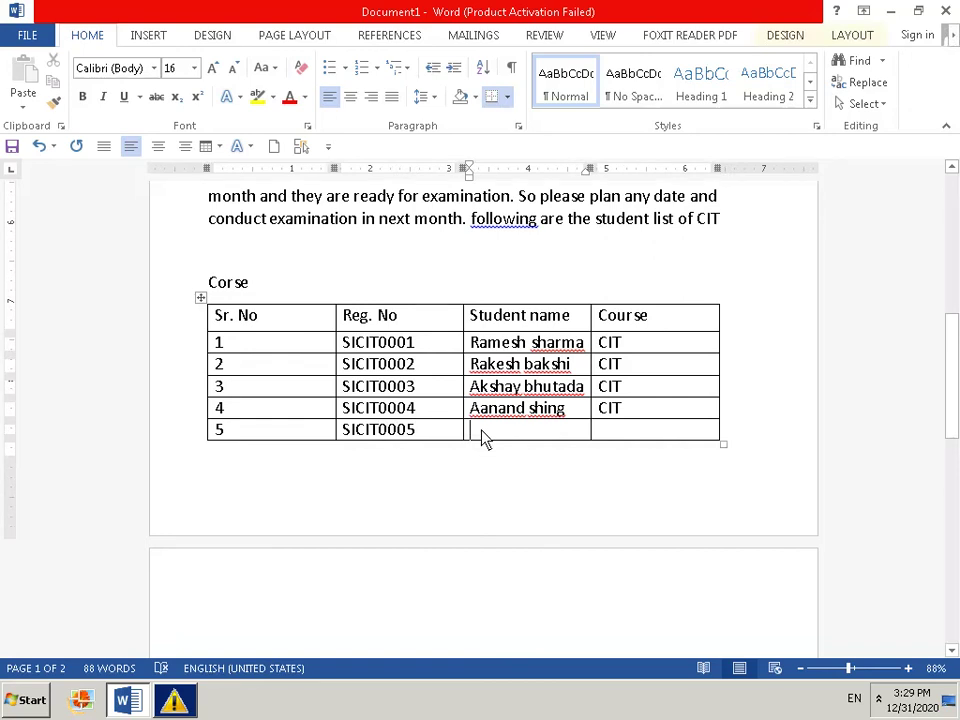
{"action": "left_click", "coordinate": [575, 410]}
{"action": "key", "text": "BackSpace"}
{"action": "key", "text": "BackSpace"}
{"action": "key", "text": "BackSpace"}
{"action": "key", "text": "BackSpace"}
{"action": "key", "text": "BackSpace"}
{"action": "key", "text": "BackSpace"}
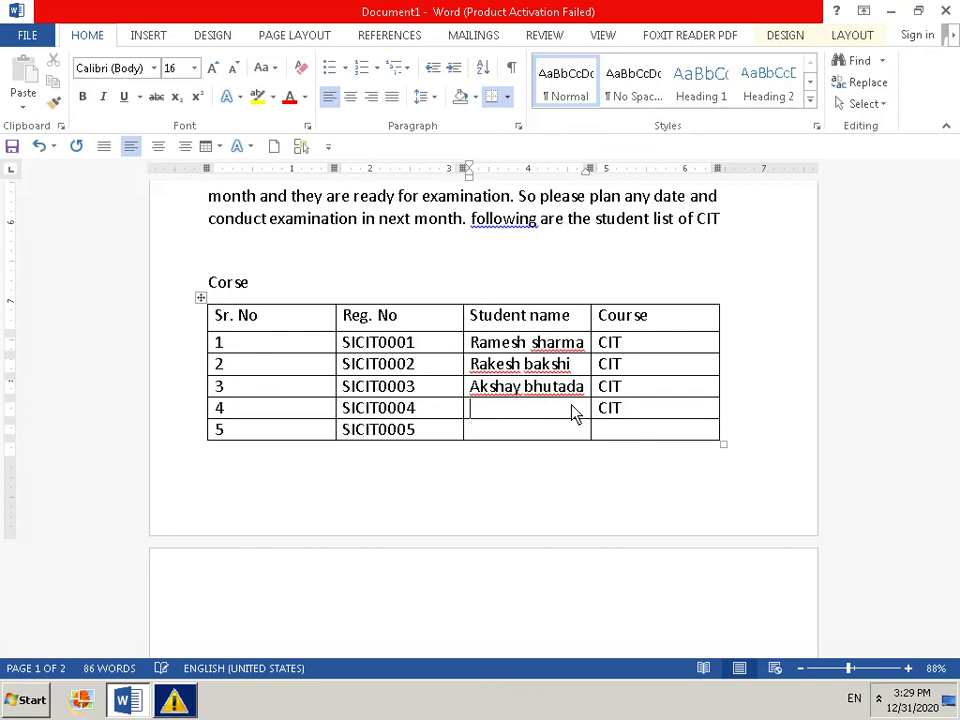
{"action": "type", "text": "AMO"}
{"action": "key", "text": "BackSpace"}
{"action": "key", "text": "BackSpace"}
{"action": "key", "text": "BackSpace"}
{"action": "type", "text": "a"}
{"action": "type", "text": "mol"}
{"action": "type", "text": " pa"}
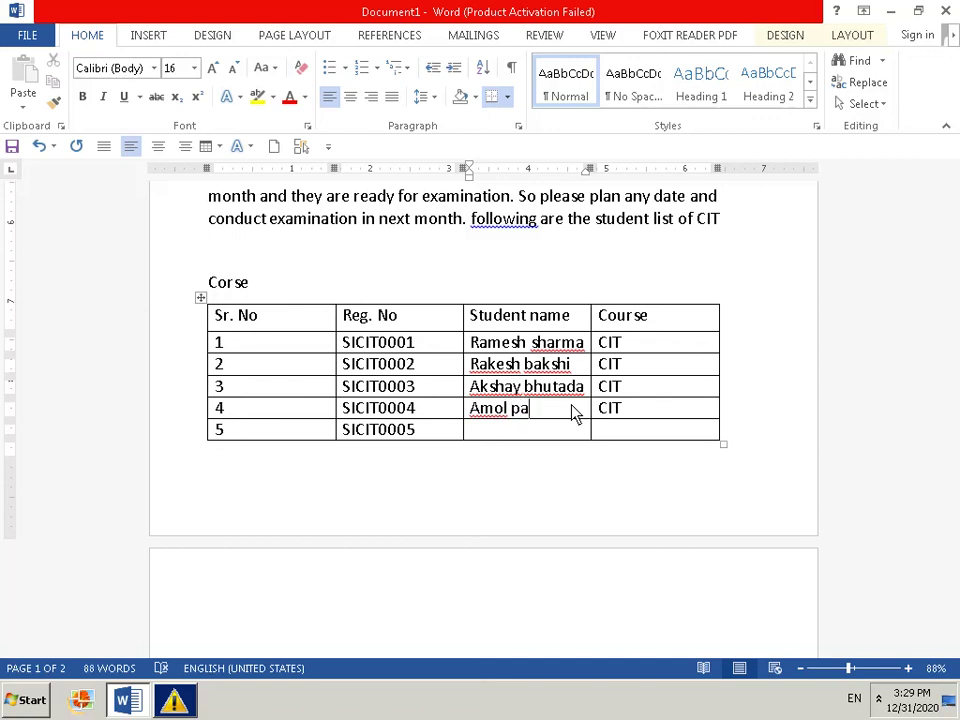
{"action": "type", "text": "r"}
{"action": "type", "text": "an"}
{"action": "type", "text": "j"}
{"action": "type", "text": "pay"}
Fill row 5 with the fifth student's name and course CIT
{"action": "left_click", "coordinate": [513, 435]}
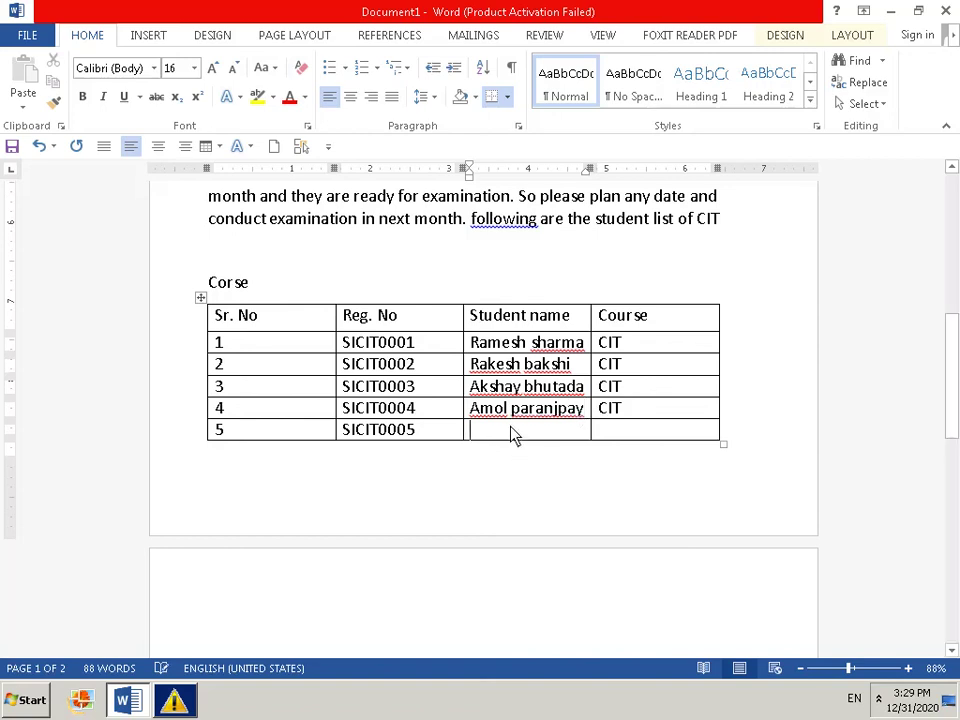
{"action": "type", "text": "a"}
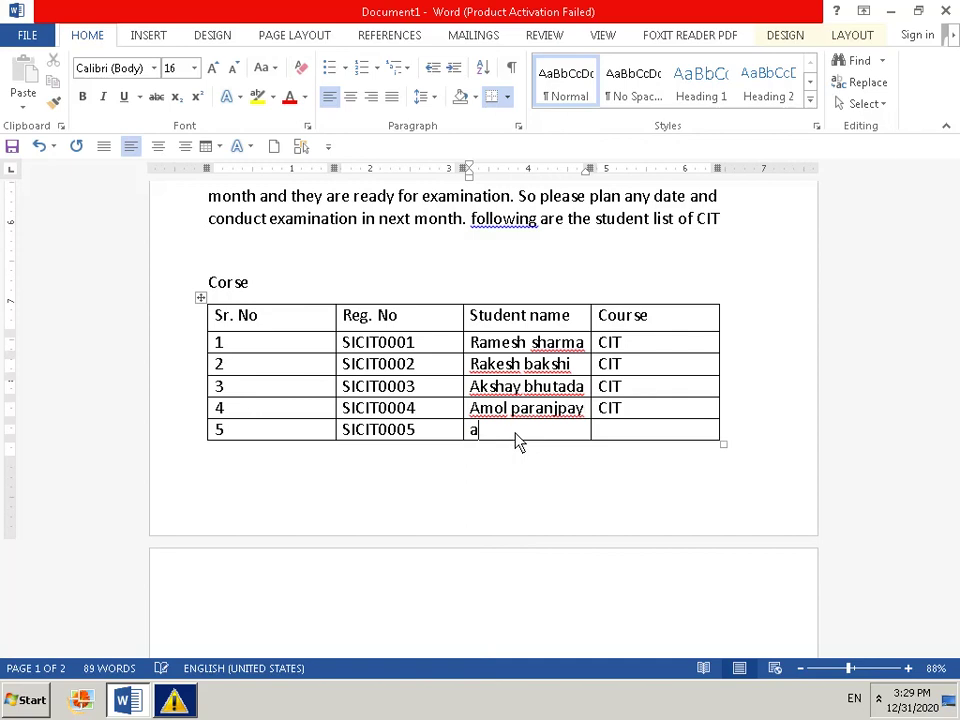
{"action": "type", "text": "anan"}
{"action": "type", "text": "d"}
{"action": "type", "text": " shing"}
{"action": "left_click", "coordinate": [613, 440]}
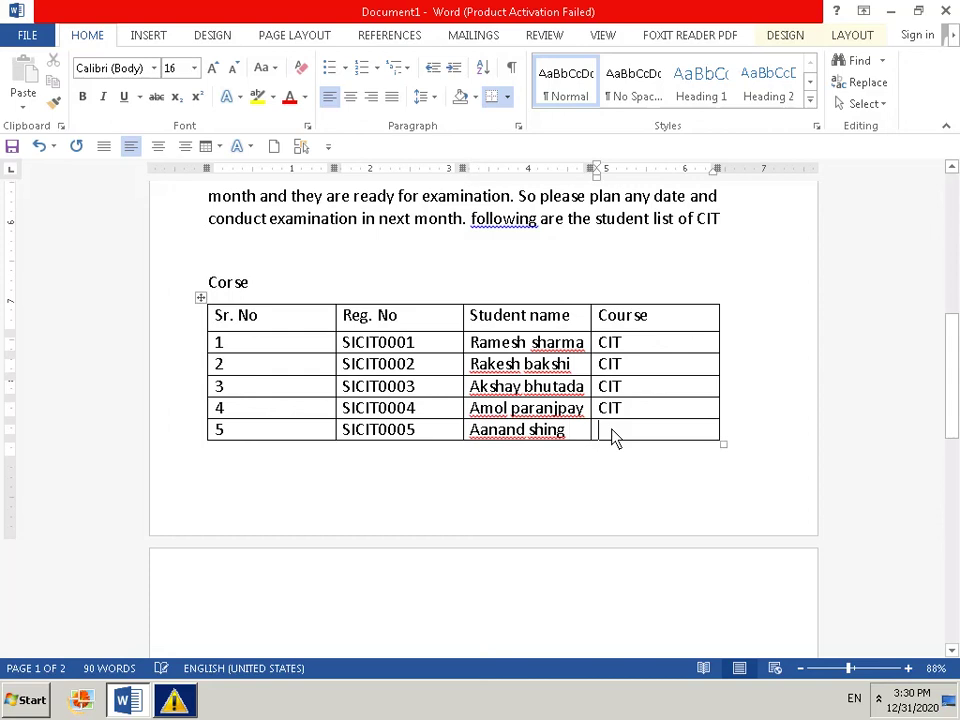
{"action": "type", "text": "ci"}
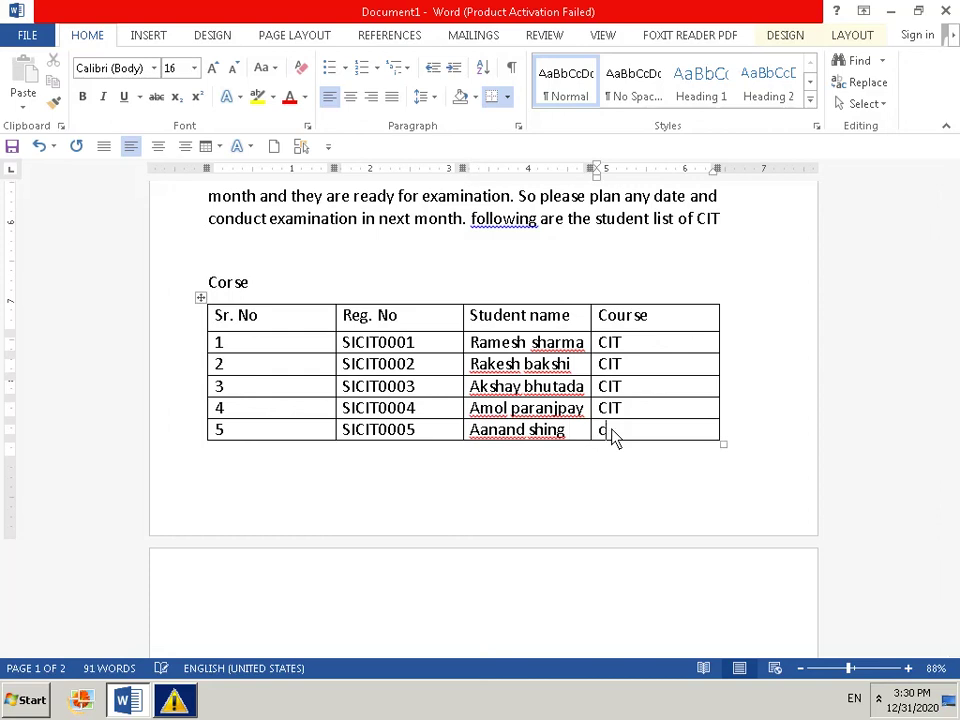
{"action": "key", "text": "BackSpace"}
{"action": "key", "text": "BackSpace"}
{"action": "type", "text": "CIT"}
{"action": "scroll", "coordinate": [422, 461], "scroll_direction": "down", "scroll_amount": 1}
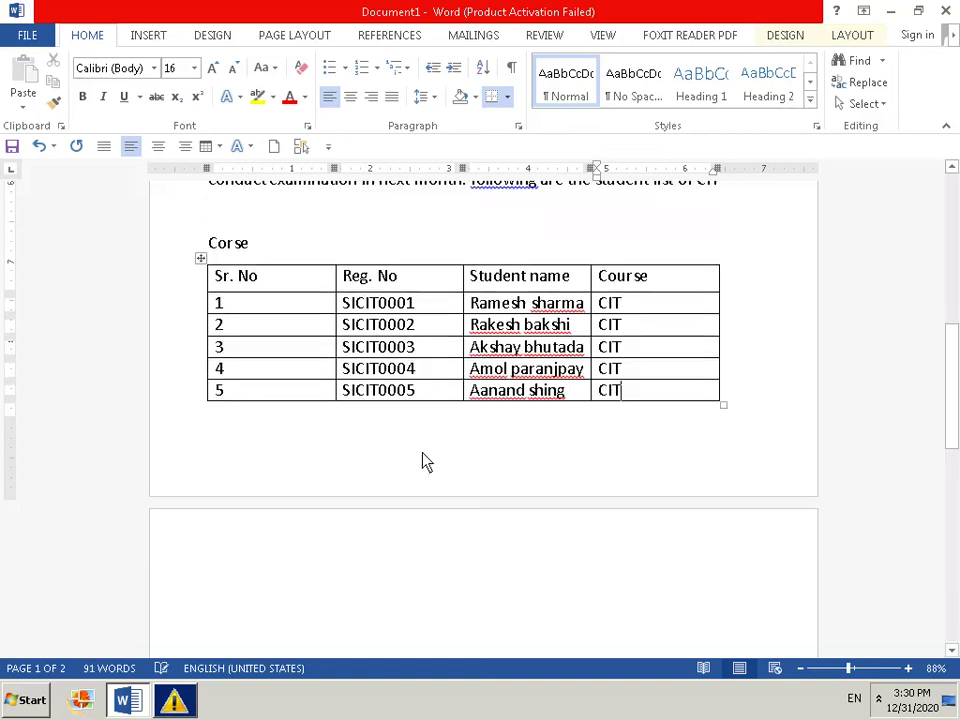
{"action": "scroll", "coordinate": [422, 461], "scroll_direction": "down", "scroll_amount": 1}
{"action": "scroll", "coordinate": [422, 461], "scroll_direction": "down", "scroll_amount": 1}
{"action": "scroll", "coordinate": [422, 461], "scroll_direction": "up", "scroll_amount": 4}
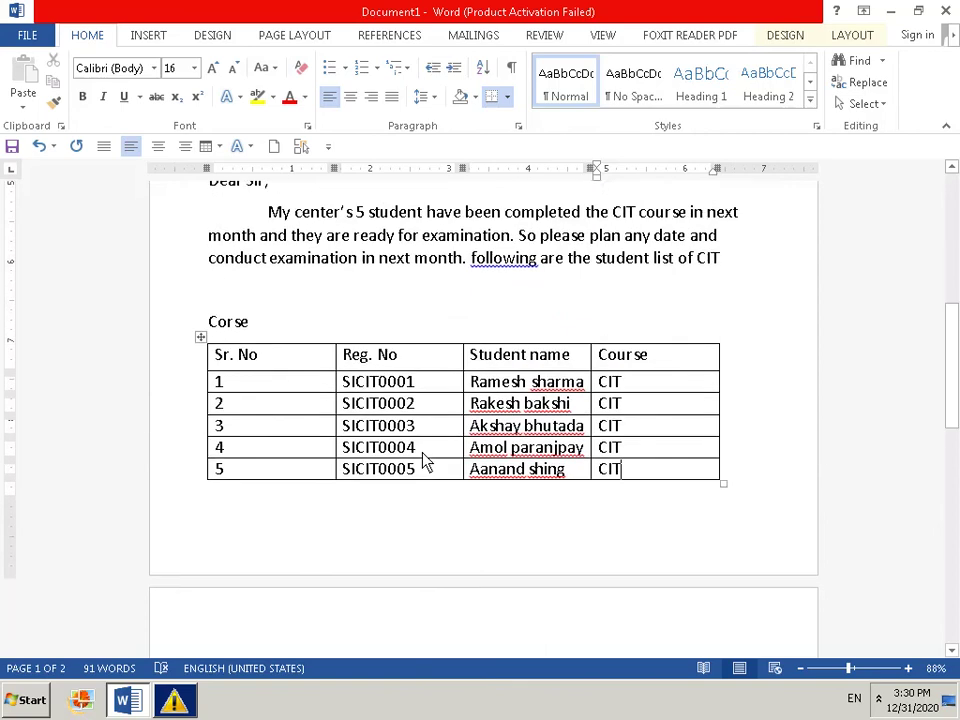
{"action": "scroll", "coordinate": [422, 461], "scroll_direction": "up", "scroll_amount": 3}
{"action": "scroll", "coordinate": [422, 461], "scroll_direction": "up", "scroll_amount": 3}
{"action": "scroll", "coordinate": [422, 461], "scroll_direction": "down", "scroll_amount": 5}
{"action": "scroll", "coordinate": [422, 461], "scroll_direction": "up", "scroll_amount": 5}
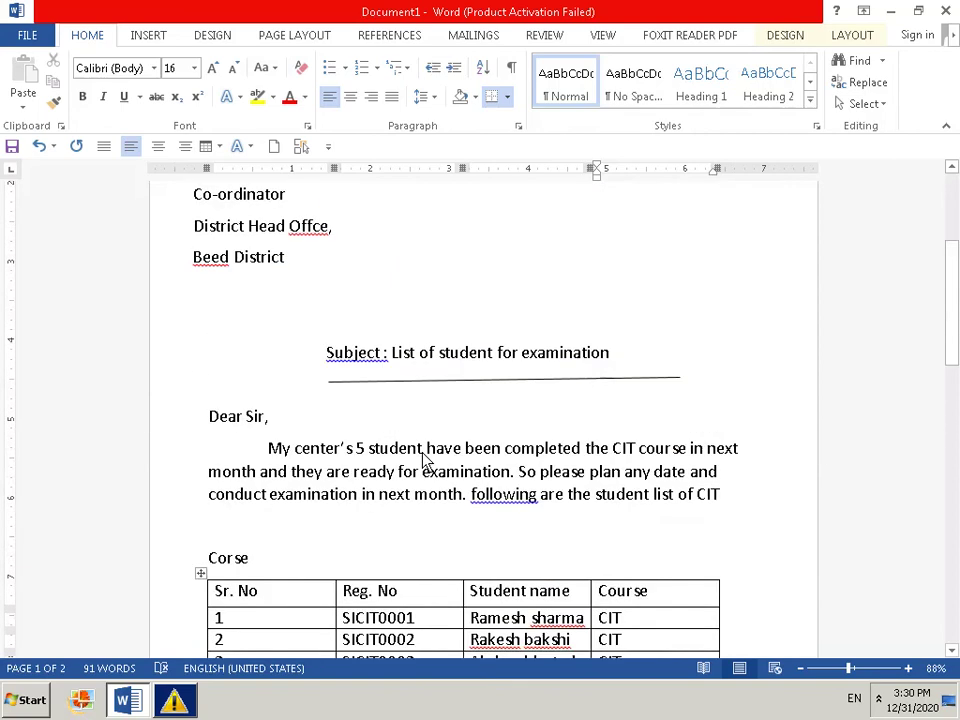
{"action": "scroll", "coordinate": [422, 455], "scroll_direction": "up", "scroll_amount": 2}
{"action": "scroll", "coordinate": [422, 455], "scroll_direction": "up", "scroll_amount": 2}
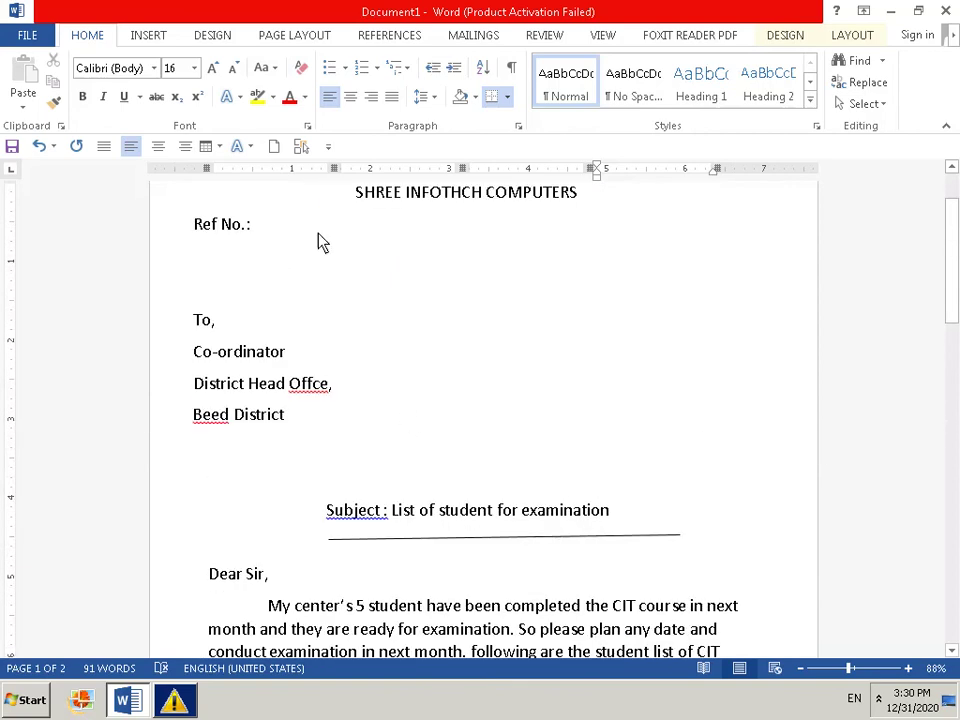
{"action": "scroll", "coordinate": [223, 210], "scroll_direction": "up", "scroll_amount": 1}
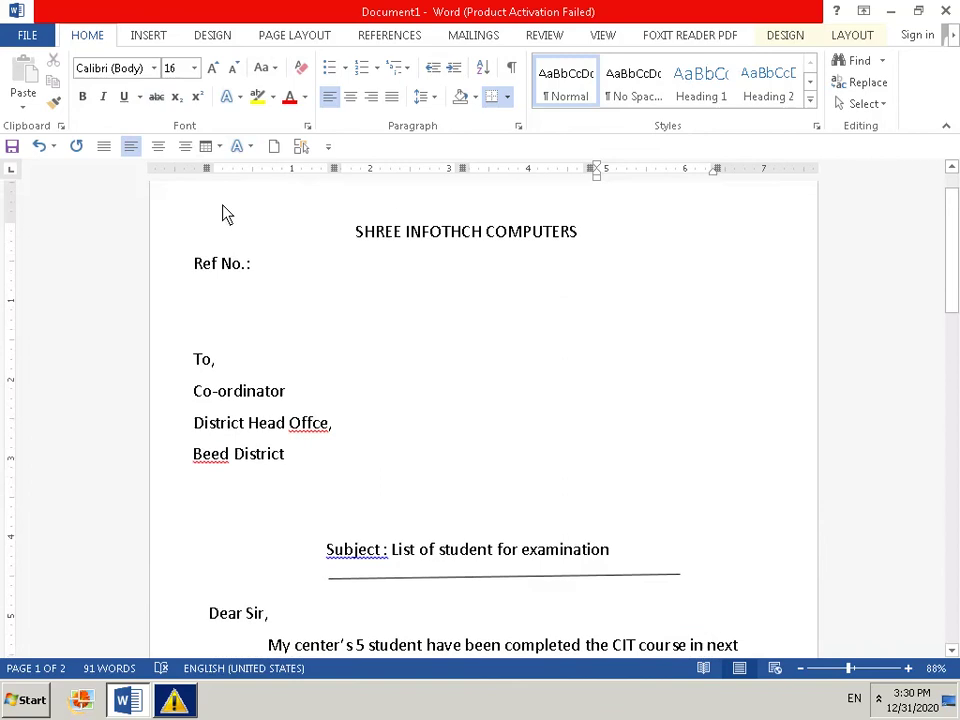
{"action": "scroll", "coordinate": [223, 210], "scroll_direction": "up", "scroll_amount": 1}
{"action": "mouse_move", "coordinate": [242, 274]}
{"action": "left_mouse_down"}
{"action": "mouse_move", "coordinate": [472, 518]}
{"action": "mouse_move", "coordinate": [567, 640]}
{"action": "left_mouse_up"}
Select the letter from the heading through the student table and set it to 14 pt
{"action": "left_click", "coordinate": [507, 566]}
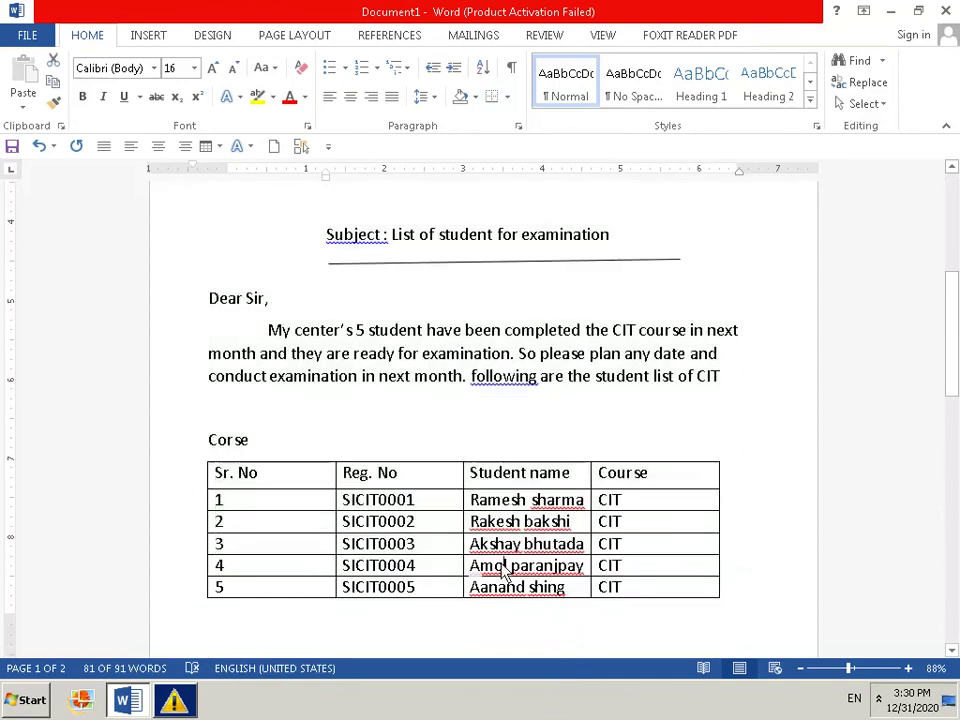
{"action": "scroll", "coordinate": [372, 383], "scroll_direction": "up", "scroll_amount": 5}
{"action": "scroll", "coordinate": [372, 383], "scroll_direction": "up", "scroll_amount": 3}
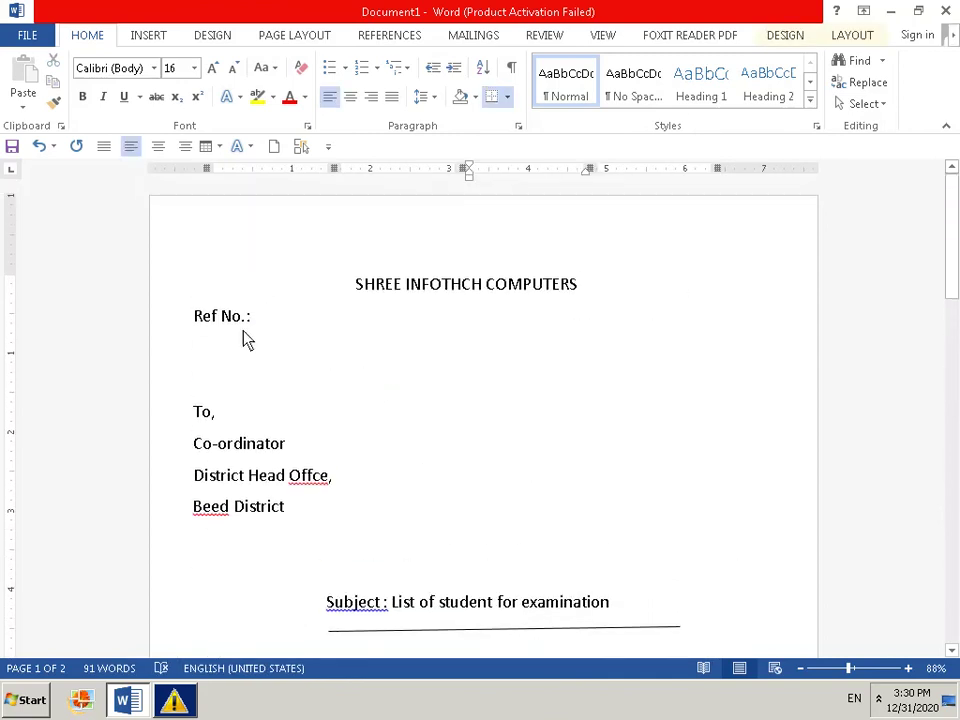
{"action": "mouse_move", "coordinate": [242, 338]}
{"action": "left_mouse_down"}
{"action": "mouse_move", "coordinate": [446, 502]}
{"action": "mouse_move", "coordinate": [510, 632]}
{"action": "left_mouse_up"}
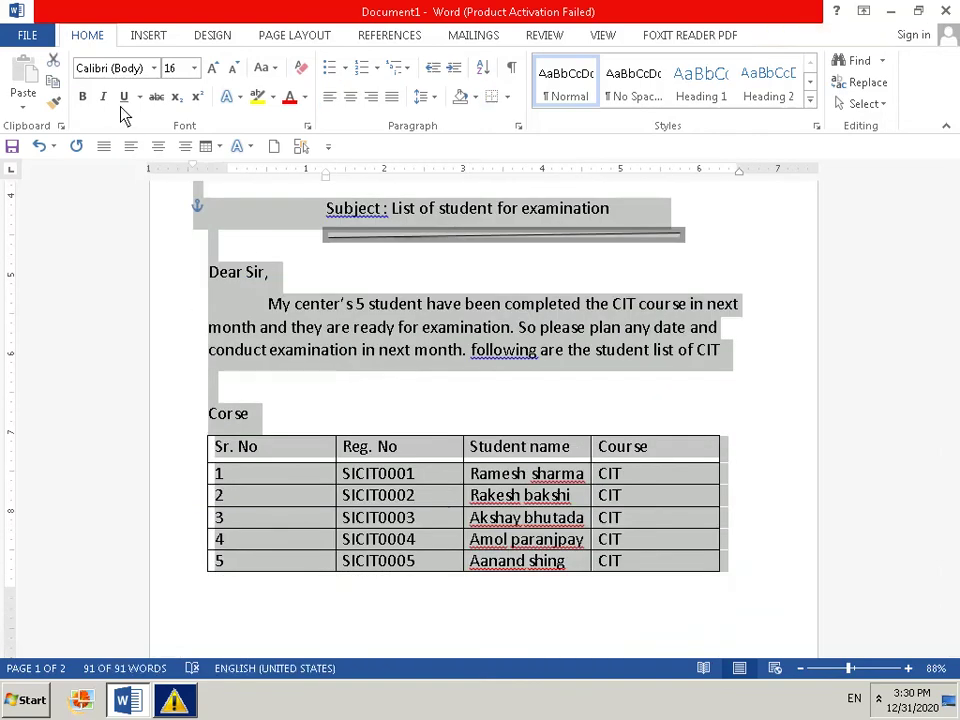
{"action": "left_click", "coordinate": [195, 72]}
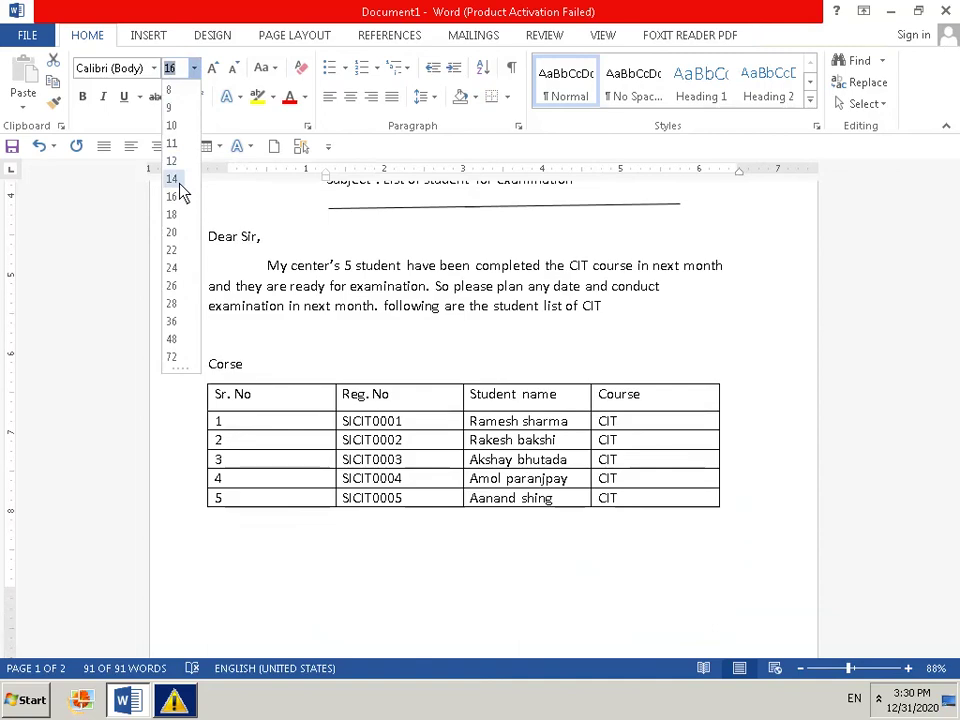
{"action": "left_click", "coordinate": [181, 184]}
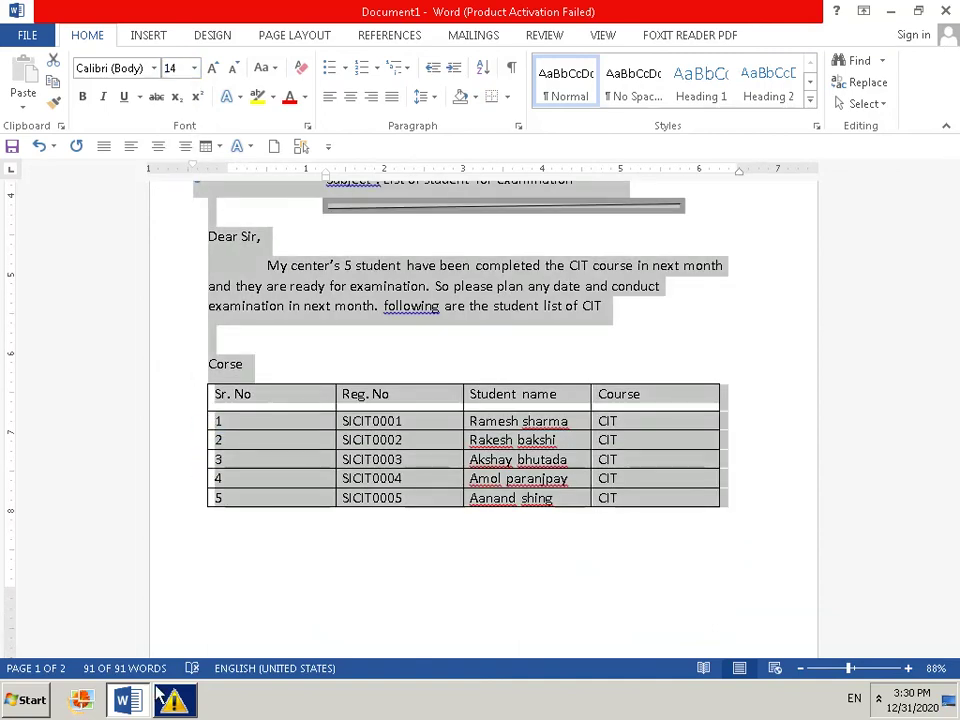
{"action": "left_click", "coordinate": [206, 576]}
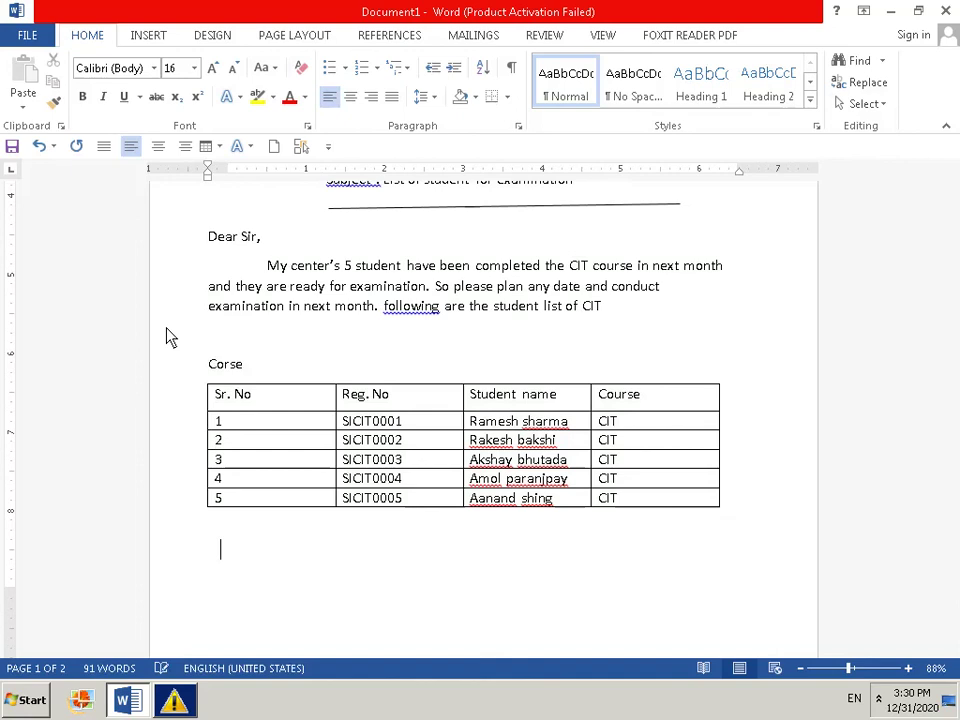
Type 'I' below the table, trimming the extra typed letters, and run then close the spelling check
{"action": "type", "text": "I"}
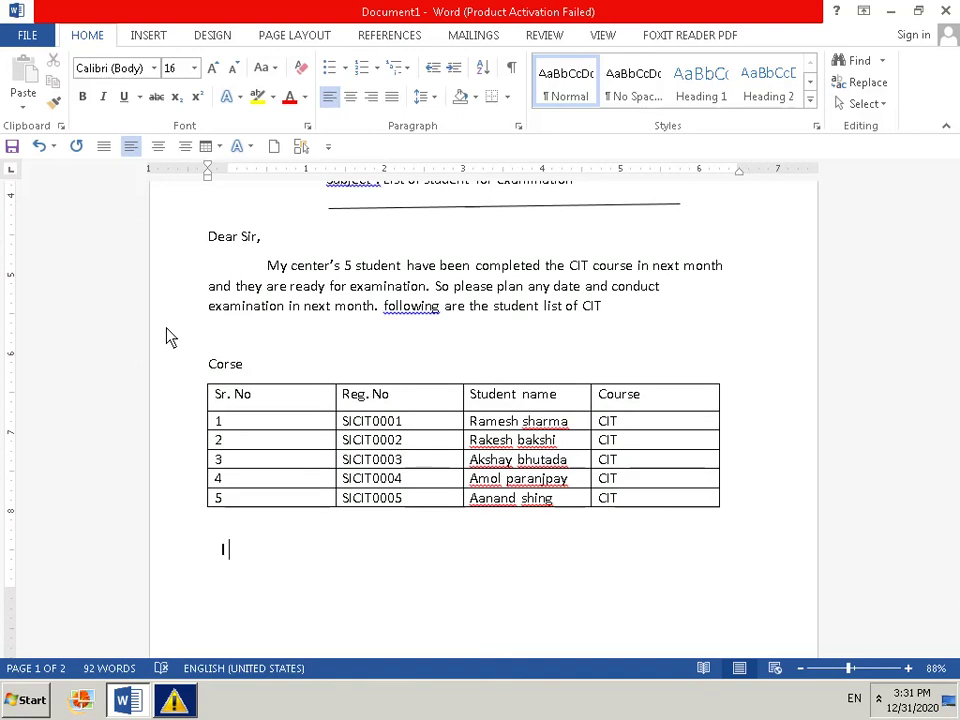
{"action": "type", "text": " HAS"}
{"action": "key", "text": "BackSpace"}
{"action": "key", "text": "BackSpace"}
{"action": "key", "text": "BackSpace"}
{"action": "key", "text": "BackSpace"}
{"action": "key", "text": "BackSpace"}
{"action": "key", "text": "F7"}
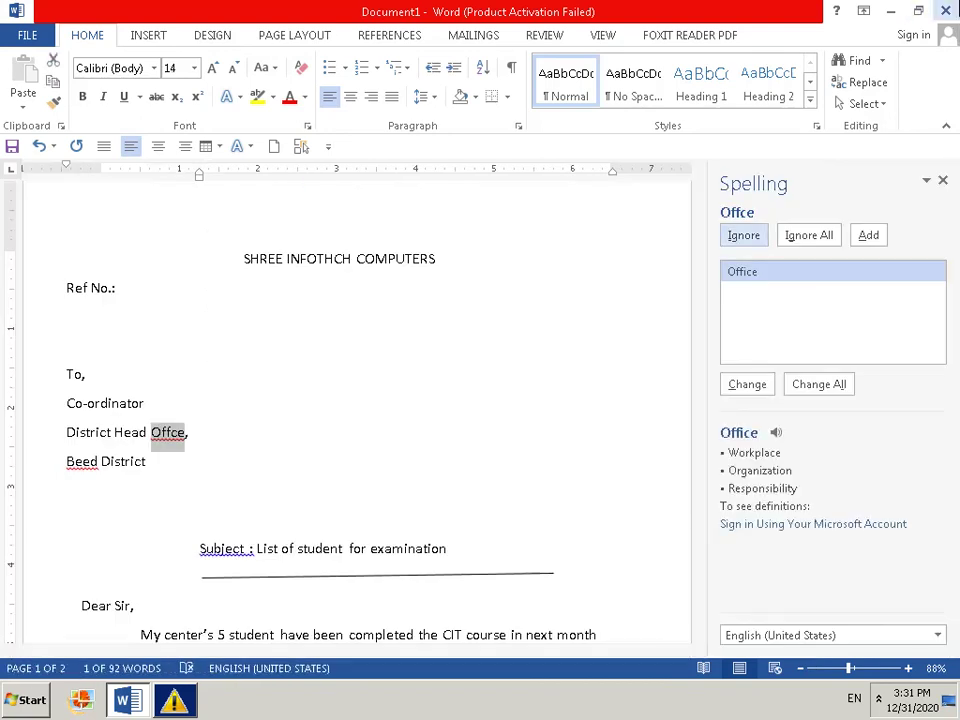
{"action": "left_click", "coordinate": [943, 182]}
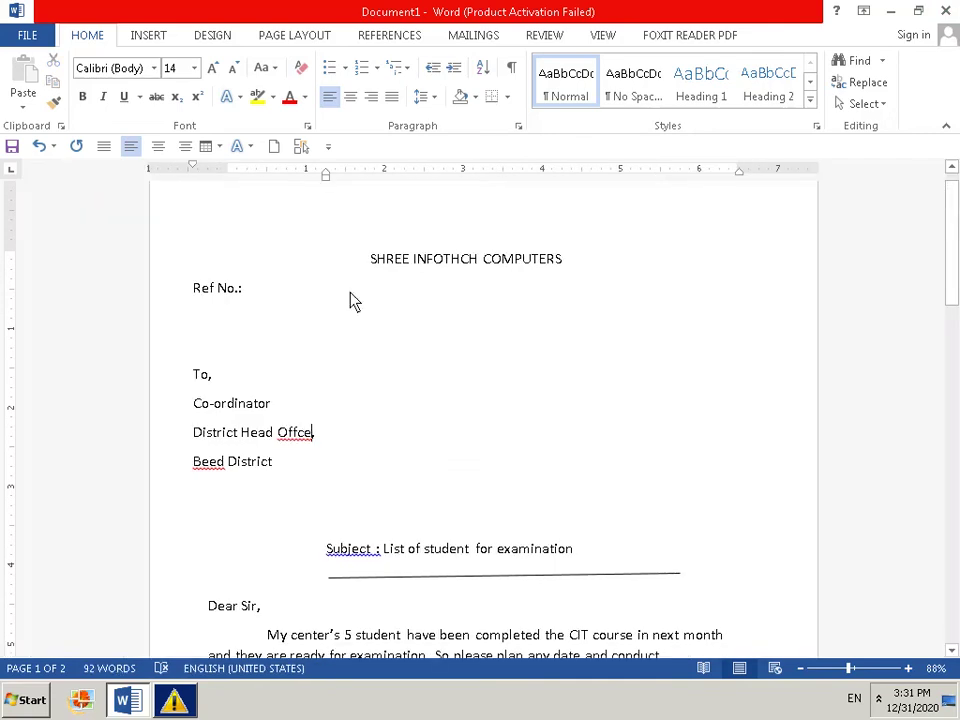
{"action": "scroll", "coordinate": [235, 556], "scroll_direction": "down", "scroll_amount": 6}
{"action": "left_click", "coordinate": [242, 562]}
{"action": "scroll", "coordinate": [250, 558], "scroll_direction": "down", "scroll_amount": 2}
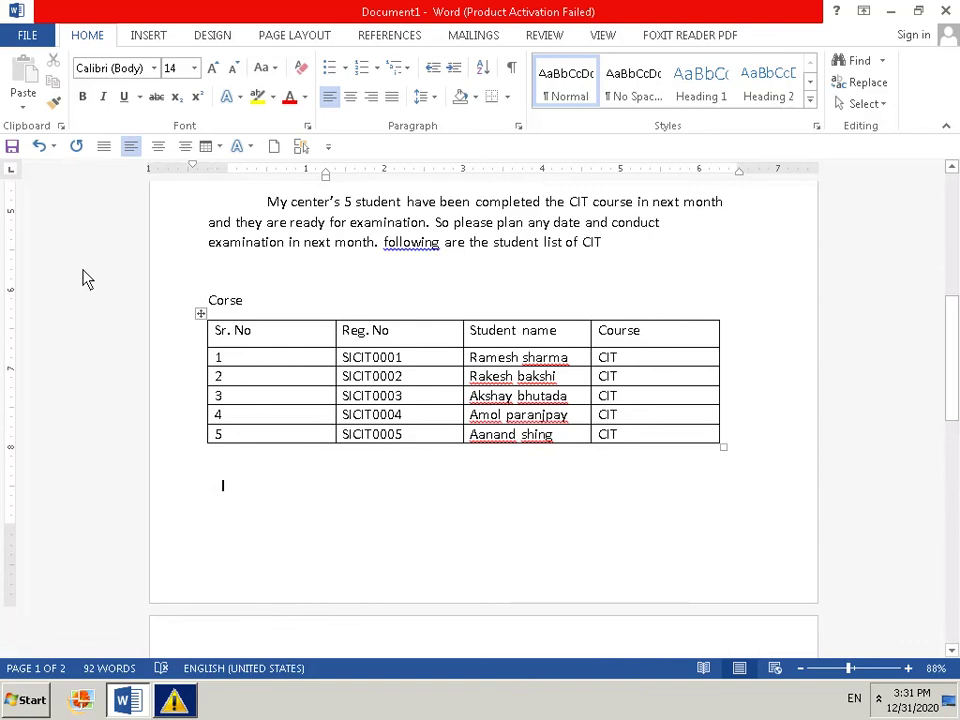
Below the student table, switch the font size to 14 and type 'I has' to begin the closing line
{"action": "left_click", "coordinate": [236, 497]}
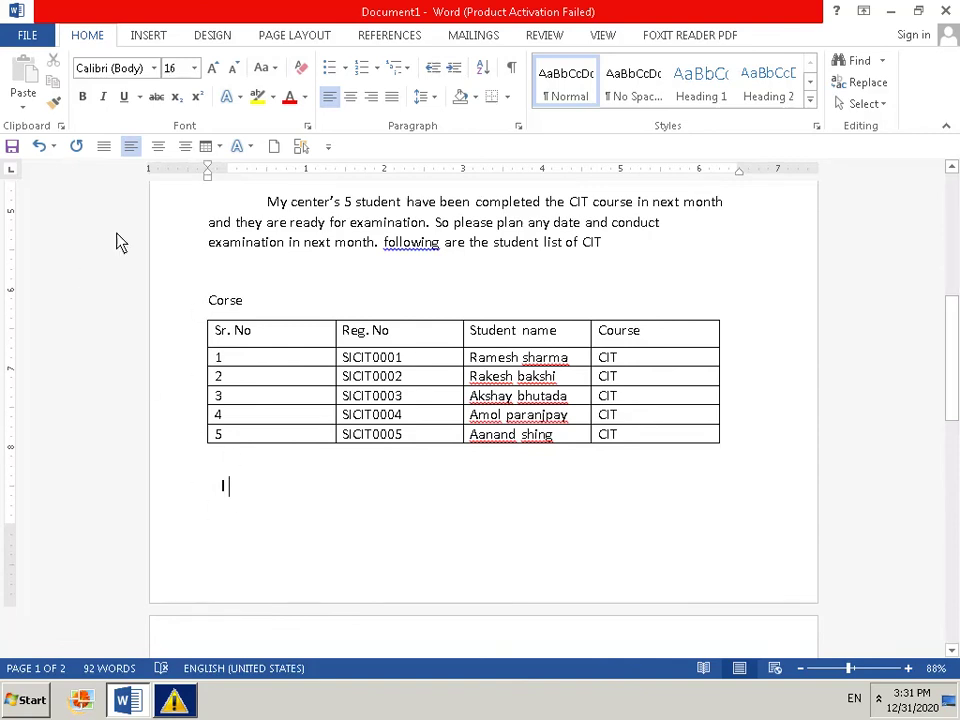
{"action": "type", "text": "has"}
{"action": "key", "text": "BackSpace"}
{"action": "key", "text": "BackSpace"}
{"action": "key", "text": "BackSpace"}
{"action": "key", "text": "BackSpace"}
{"action": "key", "text": "BackSpace"}
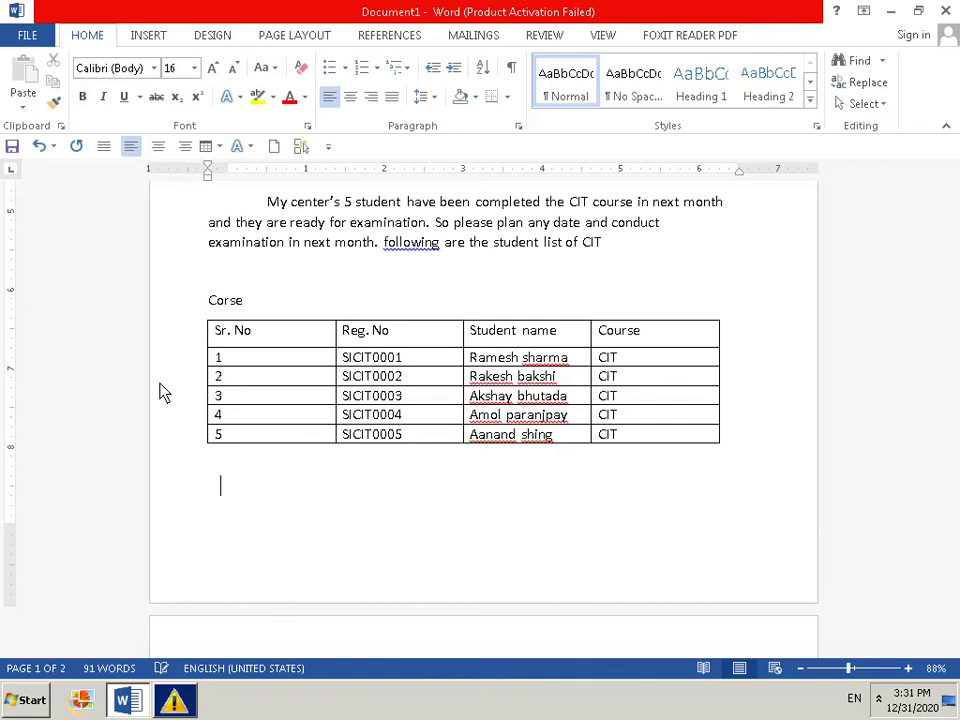
{"action": "left_click", "coordinate": [194, 68]}
{"action": "left_click", "coordinate": [174, 178]}
{"action": "type", "text": "I"}
{"action": "type", "text": " HA"}
{"action": "key", "text": "BackSpace"}
{"action": "key", "text": "BackSpace"}
{"action": "type", "text": "ha"}
{"action": "type", "text": "s"}
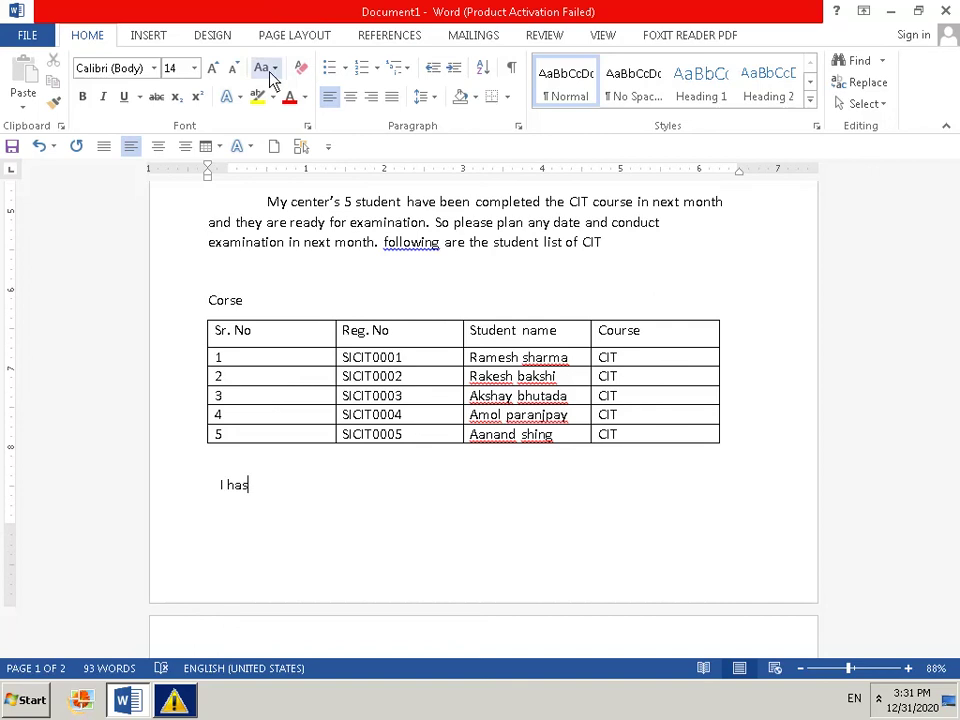
{"action": "left_click", "coordinate": [196, 70]}
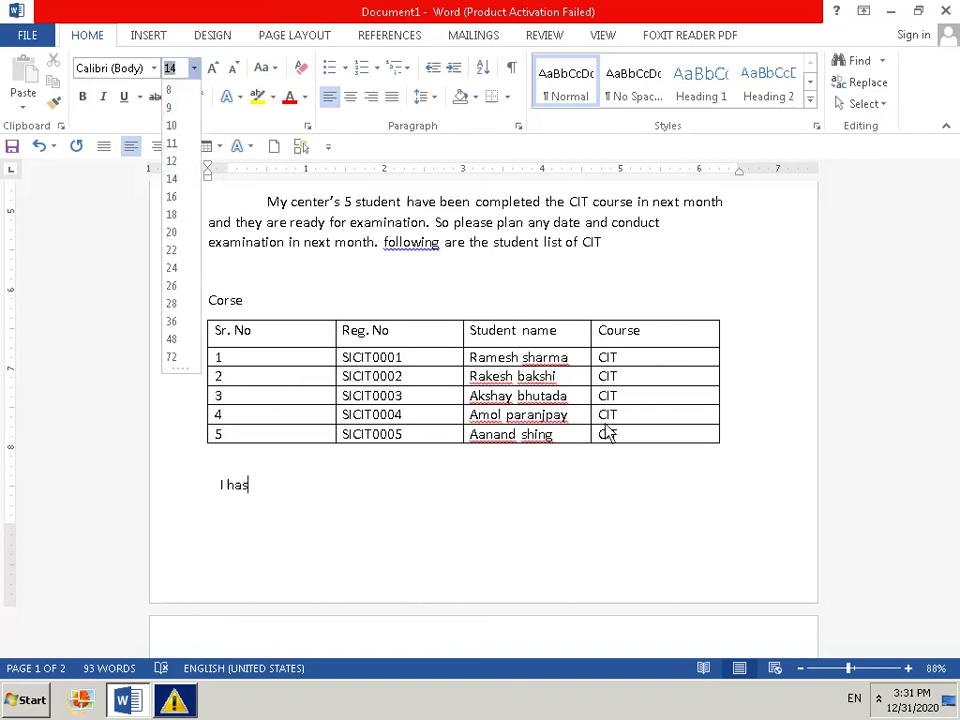
{"action": "left_click", "coordinate": [280, 490]}
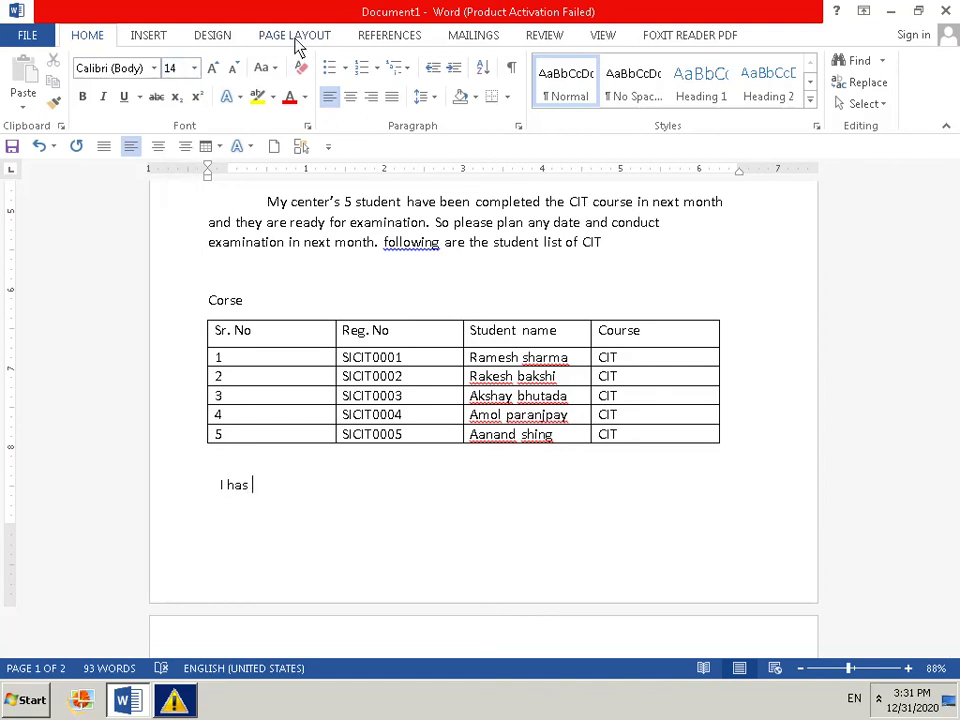
Continue the closing line with 'been completed registration of these student in advanced and sent'
{"action": "type", "text": "been"}
{"action": "type", "text": "co"}
{"action": "type", "text": "m"}
{"action": "key", "text": "BackSpace"}
{"action": "key", "text": "BackSpace"}
{"action": "key", "text": "BackSpace"}
{"action": "type", "text": "co"}
{"action": "type", "text": "m"}
{"action": "type", "text": "pl"}
{"action": "type", "text": "e"}
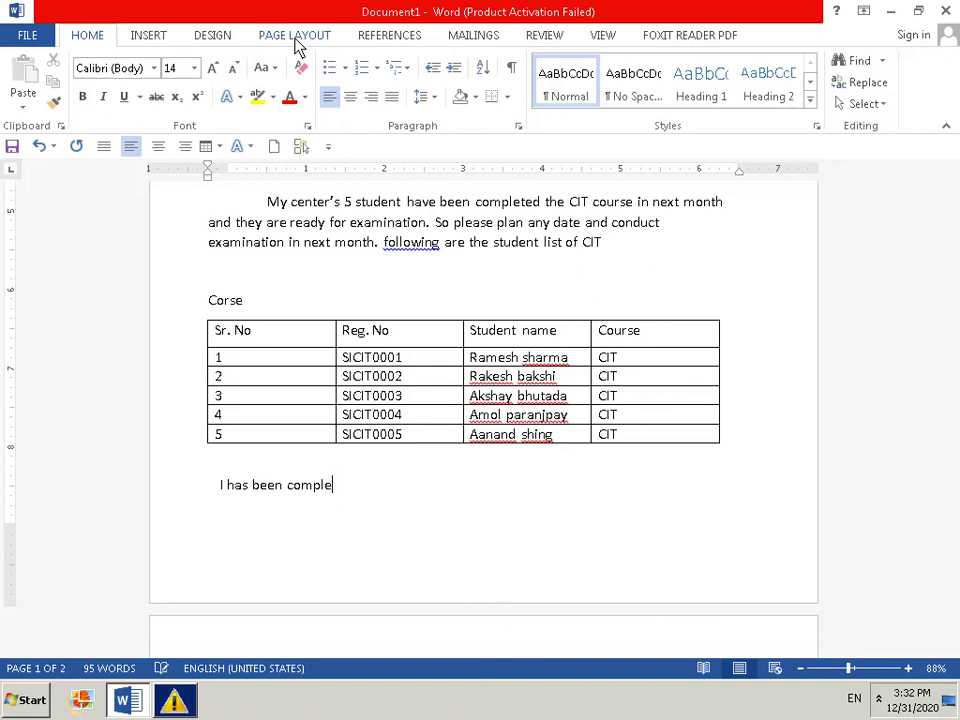
{"action": "type", "text": "ted "}
{"action": "type", "text": "re"}
{"action": "type", "text": "g"}
{"action": "type", "text": "i"}
{"action": "type", "text": "st"}
{"action": "type", "text": "ra"}
{"action": "type", "text": "tion"}
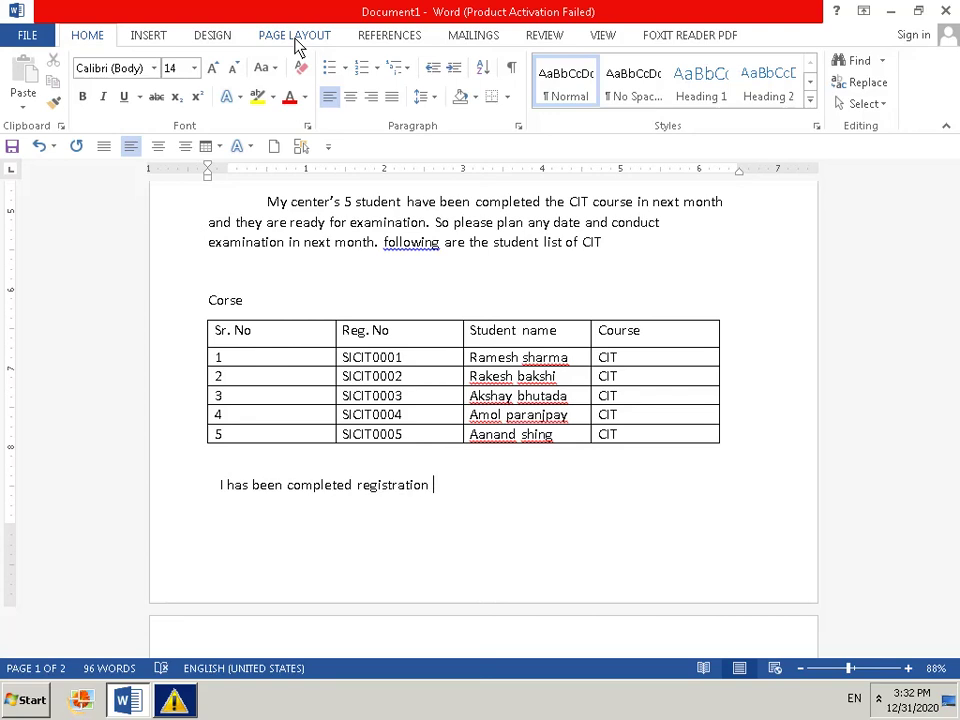
{"action": "type", "text": "of"}
{"action": "type", "text": " th"}
{"action": "type", "text": "ese "}
{"action": "type", "text": "st"}
{"action": "type", "text": "udent "}
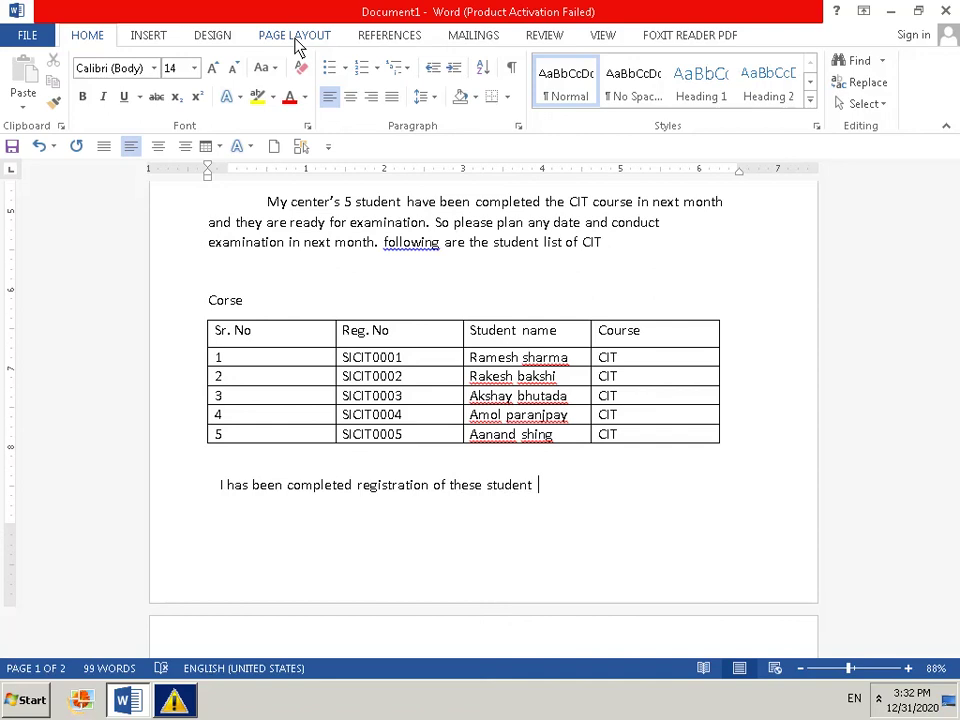
{"action": "type", "text": "in "}
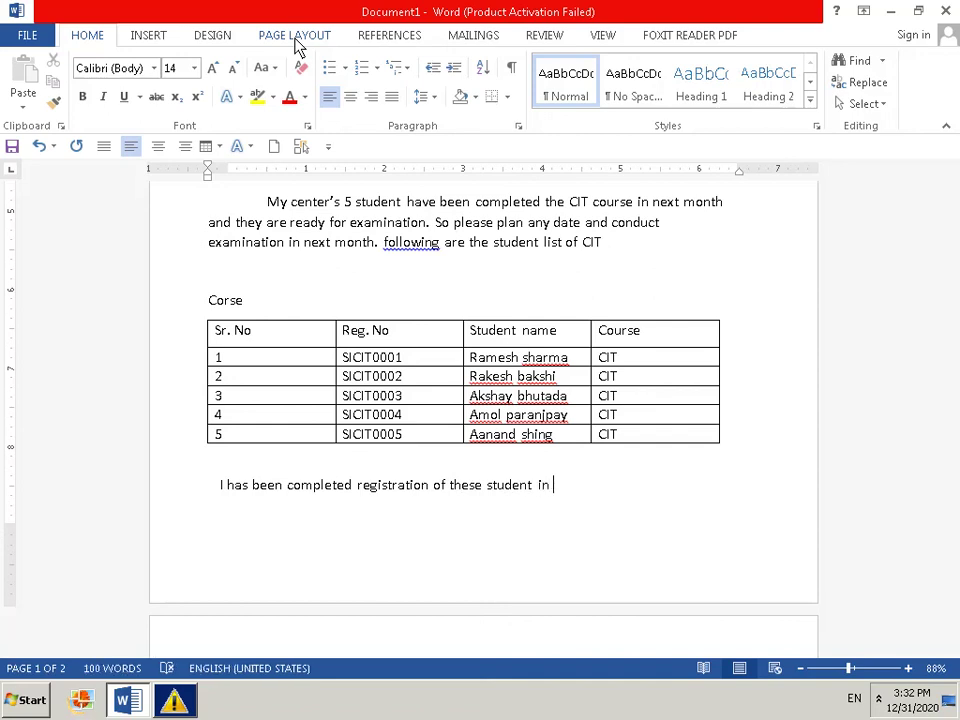
{"action": "type", "text": "ad"}
{"action": "type", "text": "va"}
{"action": "type", "text": "nce"}
{"action": "type", "text": "d "}
{"action": "type", "text": "an"}
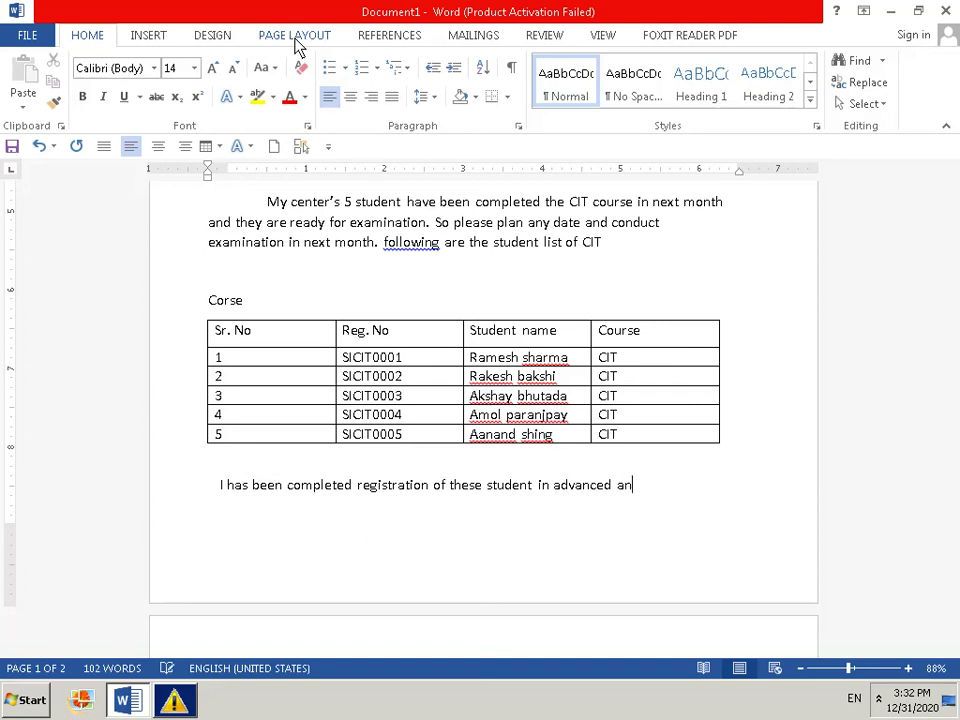
{"action": "type", "text": "d se"}
{"action": "type", "text": "nt"}
Change 'sent' to 'send' and finish with 'payment through net banking on date 01/01/2013 you can cinduct exam directly.'
{"action": "key", "text": "BackSpace"}
{"action": "type", "text": "d sendp"}
{"action": "type", "text": "ay"}
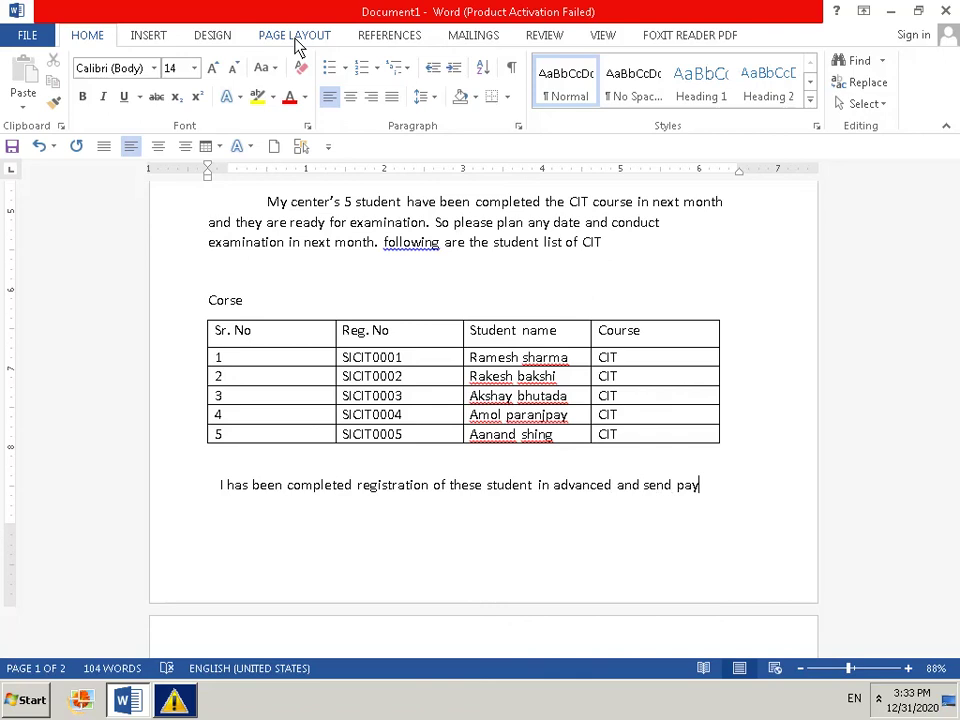
{"action": "type", "text": "ment "}
{"action": "type", "text": "th"}
{"action": "type", "text": "ro"}
{"action": "type", "text": "ug"}
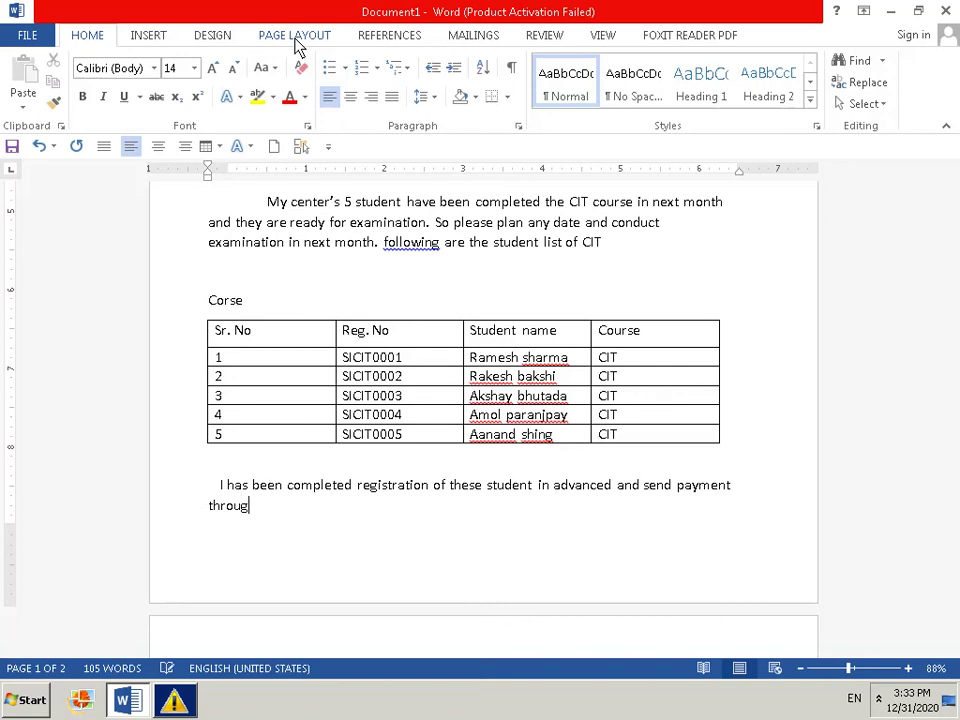
{"action": "type", "text": "h "}
{"action": "type", "text": "ne"}
{"action": "type", "text": "t "}
{"action": "type", "text": "ba"}
{"action": "type", "text": "n"}
{"action": "type", "text": "king "}
{"action": "type", "text": "on "}
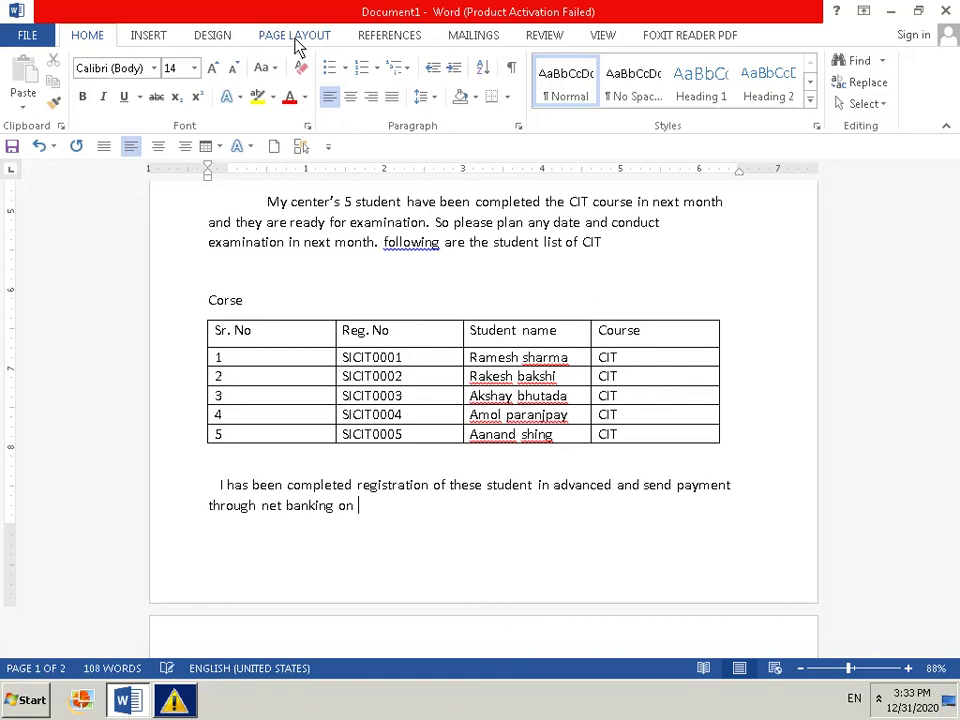
{"action": "type", "text": "da"}
{"action": "type", "text": "te "}
{"action": "type", "text": "01"}
{"action": "type", "text": "/"}
{"action": "type", "text": "0"}
{"action": "type", "text": "1/"}
{"action": "type", "text": "2013"}
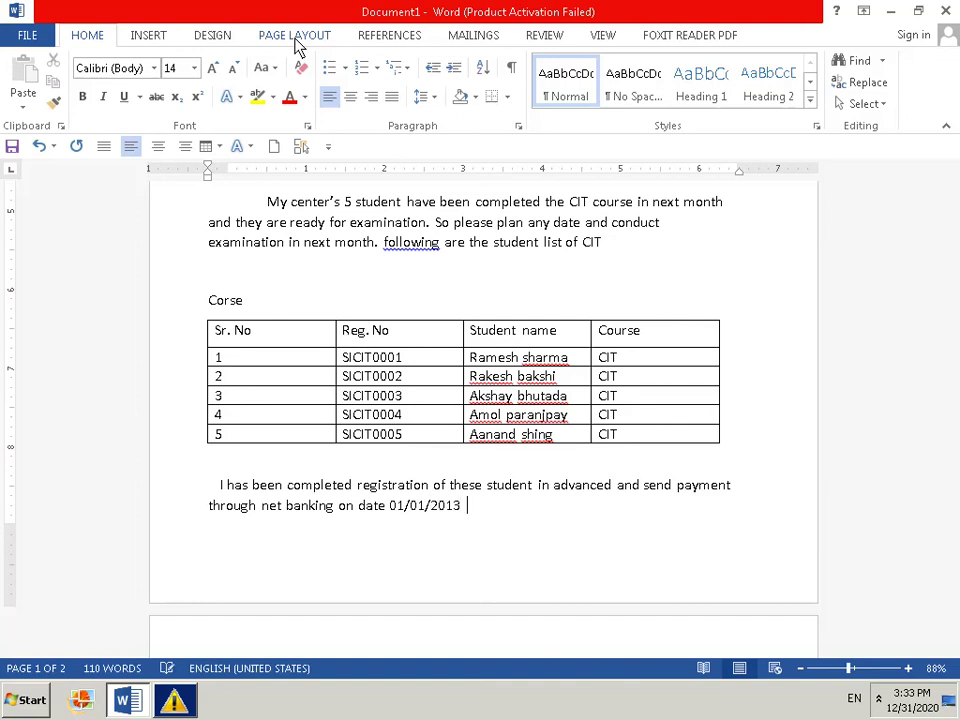
{"action": "type", "text": " you "}
{"action": "type", "text": "can "}
{"action": "type", "text": "ci"}
{"action": "type", "text": "nd"}
{"action": "type", "text": "uc"}
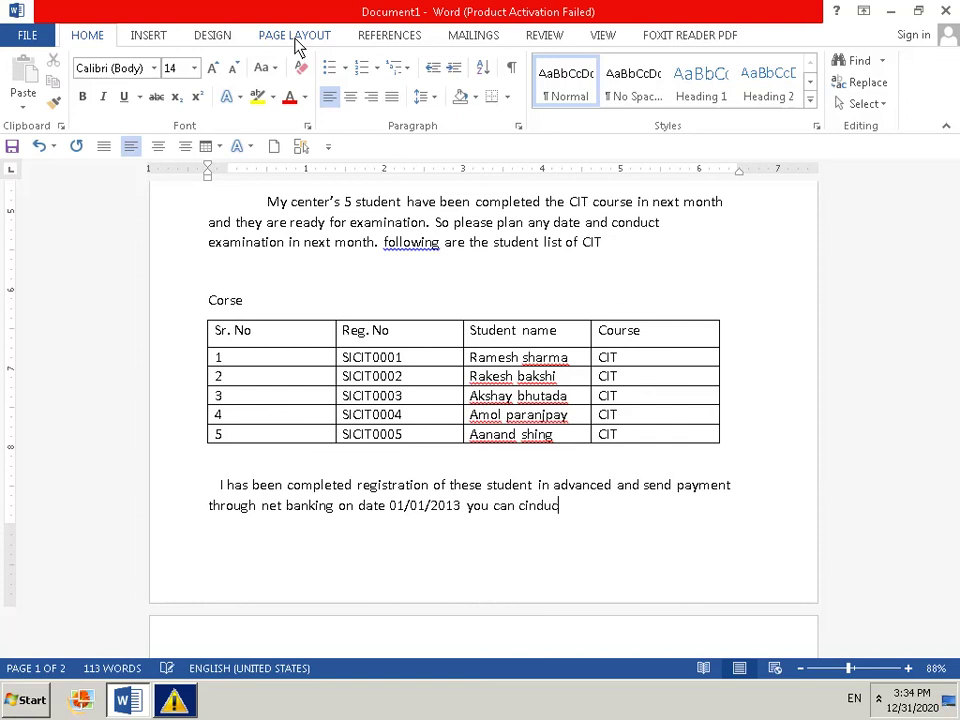
{"action": "type", "text": "t e"}
{"action": "type", "text": "xa"}
{"action": "type", "text": "m "}
{"action": "type", "text": "di"}
{"action": "type", "text": "re"}
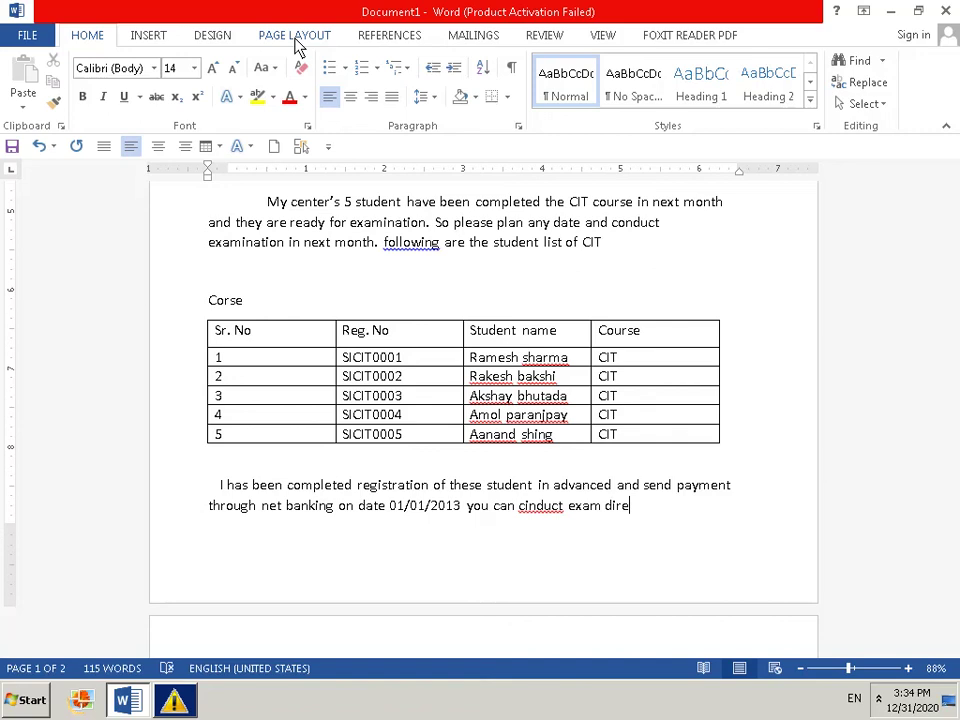
{"action": "type", "text": "ctl"}
{"action": "type", "text": "y."}
{"action": "left_click", "coordinate": [225, 537]}
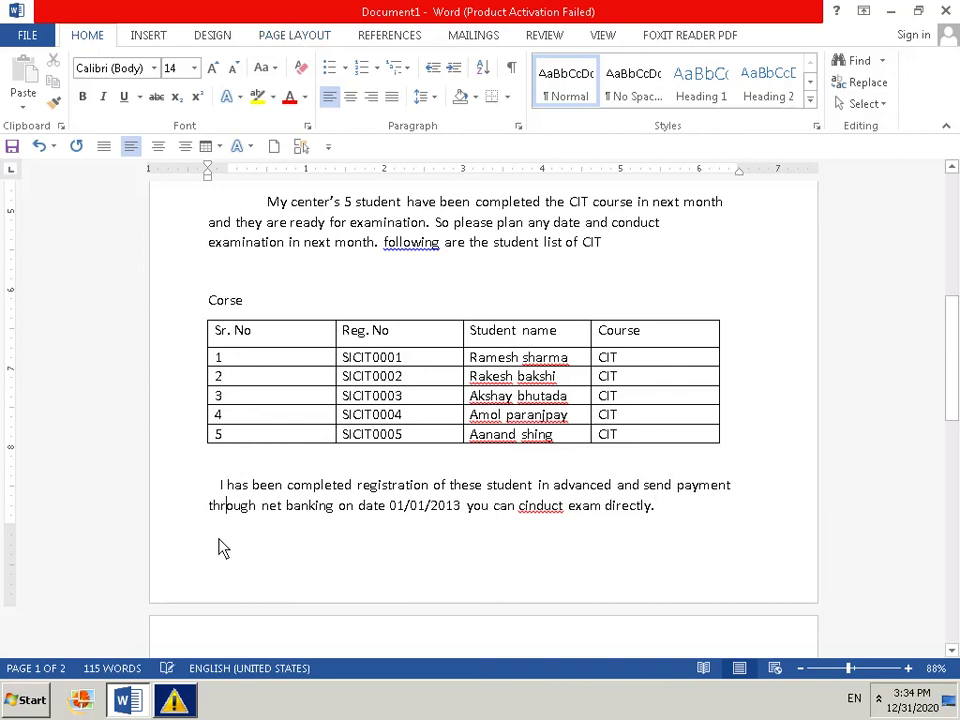
Open the page footer and erase the test text typed into it, leaving the footer empty
{"action": "key", "text": "Left"}
{"action": "double_click", "coordinate": [221, 549]}
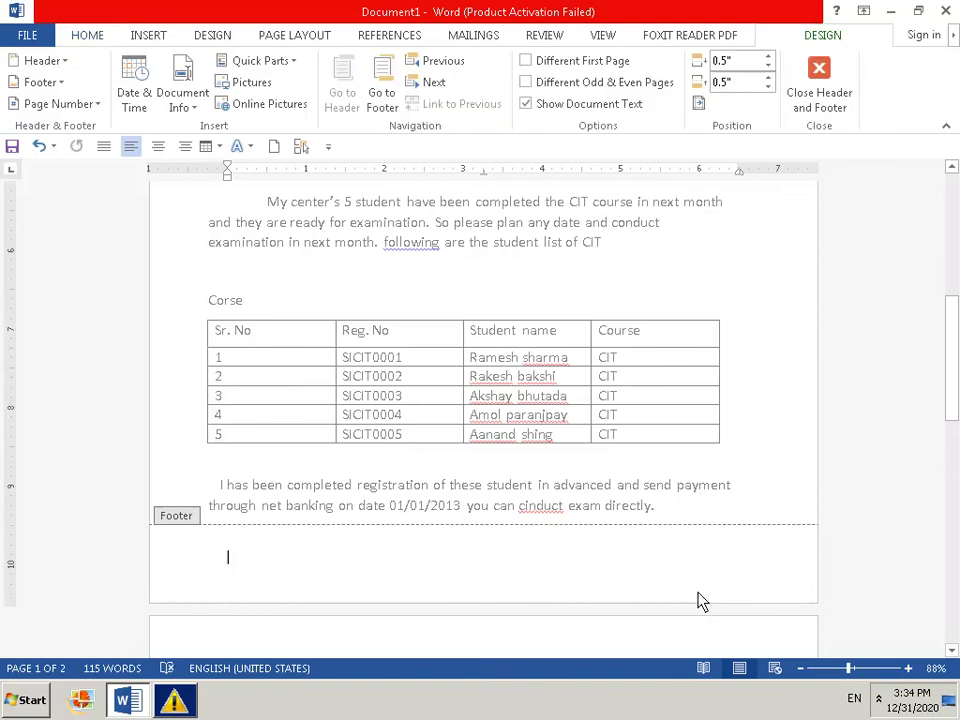
{"action": "double_click", "coordinate": [711, 563]}
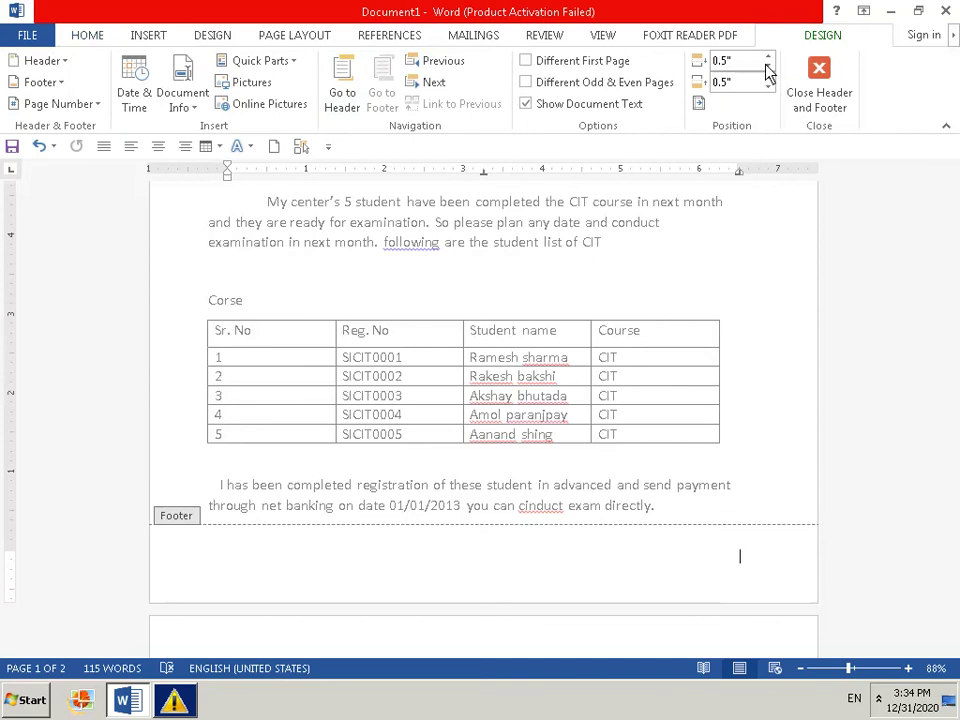
{"action": "double_click", "coordinate": [289, 557]}
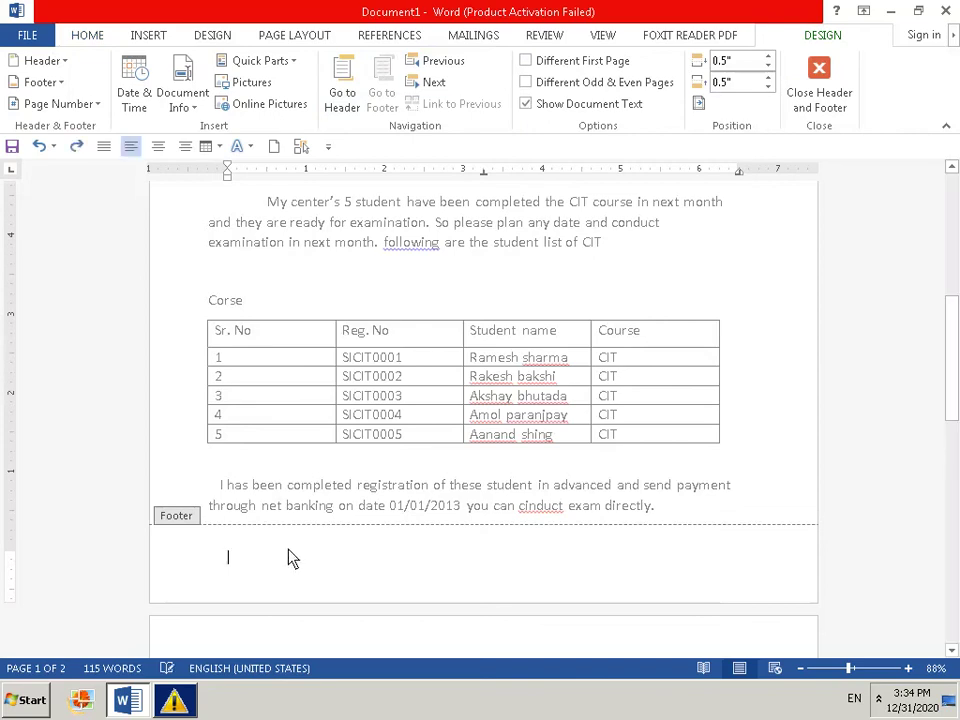
{"action": "type", "text": "dfdffdg"}
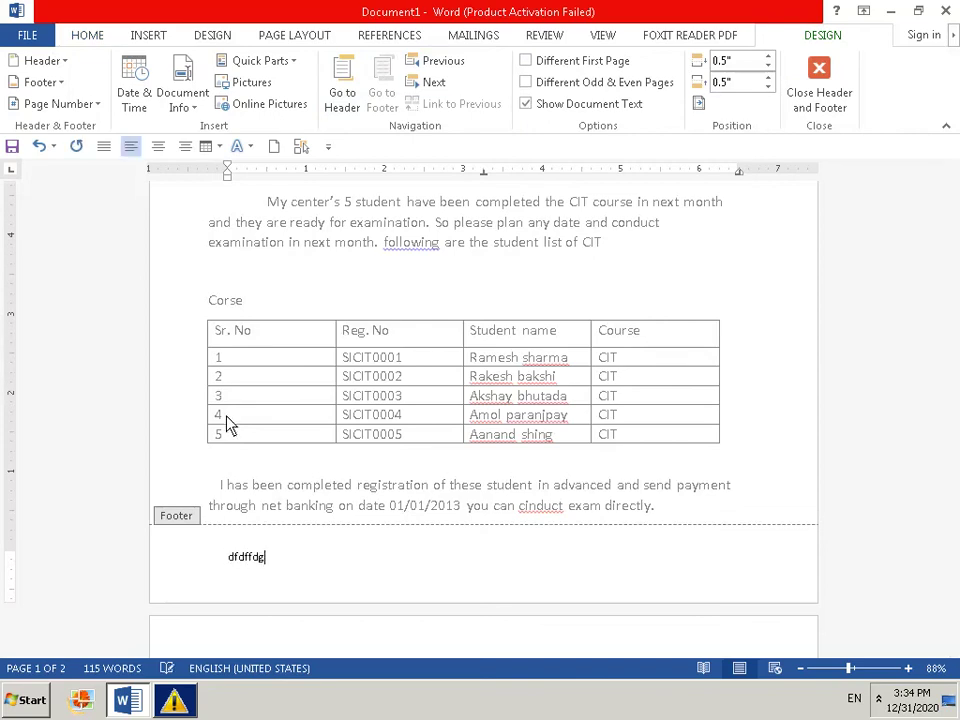
{"action": "key", "text": "BackSpace"}
{"action": "key", "text": "BackSpace"}
{"action": "key", "text": "BackSpace"}
{"action": "key", "text": "BackSpace"}
{"action": "key", "text": "BackSpace"}
{"action": "key", "text": "BackSpace"}
{"action": "key", "text": "BackSpace"}
{"action": "type", "text": "tha"}
{"action": "type", "text": "s"}
{"action": "key", "text": "BackSpace"}
{"action": "key", "text": "BackSpace"}
{"action": "key", "text": "BackSpace"}
{"action": "key", "text": "BackSpace"}
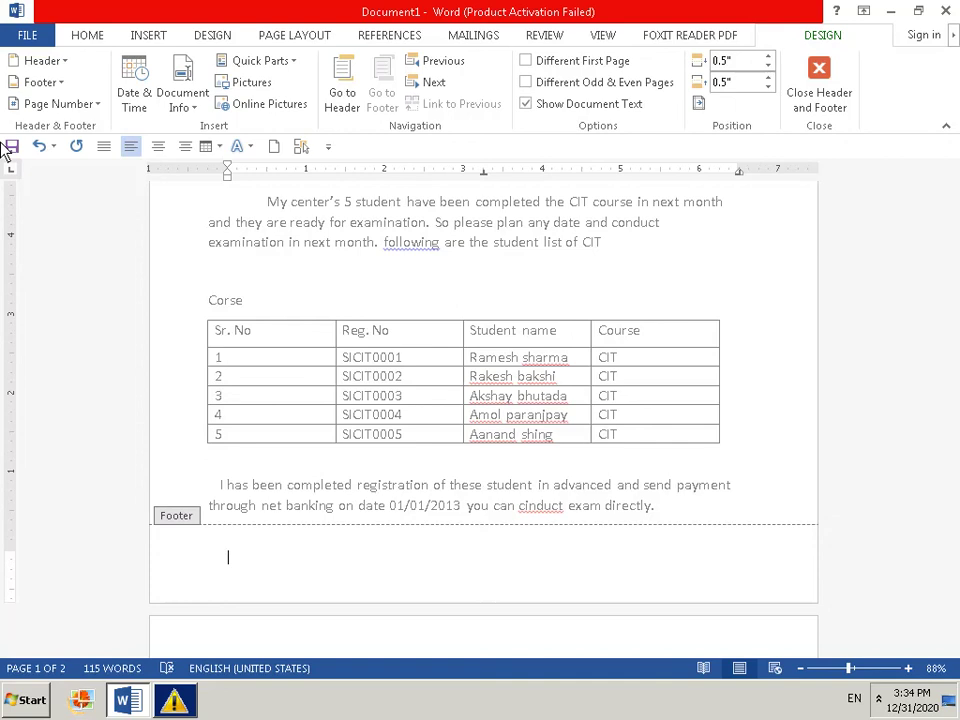
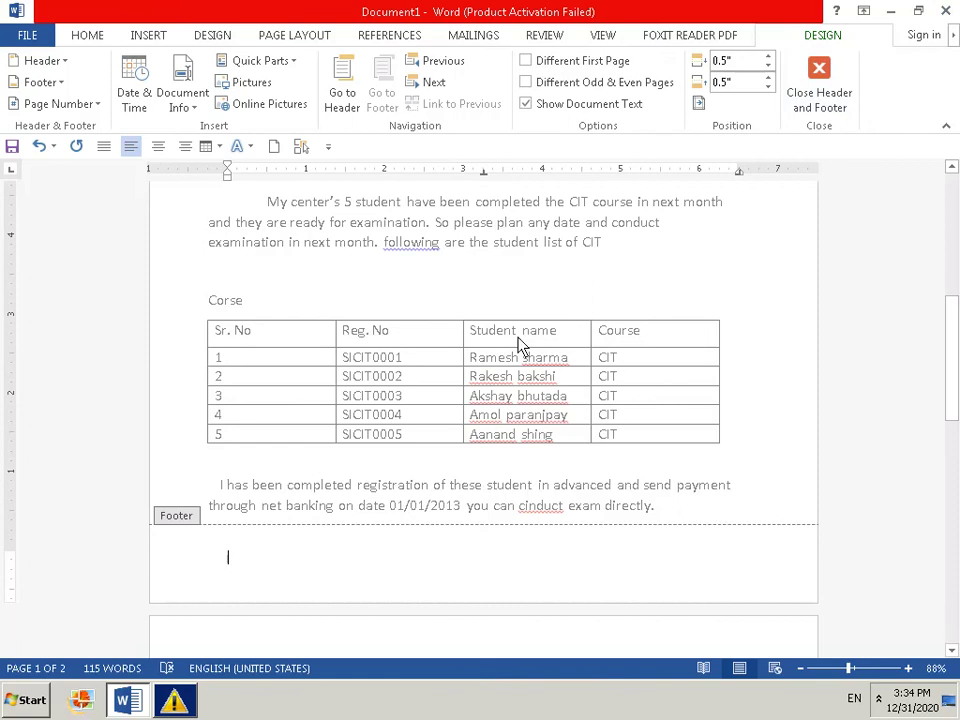
Close the footer and scroll through the letter to review the table and payment paragraph
{"action": "left_click", "coordinate": [820, 100]}
{"action": "scroll", "coordinate": [471, 418], "scroll_direction": "up", "scroll_amount": 3}
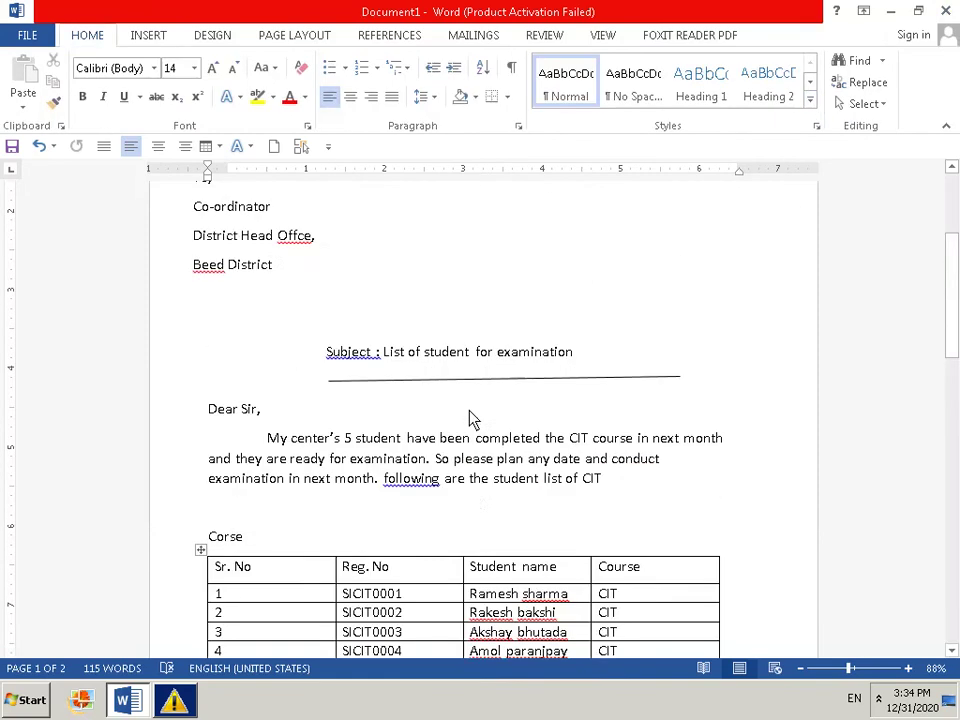
{"action": "scroll", "coordinate": [473, 420], "scroll_direction": "up", "scroll_amount": 2}
{"action": "scroll", "coordinate": [473, 420], "scroll_direction": "down", "scroll_amount": 3}
{"action": "scroll", "coordinate": [466, 422], "scroll_direction": "down", "scroll_amount": 2}
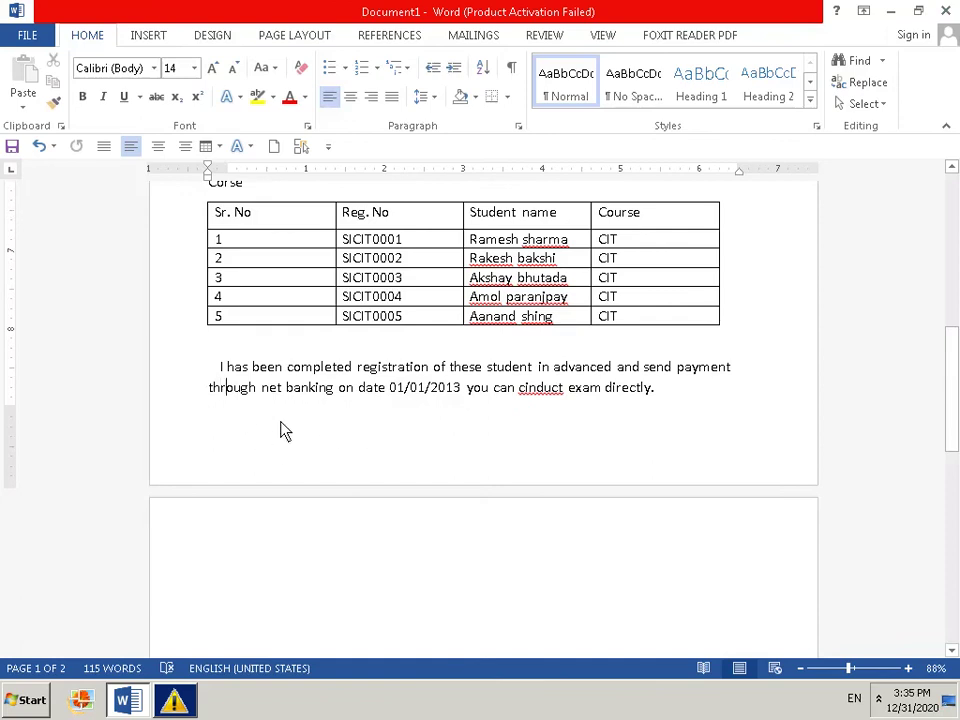
{"action": "scroll", "coordinate": [283, 430], "scroll_direction": "up", "scroll_amount": 2}
{"action": "scroll", "coordinate": [286, 430], "scroll_direction": "up", "scroll_amount": 3}
{"action": "scroll", "coordinate": [286, 430], "scroll_direction": "up", "scroll_amount": 2}
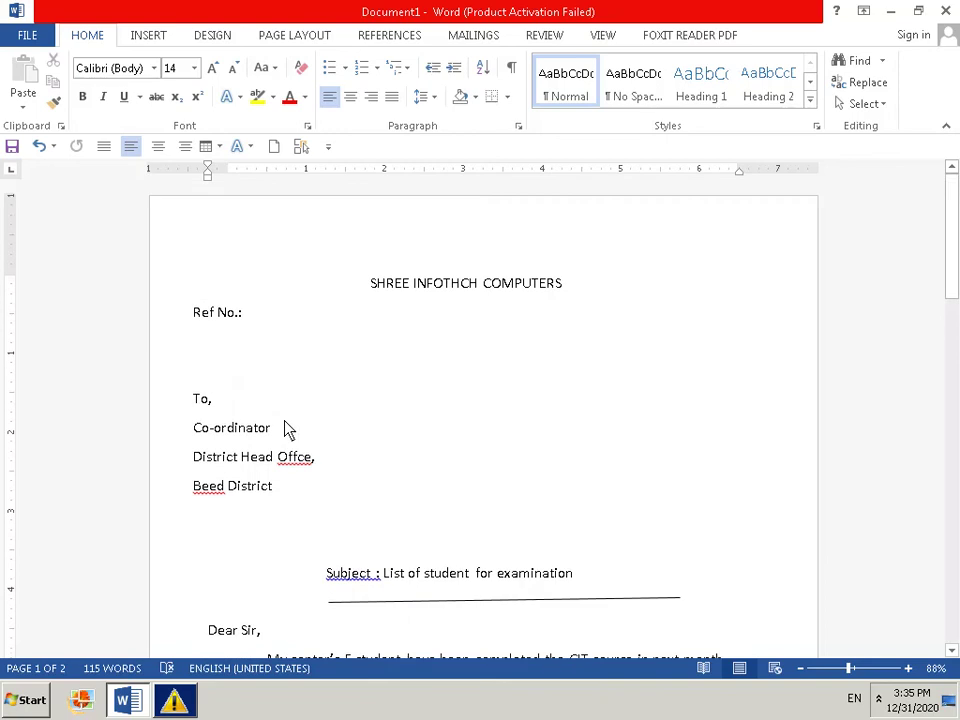
{"action": "scroll", "coordinate": [285, 428], "scroll_direction": "down", "scroll_amount": 2}
{"action": "scroll", "coordinate": [285, 430], "scroll_direction": "down", "scroll_amount": 3}
{"action": "scroll", "coordinate": [285, 430], "scroll_direction": "down", "scroll_amount": 4}
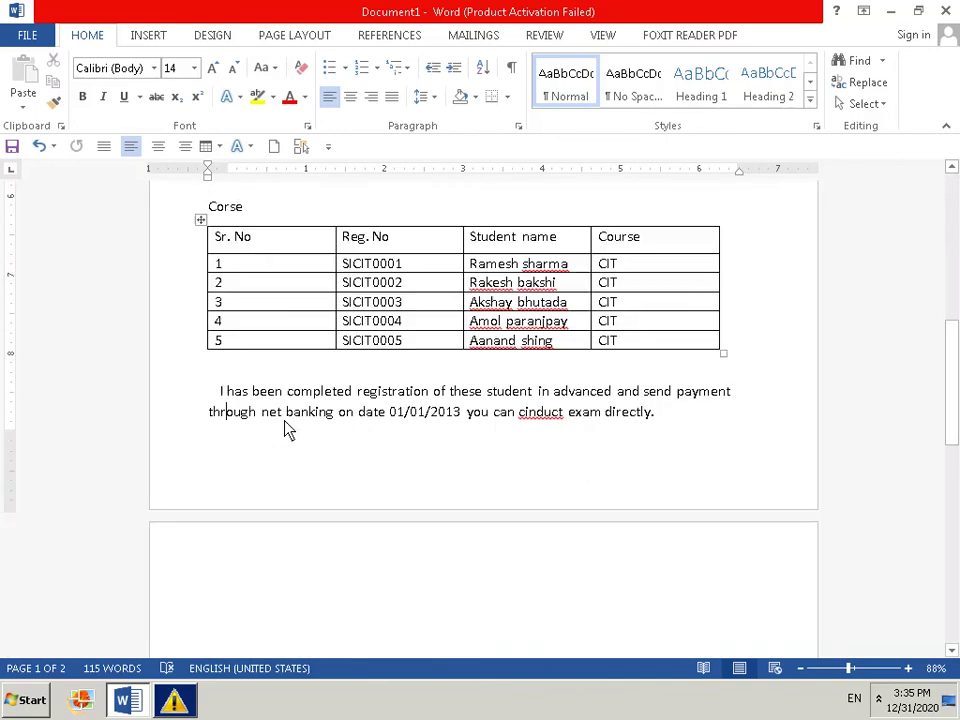
{"action": "key", "text": "Right"}
{"action": "key", "text": "Right"}
Position the cursor after 'directly.' and move down to the empty first line of page 2
{"action": "left_click", "coordinate": [667, 426]}
{"action": "key", "text": "Tab"}
{"action": "key", "text": "Tab"}
{"action": "key", "text": "Tab"}
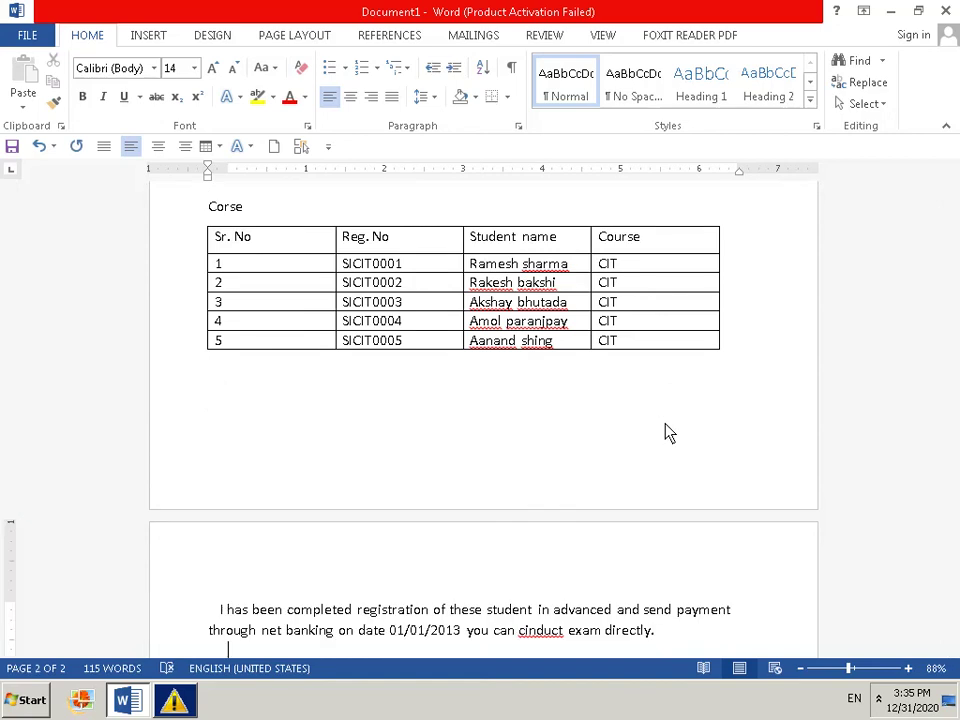
{"action": "key", "text": "Tab"}
{"action": "key", "text": "Tab"}
{"action": "key", "text": "Tab"}
{"action": "key", "text": "Tab"}
{"action": "key", "text": "Tab"}
{"action": "key", "text": "Tab"}
{"action": "key", "text": "Tab"}
{"action": "key", "text": "Tab"}
{"action": "key", "text": "Tab"}
{"action": "key", "text": "Tab"}
{"action": "key", "text": "Tab"}
{"action": "key", "text": "Tab"}
{"action": "key", "text": "Tab"}
{"action": "key", "text": "Tab"}
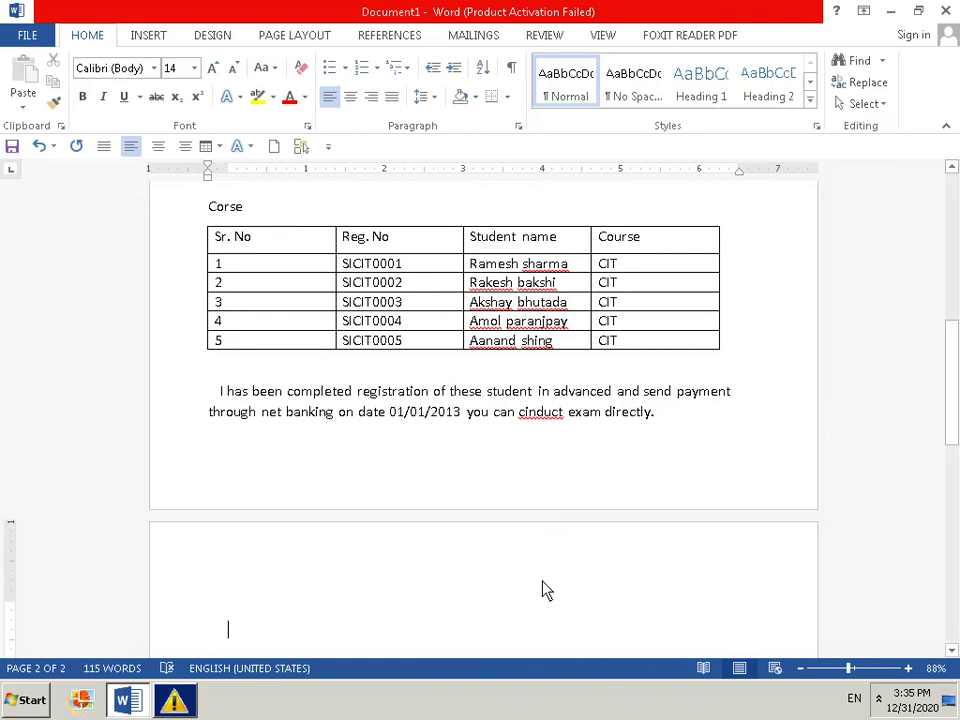
{"action": "left_click", "coordinate": [237, 468]}
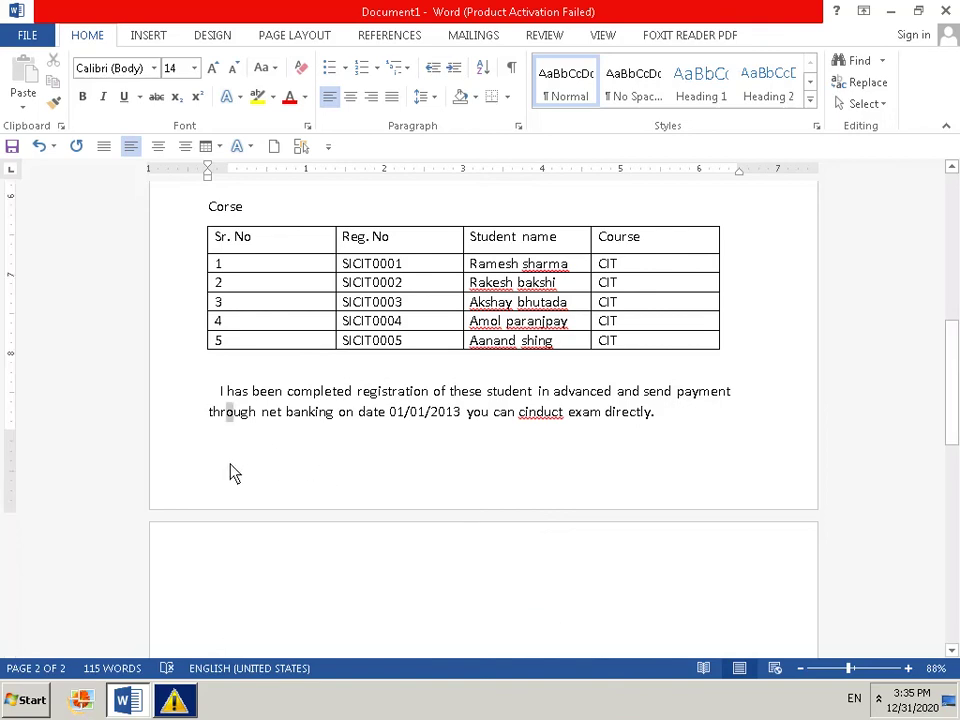
{"action": "key", "text": "Right"}
{"action": "left_click", "coordinate": [660, 420]}
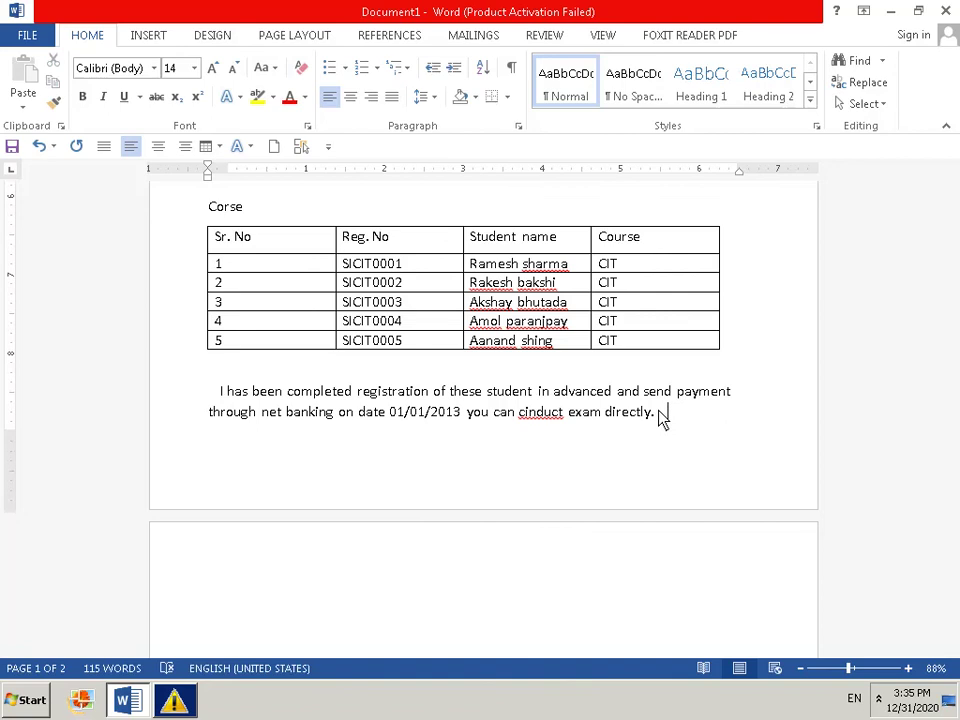
{"action": "key", "text": "Down"}
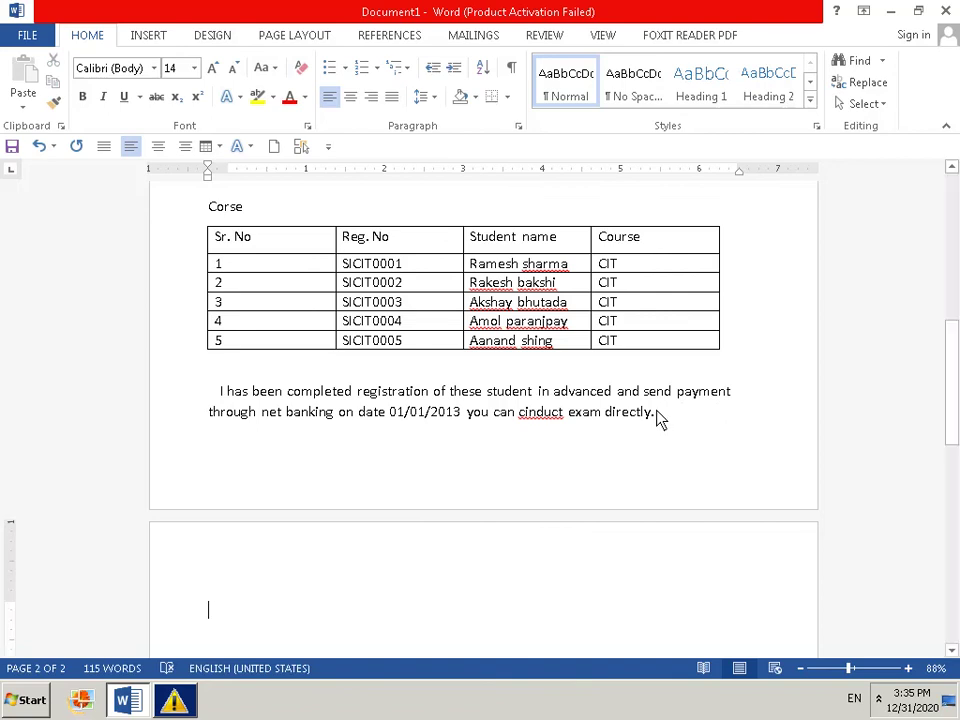
Type the closing line 'thank you' with 'Your's Faithfully' tabbed to the right
{"action": "type", "text": "t"}
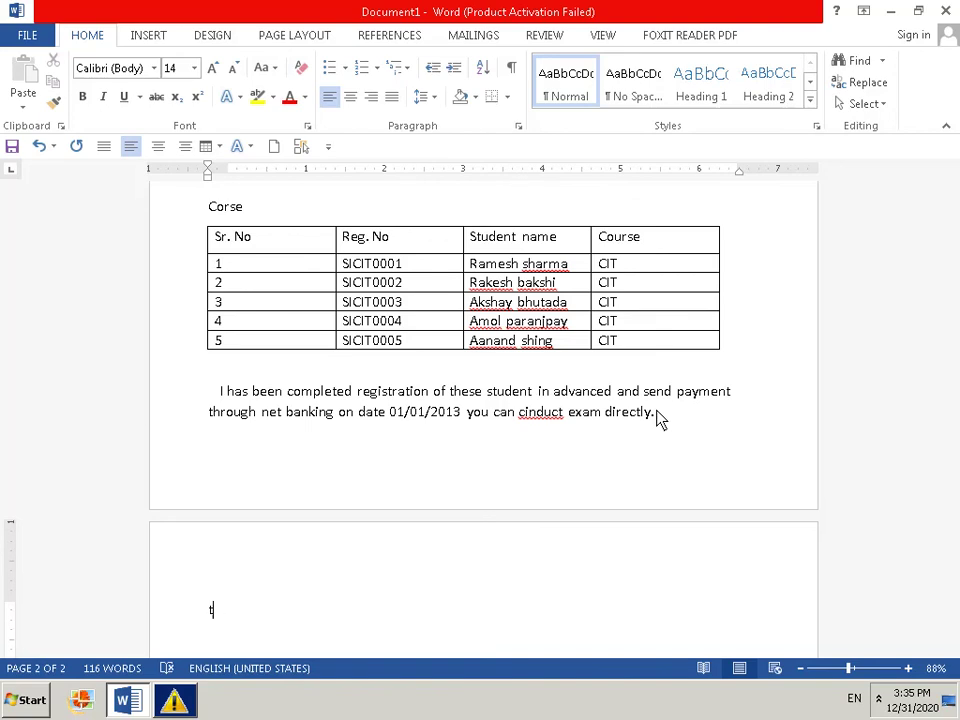
{"action": "type", "text": "ha"}
{"action": "type", "text": "nk"}
{"action": "type", "text": " yo"}
{"action": "type", "text": "u"}
{"action": "key", "text": "BackSpace"}
{"action": "type", "text": "O"}
{"action": "key", "text": "BackSpace"}
{"action": "type", "text": "o"}
{"action": "type", "text": "ur"}
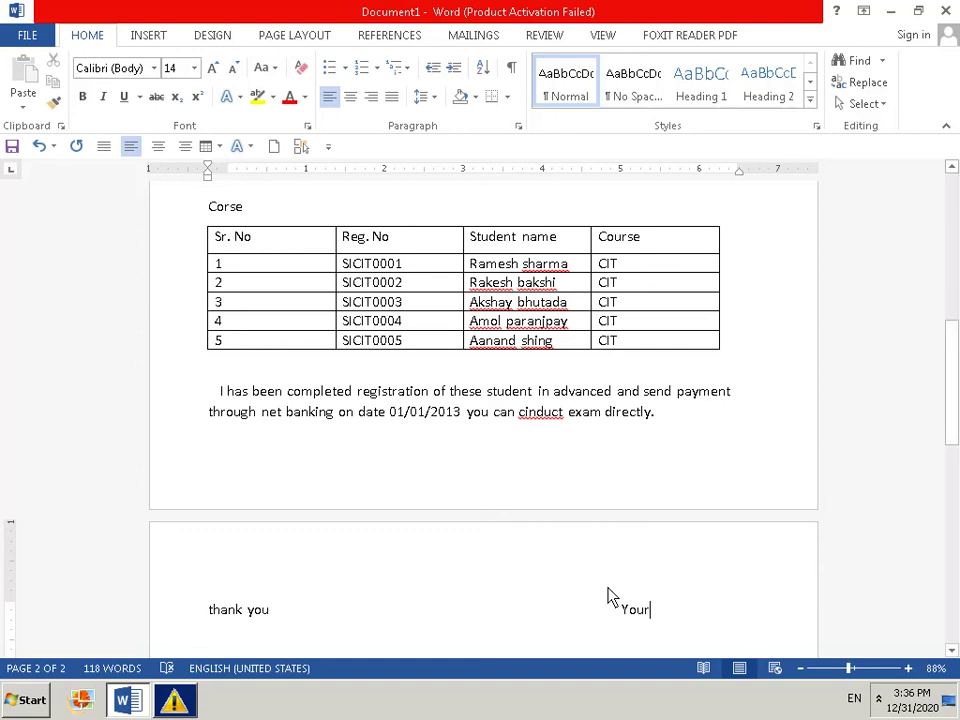
{"action": "type", "text": "'"}
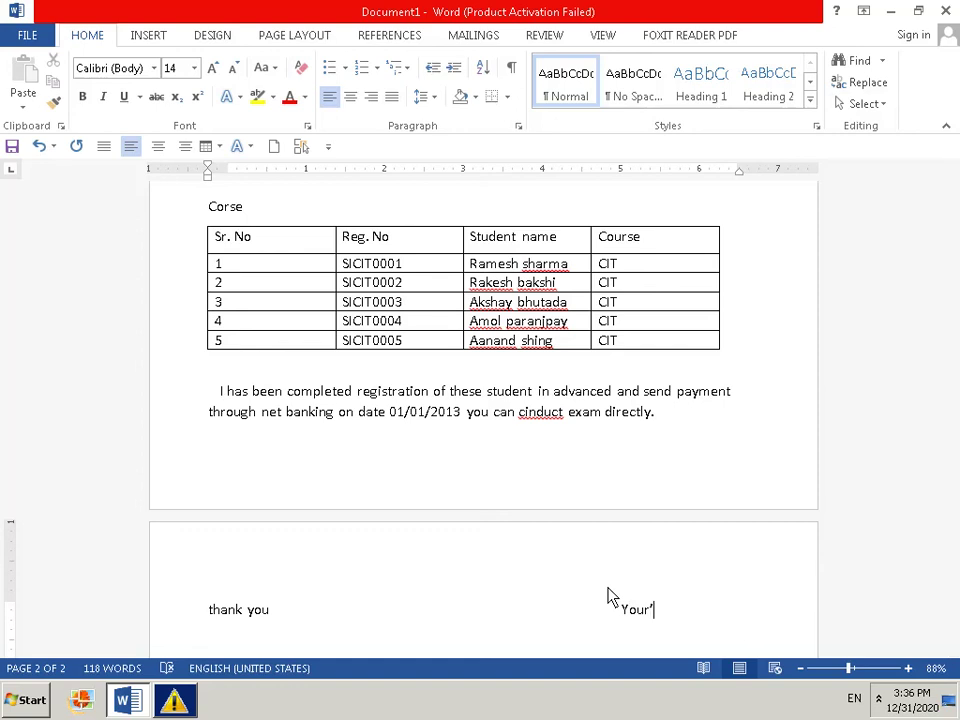
{"action": "type", "text": "s"}
{"action": "type", "text": " F"}
{"action": "type", "text": "ai"}
{"action": "type", "text": "t"}
{"action": "type", "text": "hf"}
{"action": "type", "text": "u"}
{"action": "type", "text": "lly"}
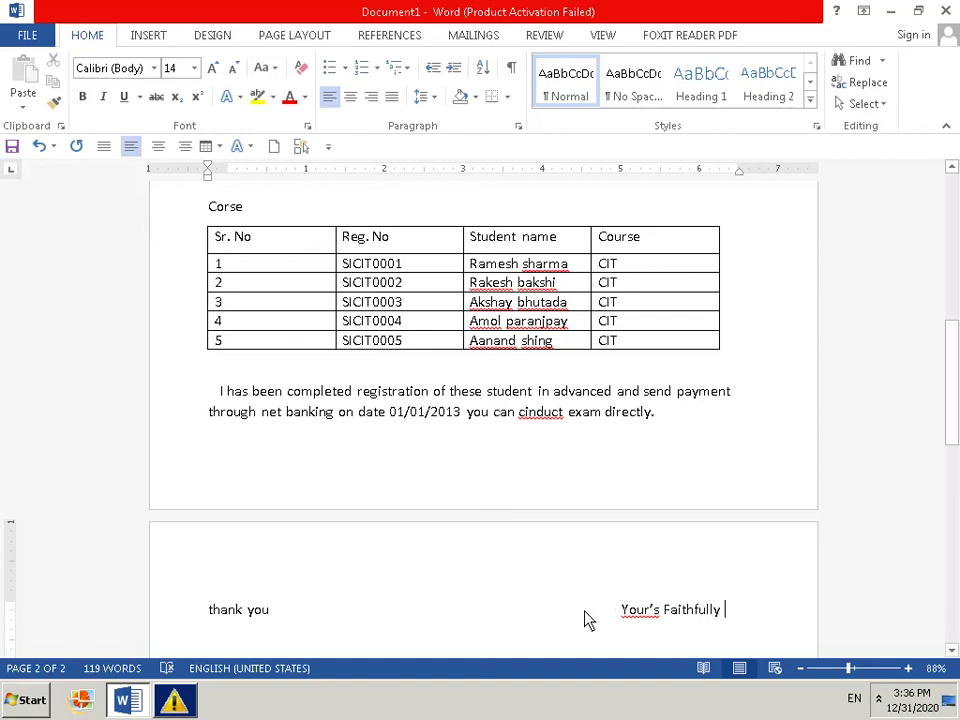
{"action": "key", "text": "Return"}
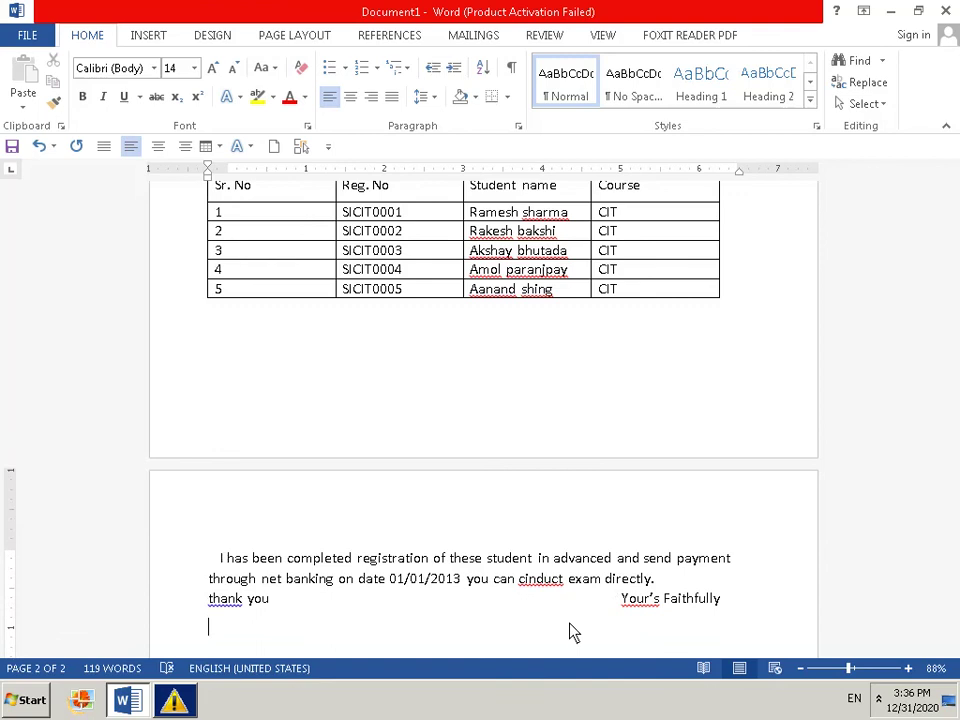
Type 'Co-ordinator' indented beneath 'Your's Faithfully' and clear the blank line below it
{"action": "scroll", "coordinate": [553, 510], "scroll_direction": "up", "scroll_amount": 5}
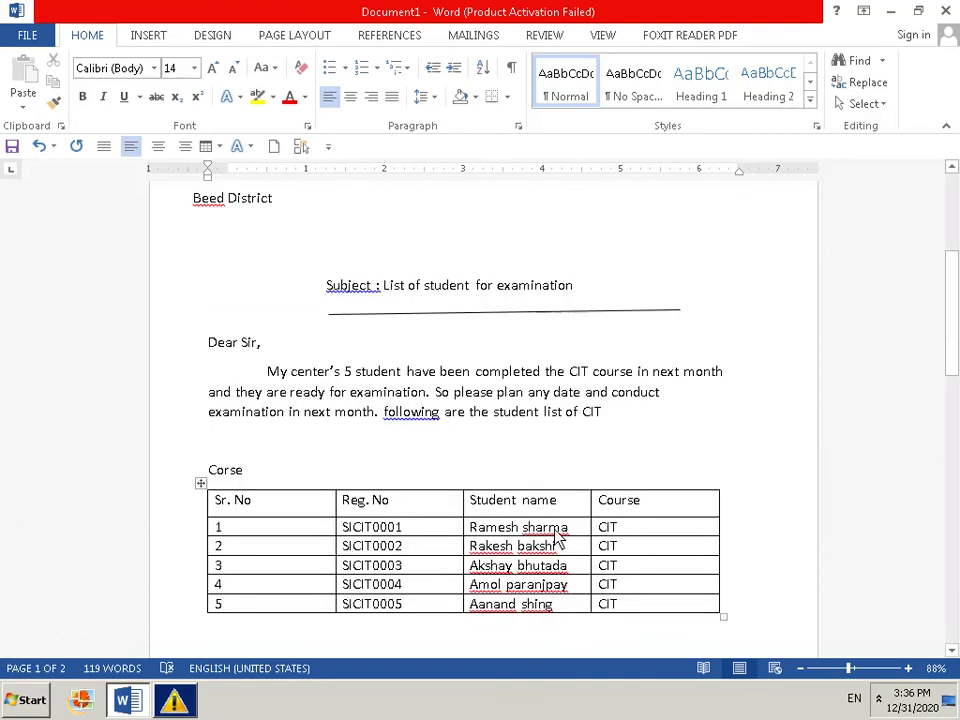
{"action": "scroll", "coordinate": [566, 523], "scroll_direction": "down", "scroll_amount": 3}
{"action": "scroll", "coordinate": [566, 522], "scroll_direction": "down", "scroll_amount": 3}
{"action": "scroll", "coordinate": [568, 520], "scroll_direction": "down", "scroll_amount": 2}
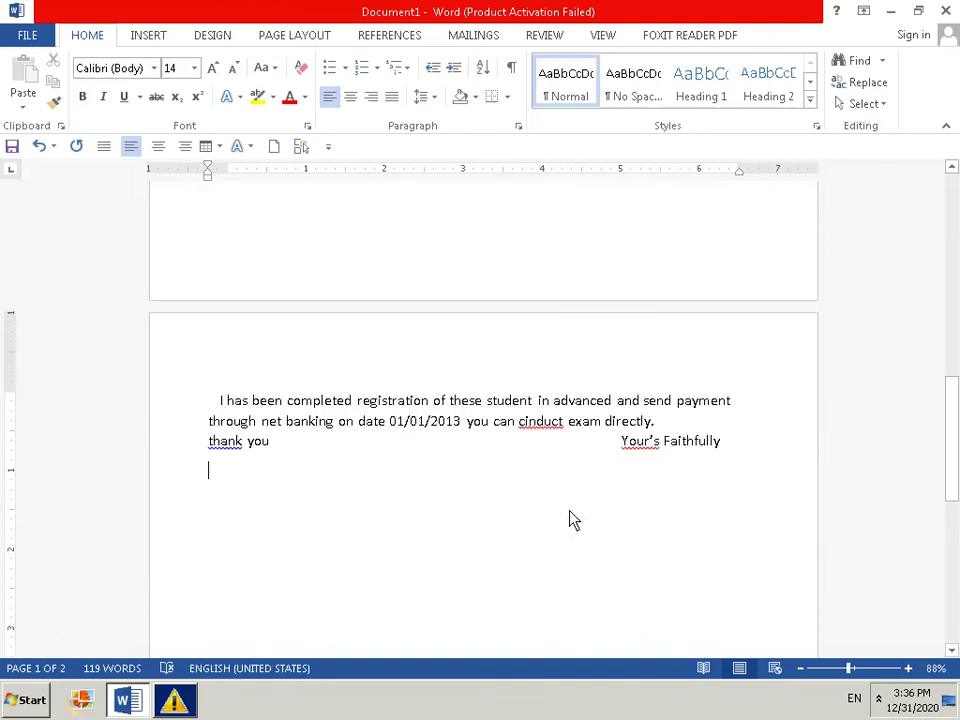
{"action": "key", "text": "Tab"}
{"action": "key", "text": "Tab"}
{"action": "key", "text": "Tab"}
{"action": "key", "text": "Tab"}
{"action": "key", "text": "Tab"}
{"action": "key", "text": "Tab"}
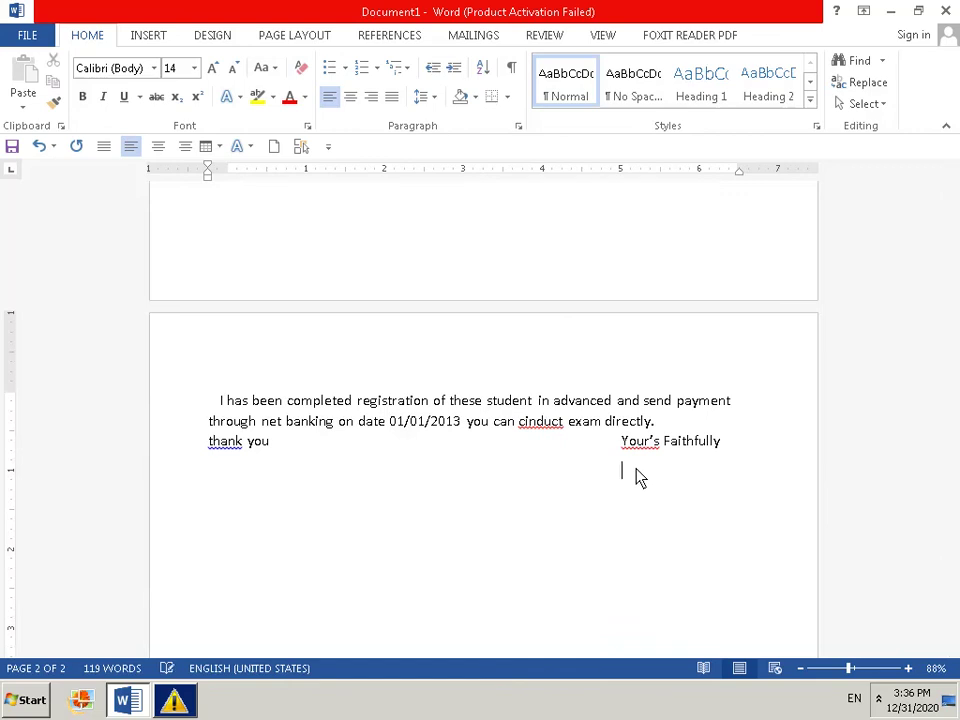
{"action": "key", "text": "BackSpace"}
{"action": "type", "text": "Co"}
{"action": "type", "text": "-ord"}
{"action": "type", "text": "i"}
{"action": "type", "text": "nator"}
{"action": "key", "text": "Right"}
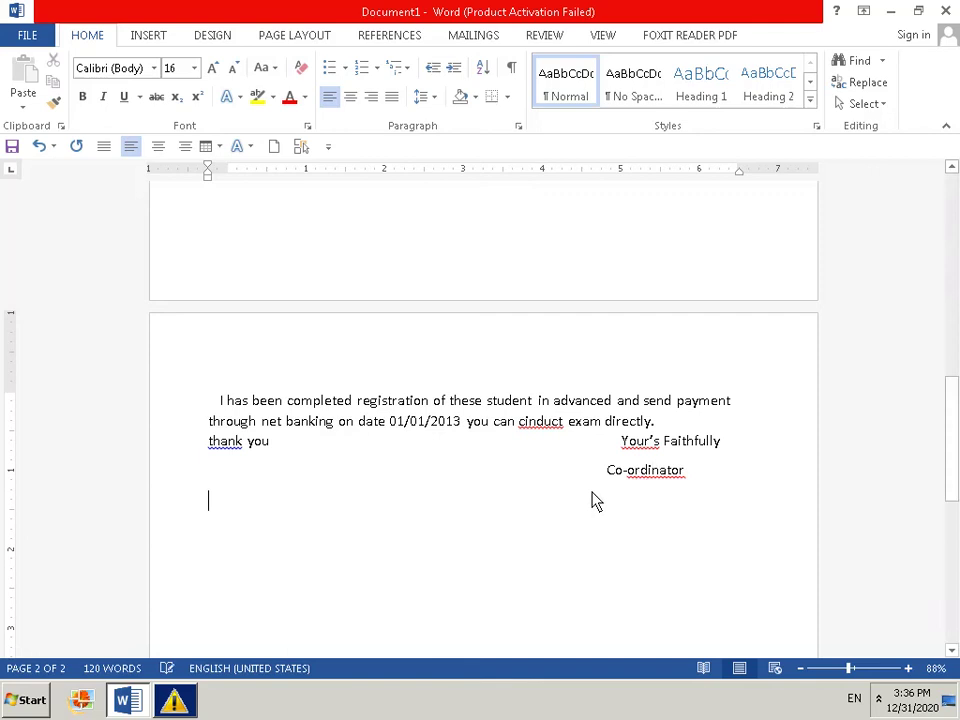
{"action": "left_click", "coordinate": [595, 500], "text": "shift"}
{"action": "key", "text": "Delete"}
{"action": "type", "text": "Sher"}
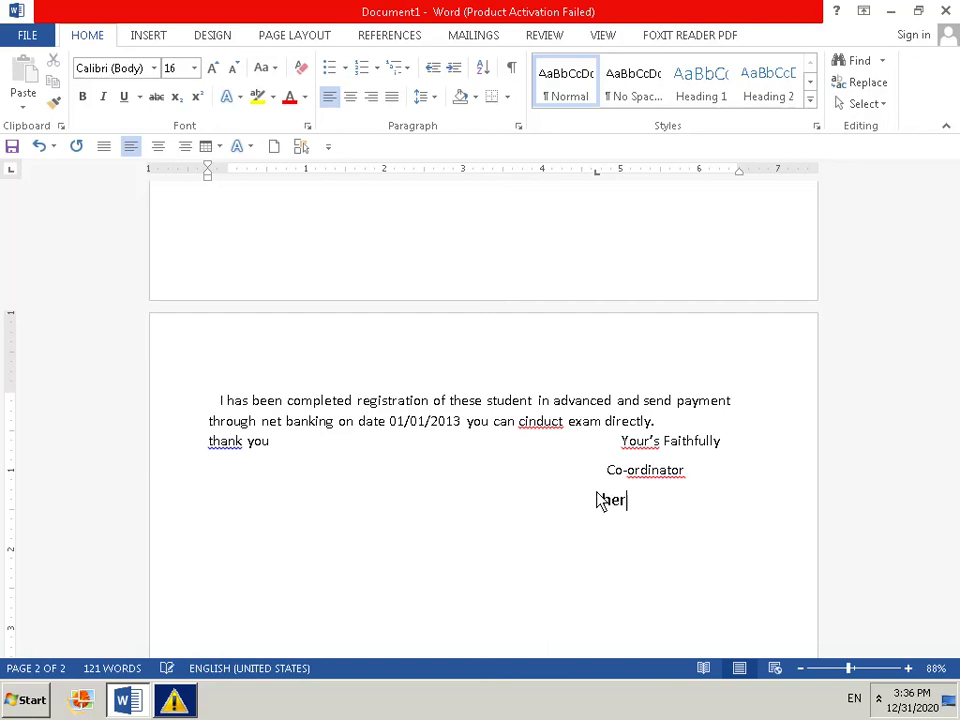
{"action": "type", "text": "r"}
{"action": "key", "text": "BackSpace"}
{"action": "key", "text": "BackSpace"}
{"action": "key", "text": "BackSpace"}
{"action": "key", "text": "BackSpace"}
{"action": "key", "text": "BackSpace"}
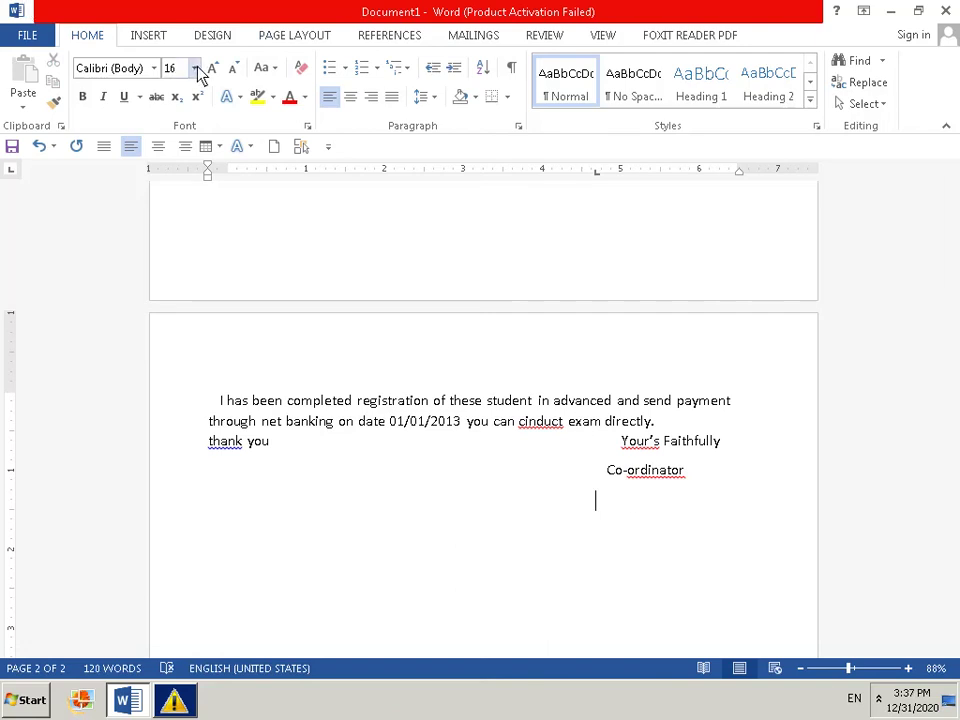
Switch to 14 pt and type 'shree infotech computers' on a new line under Co-ordinator
{"action": "left_click", "coordinate": [194, 68]}
{"action": "left_click", "coordinate": [184, 184]}
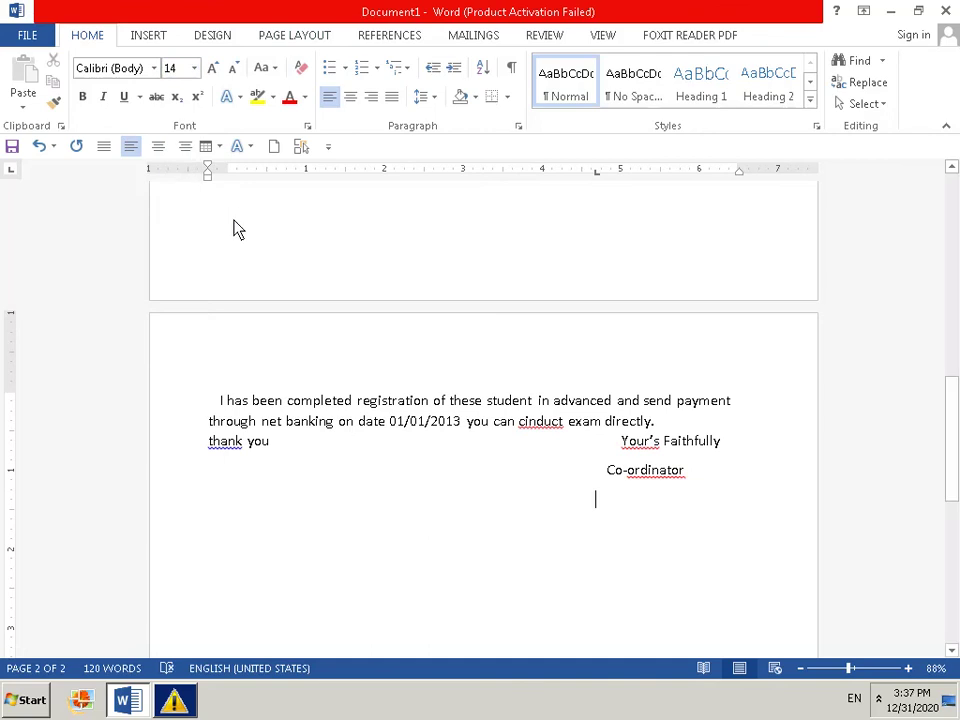
{"action": "type", "text": "sh"}
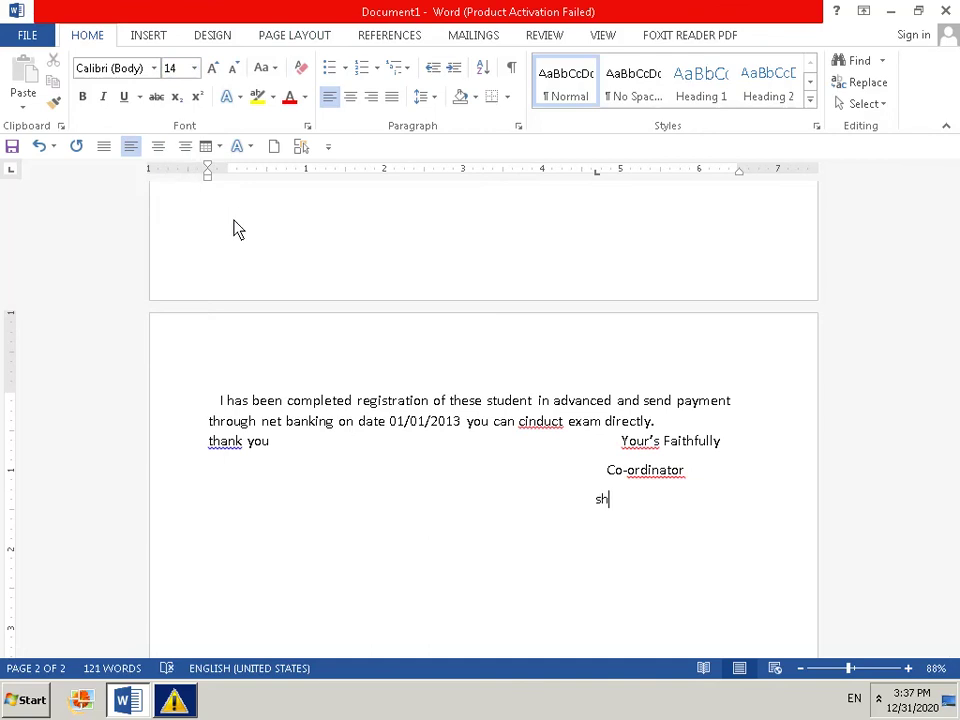
{"action": "type", "text": "ree"}
{"action": "type", "text": " i"}
{"action": "type", "text": "n"}
{"action": "type", "text": "f"}
{"action": "type", "text": "oth"}
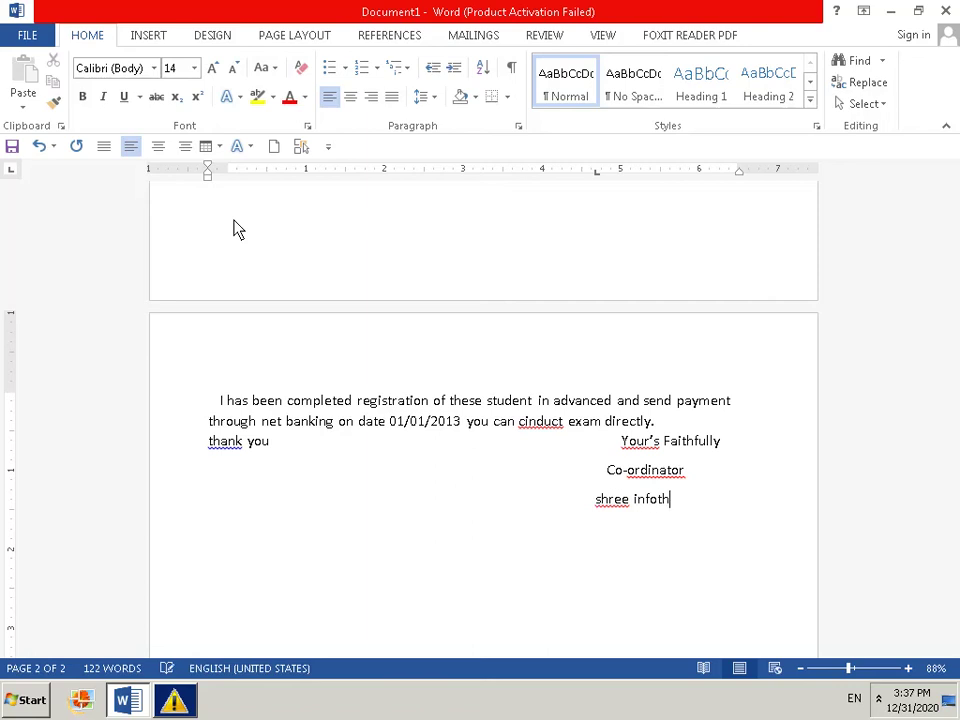
{"action": "key", "text": "BackSpace"}
{"action": "key", "text": "BackSpace"}
{"action": "type", "text": "t"}
{"action": "type", "text": "ech "}
{"action": "type", "text": "co"}
{"action": "type", "text": "mput"}
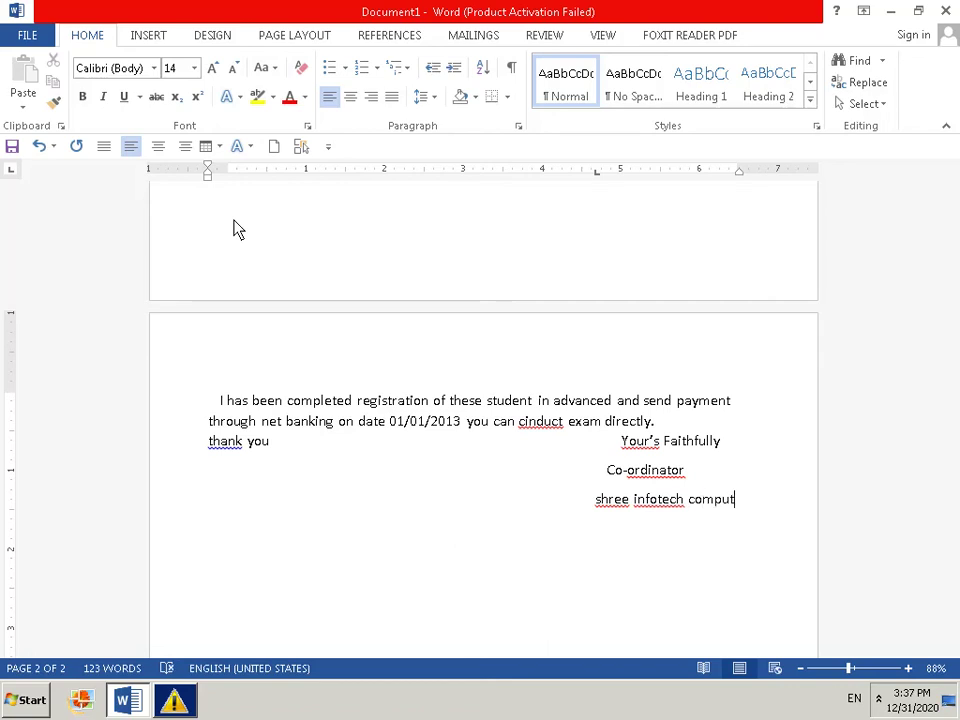
{"action": "type", "text": "er"}
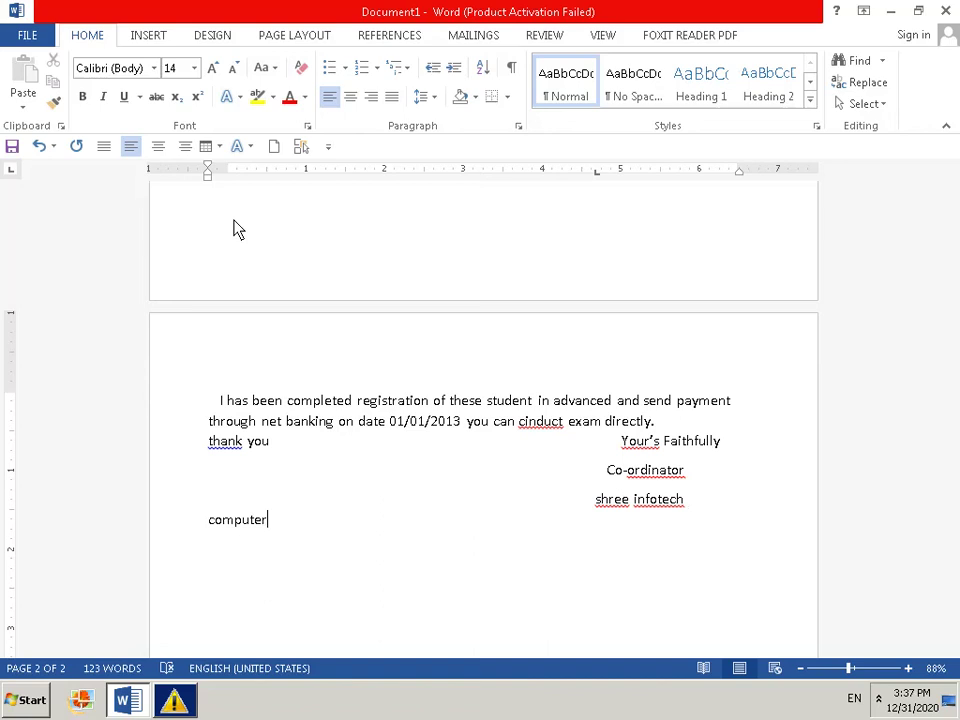
{"action": "key", "text": "BackSpace"}
{"action": "key", "text": "BackSpace"}
{"action": "key", "text": "BackSpace"}
{"action": "key", "text": "BackSpace"}
{"action": "key", "text": "BackSpace"}
{"action": "key", "text": "BackSpace"}
{"action": "key", "text": "BackSpace"}
{"action": "key", "text": "BackSpace"}
{"action": "key", "text": "BackSpace"}
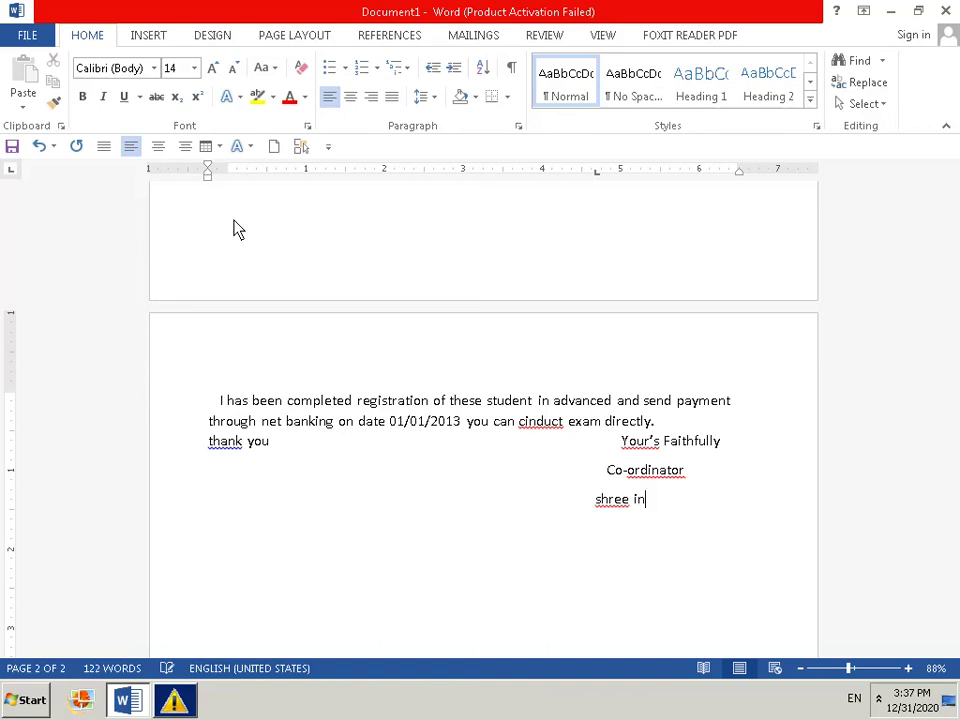
{"action": "key", "text": "BackSpace"}
{"action": "key", "text": "BackSpace"}
{"action": "key", "text": "BackSpace"}
{"action": "key", "text": "BackSpace"}
{"action": "key", "text": "BackSpace"}
{"action": "key", "text": "BackSpace"}
{"action": "key", "text": "BackSpace"}
{"action": "key", "text": "Return"}
{"action": "key", "text": "BackSpace"}
{"action": "key", "text": "BackSpace"}
{"action": "key", "text": "BackSpace"}
{"action": "type", "text": "sh"}
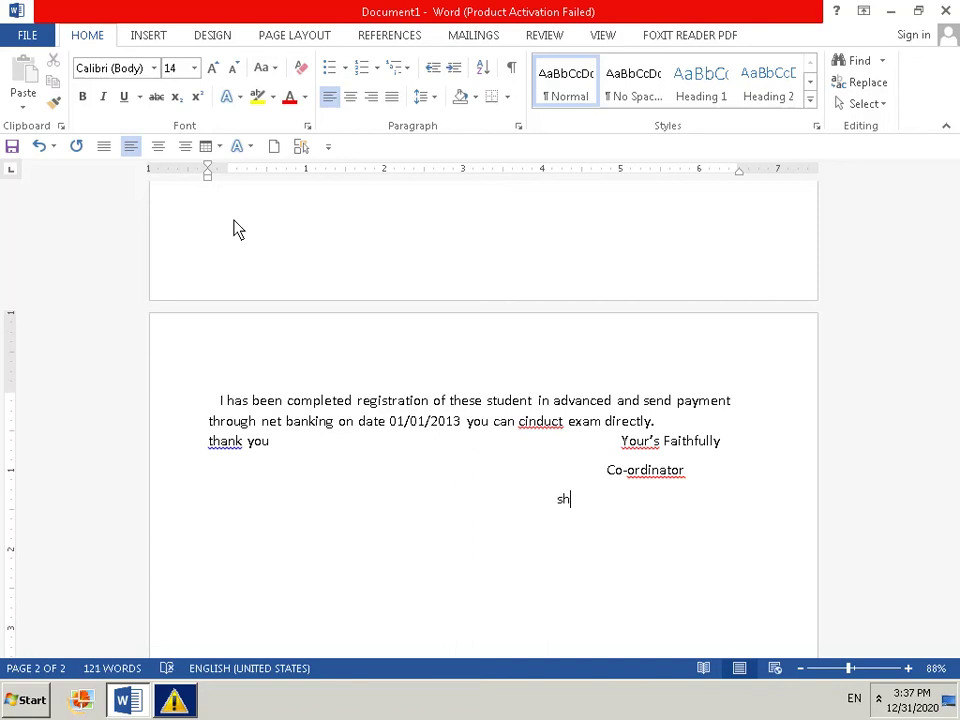
{"action": "type", "text": "e"}
{"action": "key", "text": "BackSpace"}
{"action": "type", "text": "re"}
{"action": "type", "text": "e "}
{"action": "type", "text": "i"}
{"action": "type", "text": "nfo"}
{"action": "type", "text": "t"}
{"action": "type", "text": "ech "}
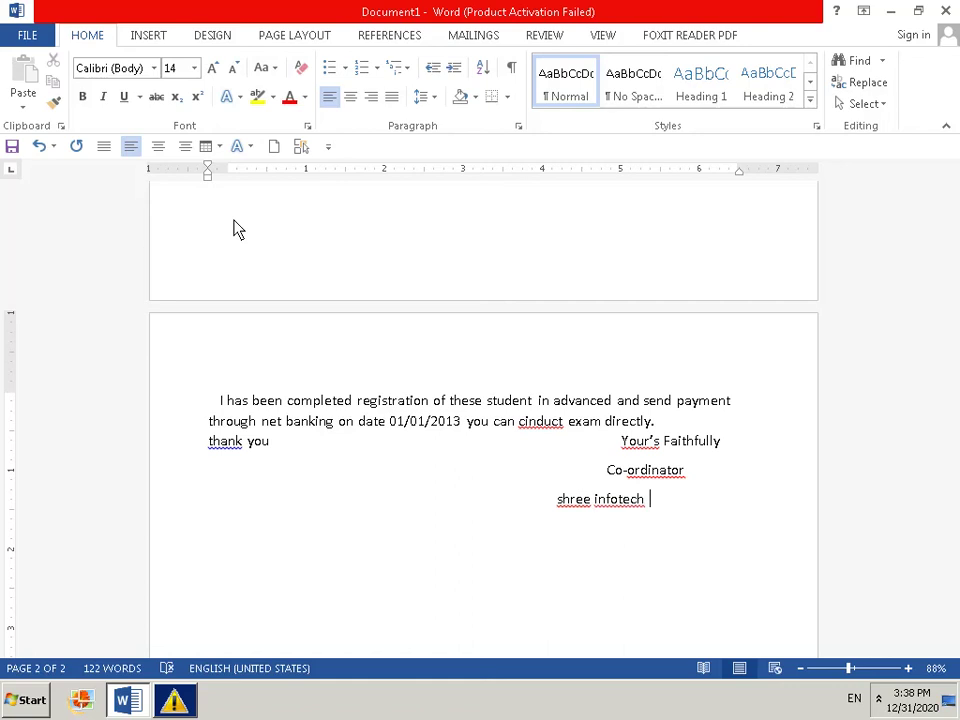
{"action": "type", "text": "com"}
{"action": "type", "text": "pute"}
{"action": "type", "text": "r"}
{"action": "type", "text": "s"}
Return to the top of the letter and drag-select text from the heading downward
{"action": "scroll", "coordinate": [280, 360], "scroll_direction": "up", "scroll_amount": 3}
{"action": "scroll", "coordinate": [334, 409], "scroll_direction": "up", "scroll_amount": 5}
{"action": "scroll", "coordinate": [320, 396], "scroll_direction": "up", "scroll_amount": 3}
{"action": "scroll", "coordinate": [250, 355], "scroll_direction": "up", "scroll_amount": 2}
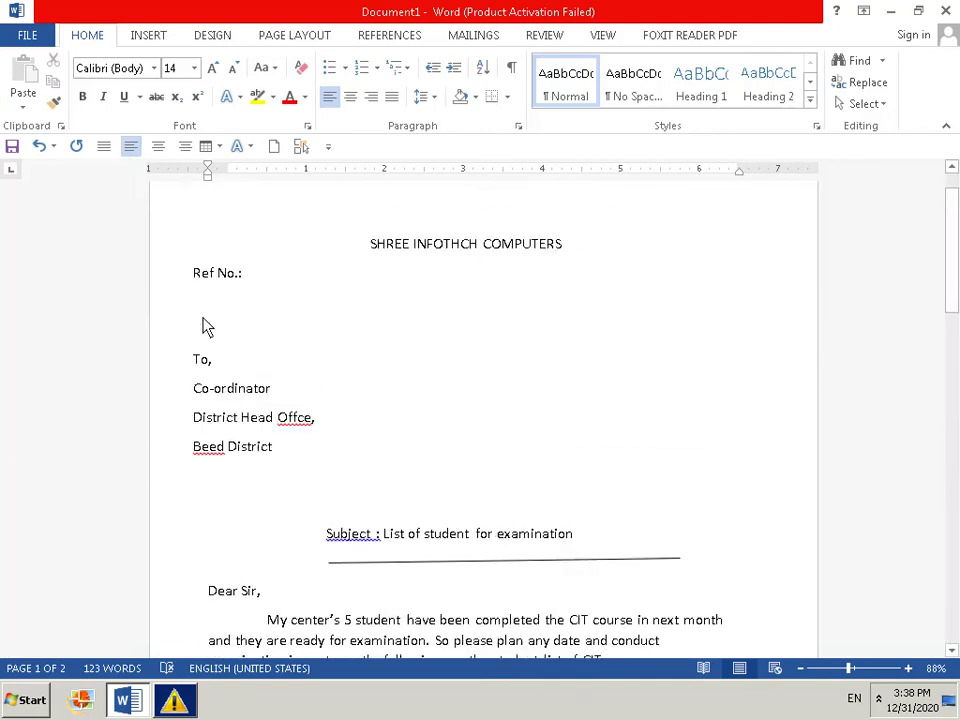
{"action": "scroll", "coordinate": [205, 326], "scroll_direction": "up", "scroll_amount": 1}
{"action": "left_click_drag", "start_coordinate": [190, 280], "coordinate": [452, 621]}
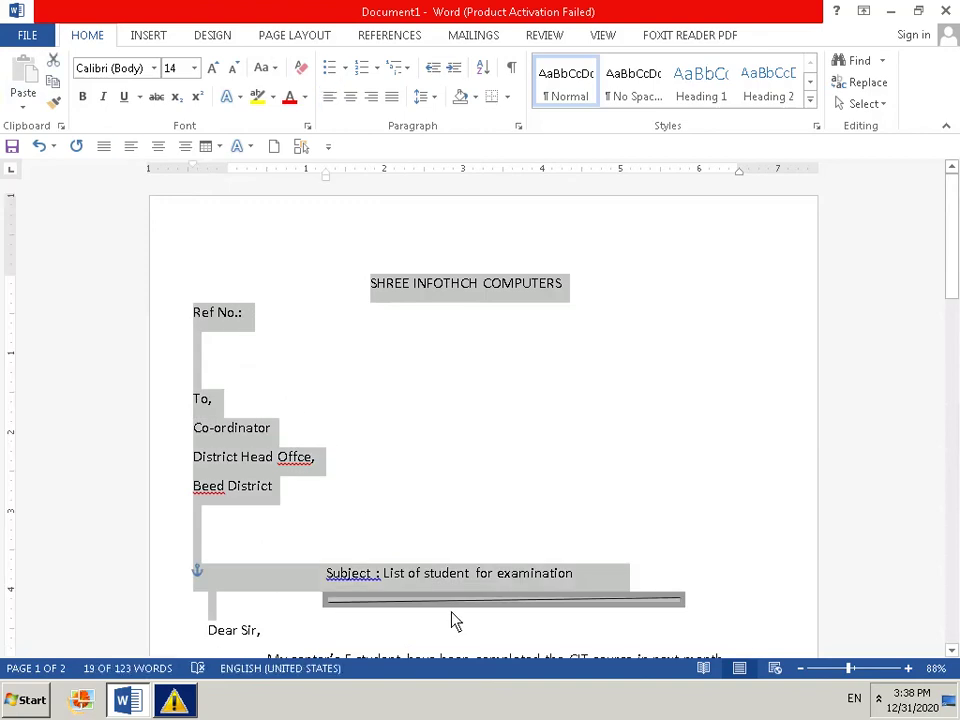
Drag-select from 'Ref No.' down through the CIT table to the signature lines, excluding the heading
{"action": "scroll", "coordinate": [452, 621], "scroll_direction": "down", "scroll_amount": 3}
{"action": "double_click", "coordinate": [252, 476]}
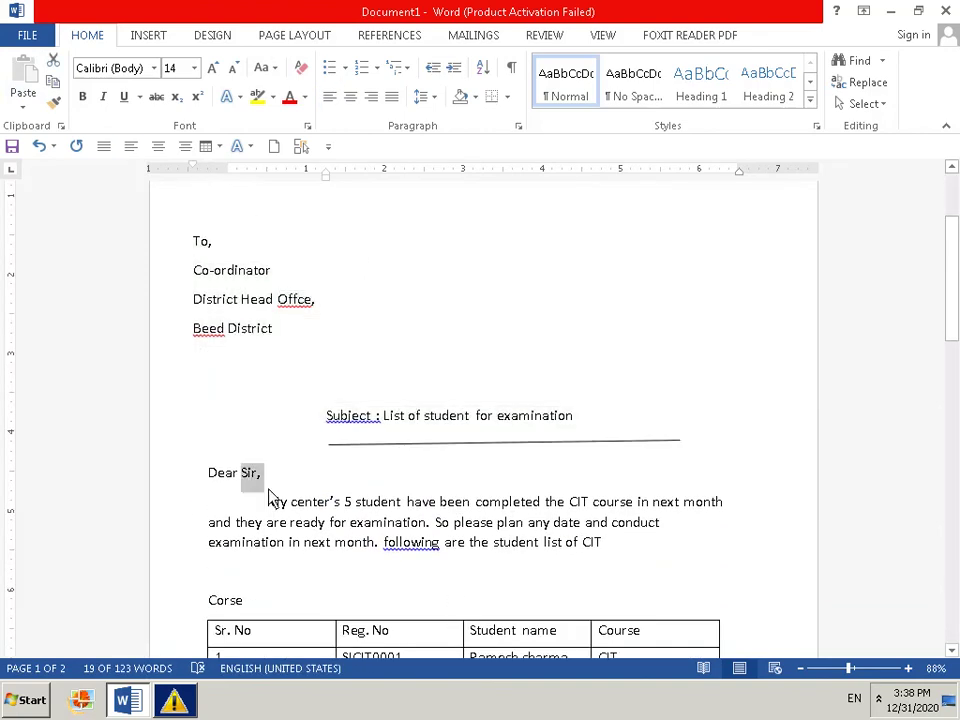
{"action": "scroll", "coordinate": [396, 363], "scroll_direction": "up", "scroll_amount": 3}
{"action": "mouse_move", "coordinate": [370, 283]}
{"action": "left_mouse_down"}
{"action": "mouse_move", "coordinate": [265, 335]}
{"action": "mouse_move", "coordinate": [386, 519]}
{"action": "mouse_move", "coordinate": [437, 638]}
{"action": "left_mouse_up"}
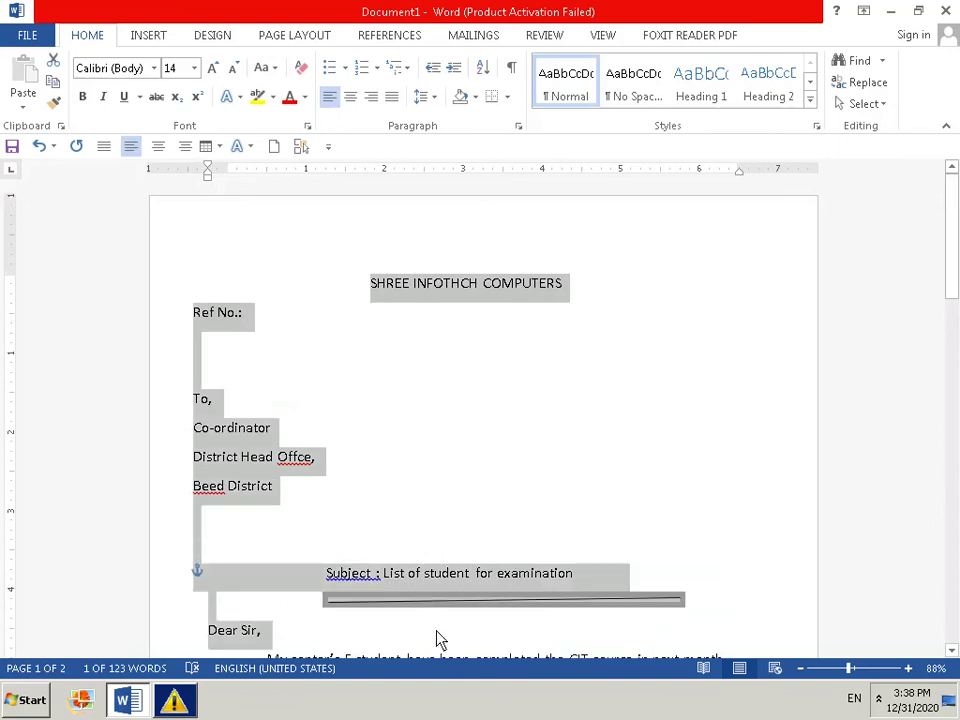
{"action": "scroll", "coordinate": [437, 636], "scroll_direction": "down", "scroll_amount": 2}
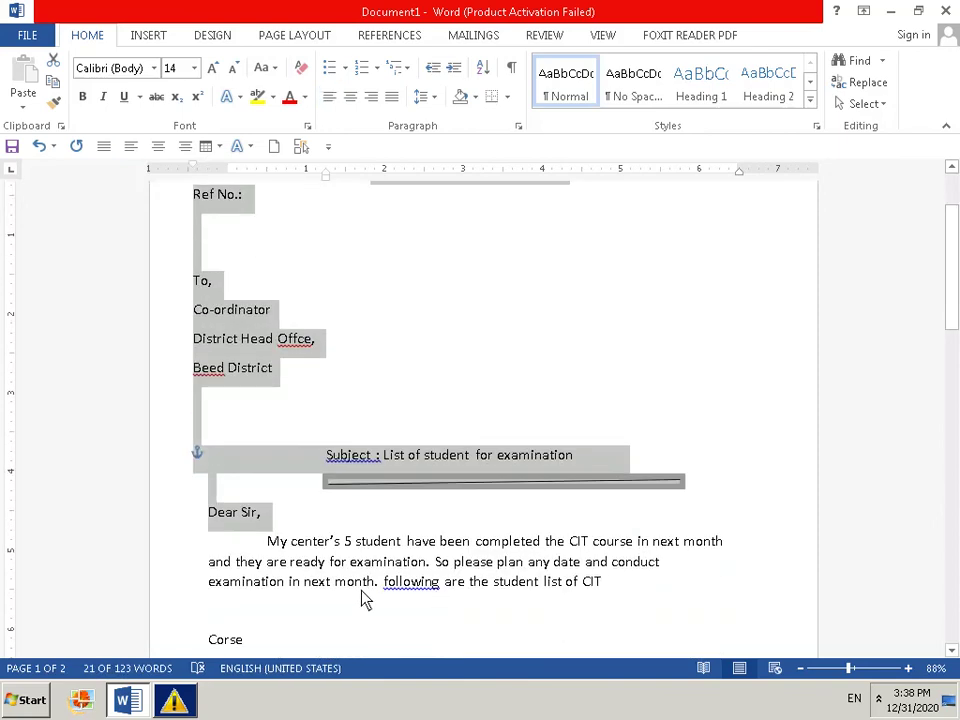
{"action": "left_click", "coordinate": [281, 541]}
{"action": "left_click", "coordinate": [298, 521]}
{"action": "scroll", "coordinate": [300, 523], "scroll_direction": "up", "scroll_amount": 2}
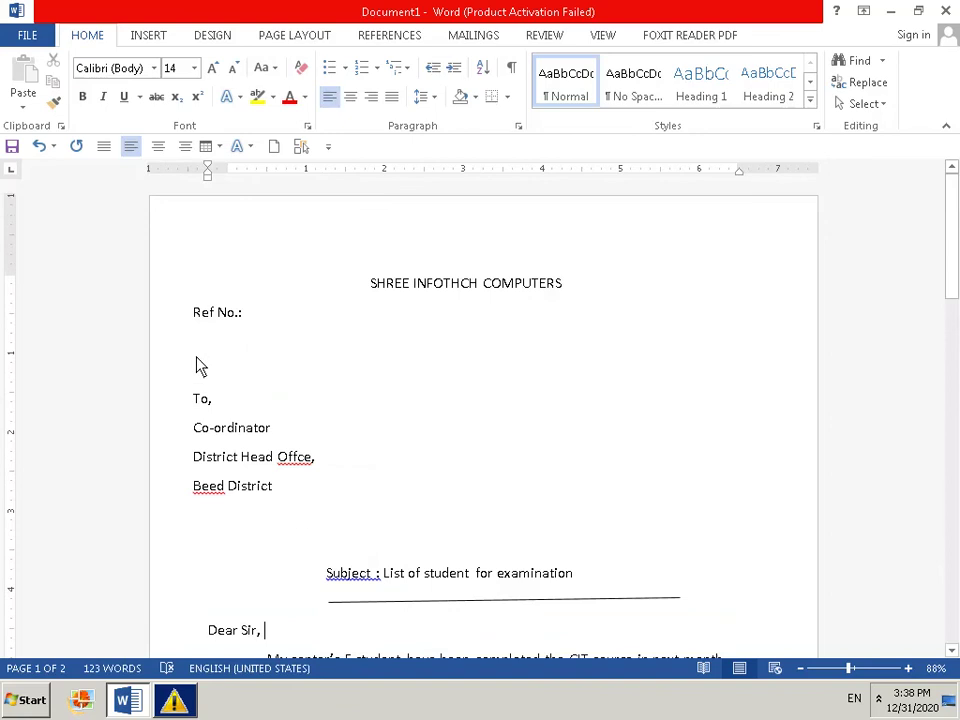
{"action": "left_click_drag", "start_coordinate": [195, 318], "coordinate": [340, 520]}
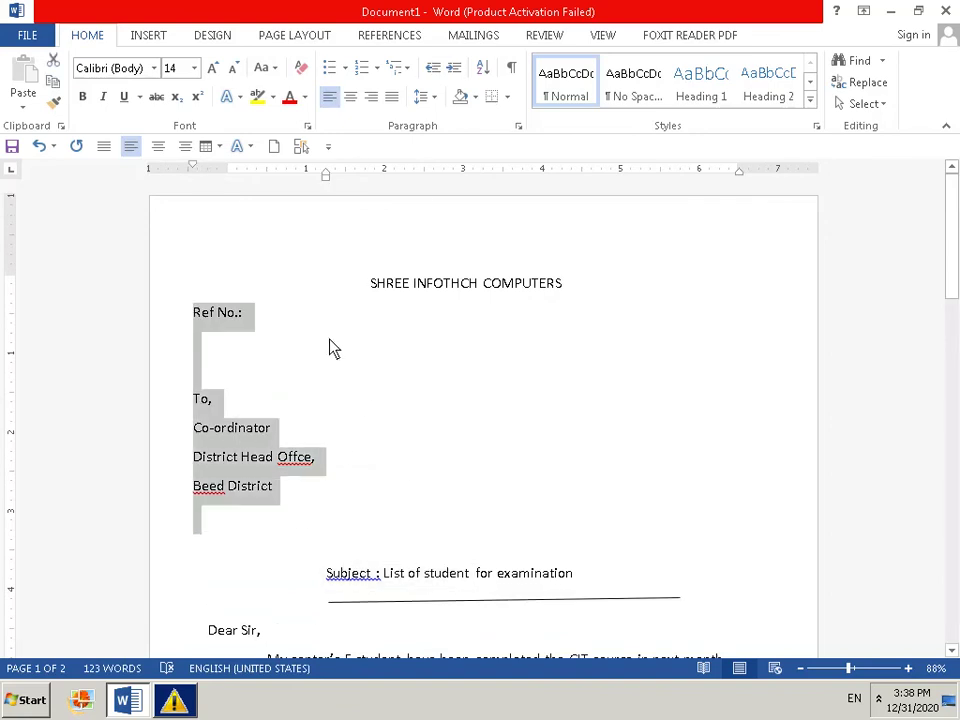
{"action": "left_click_drag", "start_coordinate": [223, 340], "coordinate": [300, 430]}
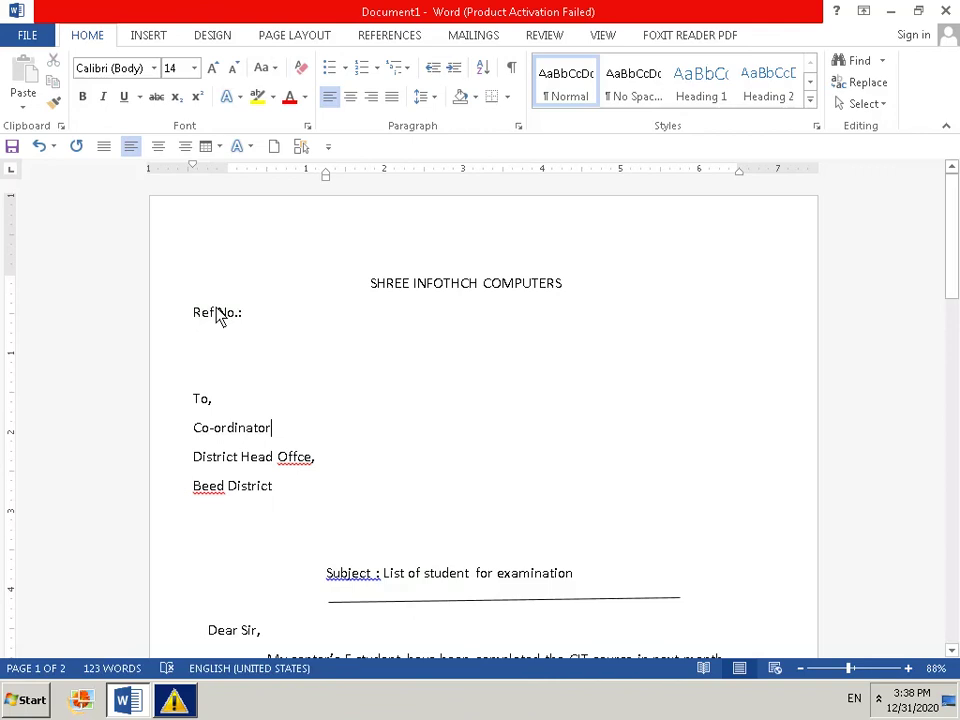
{"action": "left_click_drag", "start_coordinate": [197, 315], "coordinate": [418, 657]}
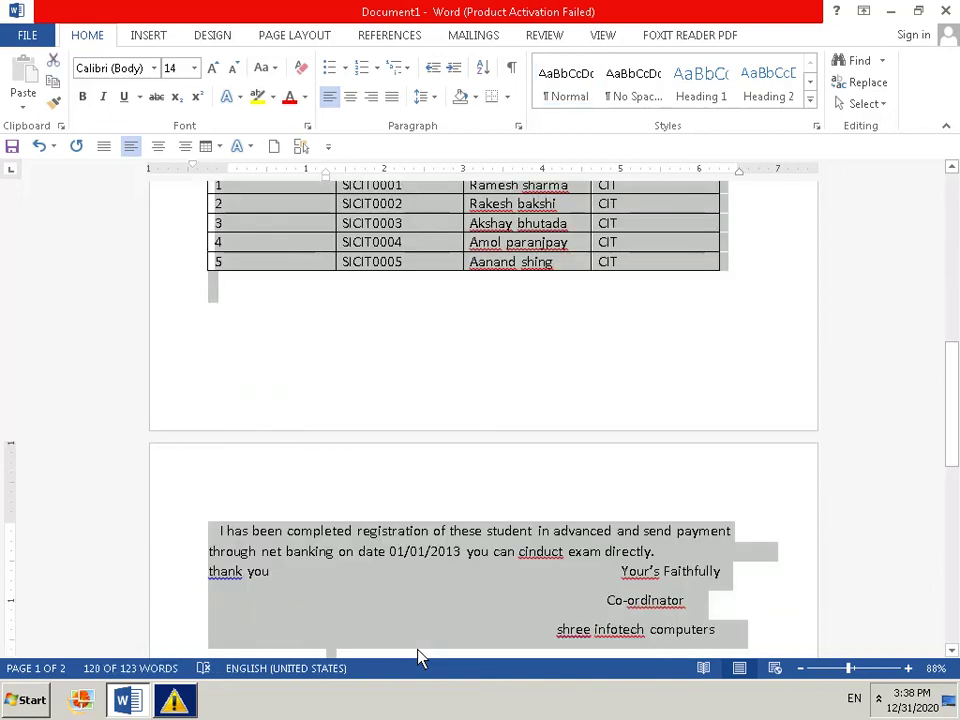
Set the selected body text to 16 pt and scroll through the letter to check it
{"action": "left_click", "coordinate": [194, 67]}
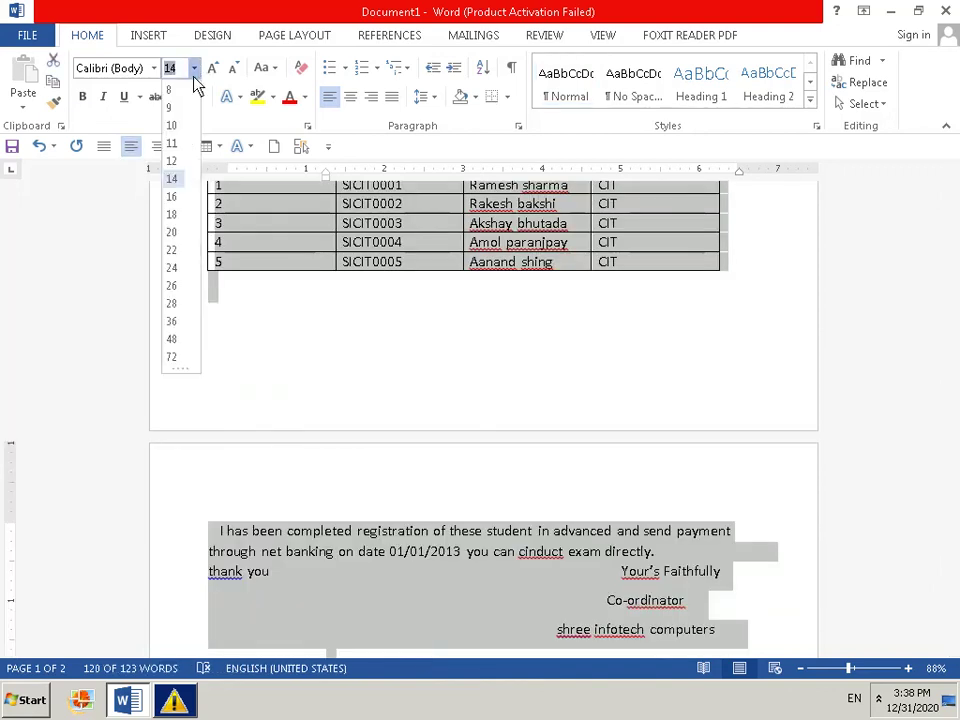
{"action": "left_click", "coordinate": [177, 199]}
{"action": "scroll", "coordinate": [249, 306], "scroll_direction": "up", "scroll_amount": 5}
{"action": "scroll", "coordinate": [268, 321], "scroll_direction": "up", "scroll_amount": 4}
{"action": "scroll", "coordinate": [272, 326], "scroll_direction": "up", "scroll_amount": 2}
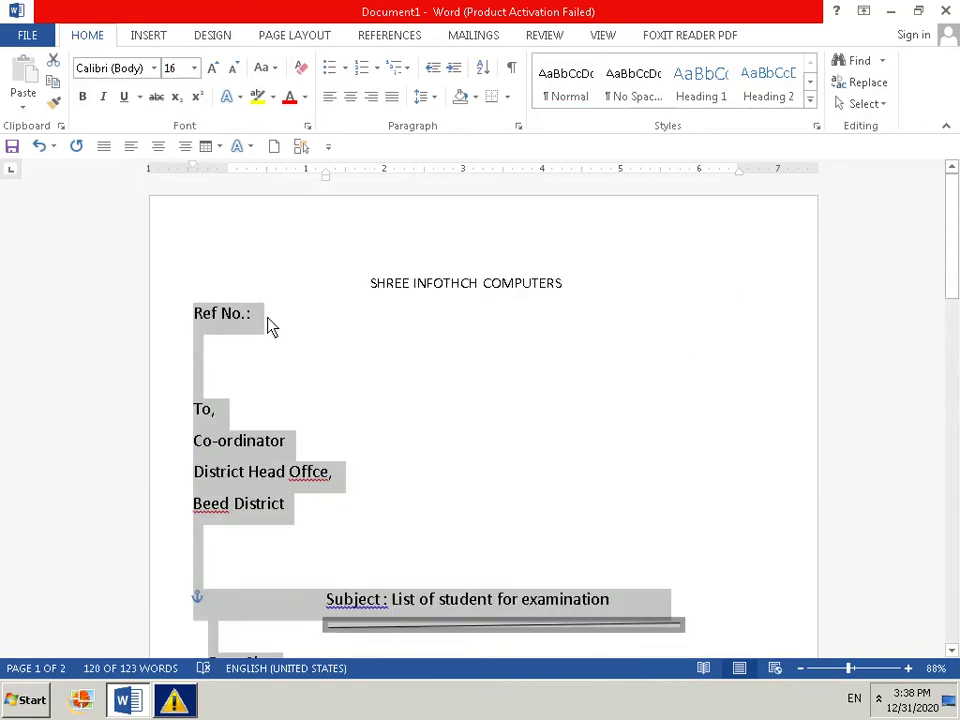
{"action": "scroll", "coordinate": [268, 326], "scroll_direction": "down", "scroll_amount": 6}
{"action": "scroll", "coordinate": [268, 326], "scroll_direction": "up", "scroll_amount": 2}
{"action": "scroll", "coordinate": [268, 326], "scroll_direction": "up", "scroll_amount": 3}
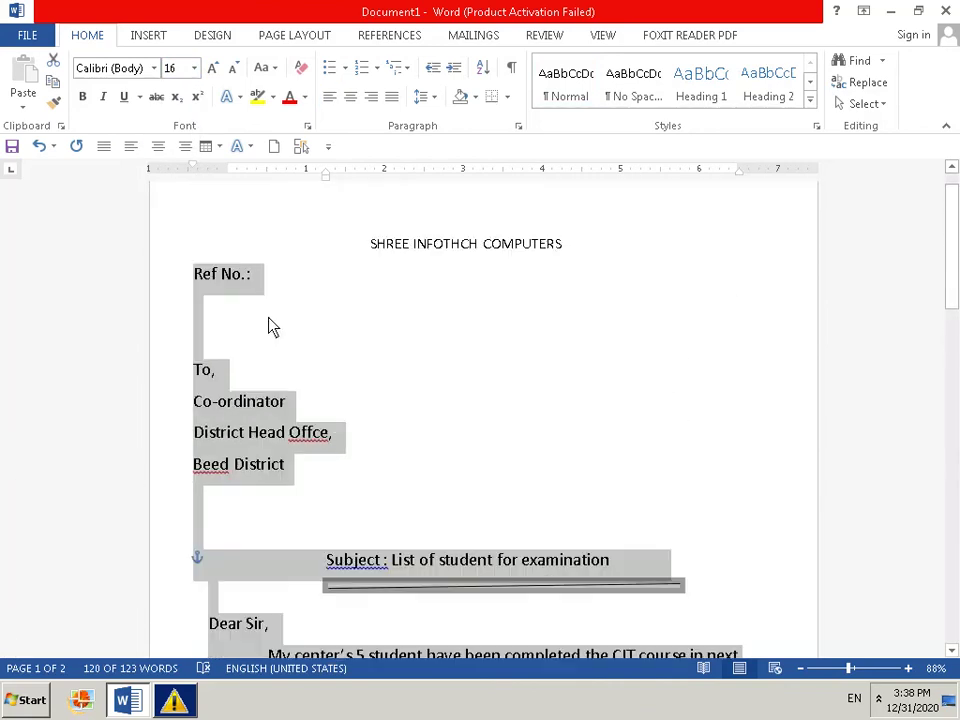
{"action": "scroll", "coordinate": [268, 326], "scroll_direction": "up", "scroll_amount": 1}
{"action": "scroll", "coordinate": [268, 326], "scroll_direction": "down", "scroll_amount": 5}
{"action": "scroll", "coordinate": [268, 326], "scroll_direction": "up", "scroll_amount": 5}
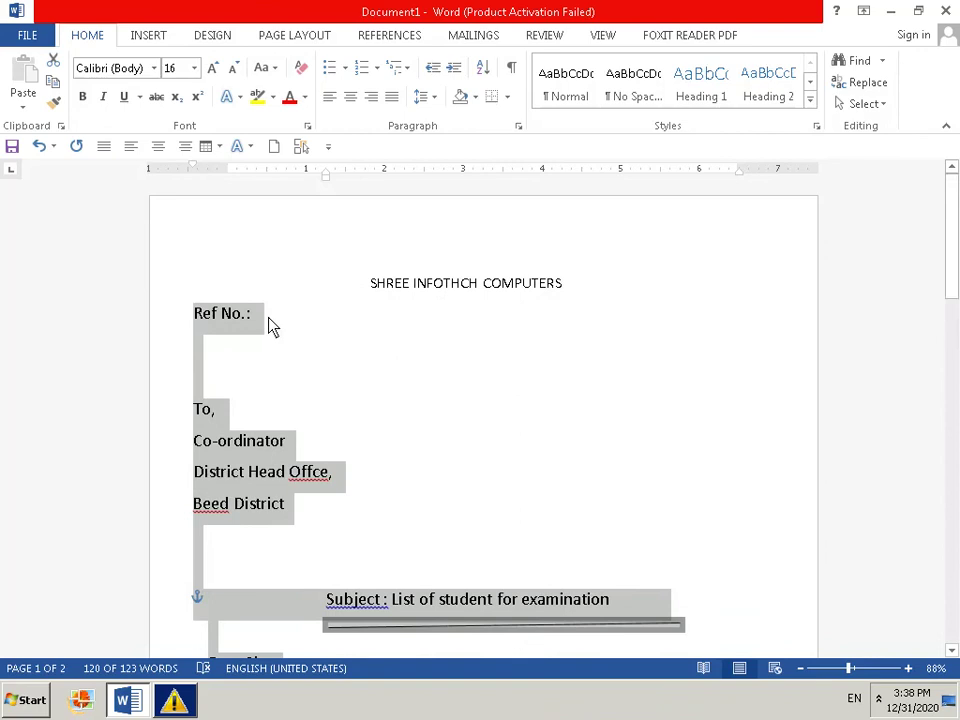
{"action": "scroll", "coordinate": [508, 426], "scroll_direction": "down", "scroll_amount": 1}
{"action": "scroll", "coordinate": [508, 426], "scroll_direction": "down", "scroll_amount": 3}
Deselect the body and select the SHREE INFOTHCH COMPUTERS heading line
{"action": "left_click", "coordinate": [508, 426]}
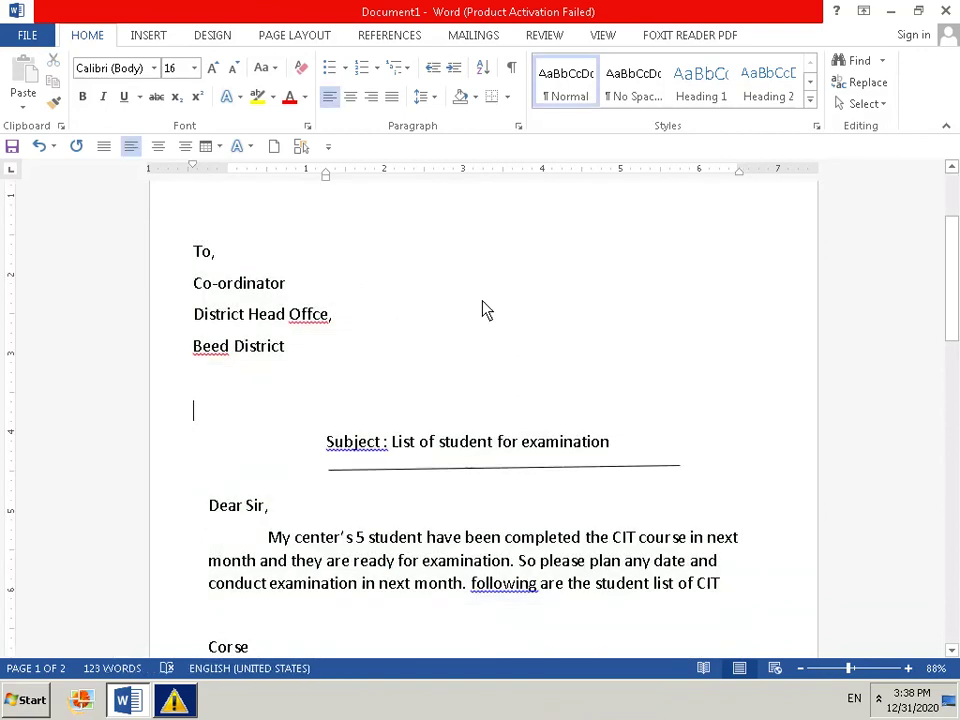
{"action": "scroll", "coordinate": [497, 380], "scroll_direction": "up", "scroll_amount": 4}
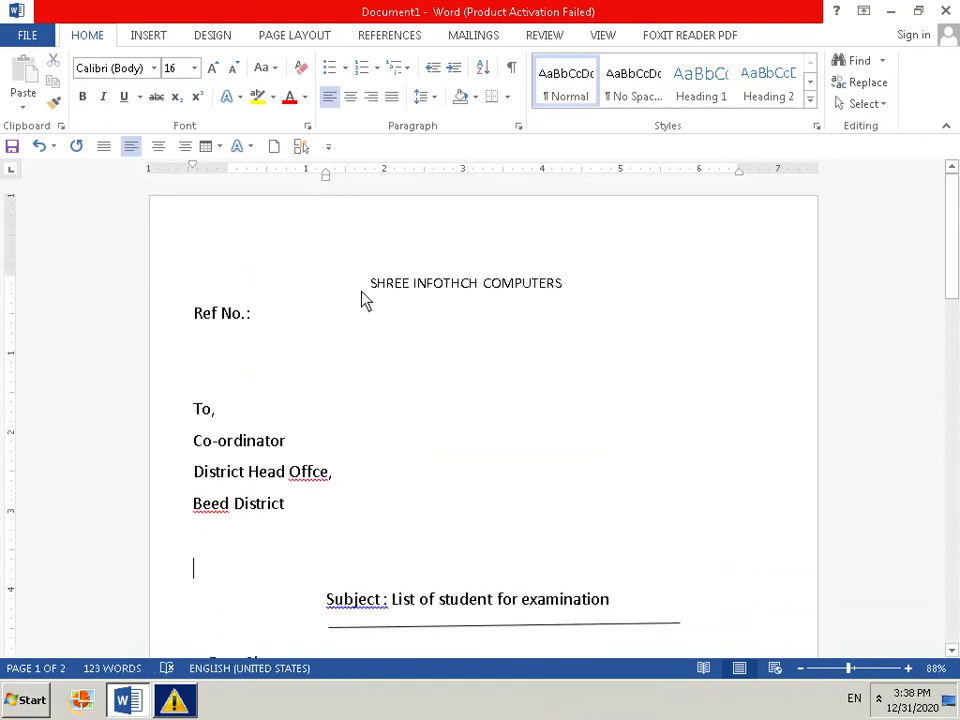
{"action": "left_click_drag", "start_coordinate": [370, 283], "coordinate": [604, 277]}
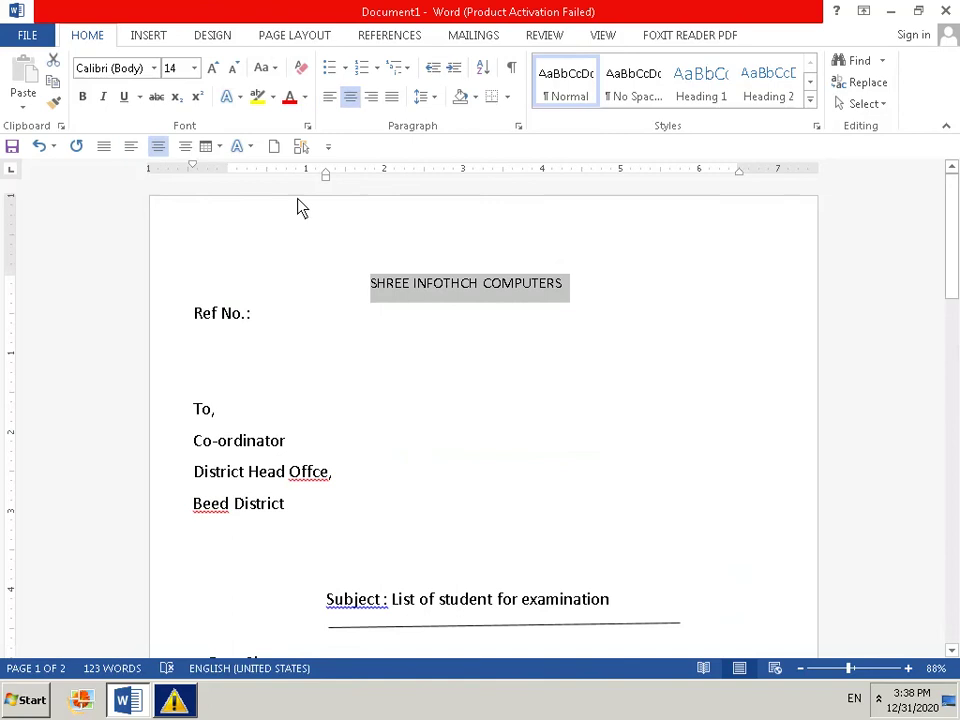
Set the SHREE INFOTHCH COMPUTERS heading to 26 pt and scroll to review the letter
{"action": "left_click", "coordinate": [194, 68]}
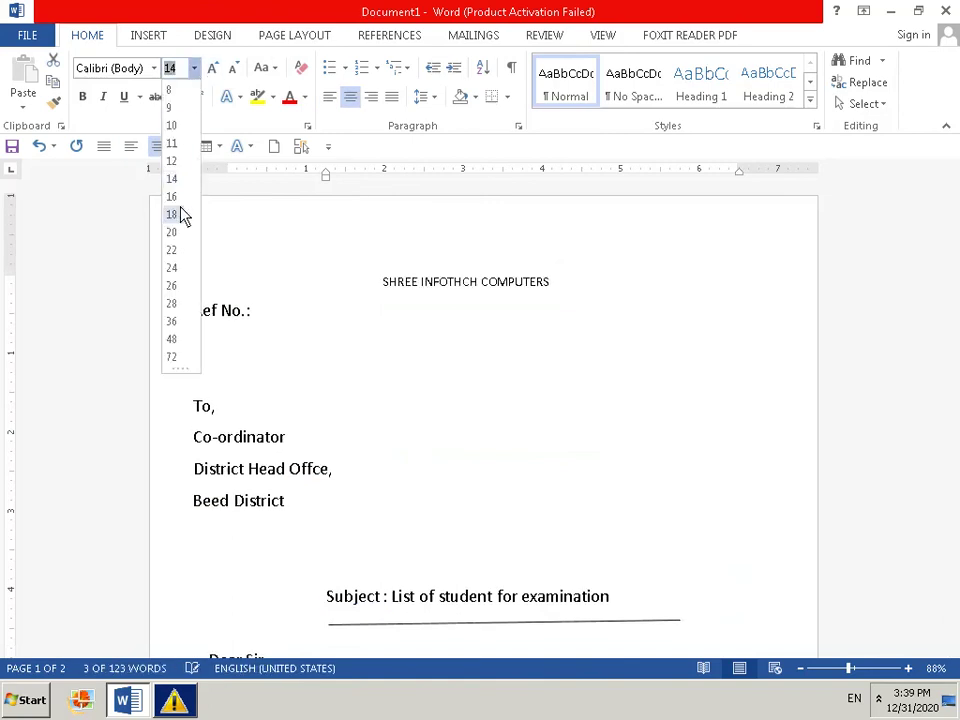
{"action": "left_click", "coordinate": [172, 286]}
{"action": "left_click", "coordinate": [400, 332]}
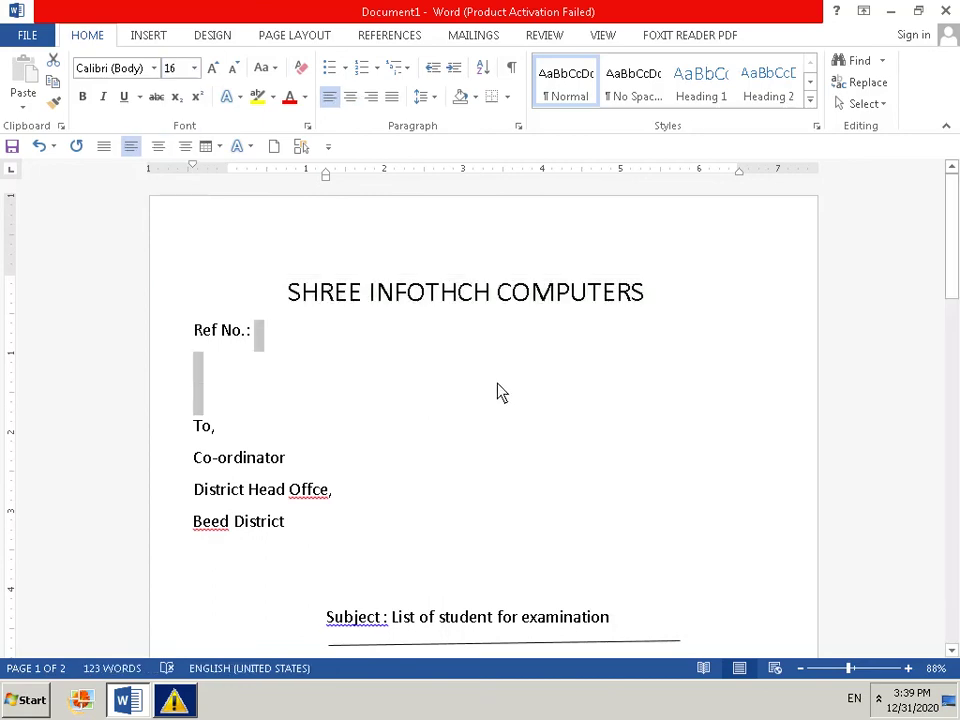
{"action": "scroll", "coordinate": [501, 392], "scroll_direction": "down", "scroll_amount": 2}
{"action": "scroll", "coordinate": [501, 392], "scroll_direction": "down", "scroll_amount": 1}
{"action": "scroll", "coordinate": [497, 390], "scroll_direction": "down", "scroll_amount": 2}
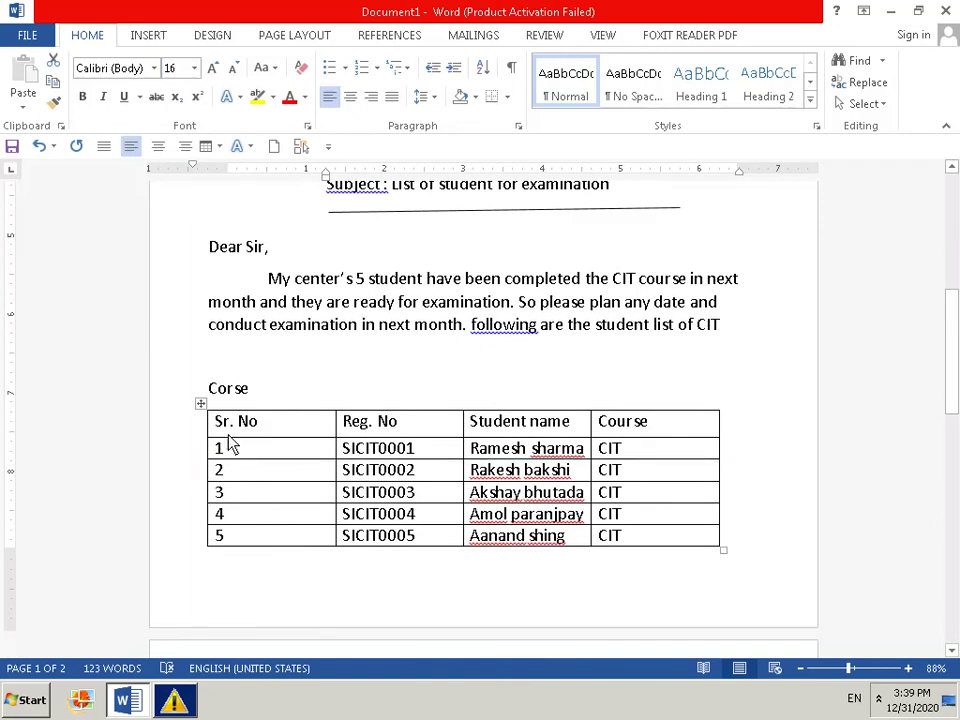
{"action": "scroll", "coordinate": [245, 430], "scroll_direction": "up", "scroll_amount": 5}
{"action": "scroll", "coordinate": [257, 422], "scroll_direction": "up", "scroll_amount": 2}
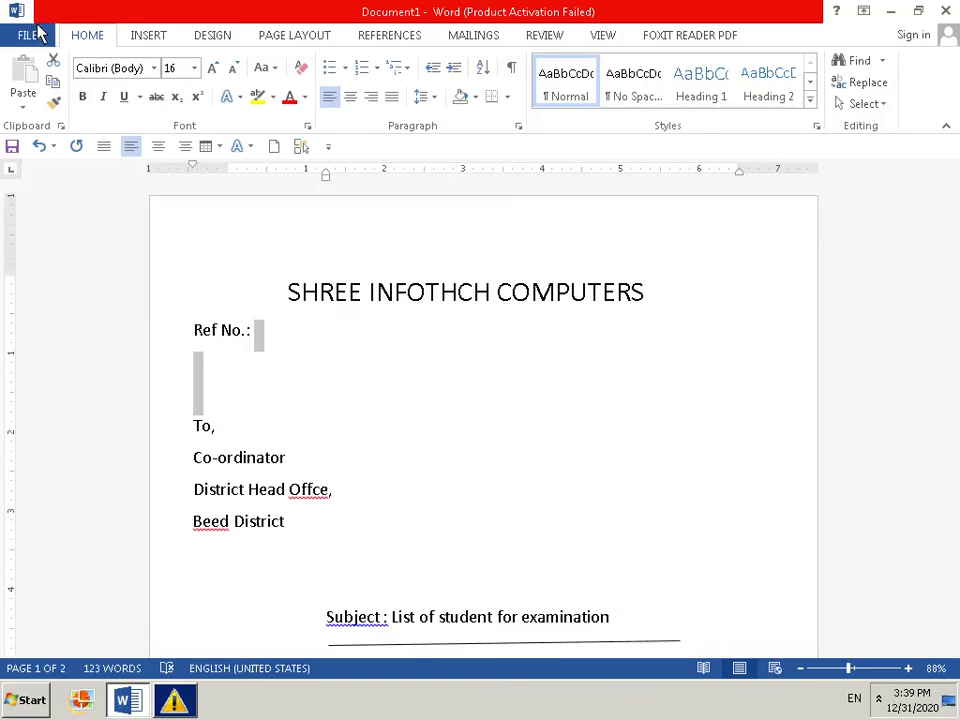
Go to File > Save As > Computer and browse for a save folder
{"action": "left_click", "coordinate": [33, 33]}
{"action": "left_click", "coordinate": [36, 36]}
{"action": "left_click", "coordinate": [4, 42]}
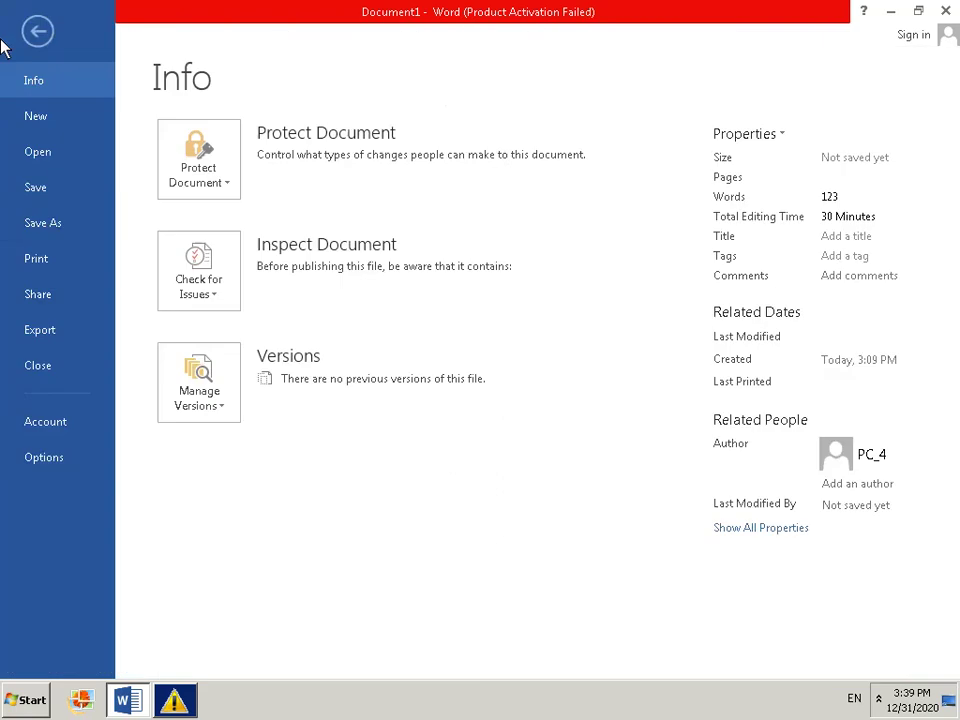
{"action": "left_click", "coordinate": [33, 190]}
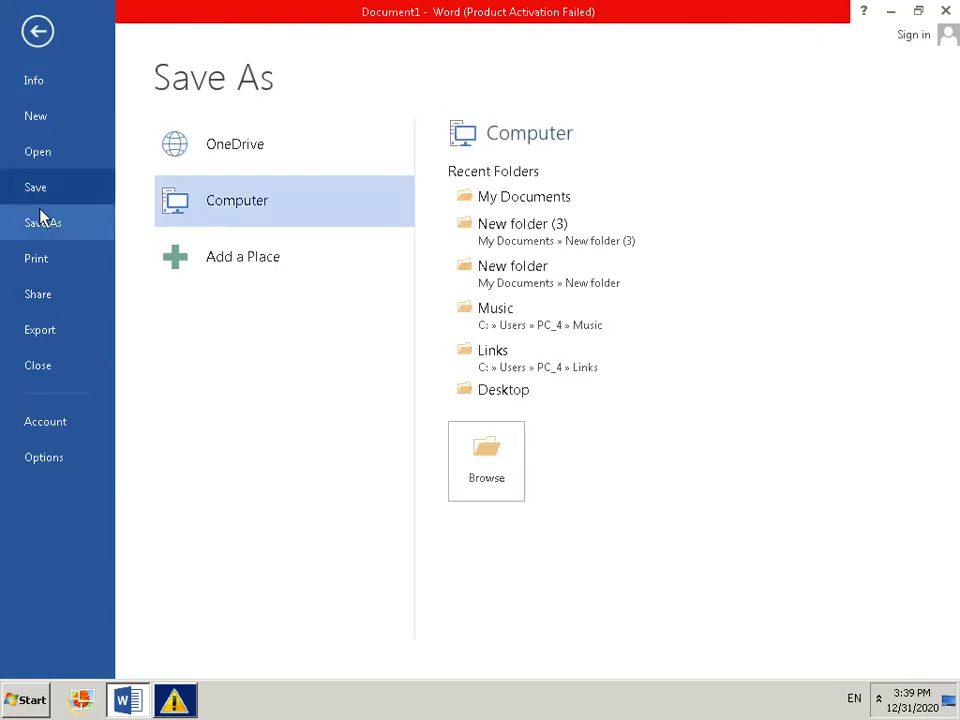
{"action": "left_click", "coordinate": [514, 461]}
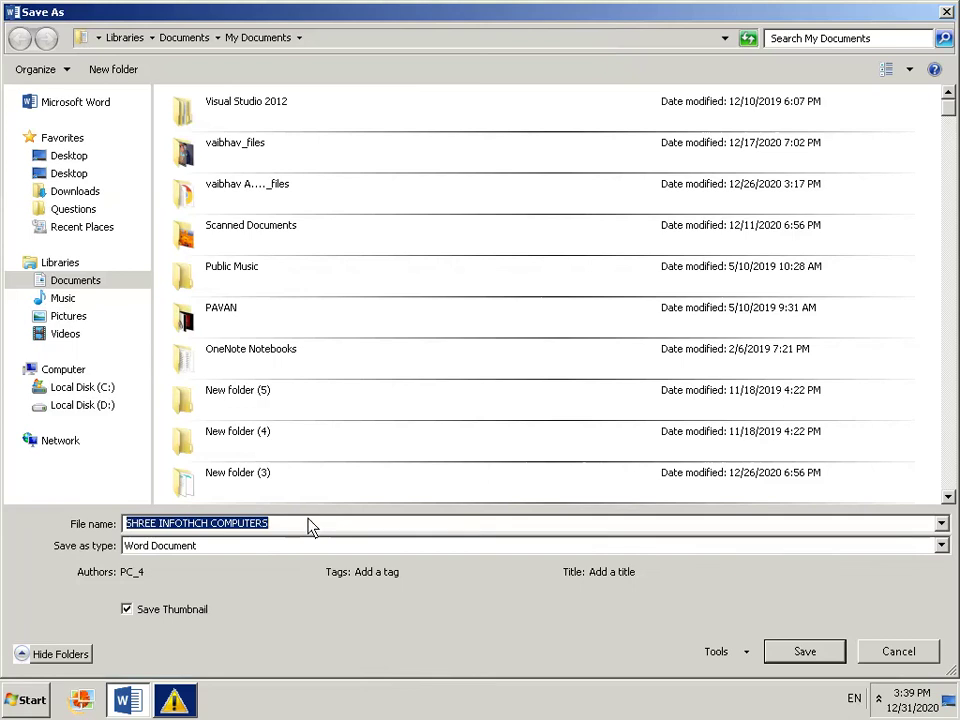
Replace the file name with 's', then cancel the save dialog
{"action": "left_click", "coordinate": [308, 525]}
{"action": "key", "text": "BackSpace"}
{"action": "key", "text": "BackSpace"}
{"action": "key", "text": "BackSpace"}
{"action": "key", "text": "BackSpace"}
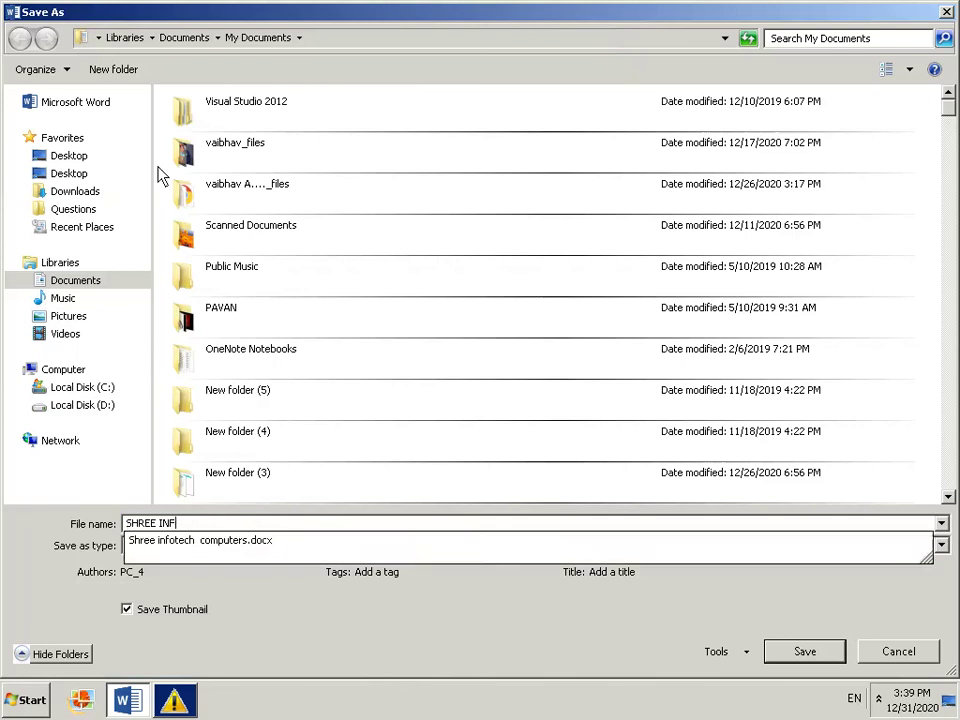
{"action": "key", "text": "BackSpace"}
{"action": "key", "text": "BackSpace"}
{"action": "key", "text": "BackSpace"}
{"action": "type", "text": "s"}
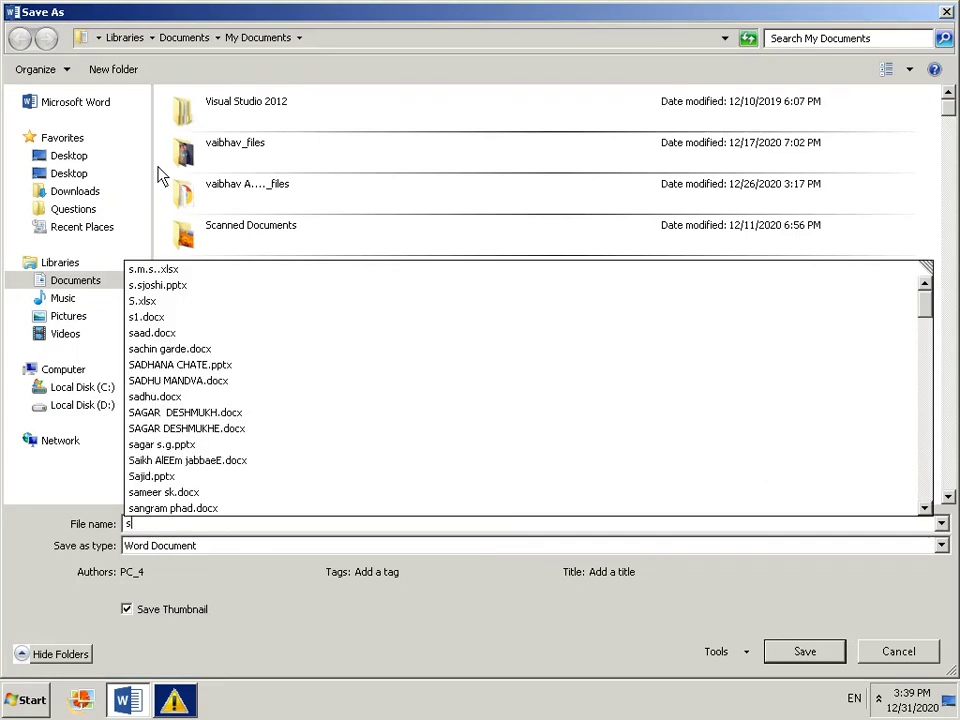
{"action": "left_click", "coordinate": [884, 624]}
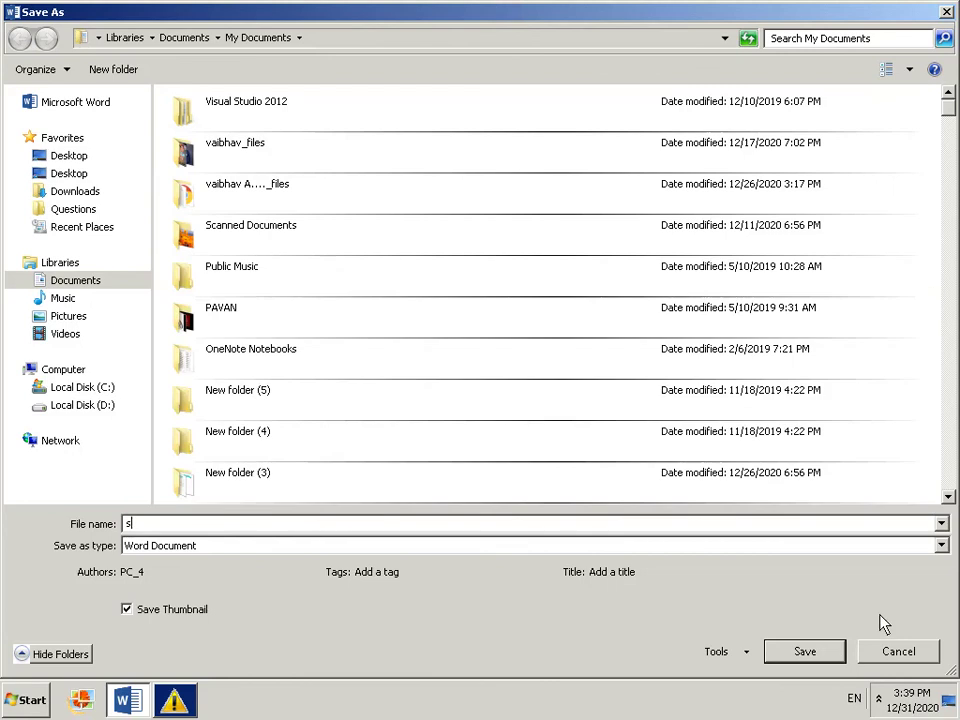
{"action": "left_click", "coordinate": [900, 650]}
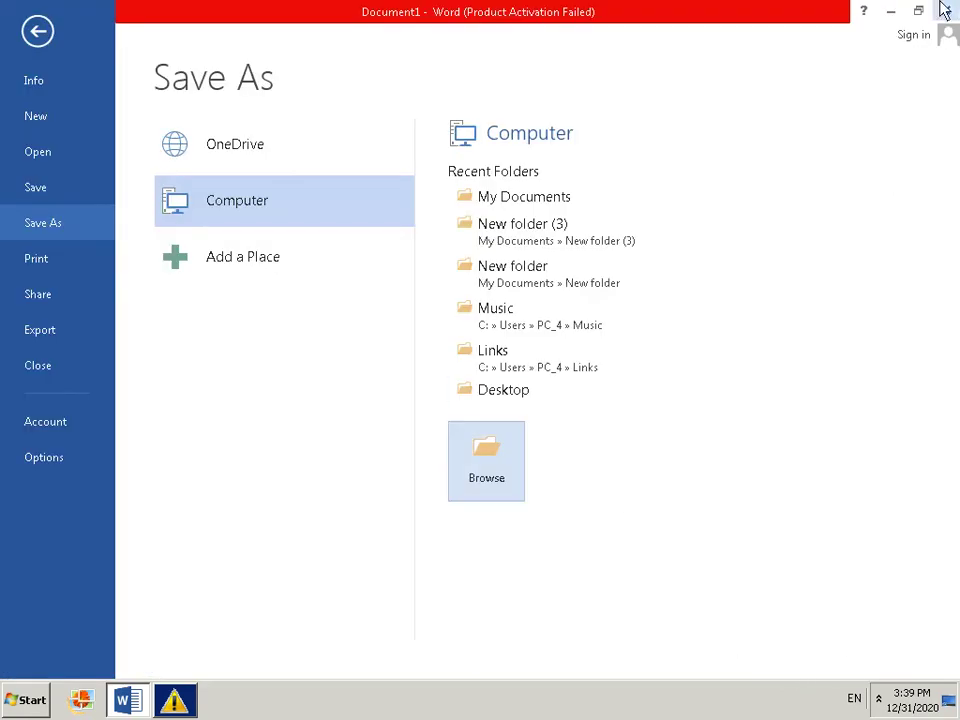
Leave Backstage and return to editing the letter, still unsaved as Document1
{"action": "left_click", "coordinate": [30, 35]}
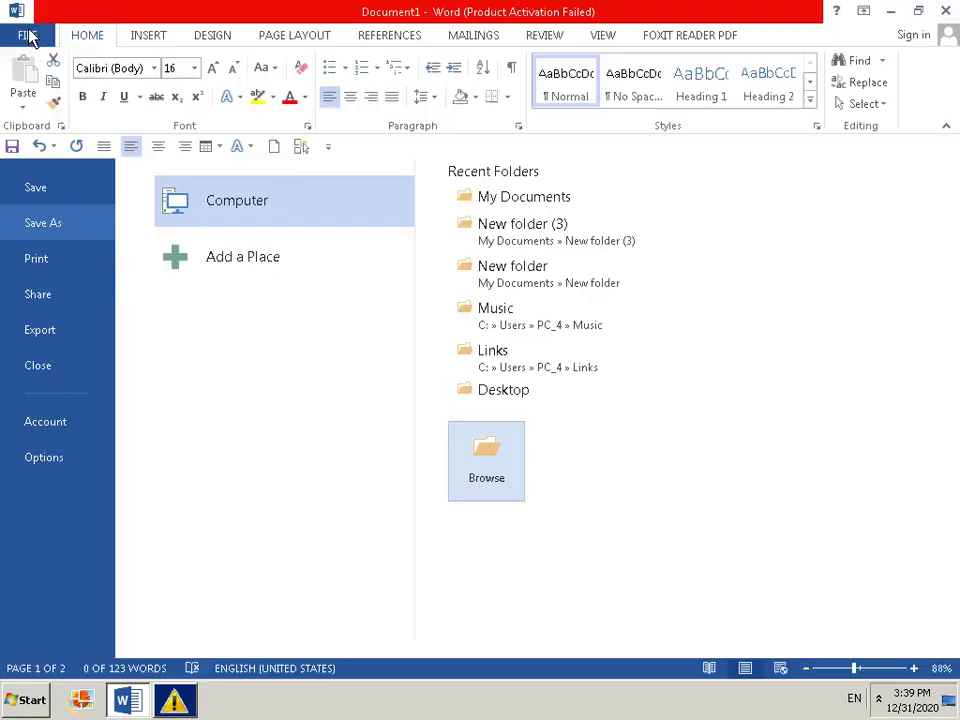
{"action": "left_click", "coordinate": [880, 698]}
{"action": "mouse_move", "coordinate": [877, 620]}
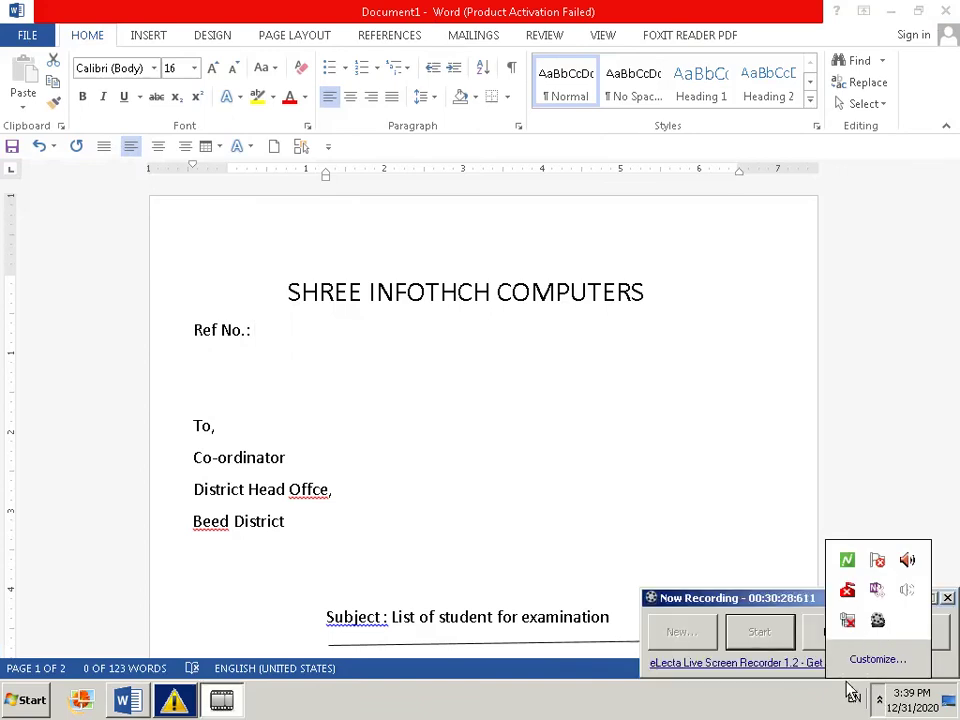
{"action": "left_click", "coordinate": [880, 698]}
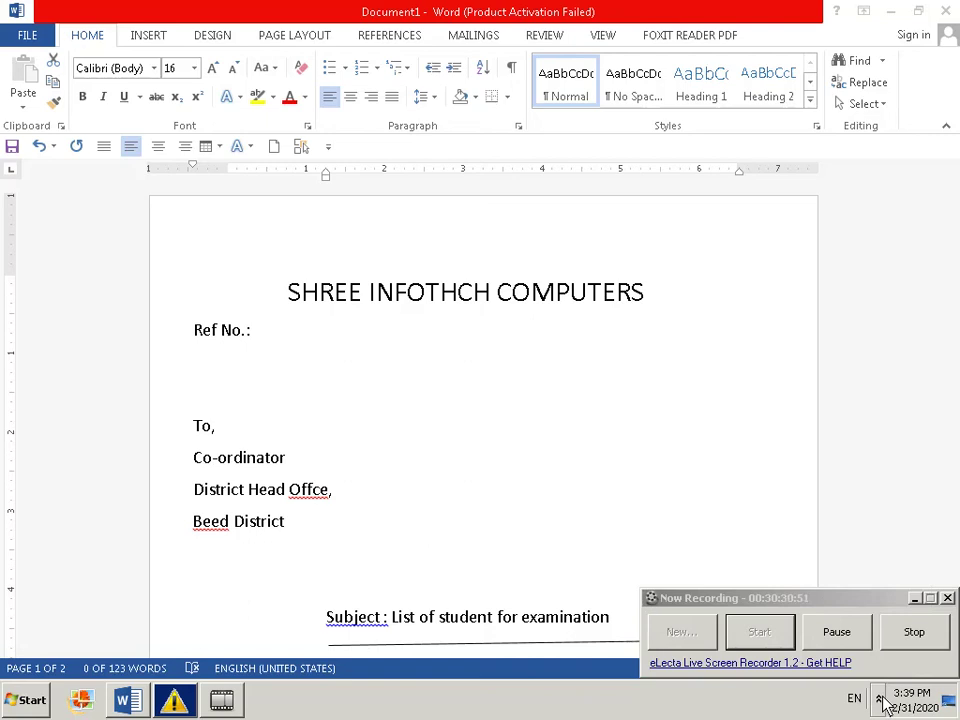
{"action": "left_click", "coordinate": [913, 645]}
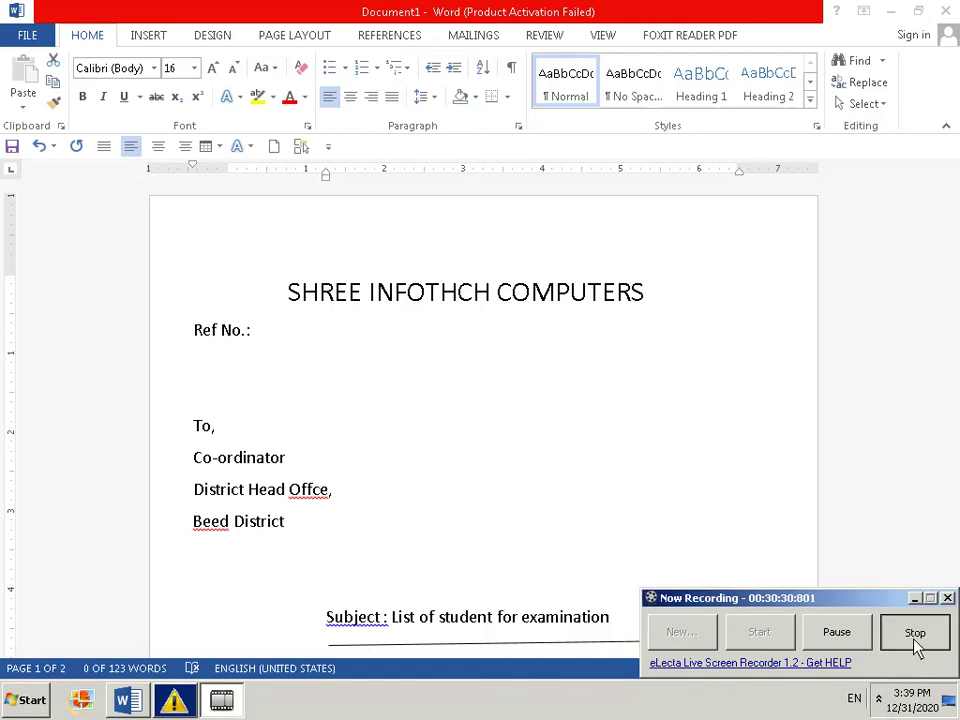